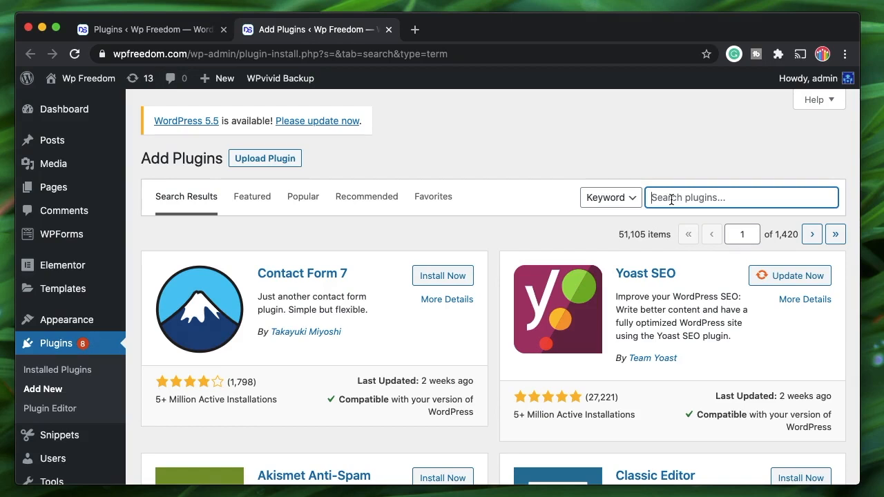
- Search the plugin directory for "acf" and locate the Advanced Custom Fields plugin in the results
{"action": "type", "text": "ac"}
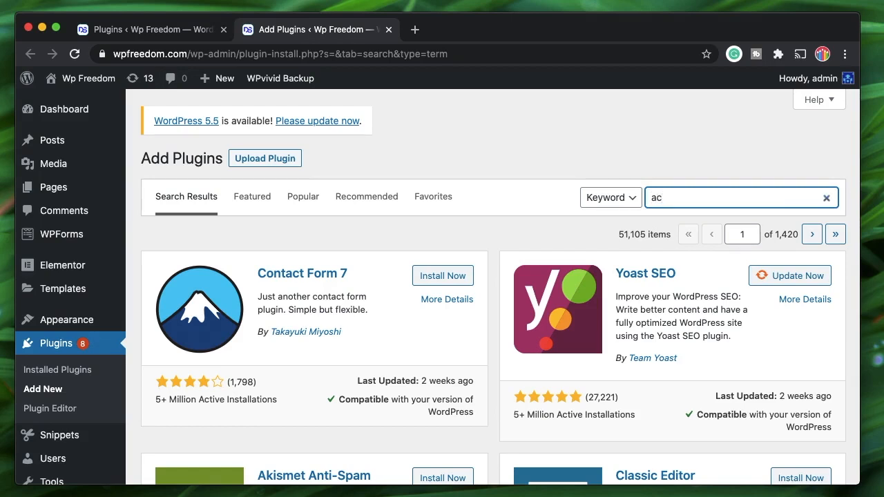
{"action": "type", "text": "f"}
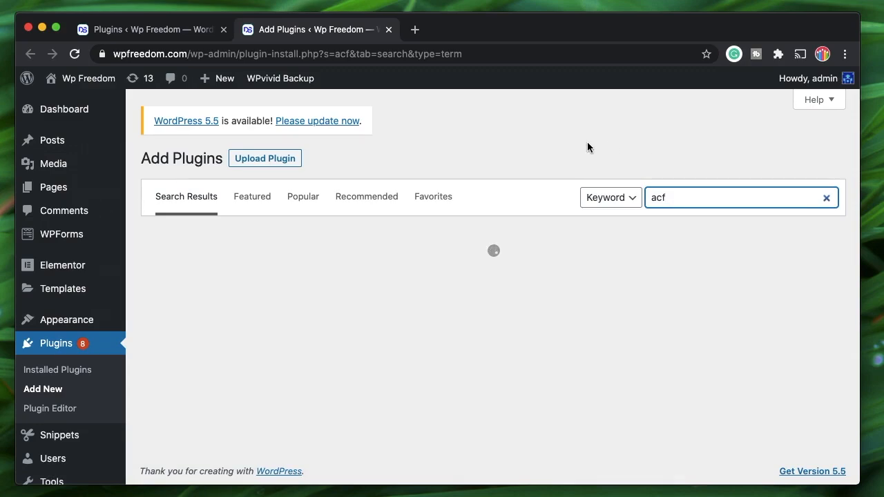
{"action": "scroll", "coordinate": [540, 255], "scroll_direction": "down", "scroll_amount": 10}
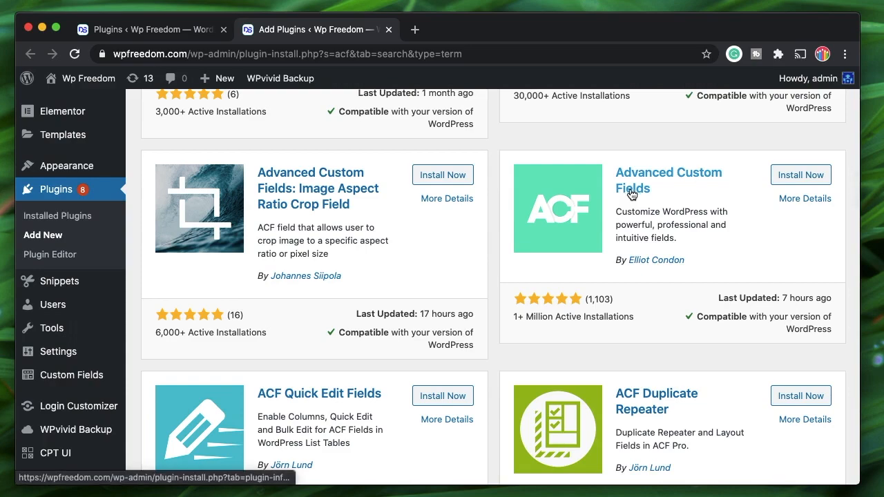
{"action": "scroll", "coordinate": [593, 297], "scroll_direction": "up", "scroll_amount": 10}
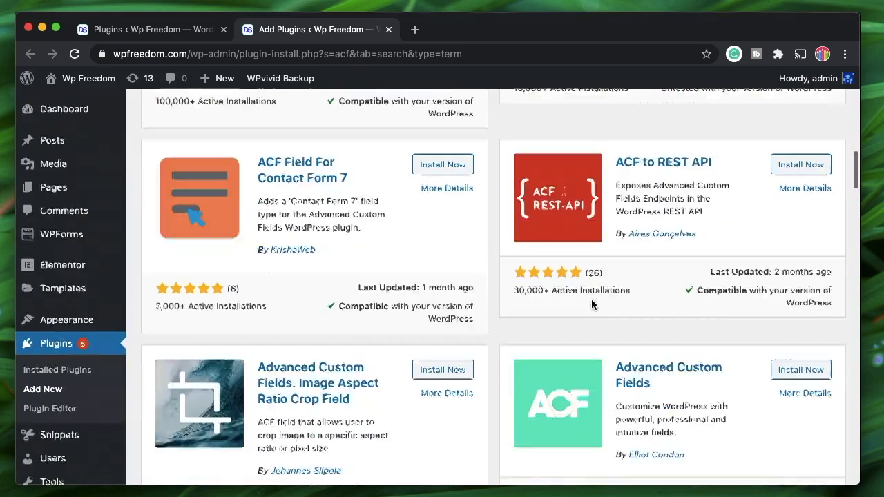
- Search the plugin directory for "cpt ui" and examine the description of the Custom Post Type UI plugin
{"action": "double_click", "coordinate": [680, 193]}
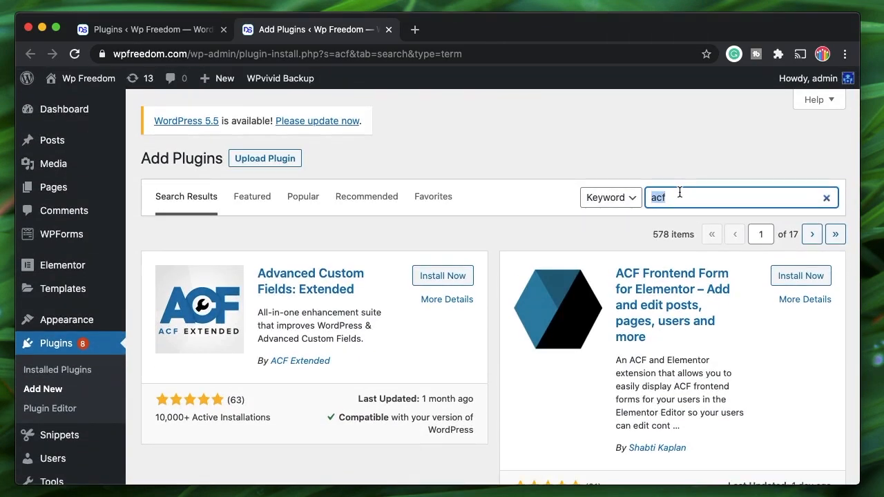
{"action": "type", "text": "cpt ui"}
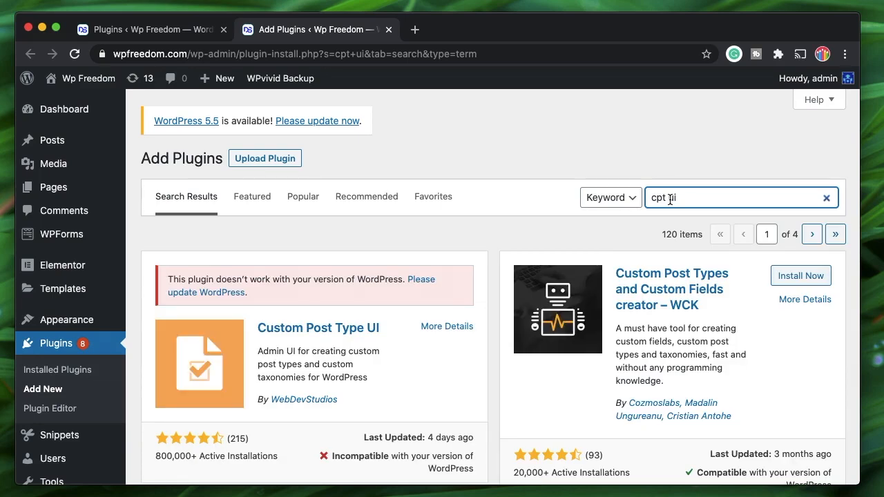
{"action": "scroll", "coordinate": [436, 342], "scroll_direction": "down", "scroll_amount": 3}
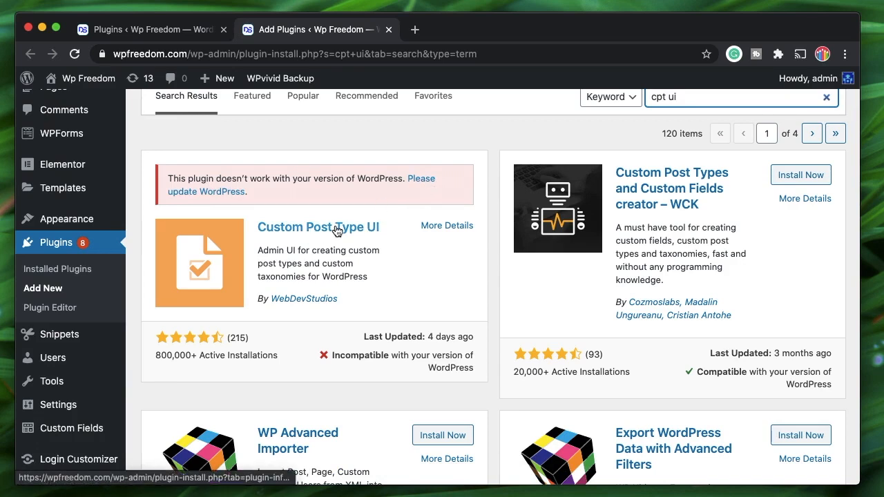
{"action": "triple_click", "coordinate": [301, 266]}
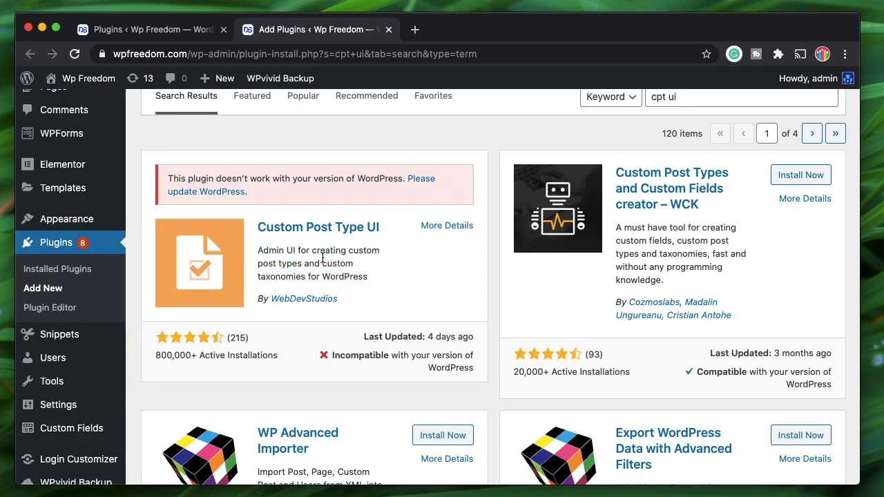
{"action": "double_click", "coordinate": [322, 258]}
{"action": "scroll", "coordinate": [323, 259], "scroll_direction": "up", "scroll_amount": 3}
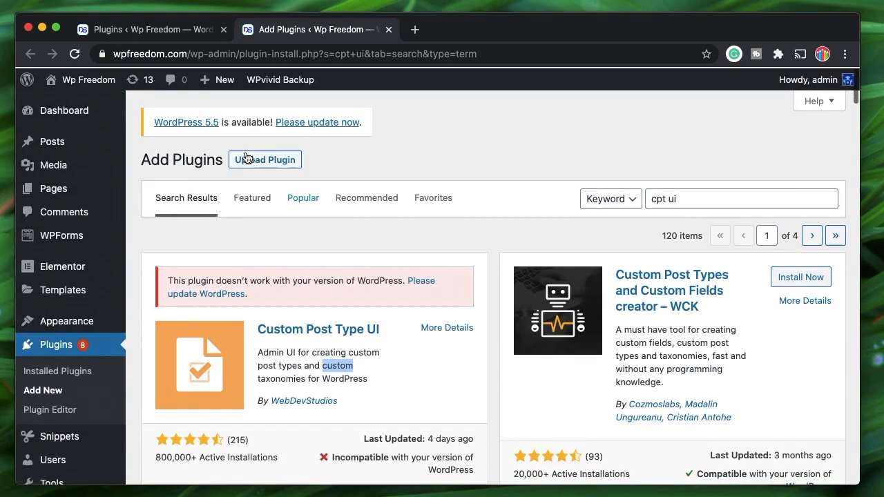
{"action": "scroll", "coordinate": [367, 270], "scroll_direction": "down", "scroll_amount": 2}
{"action": "scroll", "coordinate": [367, 270], "scroll_direction": "down", "scroll_amount": 1}
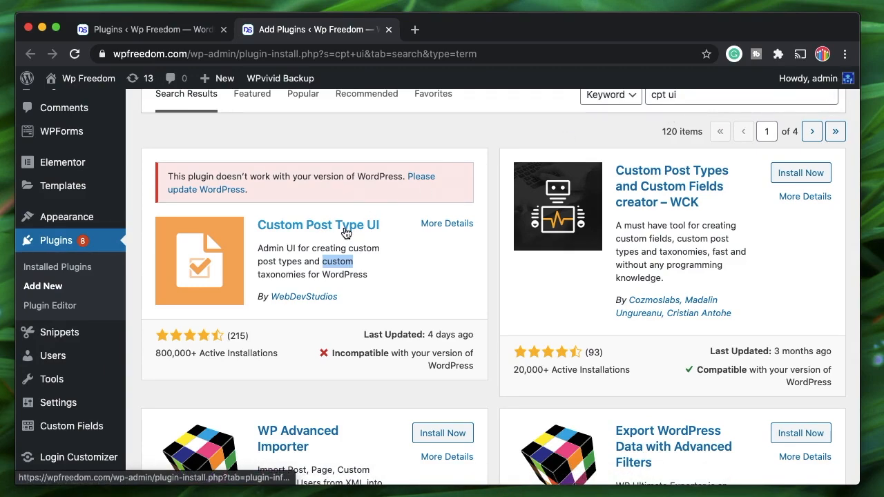
- Search the plugin directory for "ele skin" to find Elementor Custom Skin, and clear the search term
{"action": "scroll", "coordinate": [746, 166], "scroll_direction": "up", "scroll_amount": 2}
{"action": "left_click", "coordinate": [699, 198]}
{"action": "triple_click", "coordinate": [699, 198]}
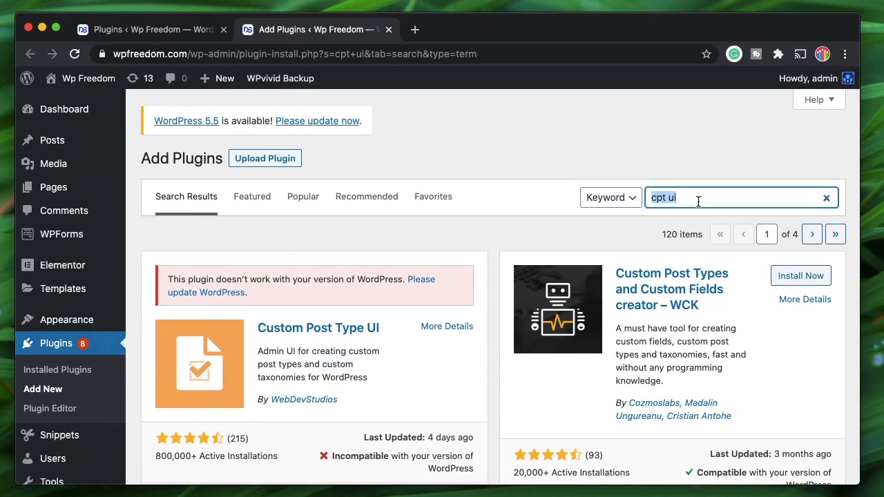
{"action": "type", "text": "ele skin"}
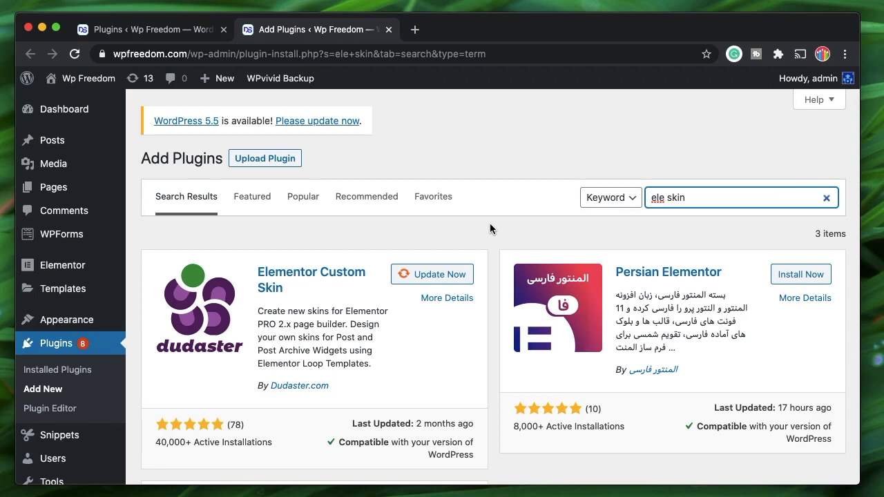
{"action": "left_click", "coordinate": [826, 198]}
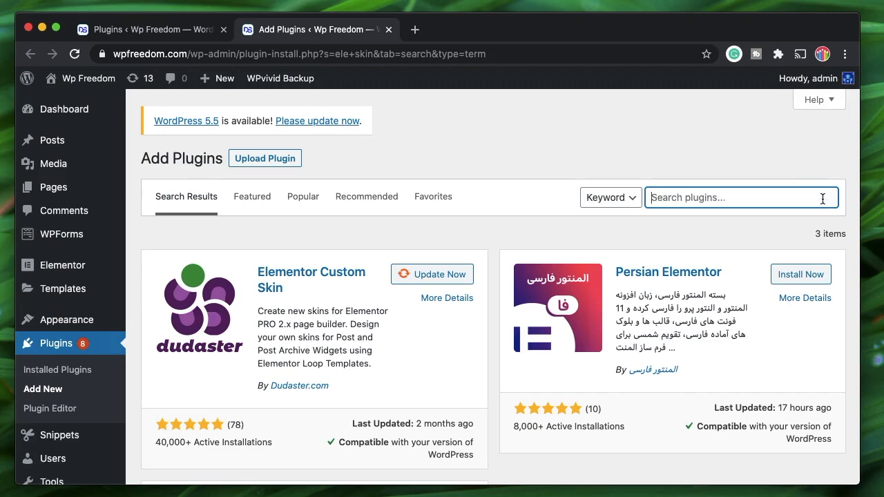
{"action": "left_click", "coordinate": [535, 98]}
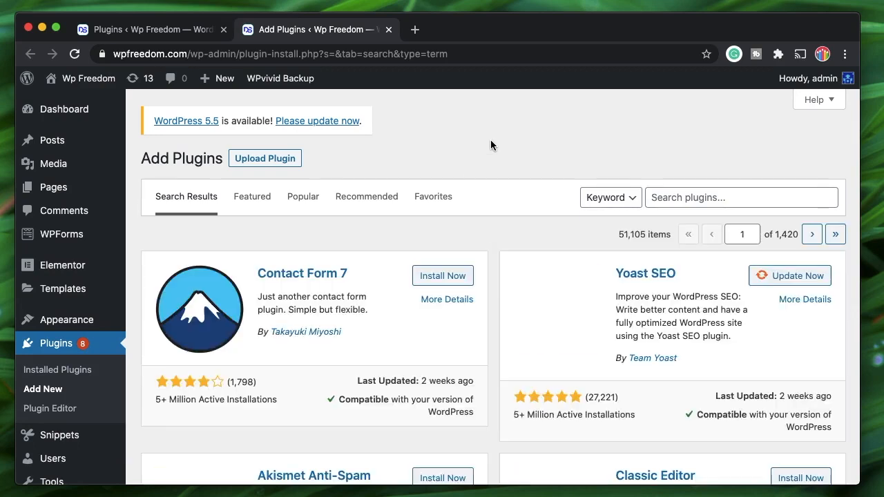
- Open the list of all posts in the WordPress admin
{"action": "mouse_move", "coordinate": [59, 142]}
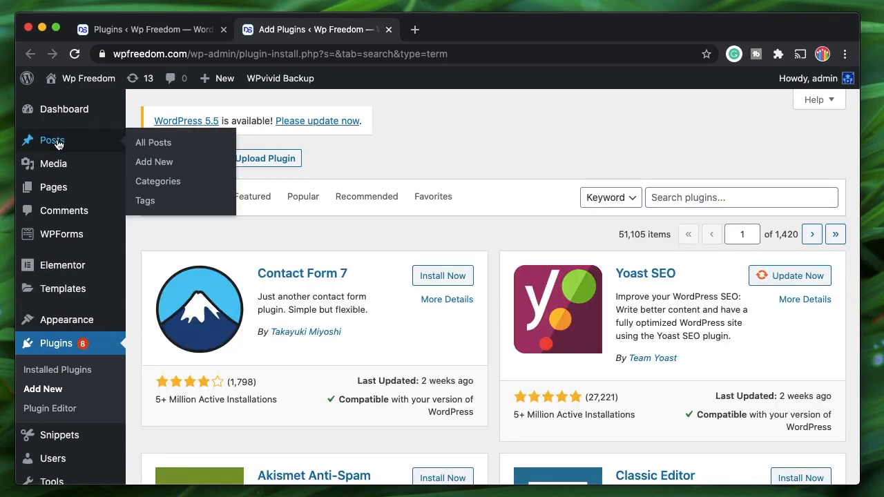
{"action": "left_click", "coordinate": [137, 145]}
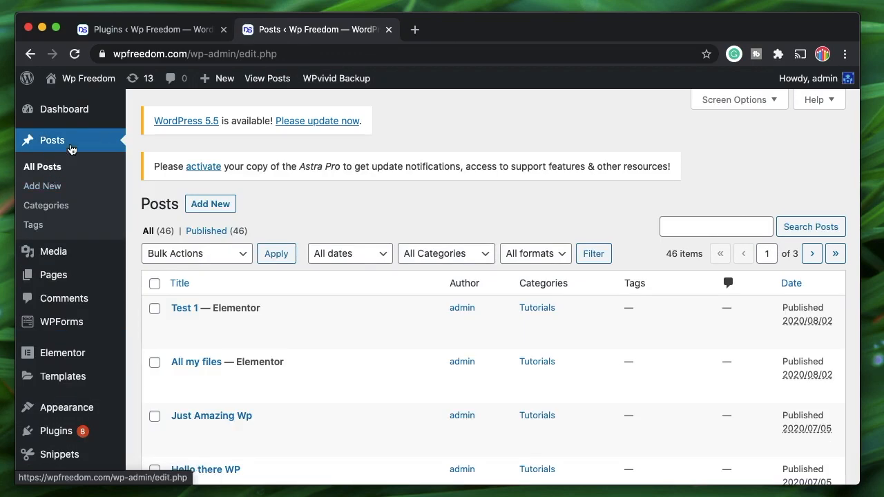
{"action": "left_click", "coordinate": [49, 174]}
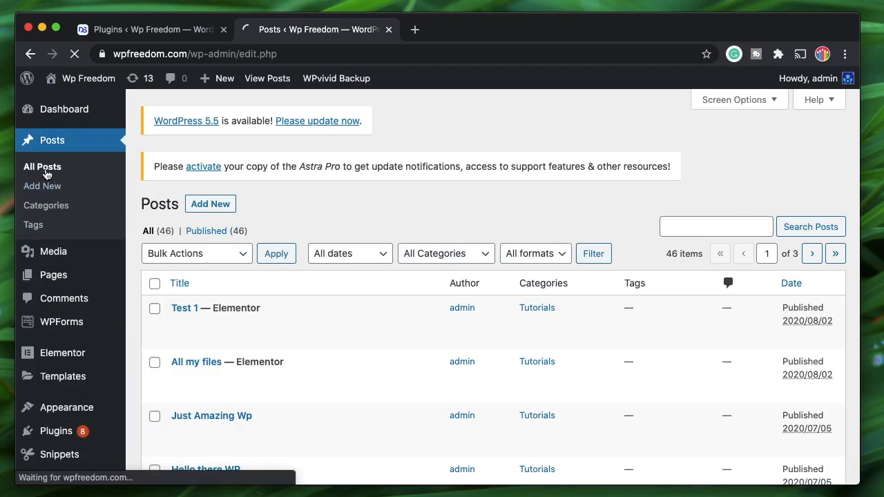
- Open the list of all pages and highlight "post_type" in the page address
{"action": "left_click", "coordinate": [56, 277]}
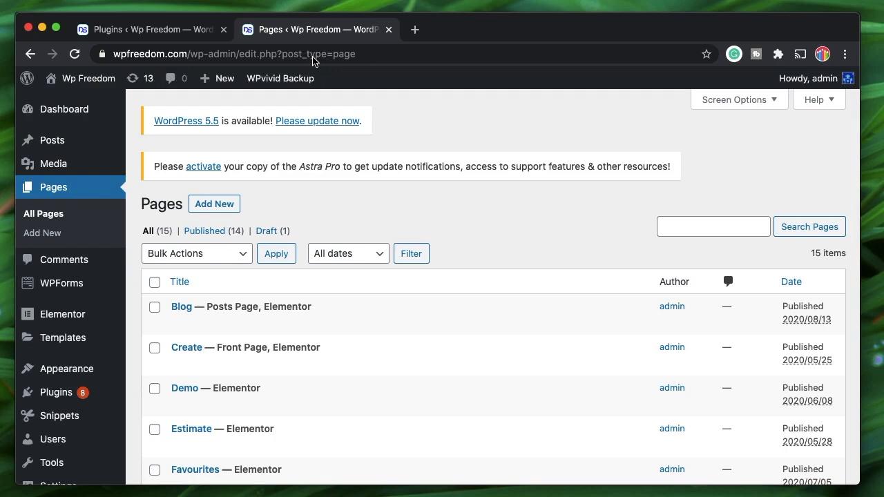
{"action": "left_click", "coordinate": [321, 55]}
{"action": "double_click", "coordinate": [321, 55]}
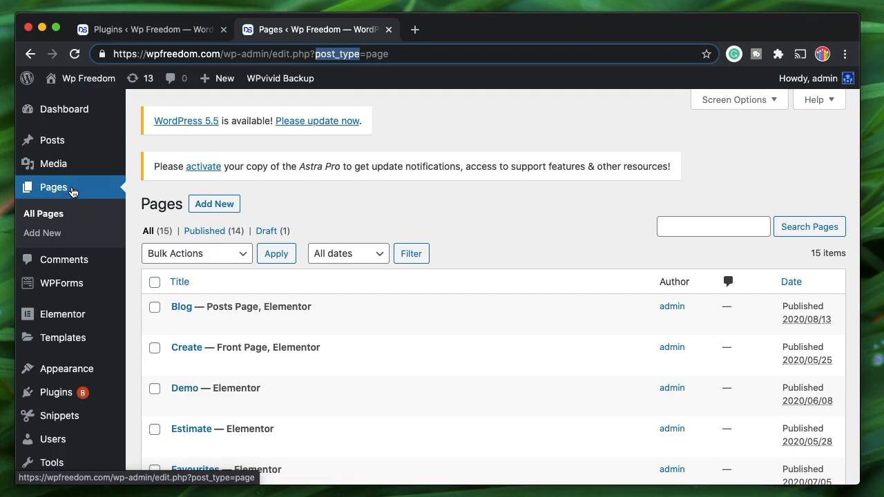
- Look through the pages list and return to the list of all posts
{"action": "scroll", "coordinate": [484, 181], "scroll_direction": "down", "scroll_amount": 2}
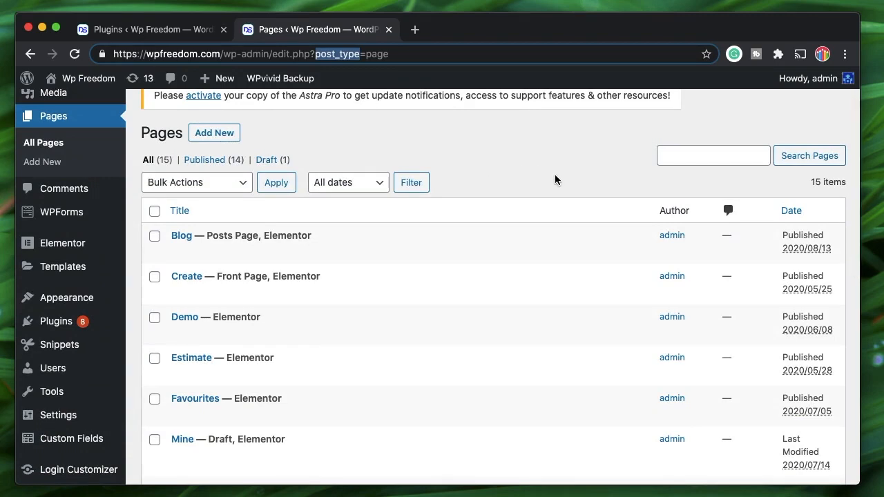
{"action": "scroll", "coordinate": [553, 190], "scroll_direction": "up", "scroll_amount": 2}
{"action": "left_click", "coordinate": [53, 141]}
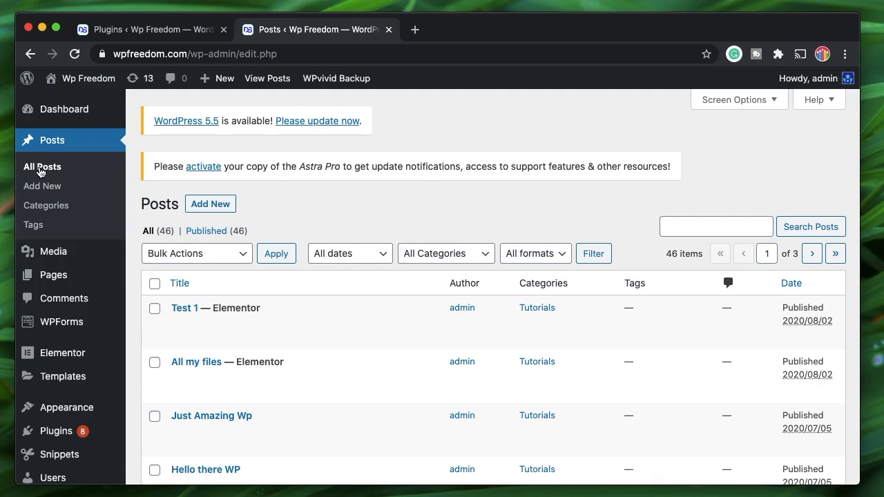
{"action": "mouse_move", "coordinate": [55, 284]}
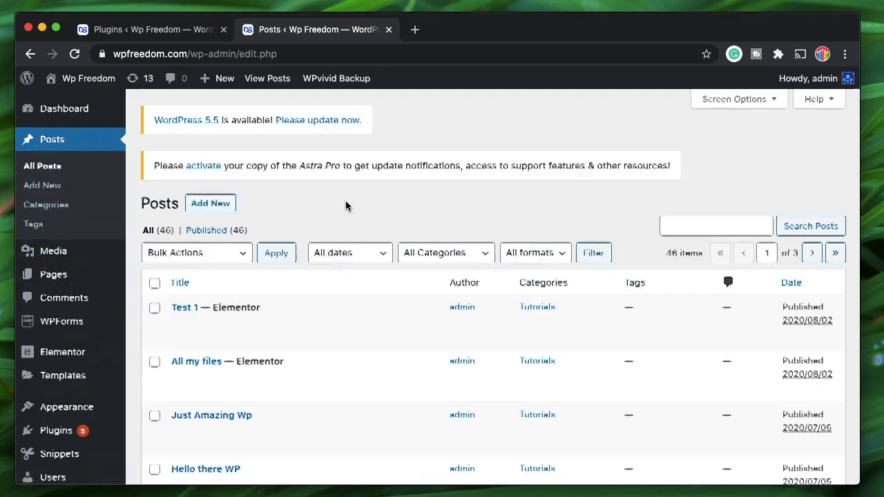
- Open the list of saved Elementor templates to view its post type in the address
{"action": "scroll", "coordinate": [345, 205], "scroll_direction": "down", "scroll_amount": 3}
{"action": "mouse_move", "coordinate": [73, 272]}
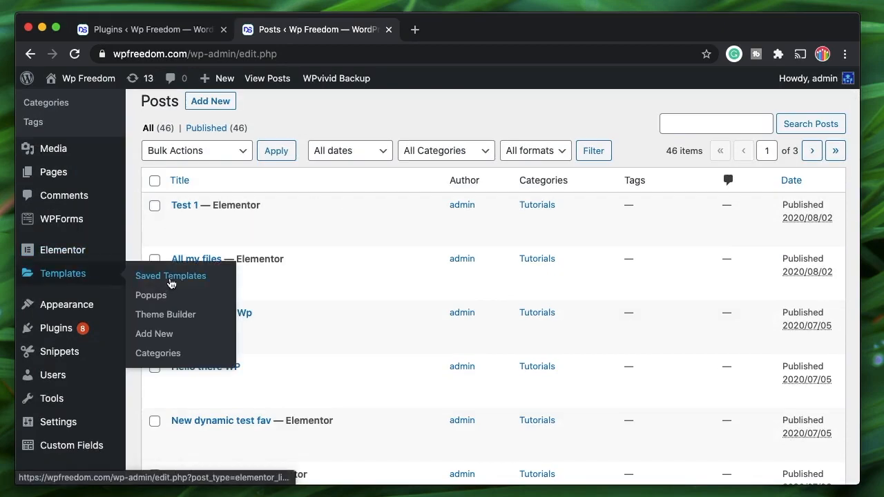
{"action": "left_click", "coordinate": [170, 276]}
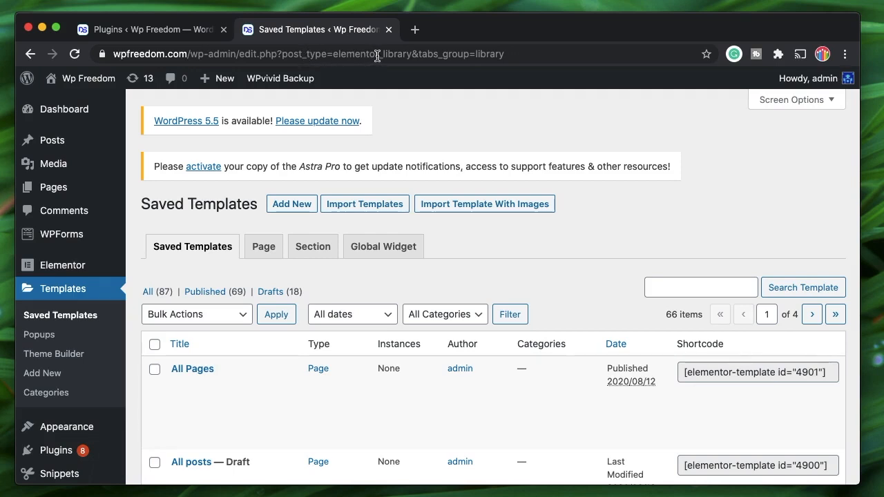
- Open the Field Groups list of the Advanced Custom Fields plugin
{"action": "scroll", "coordinate": [174, 205], "scroll_direction": "down", "scroll_amount": 3}
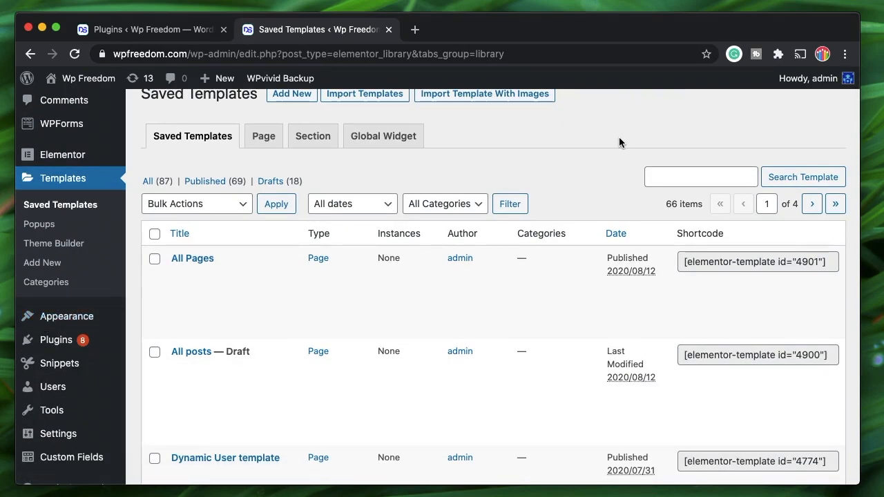
{"action": "scroll", "coordinate": [69, 442], "scroll_direction": "down", "scroll_amount": 2}
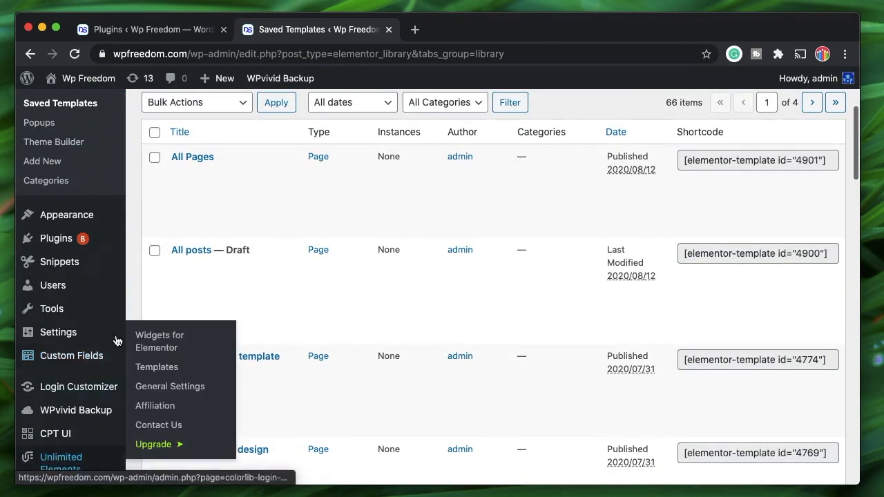
{"action": "left_click", "coordinate": [80, 361]}
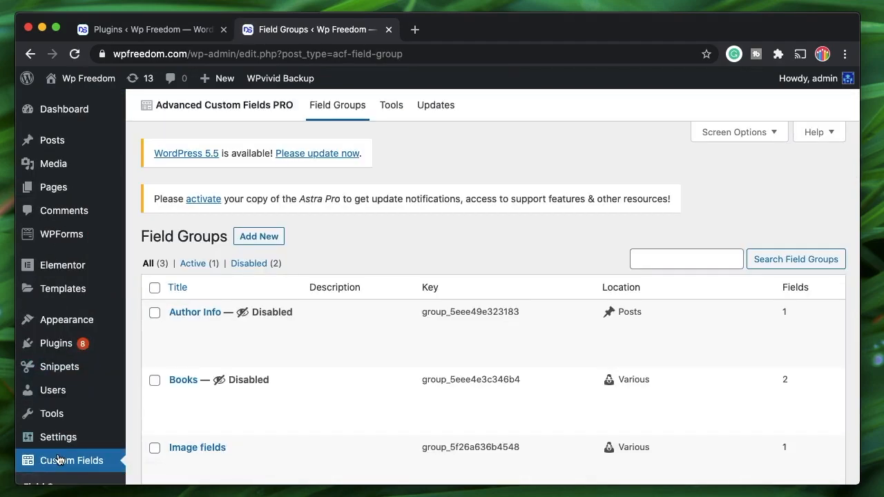
{"action": "scroll", "coordinate": [59, 463], "scroll_direction": "down", "scroll_amount": 2}
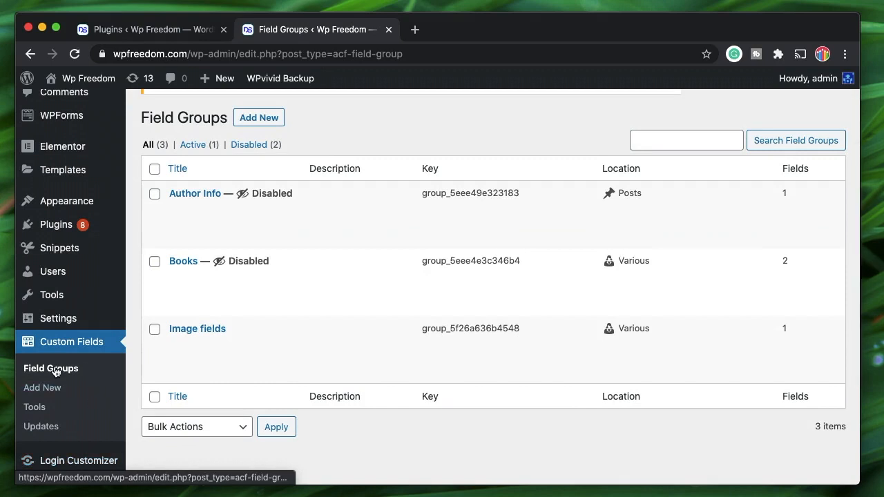
- Highlight the "post_type" parameter in the Field Groups page address and examine the acf-field-group post type
{"action": "left_click", "coordinate": [308, 54]}
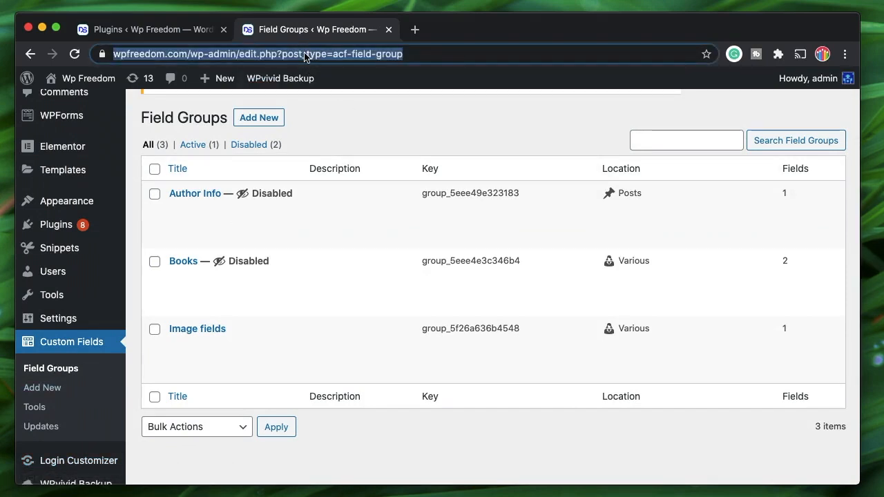
{"action": "left_click", "coordinate": [308, 54]}
{"action": "double_click", "coordinate": [342, 53]}
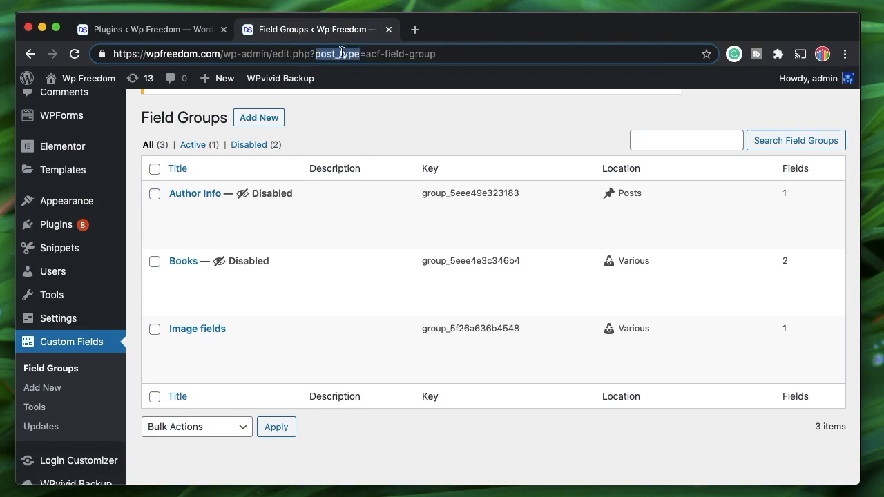
{"action": "triple_click", "coordinate": [386, 53]}
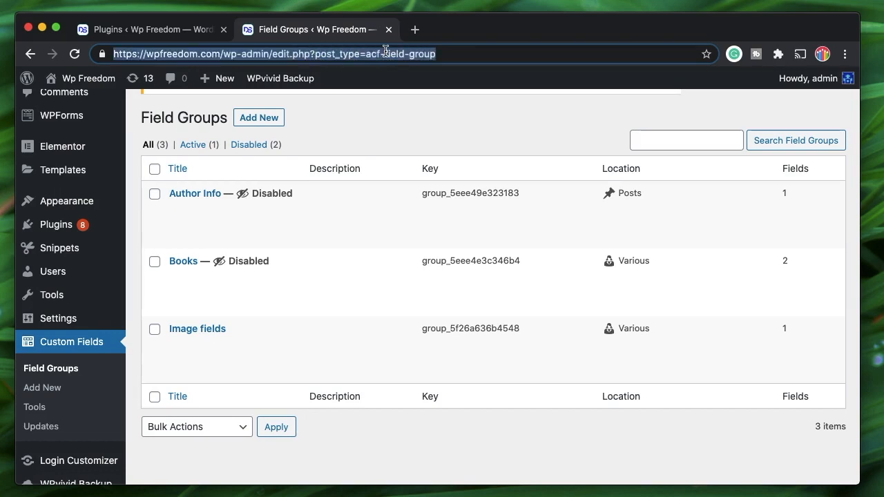
{"action": "double_click", "coordinate": [385, 53]}
{"action": "triple_click", "coordinate": [385, 53]}
{"action": "left_click", "coordinate": [441, 144]}
{"action": "scroll", "coordinate": [441, 143], "scroll_direction": "up", "scroll_amount": 1}
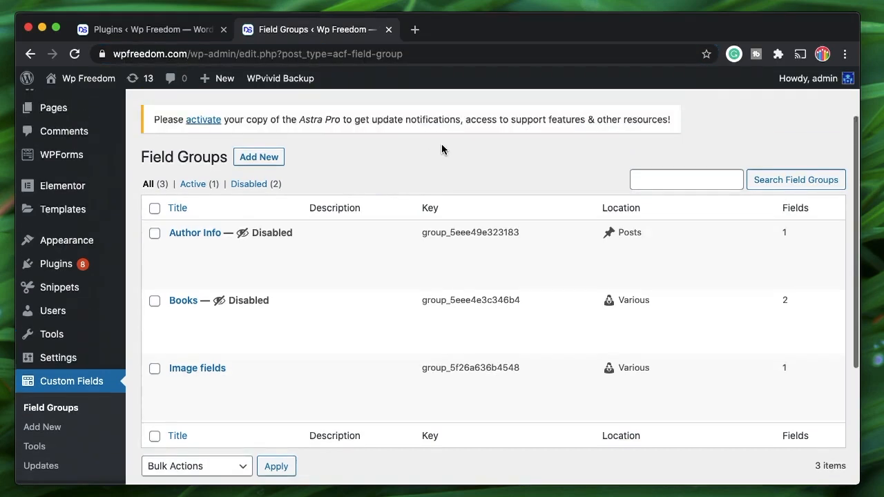
{"action": "scroll", "coordinate": [442, 144], "scroll_direction": "up", "scroll_amount": 2}
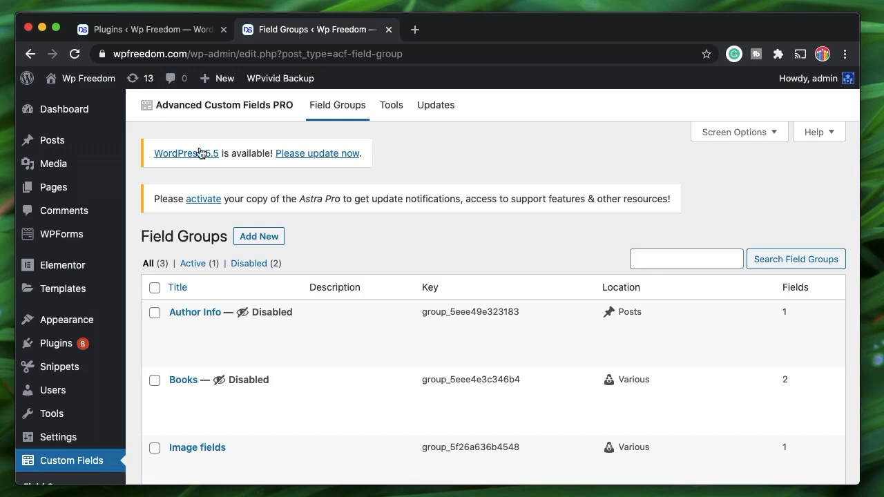
- Open the CPT UI page for adding and editing post types and bring its basic settings into view
{"action": "mouse_move", "coordinate": [104, 142]}
{"action": "scroll", "coordinate": [492, 148], "scroll_direction": "down", "scroll_amount": 5}
{"action": "left_click", "coordinate": [70, 371]}
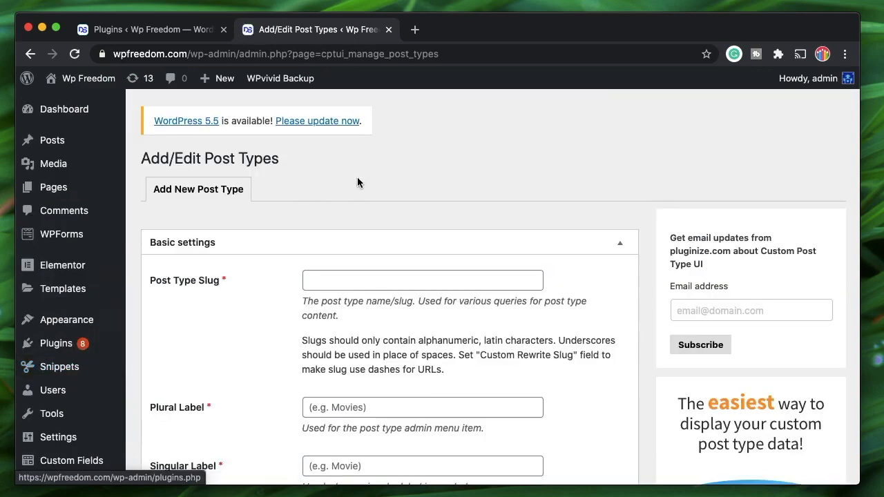
{"action": "scroll", "coordinate": [317, 254], "scroll_direction": "down", "scroll_amount": 3}
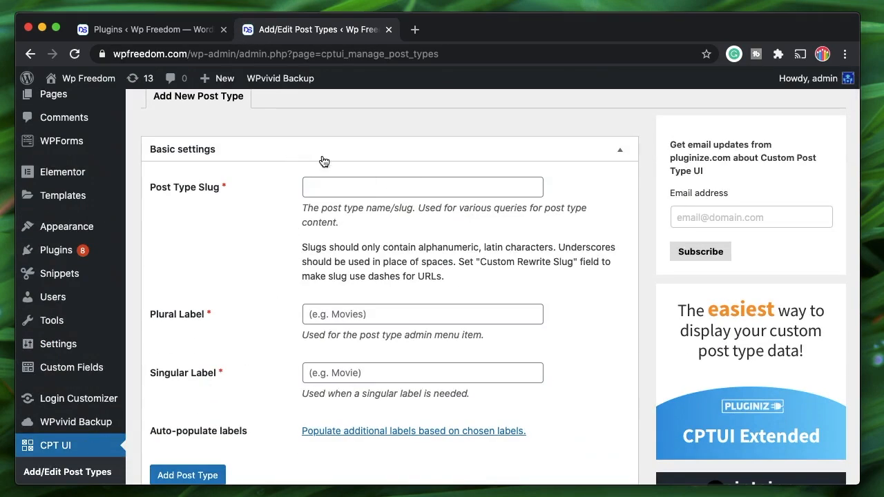
- Set the post type slug to "reviews" in the basic settings
{"action": "left_click", "coordinate": [338, 183]}
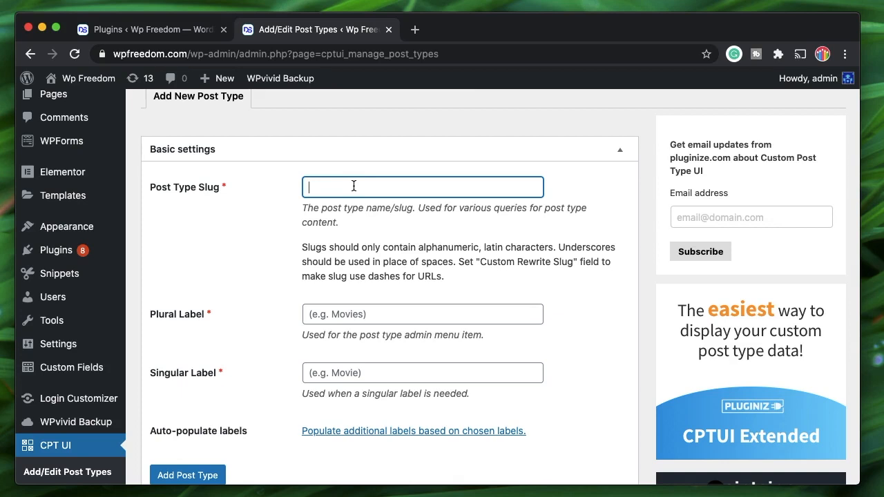
{"action": "type", "text": "review"}
{"action": "type", "text": "s"}
{"action": "double_click", "coordinate": [324, 191]}
- Enter "Reviews" as the plural label and "Review" as the singular label of the post type
{"action": "left_click", "coordinate": [327, 319]}
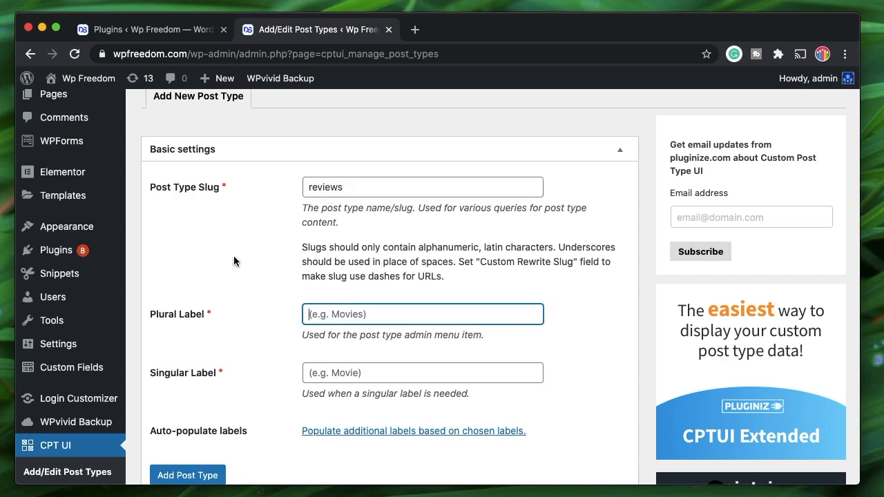
{"action": "scroll", "coordinate": [85, 256], "scroll_direction": "up", "scroll_amount": 3}
{"action": "mouse_move", "coordinate": [59, 191]}
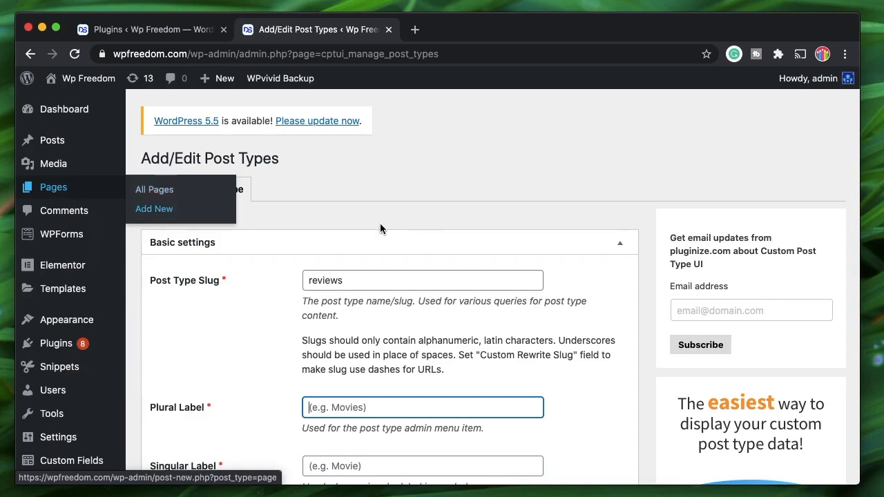
{"action": "scroll", "coordinate": [362, 303], "scroll_direction": "down", "scroll_amount": 4}
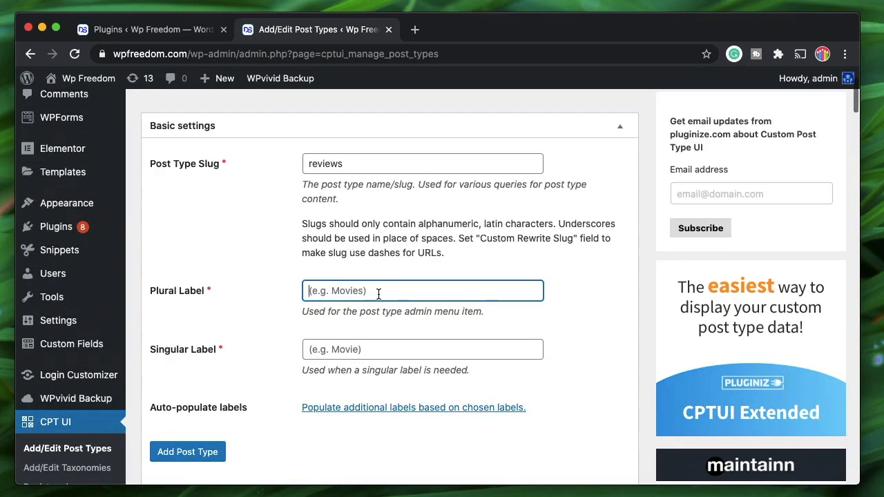
{"action": "type", "text": "Revi"}
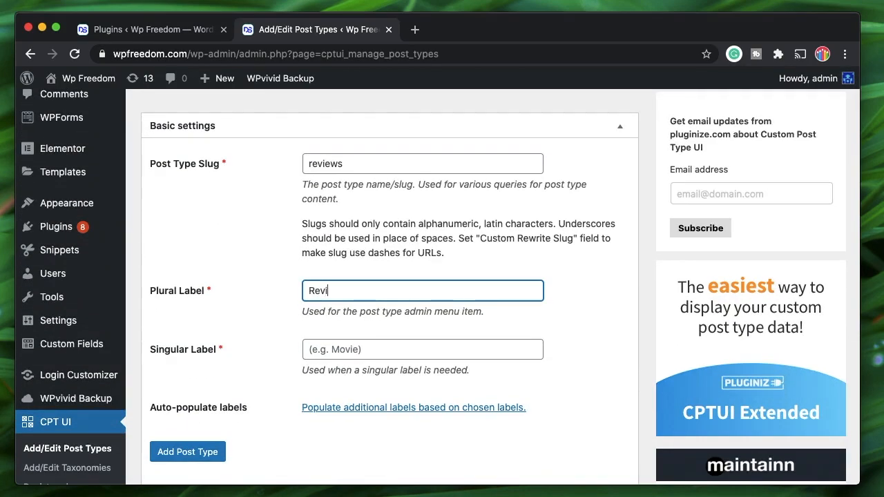
{"action": "type", "text": "ews"}
{"action": "left_click", "coordinate": [373, 350]}
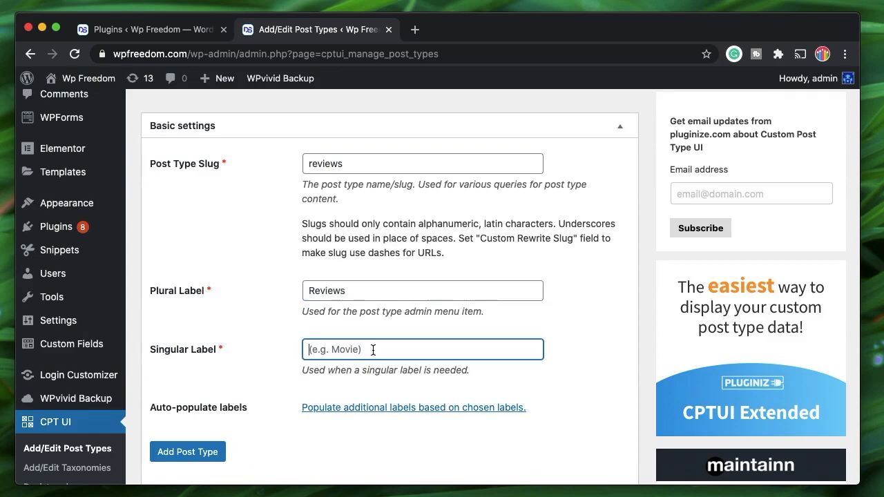
{"action": "type", "text": "Review"}
- Auto-populate the additional labels from the chosen plural and singular labels
{"action": "scroll", "coordinate": [406, 360], "scroll_direction": "down", "scroll_amount": 6}
{"action": "scroll", "coordinate": [394, 263], "scroll_direction": "up", "scroll_amount": 3}
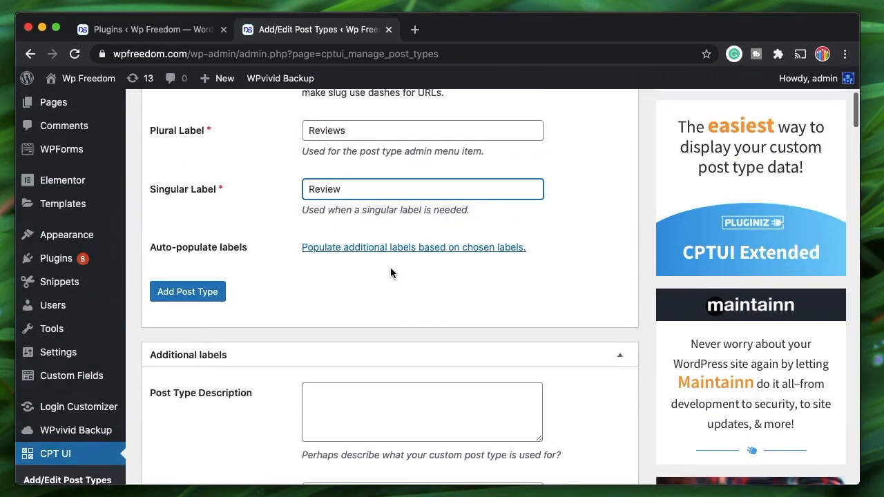
{"action": "scroll", "coordinate": [390, 273], "scroll_direction": "down", "scroll_amount": 1}
{"action": "scroll", "coordinate": [365, 330], "scroll_direction": "up", "scroll_amount": 4}
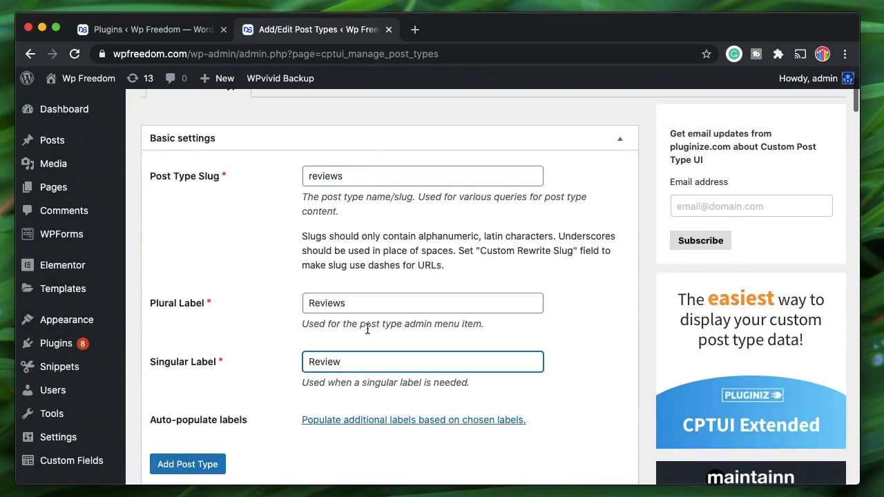
{"action": "scroll", "coordinate": [367, 330], "scroll_direction": "down", "scroll_amount": 2}
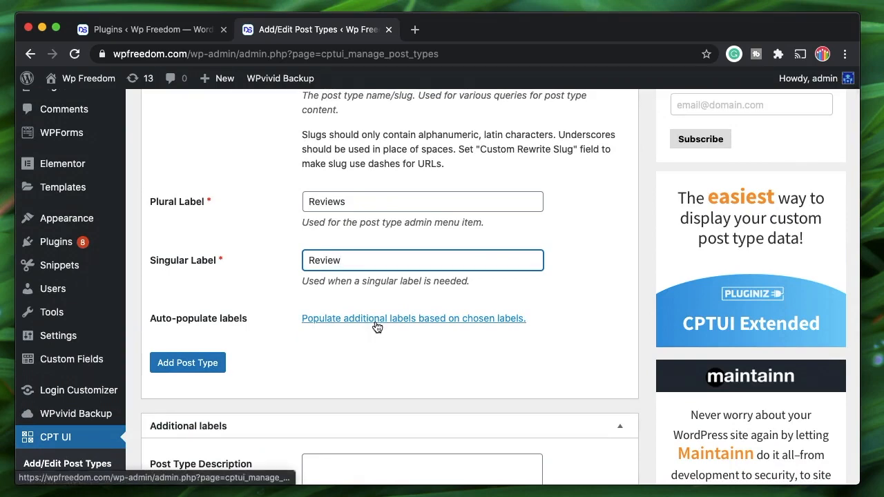
{"action": "left_click", "coordinate": [377, 326]}
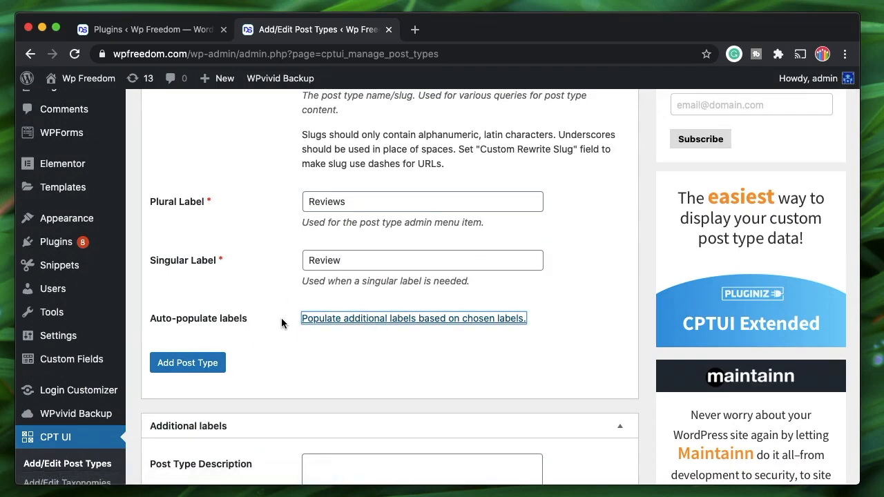
- Examine the additional labels, from Add New Item and New Item to Item Updated, and compare them with the admin bar's list of new content types
{"action": "scroll", "coordinate": [270, 340], "scroll_direction": "down", "scroll_amount": 8}
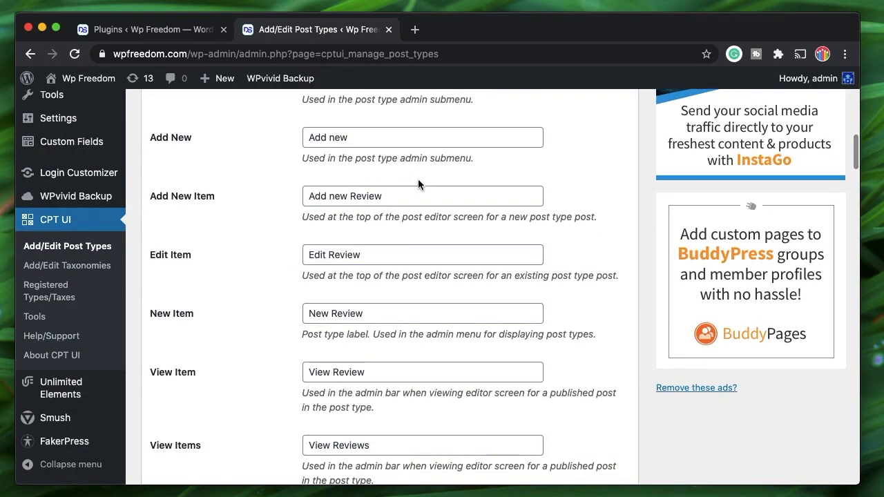
{"action": "triple_click", "coordinate": [410, 200]}
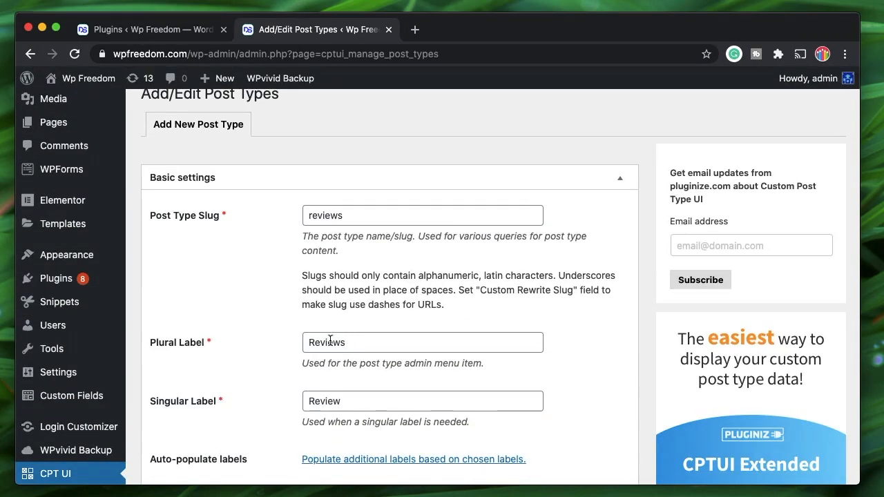
{"action": "scroll", "coordinate": [328, 375], "scroll_direction": "down", "scroll_amount": 2}
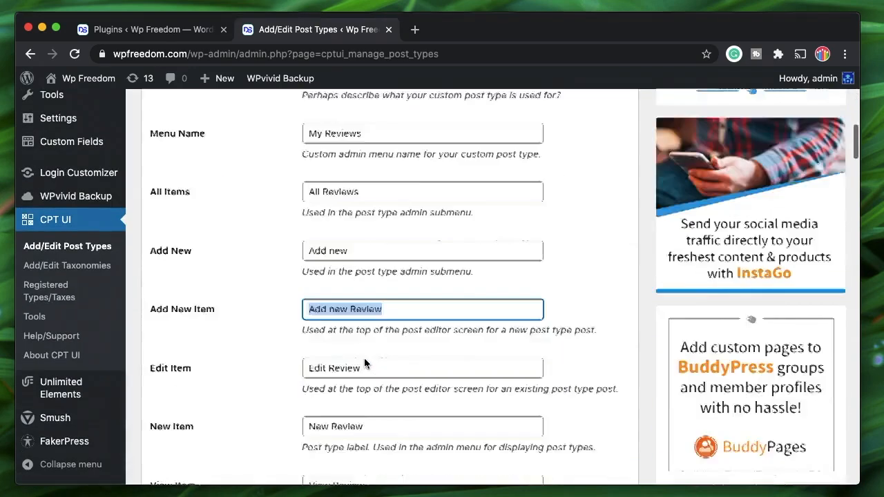
{"action": "scroll", "coordinate": [364, 358], "scroll_direction": "down", "scroll_amount": 3}
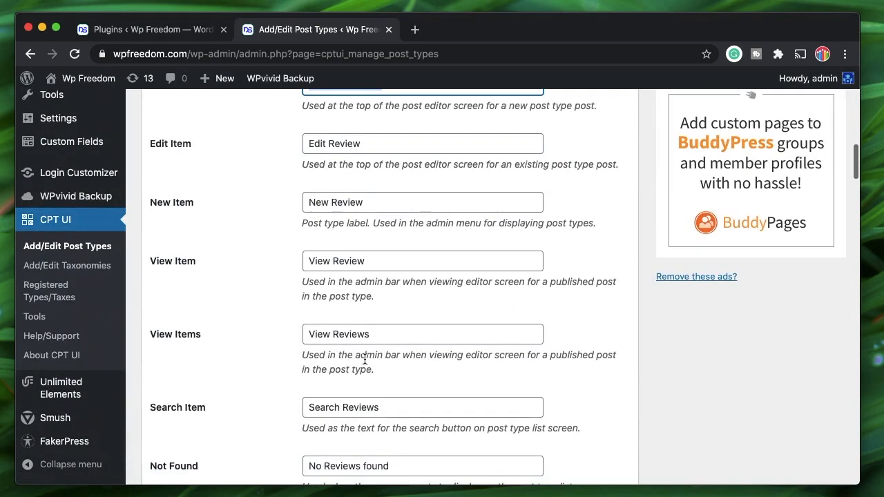
{"action": "triple_click", "coordinate": [378, 202]}
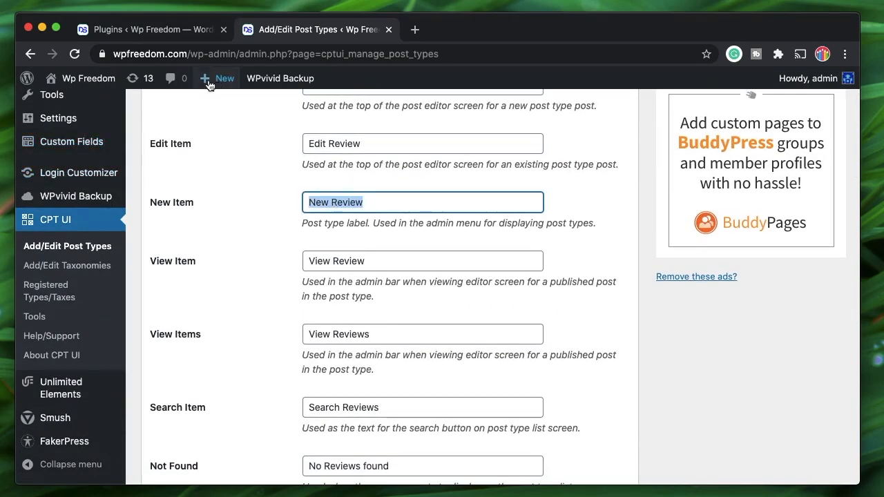
{"action": "mouse_move", "coordinate": [218, 81]}
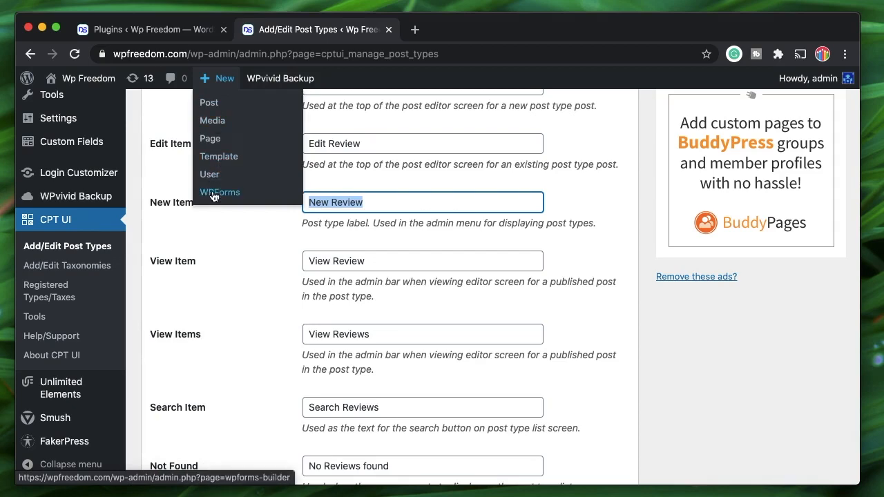
{"action": "triple_click", "coordinate": [359, 202]}
{"action": "scroll", "coordinate": [302, 355], "scroll_direction": "down", "scroll_amount": 1}
{"action": "scroll", "coordinate": [302, 355], "scroll_direction": "down", "scroll_amount": 15}
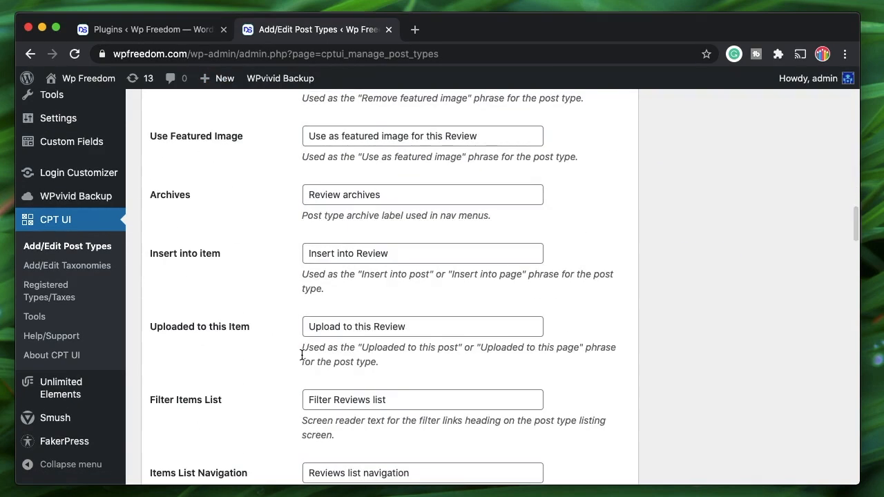
{"action": "scroll", "coordinate": [302, 355], "scroll_direction": "down", "scroll_amount": 8}
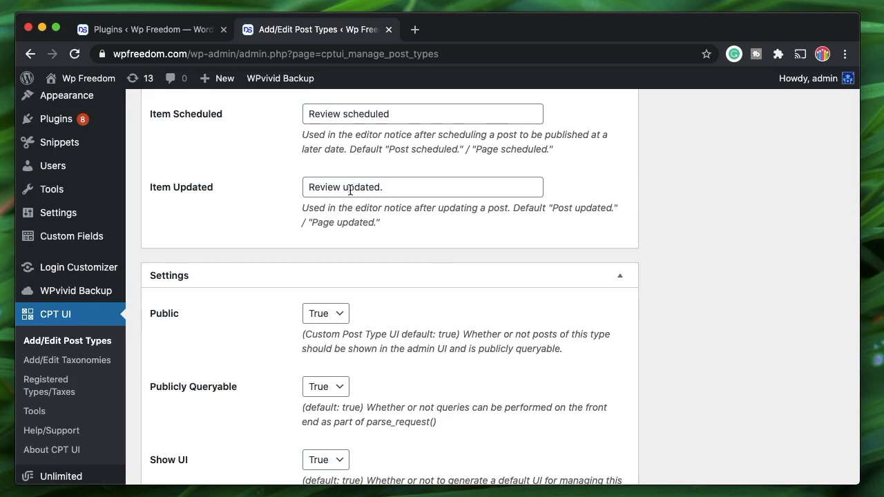
{"action": "double_click", "coordinate": [325, 186]}
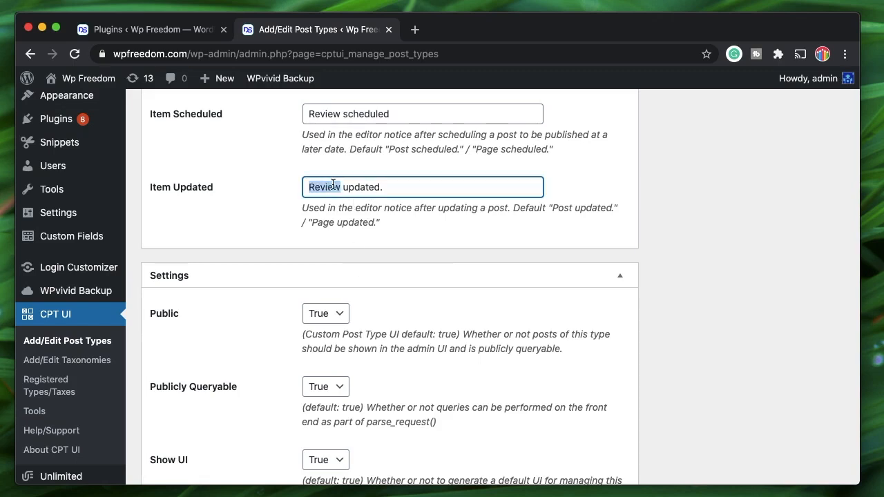
{"action": "double_click", "coordinate": [325, 188]}
{"action": "double_click", "coordinate": [363, 187]}
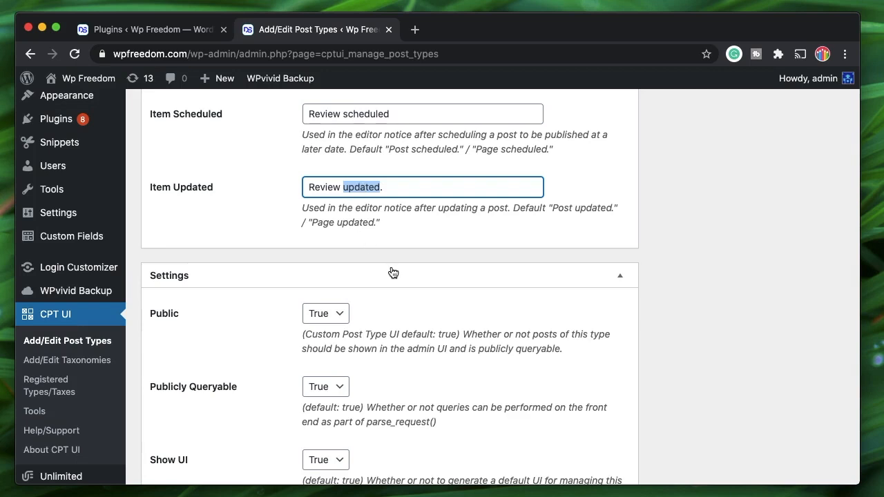
- Examine the Public, Publicly Queryable, Show UI and Show in Nav Menus settings of the post type
{"action": "scroll", "coordinate": [365, 359], "scroll_direction": "down", "scroll_amount": 2}
{"action": "scroll", "coordinate": [365, 359], "scroll_direction": "down", "scroll_amount": 1}
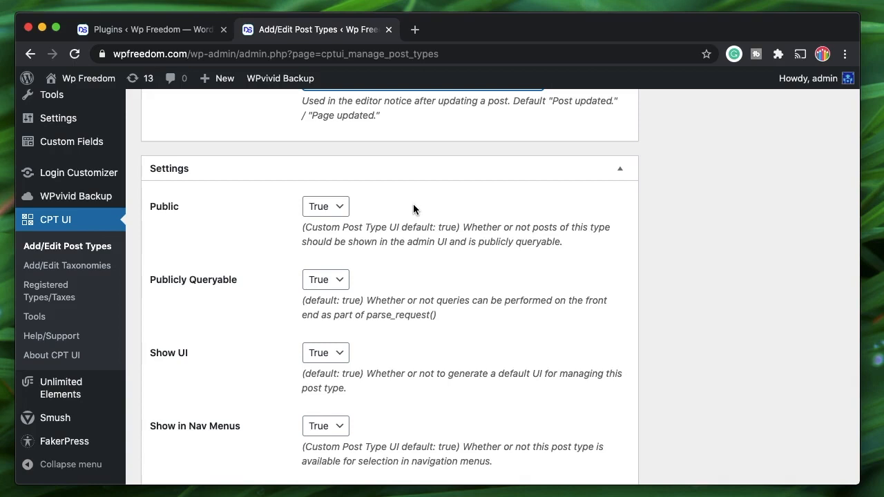
{"action": "scroll", "coordinate": [415, 209], "scroll_direction": "down", "scroll_amount": 2}
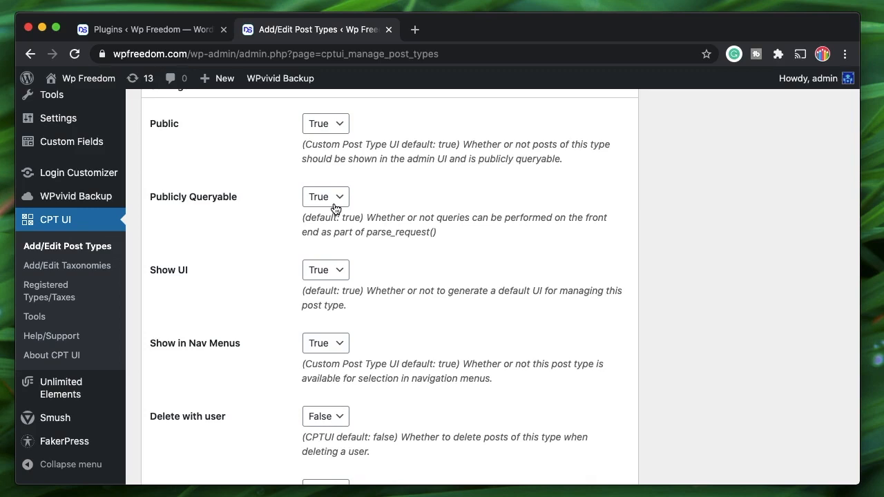
{"action": "scroll", "coordinate": [424, 288], "scroll_direction": "down", "scroll_amount": 2}
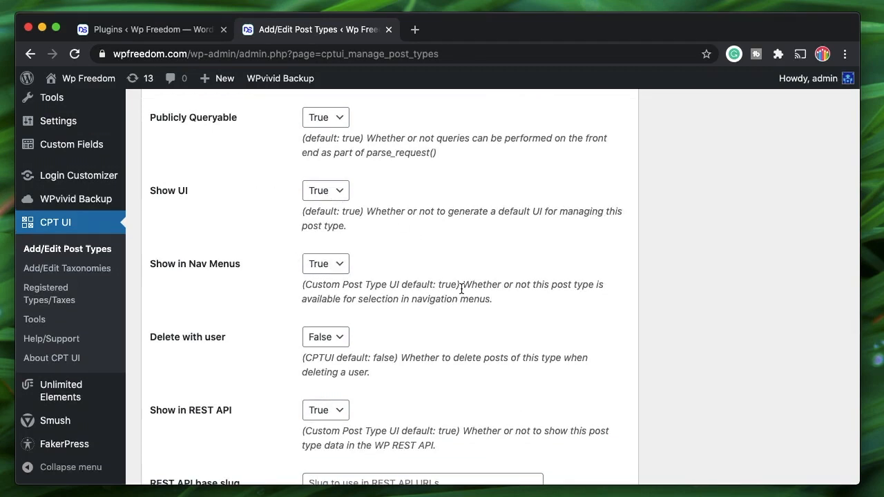
{"action": "scroll", "coordinate": [461, 290], "scroll_direction": "down", "scroll_amount": 2}
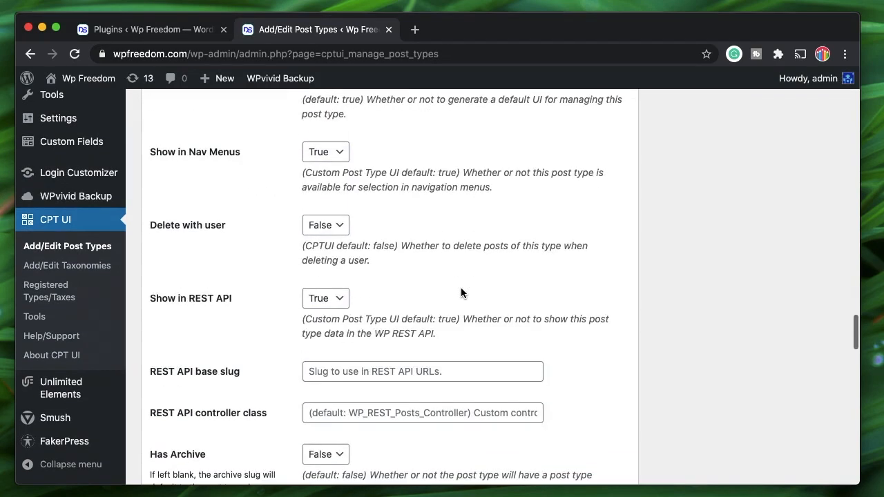
{"action": "left_click", "coordinate": [345, 227]}
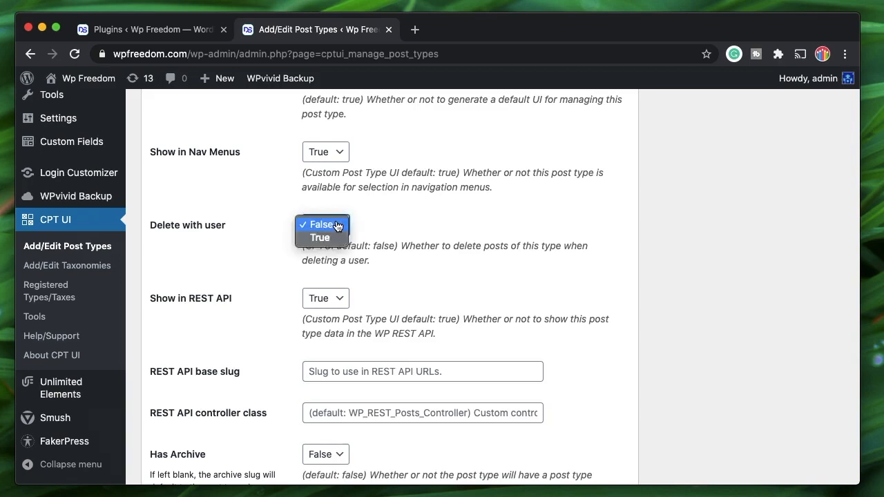
{"action": "left_click", "coordinate": [323, 237]}
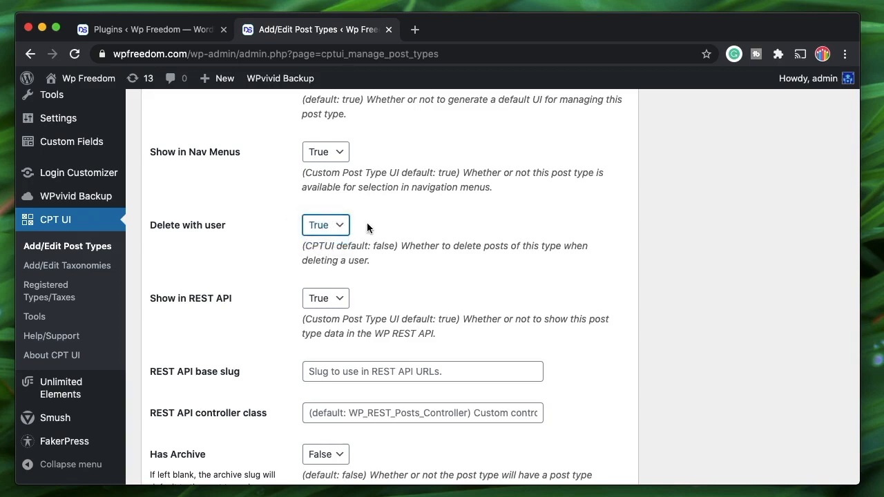
{"action": "left_click", "coordinate": [330, 227]}
{"action": "left_click", "coordinate": [322, 210]}
- Set Has Archive to True so the post type gets an archive URL
{"action": "scroll", "coordinate": [428, 219], "scroll_direction": "down", "scroll_amount": 2}
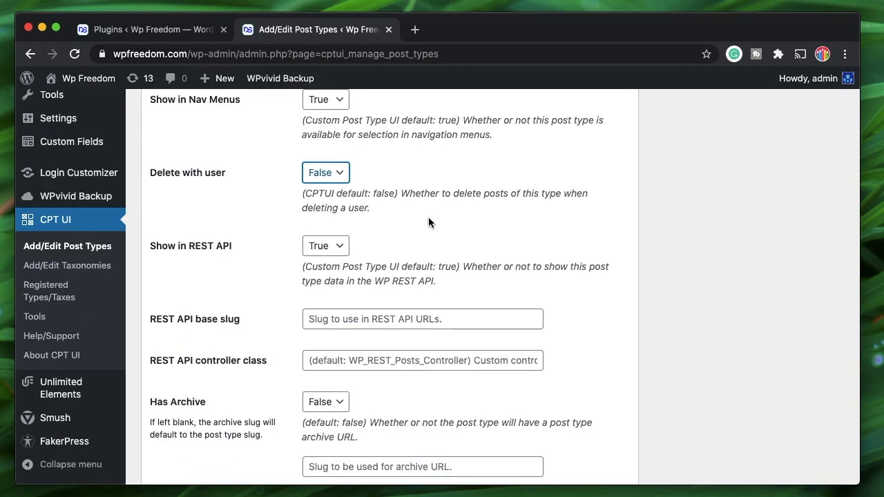
{"action": "scroll", "coordinate": [429, 221], "scroll_direction": "down", "scroll_amount": 1}
{"action": "scroll", "coordinate": [368, 233], "scroll_direction": "down", "scroll_amount": 4}
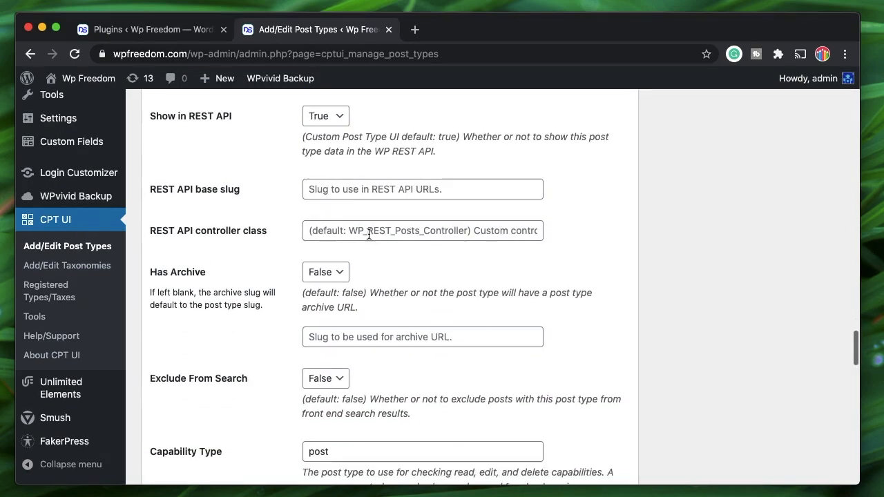
{"action": "scroll", "coordinate": [369, 348], "scroll_direction": "down", "scroll_amount": 4}
{"action": "scroll", "coordinate": [369, 348], "scroll_direction": "up", "scroll_amount": 2}
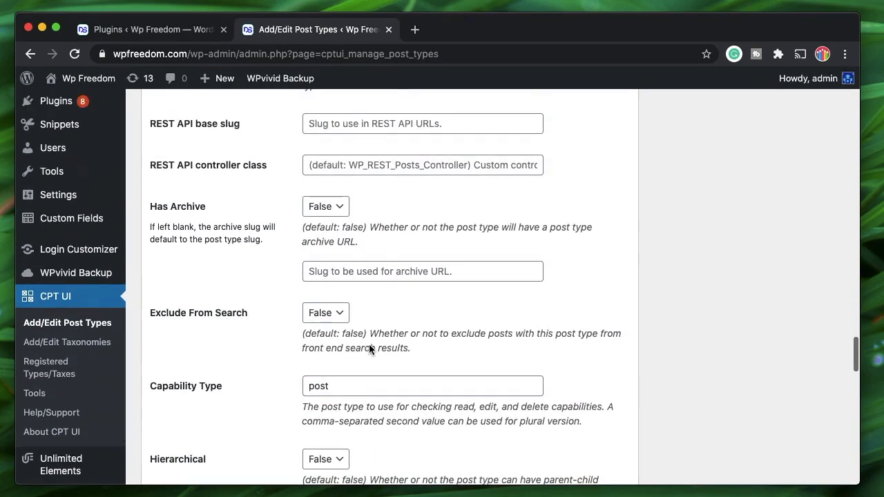
{"action": "left_click", "coordinate": [334, 210]}
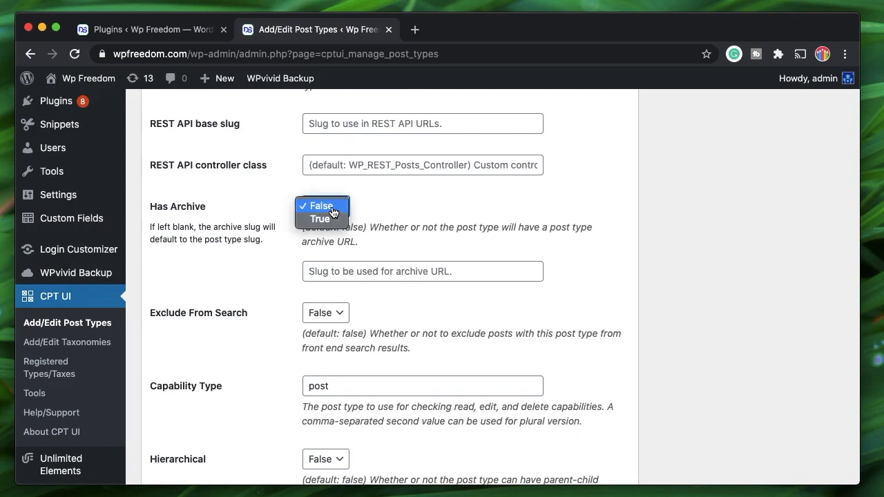
{"action": "left_click", "coordinate": [321, 221]}
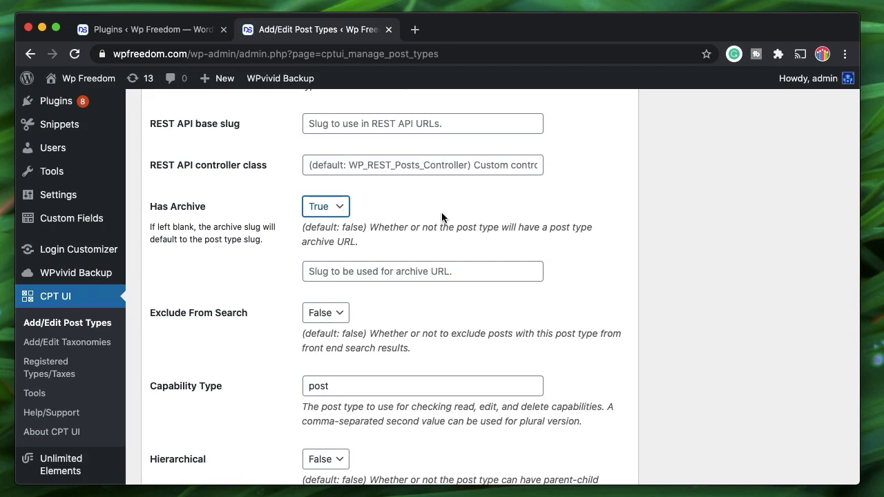
- Examine the Capability Type description and the Hierarchical, Rewrite, With Front and Query Var settings
{"action": "scroll", "coordinate": [442, 214], "scroll_direction": "down", "scroll_amount": 3}
{"action": "scroll", "coordinate": [339, 338], "scroll_direction": "down", "scroll_amount": 2}
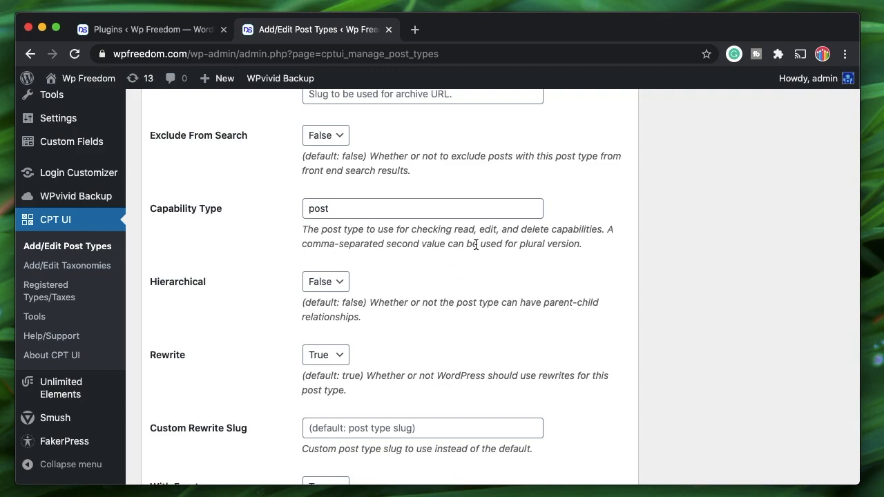
{"action": "triple_click", "coordinate": [476, 244]}
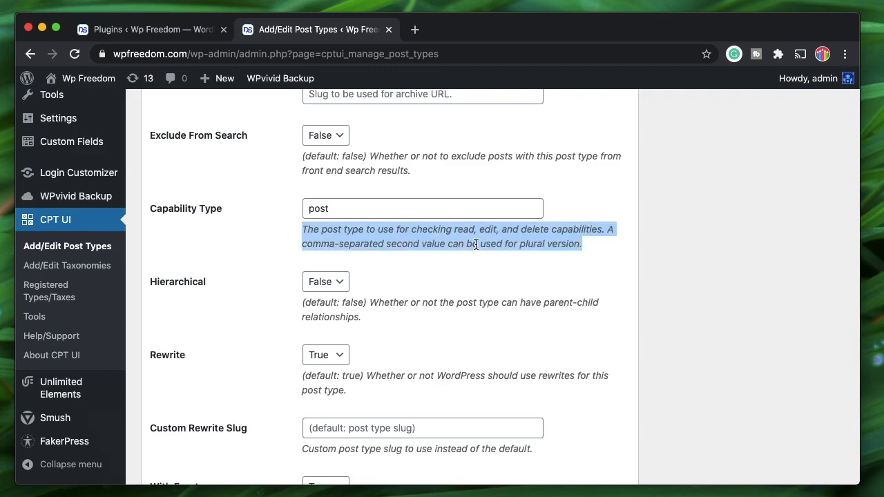
{"action": "triple_click", "coordinate": [476, 244]}
{"action": "left_click", "coordinate": [397, 283]}
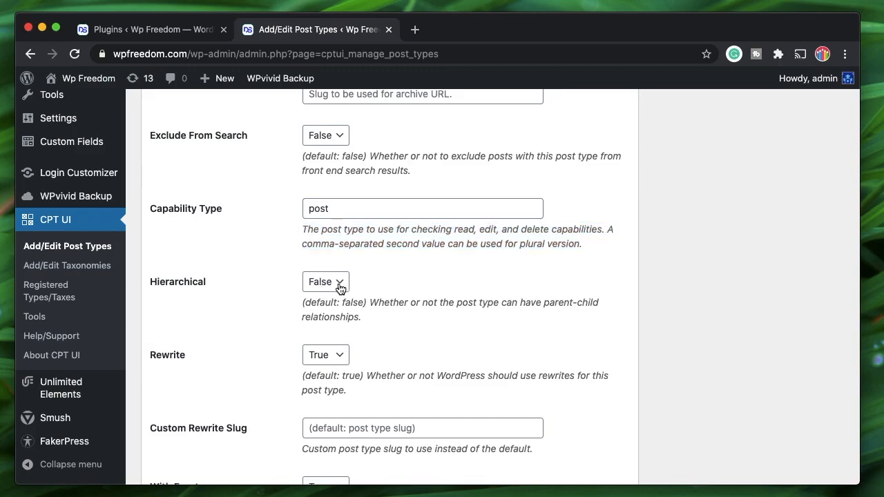
{"action": "scroll", "coordinate": [446, 304], "scroll_direction": "down", "scroll_amount": 2}
{"action": "scroll", "coordinate": [445, 309], "scroll_direction": "down", "scroll_amount": 5}
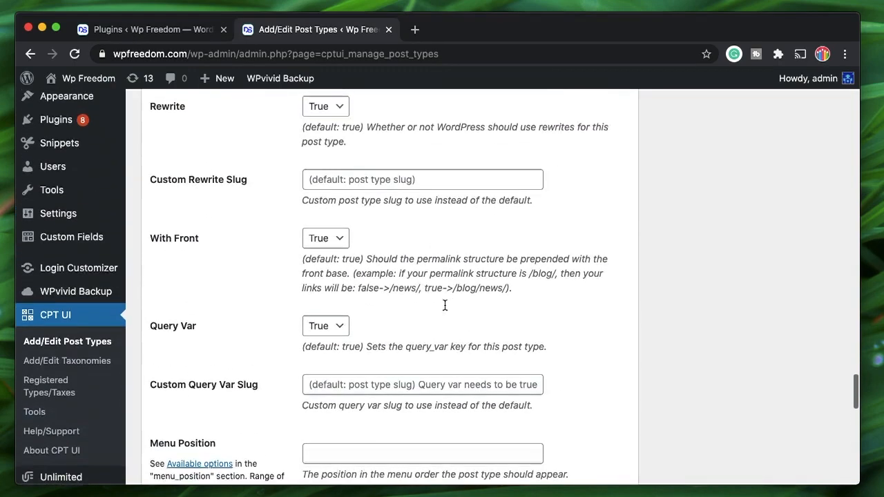
- Examine the Custom Rewrite Slug, Query Var, Menu Position, Show in Menu, Menu Icon and Supports settings of the post type
{"action": "left_click", "coordinate": [353, 182]}
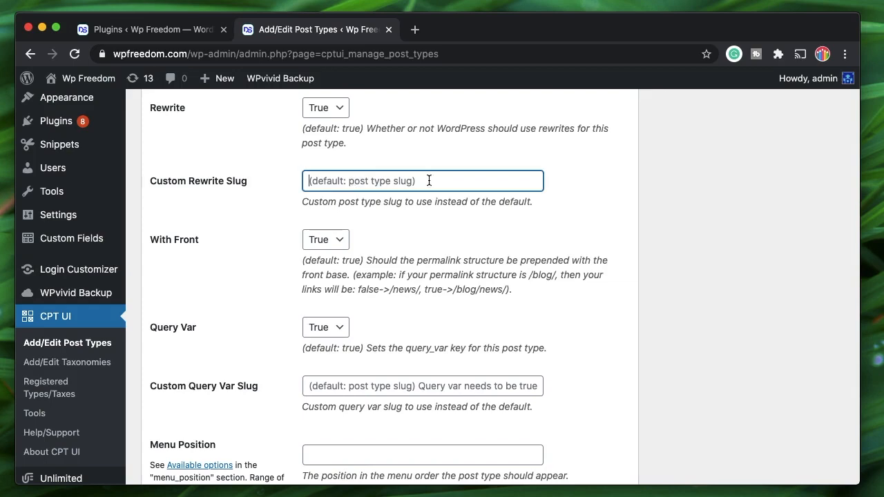
{"action": "scroll", "coordinate": [436, 301], "scroll_direction": "down", "scroll_amount": 2}
{"action": "scroll", "coordinate": [437, 301], "scroll_direction": "down", "scroll_amount": 6}
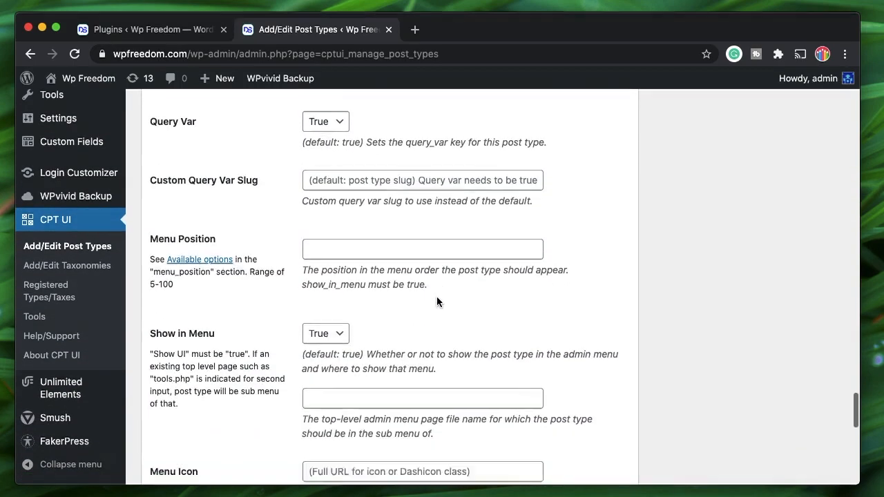
{"action": "scroll", "coordinate": [437, 302], "scroll_direction": "down", "scroll_amount": 7}
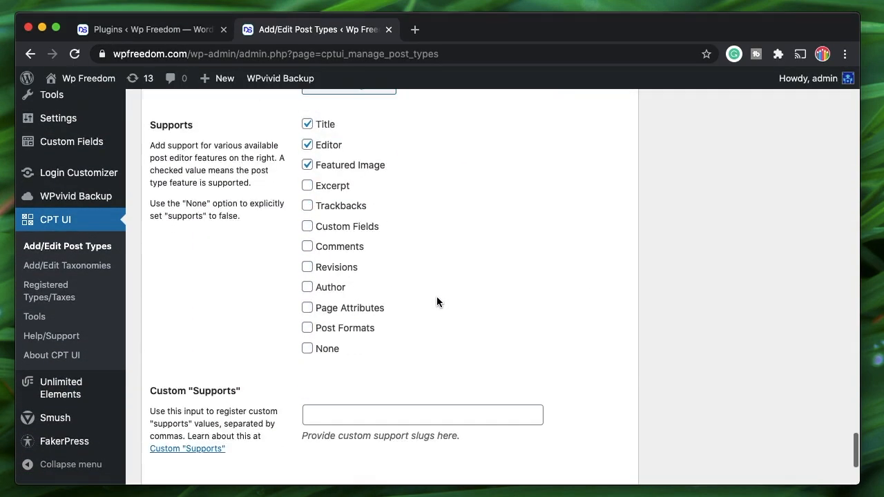
{"action": "scroll", "coordinate": [437, 302], "scroll_direction": "up", "scroll_amount": 2}
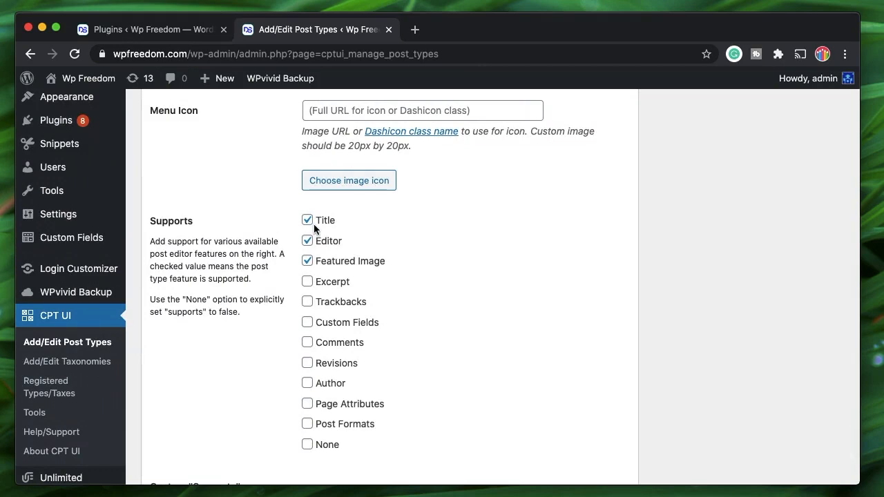
{"action": "scroll", "coordinate": [490, 239], "scroll_direction": "up", "scroll_amount": 5}
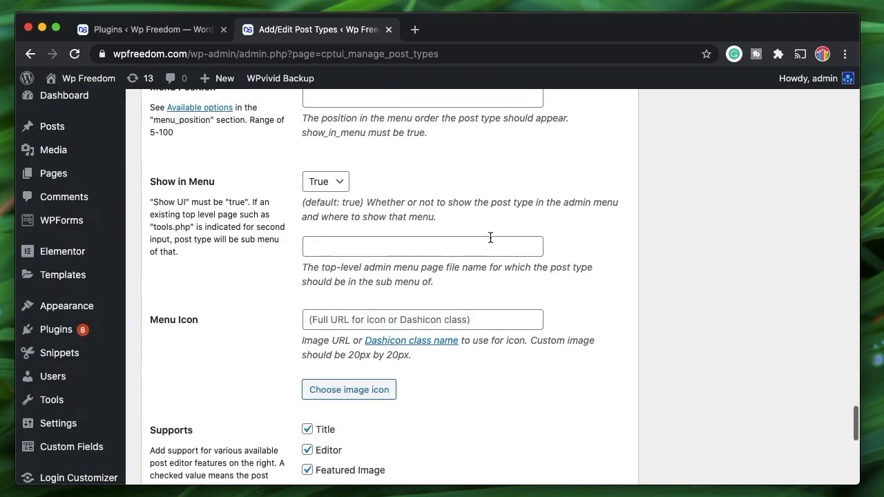
{"action": "left_click", "coordinate": [348, 244]}
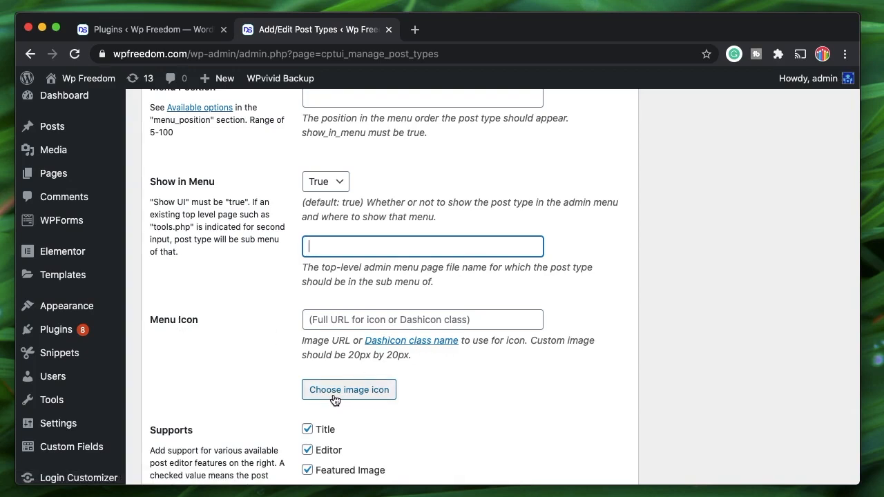
{"action": "triple_click", "coordinate": [368, 354]}
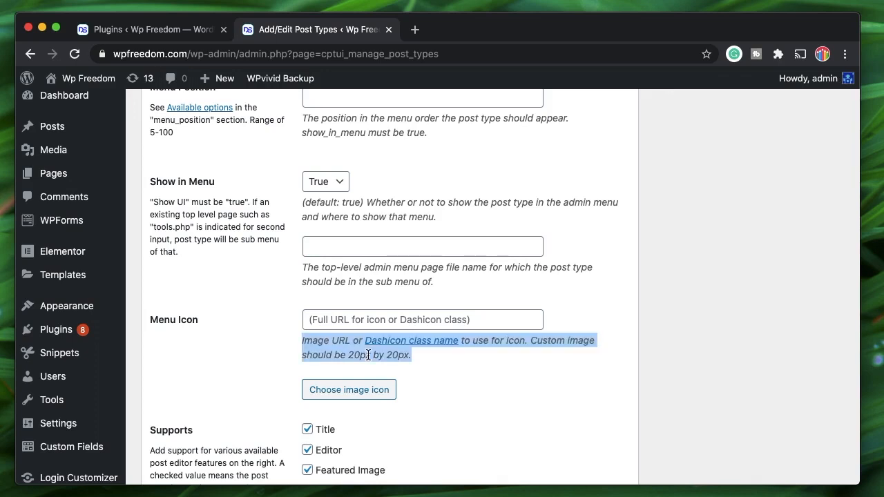
{"action": "left_click", "coordinate": [388, 355]}
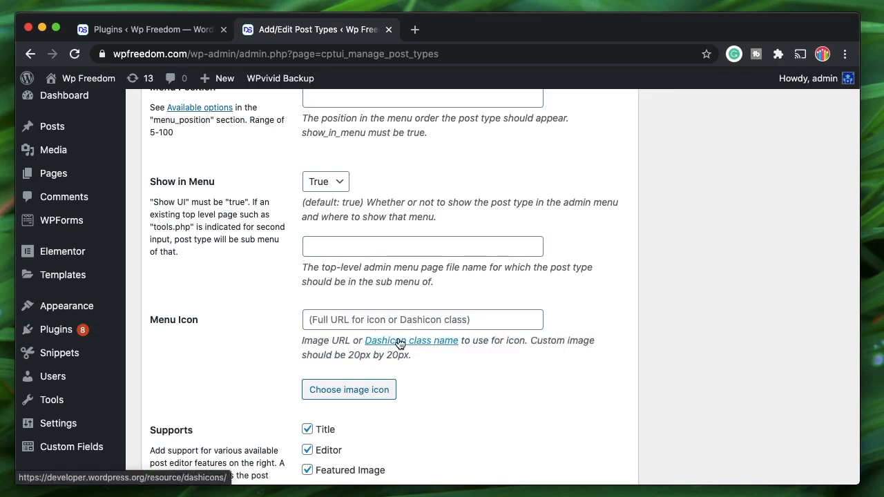
- Find the bulleted-list icon in the TinyMCE group of the Dashicons reference and copy its class name, dashicons-editor-ul
{"action": "left_click", "coordinate": [400, 342]}
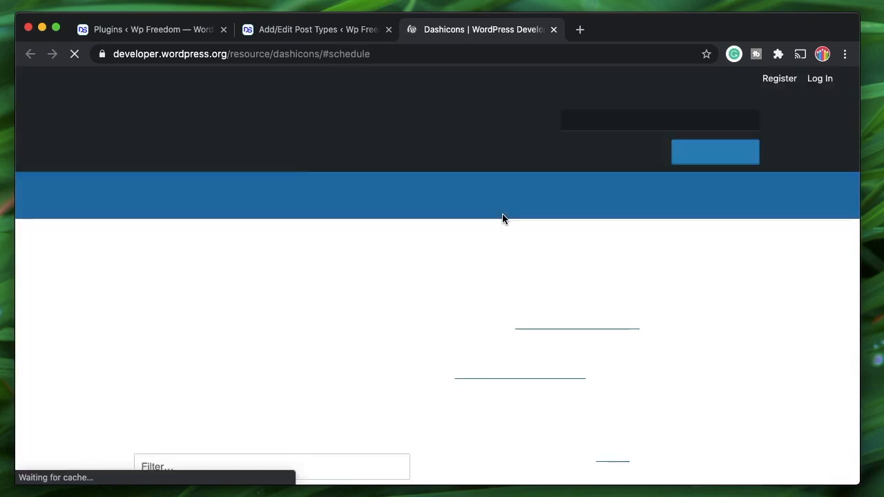
{"action": "scroll", "coordinate": [353, 330], "scroll_direction": "down", "scroll_amount": 10}
{"action": "scroll", "coordinate": [354, 330], "scroll_direction": "down", "scroll_amount": 4}
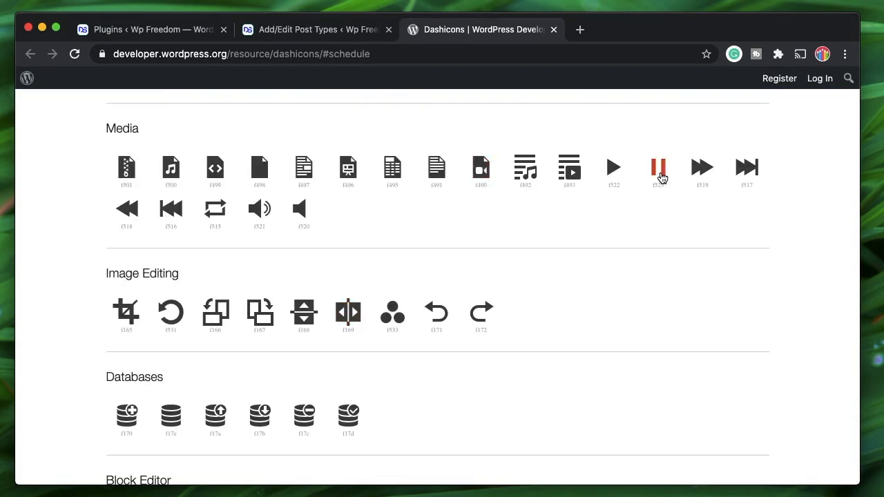
{"action": "scroll", "coordinate": [586, 192], "scroll_direction": "down", "scroll_amount": 3}
{"action": "scroll", "coordinate": [586, 191], "scroll_direction": "up", "scroll_amount": 3}
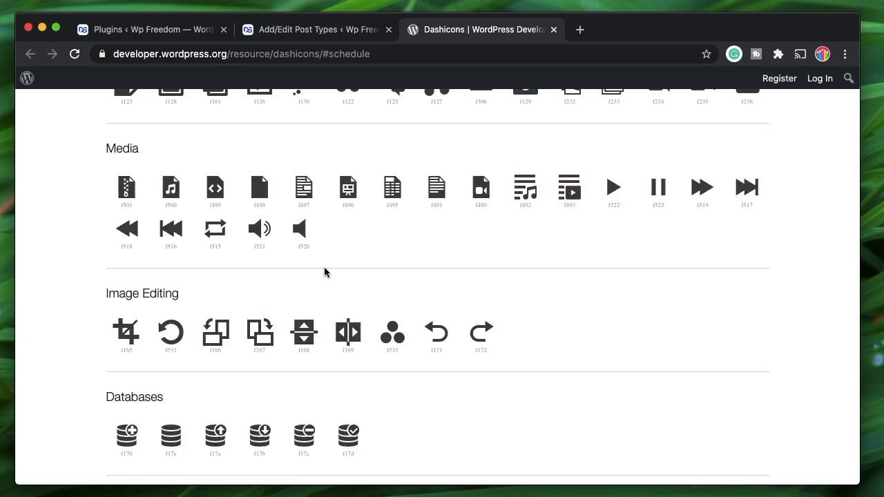
{"action": "scroll", "coordinate": [324, 270], "scroll_direction": "down", "scroll_amount": 5}
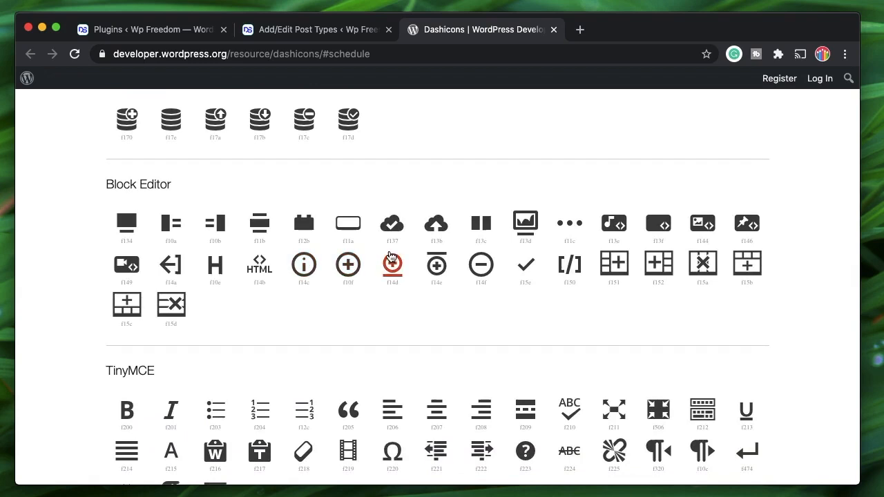
{"action": "scroll", "coordinate": [351, 218], "scroll_direction": "down", "scroll_amount": 3}
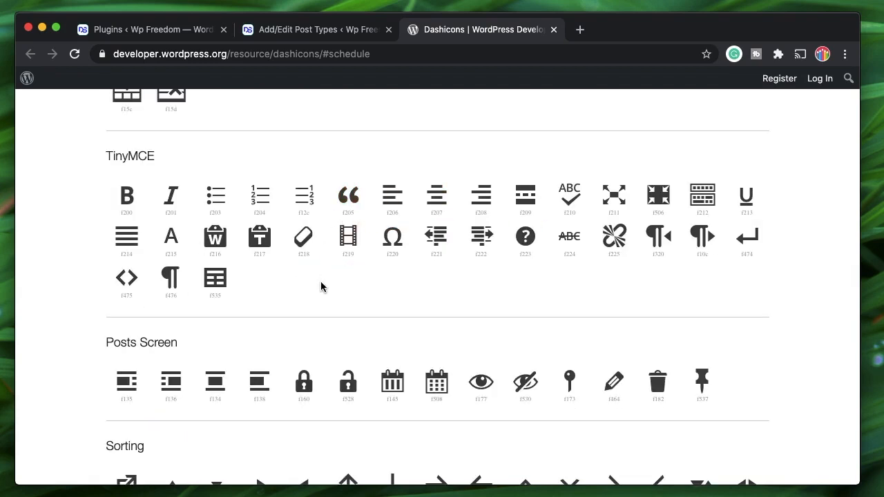
{"action": "left_click", "coordinate": [217, 199]}
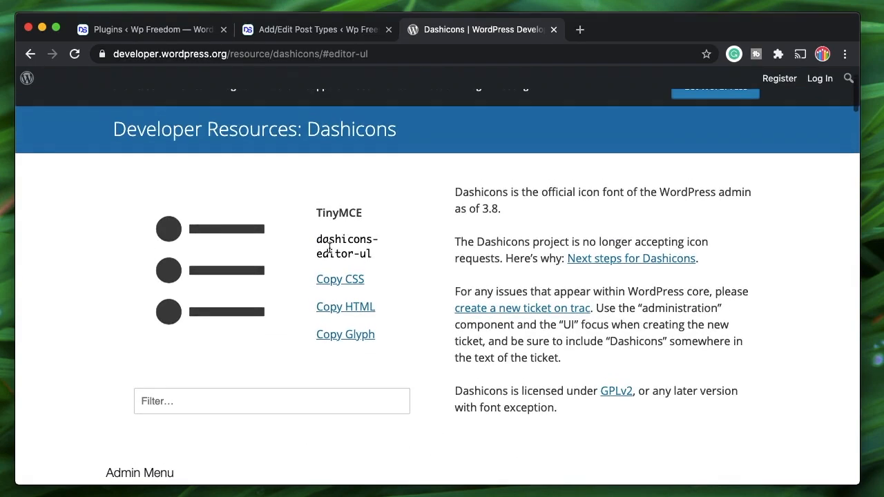
{"action": "left_click_drag", "start_coordinate": [319, 239], "coordinate": [380, 255]}
{"action": "key", "text": "super+c"}
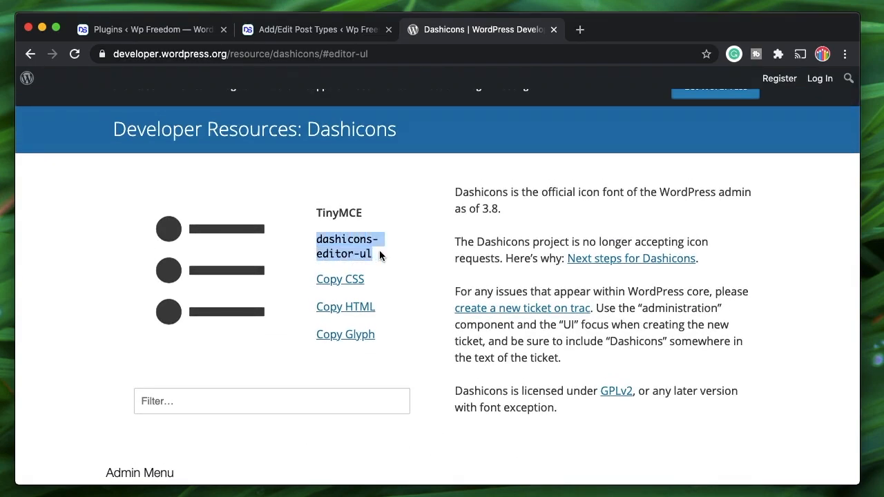
- Set the post type's Menu Icon to the copied class dashicons-editor-ul, leaving the top-level admin menu page field empty
{"action": "left_click", "coordinate": [263, 28]}
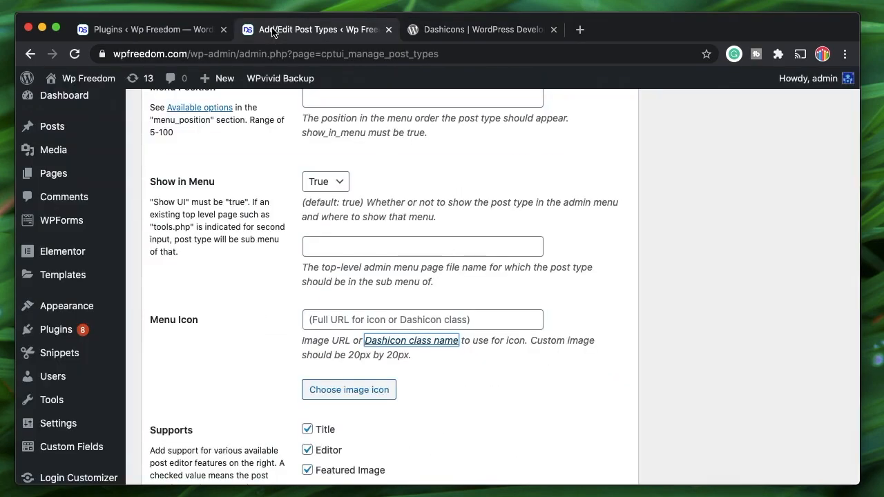
{"action": "left_click", "coordinate": [331, 254]}
{"action": "key", "text": "super+v"}
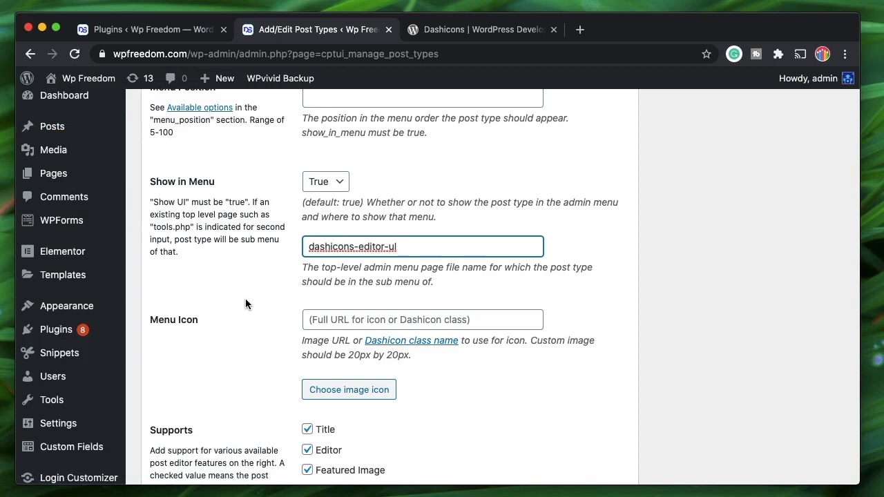
{"action": "triple_click", "coordinate": [441, 250]}
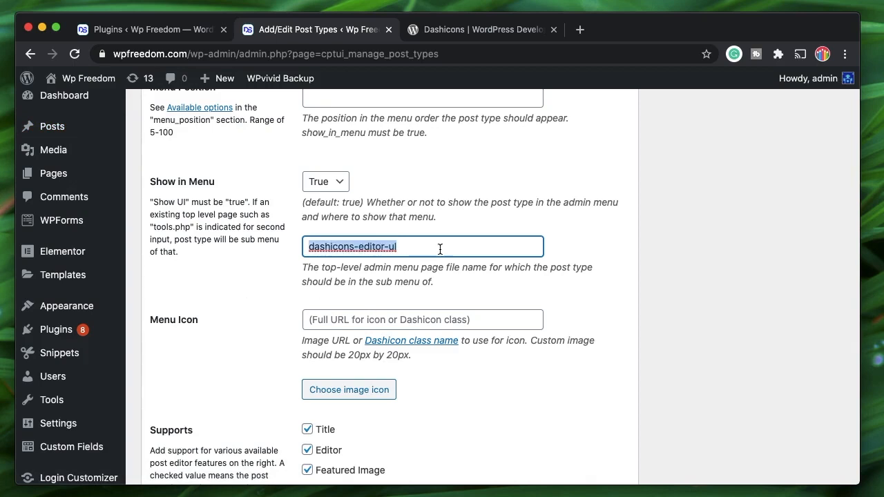
{"action": "key", "text": "ctrl+x"}
{"action": "left_click", "coordinate": [352, 319]}
{"action": "key", "text": "ctrl+v"}
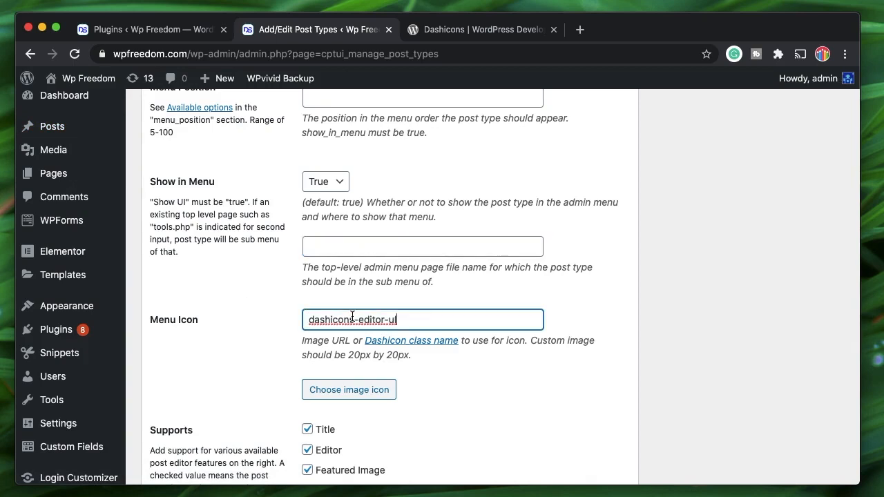
- Disable Editor support for the post type and keep Featured Image support enabled
{"action": "scroll", "coordinate": [275, 321], "scroll_direction": "down", "scroll_amount": 3}
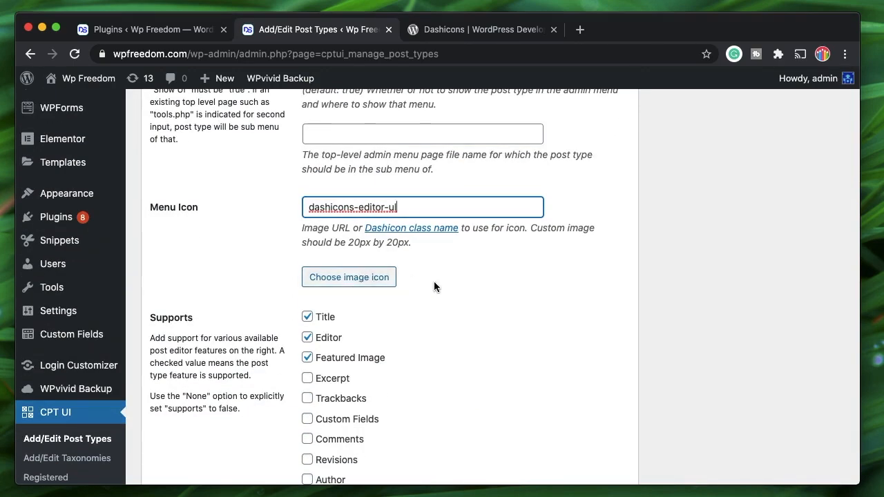
{"action": "scroll", "coordinate": [434, 283], "scroll_direction": "down", "scroll_amount": 2}
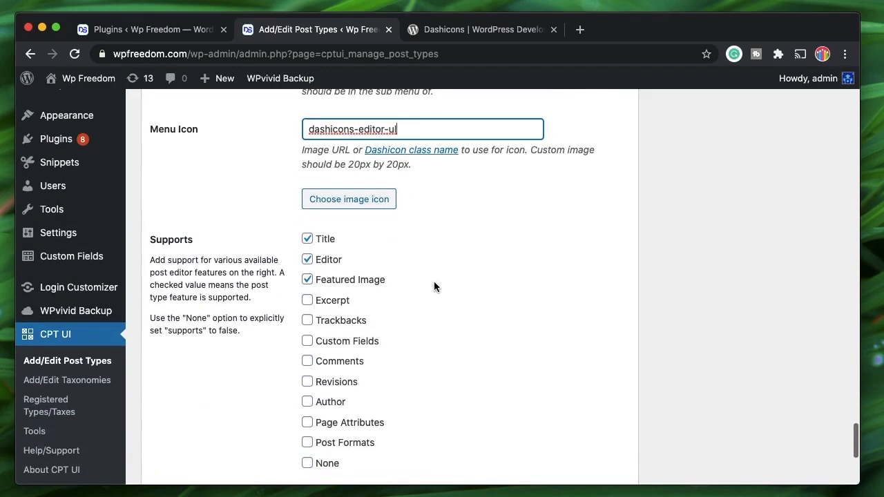
{"action": "left_click", "coordinate": [330, 263]}
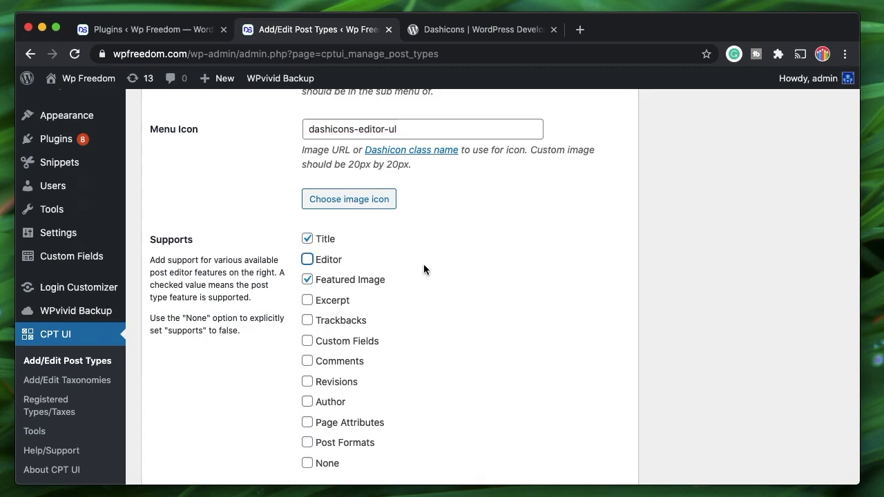
{"action": "left_click", "coordinate": [373, 283]}
{"action": "left_click", "coordinate": [463, 321]}
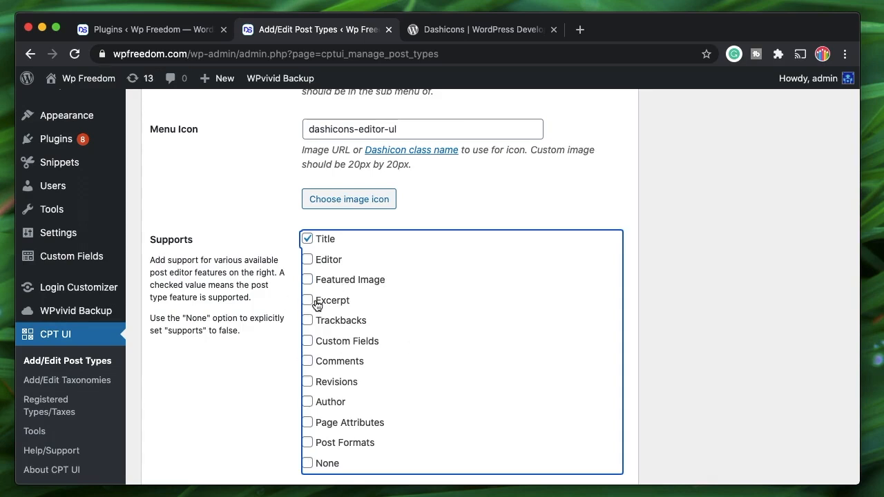
{"action": "left_click", "coordinate": [356, 282]}
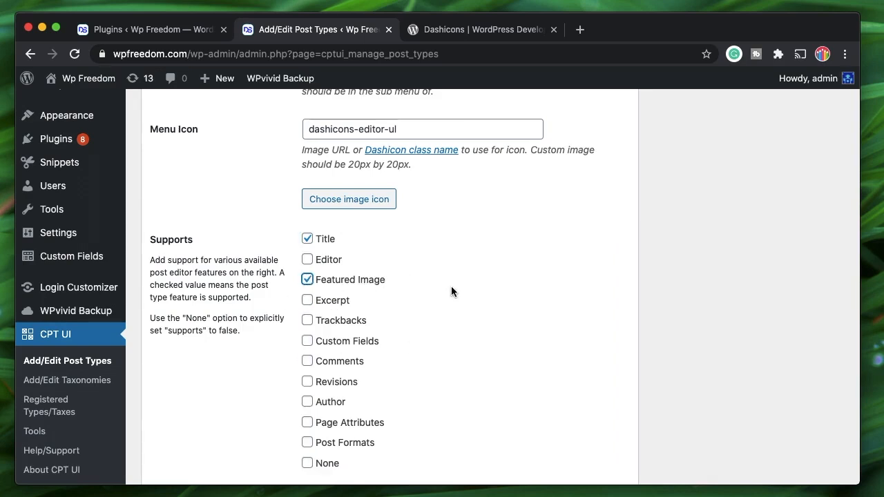
- Enable Excerpt, Revisions, Author and Custom Fields support for the post type
{"action": "scroll", "coordinate": [451, 286], "scroll_direction": "down", "scroll_amount": 2}
{"action": "left_click", "coordinate": [329, 261]}
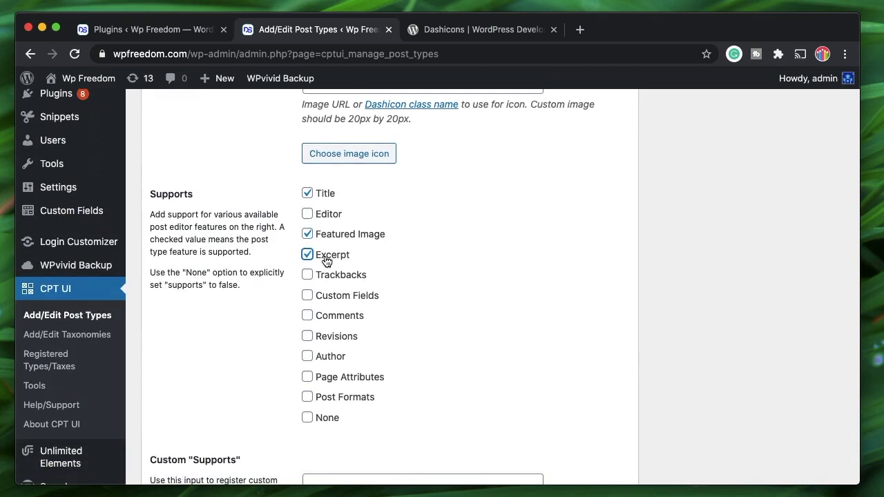
{"action": "left_click", "coordinate": [338, 342]}
{"action": "left_click", "coordinate": [331, 357]}
{"action": "scroll", "coordinate": [455, 351], "scroll_direction": "down", "scroll_amount": 1}
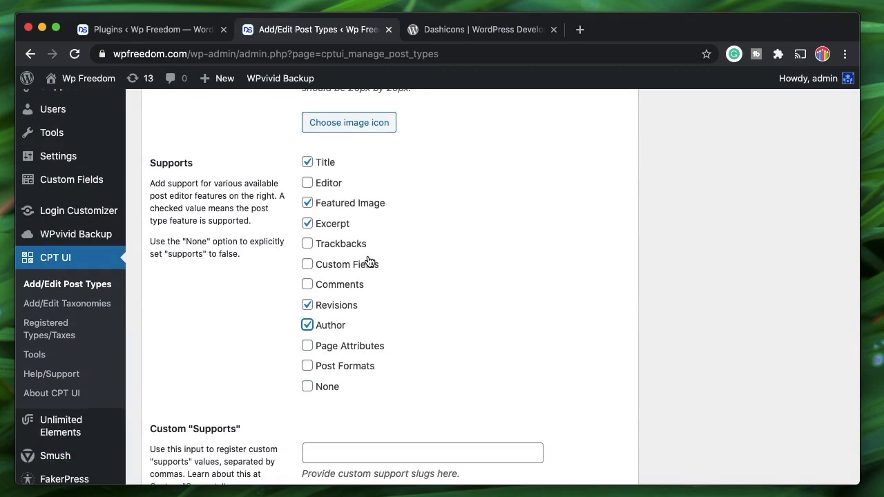
{"action": "left_click", "coordinate": [334, 267]}
- Add the configured post type without any core taxonomies and dismiss the notice
{"action": "scroll", "coordinate": [459, 373], "scroll_direction": "down", "scroll_amount": 5}
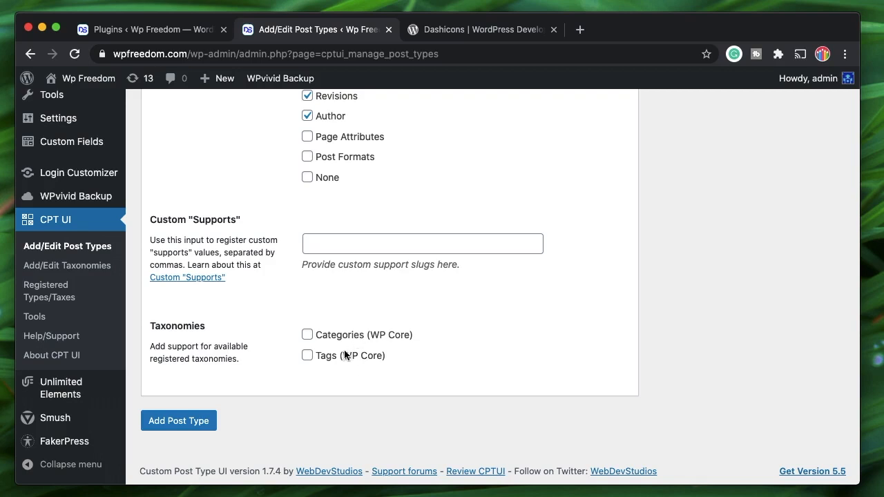
{"action": "left_click", "coordinate": [207, 420]}
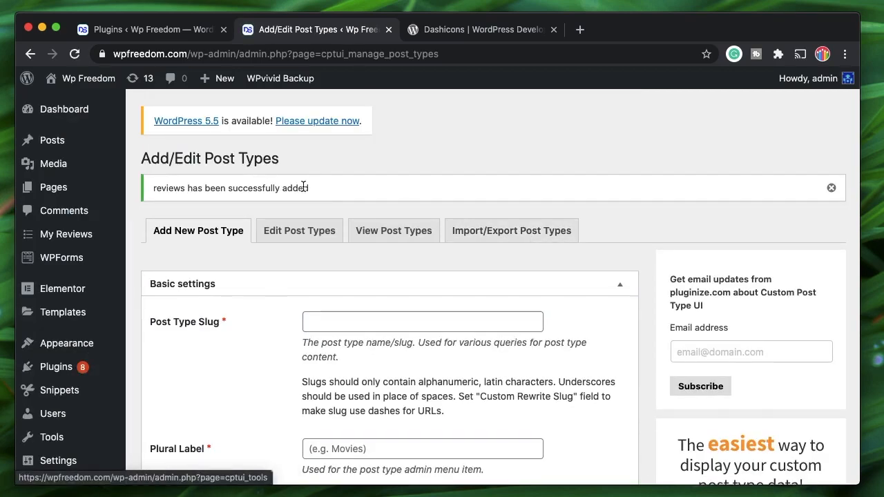
{"action": "left_click", "coordinate": [832, 189]}
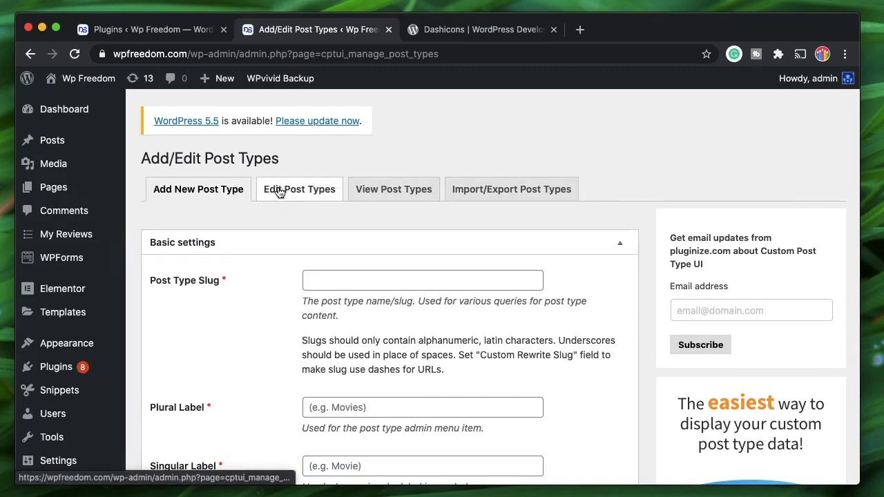
{"action": "mouse_move", "coordinate": [97, 238]}
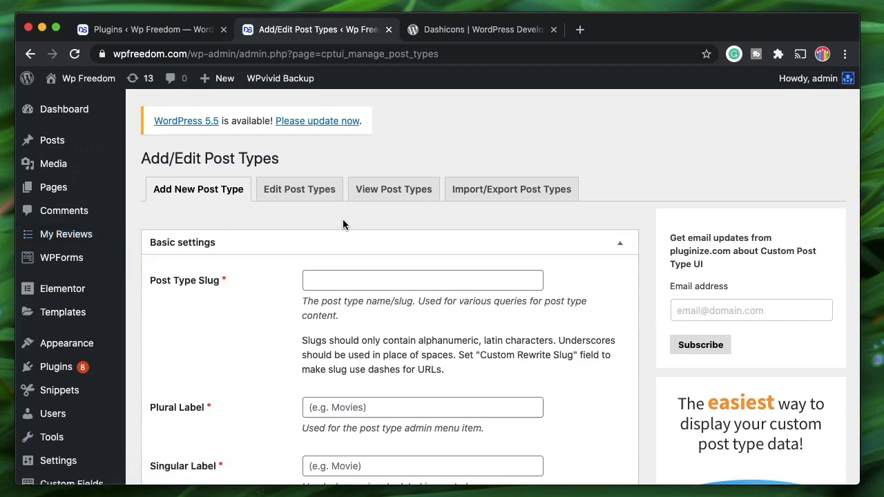
{"action": "scroll", "coordinate": [342, 219], "scroll_direction": "down", "scroll_amount": 8}
{"action": "scroll", "coordinate": [344, 220], "scroll_direction": "up", "scroll_amount": 5}
{"action": "scroll", "coordinate": [343, 219], "scroll_direction": "up", "scroll_amount": 5}
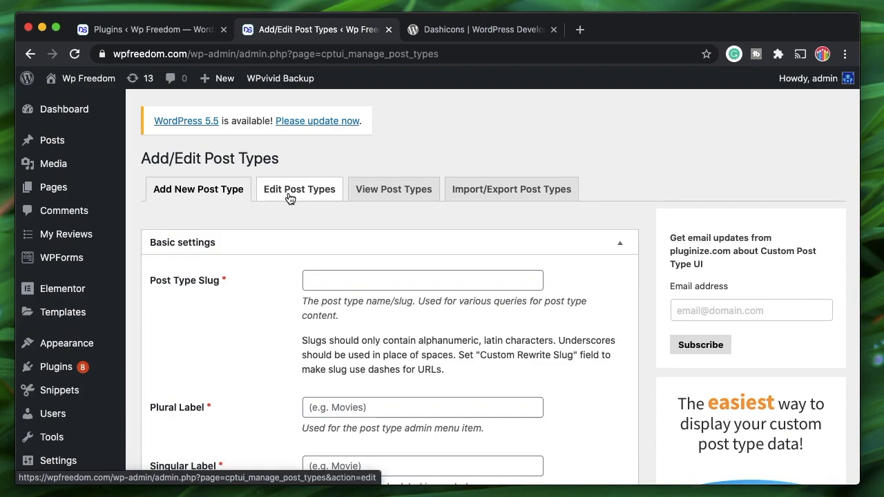
{"action": "scroll", "coordinate": [274, 320], "scroll_direction": "down", "scroll_amount": 10}
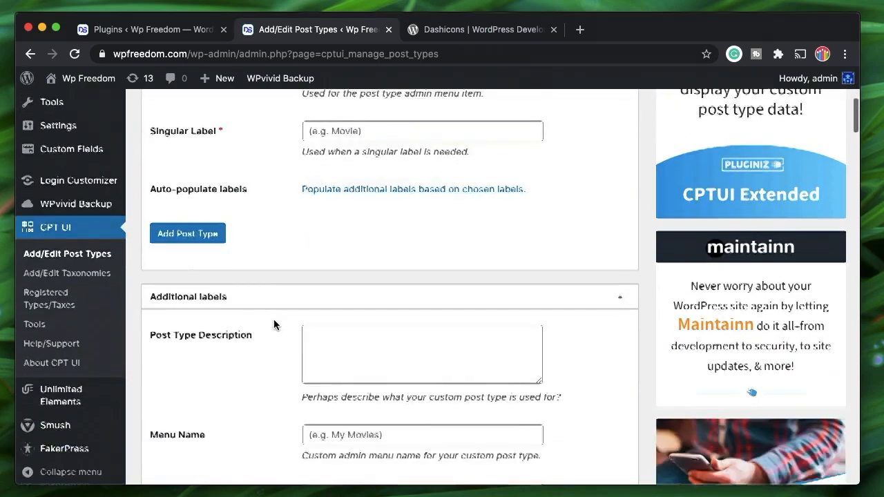
{"action": "scroll", "coordinate": [340, 402], "scroll_direction": "down", "scroll_amount": 5}
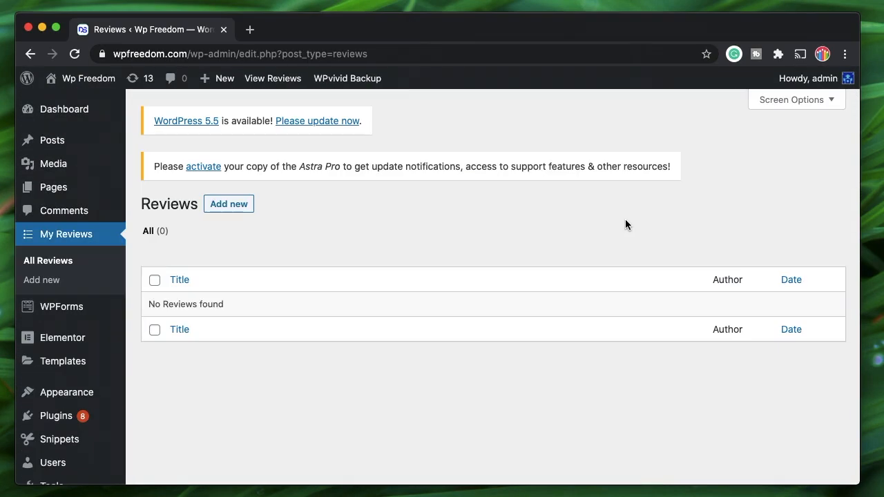
- Open the form for a new review and examine its Excerpt, Slug, Author and featured image boxes
{"action": "left_click", "coordinate": [239, 206]}
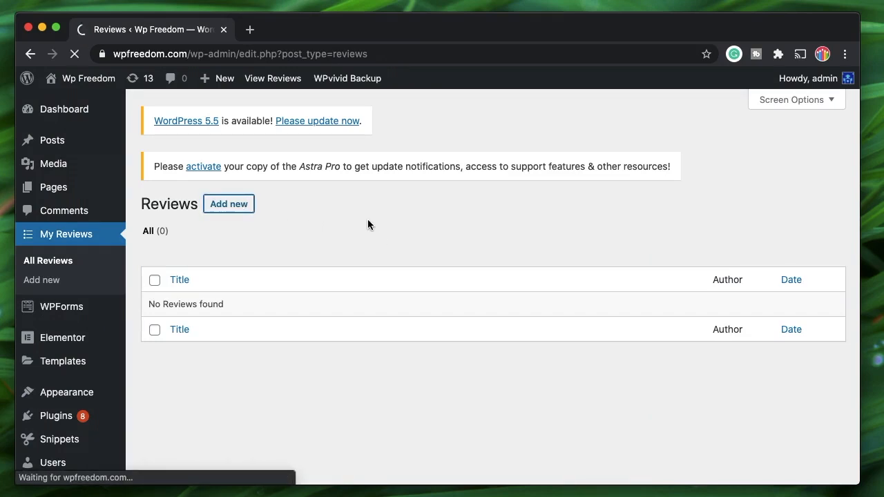
{"action": "scroll", "coordinate": [368, 219], "scroll_direction": "down", "scroll_amount": 4}
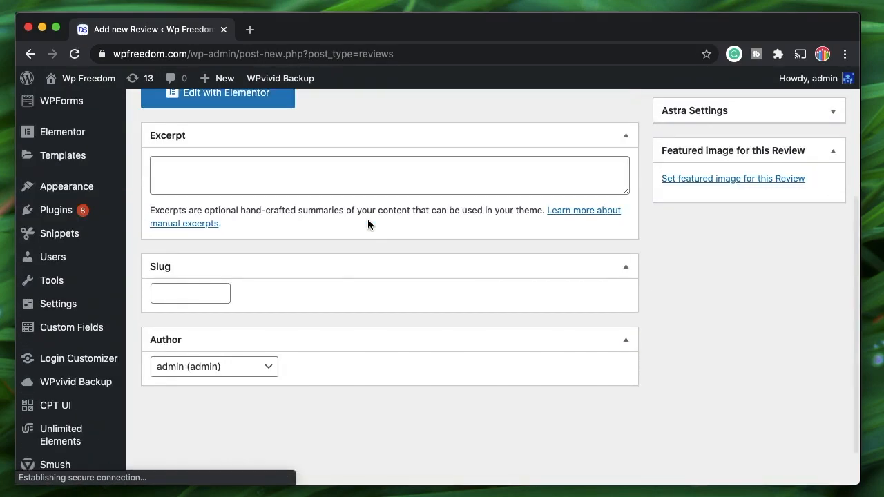
- Leave the new review form and open the list of custom field groups
{"action": "scroll", "coordinate": [367, 219], "scroll_direction": "up", "scroll_amount": 4}
{"action": "scroll", "coordinate": [366, 290], "scroll_direction": "down", "scroll_amount": 2}
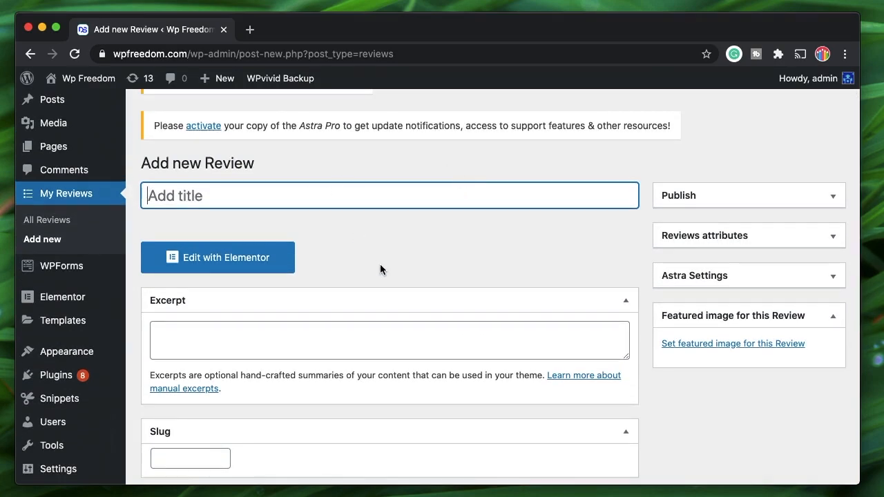
{"action": "scroll", "coordinate": [380, 268], "scroll_direction": "down", "scroll_amount": 5}
{"action": "mouse_move", "coordinate": [104, 281]}
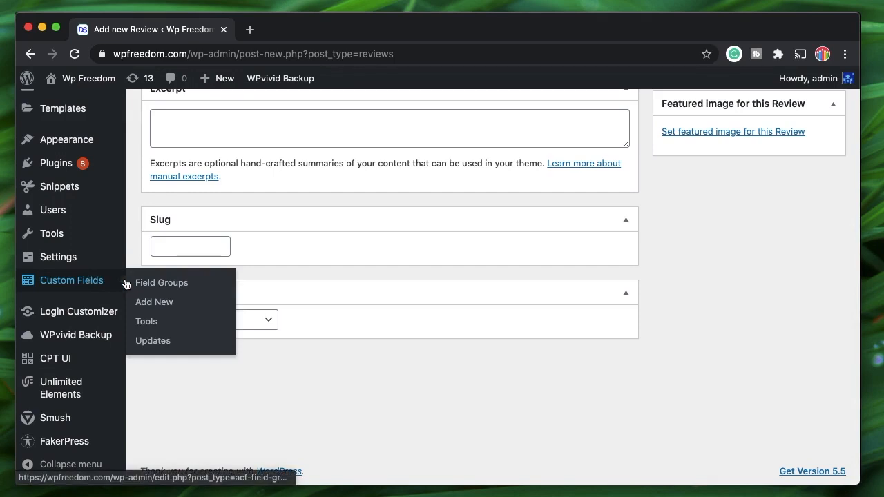
{"action": "left_click", "coordinate": [86, 286]}
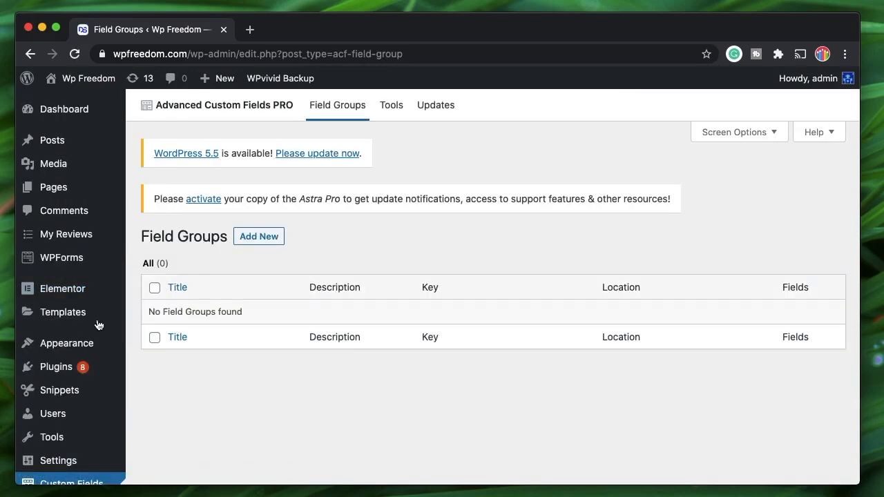
{"action": "scroll", "coordinate": [262, 449], "scroll_direction": "down", "scroll_amount": 4}
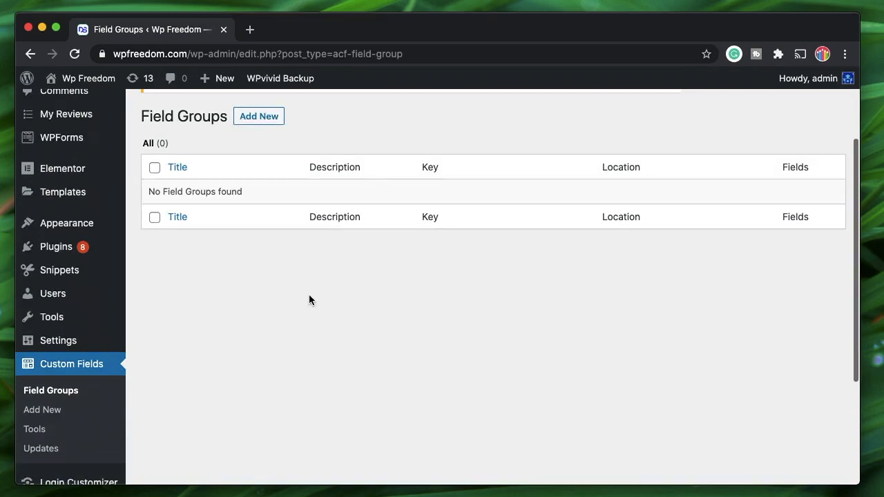
- Start a new custom field group and title it "Review fields"
{"action": "left_click", "coordinate": [267, 118]}
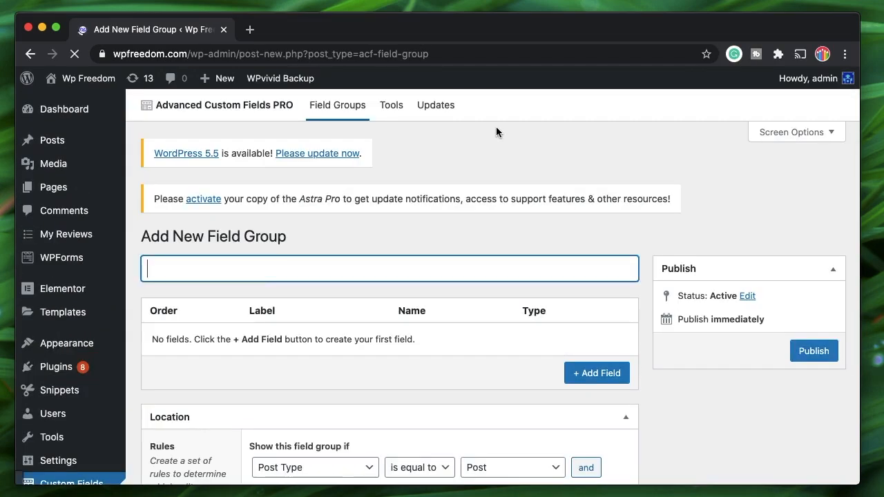
{"action": "type", "text": "Review g"}
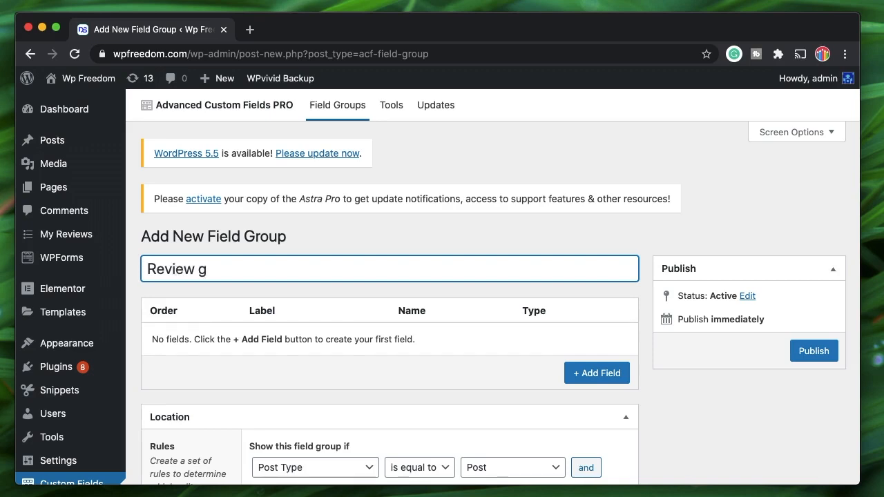
{"action": "key", "text": "BackSpace"}
{"action": "type", "text": "fields"}
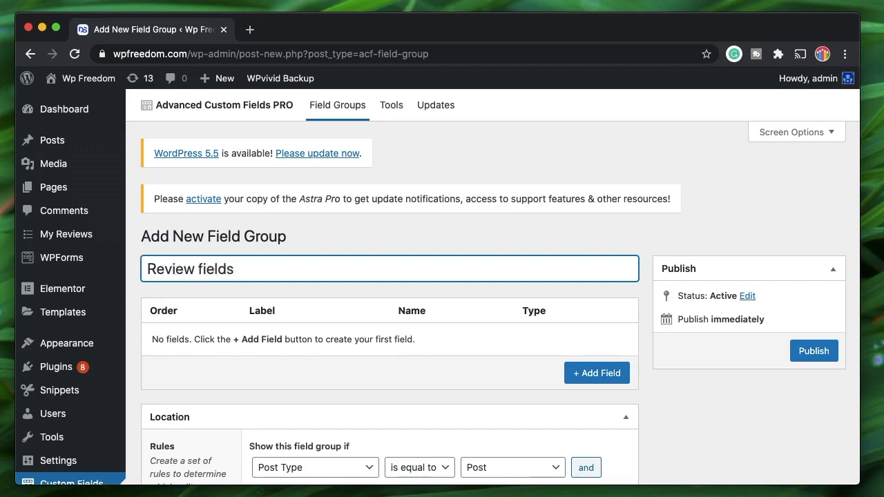
- Set the field group's location rule so it shows when Post Type is equal to Review
{"action": "left_click", "coordinate": [523, 304]}
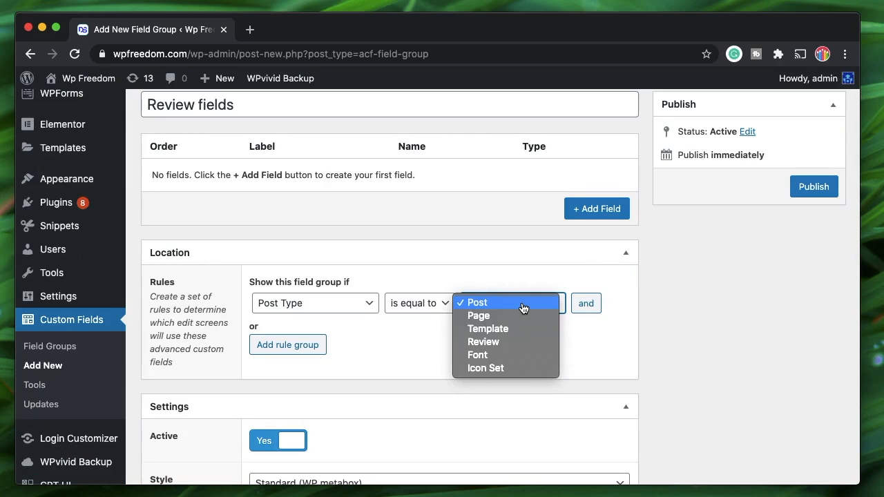
{"action": "left_click", "coordinate": [481, 342]}
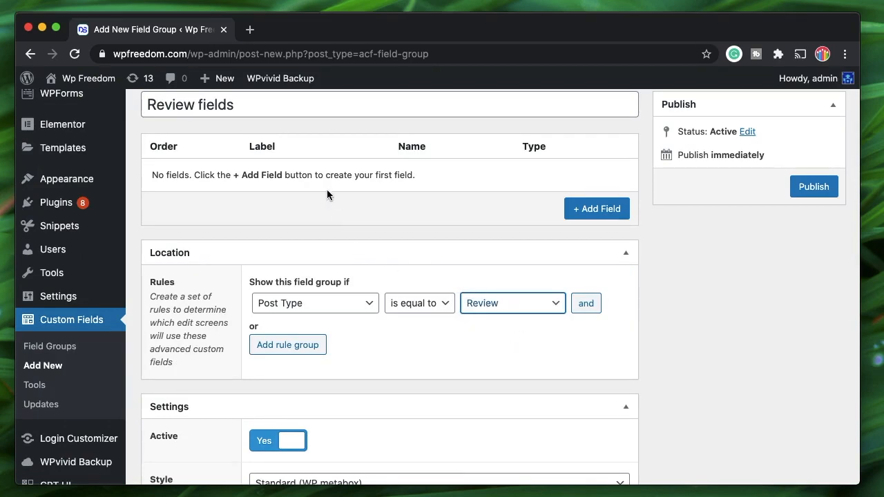
{"action": "scroll", "coordinate": [320, 177], "scroll_direction": "up", "scroll_amount": 2}
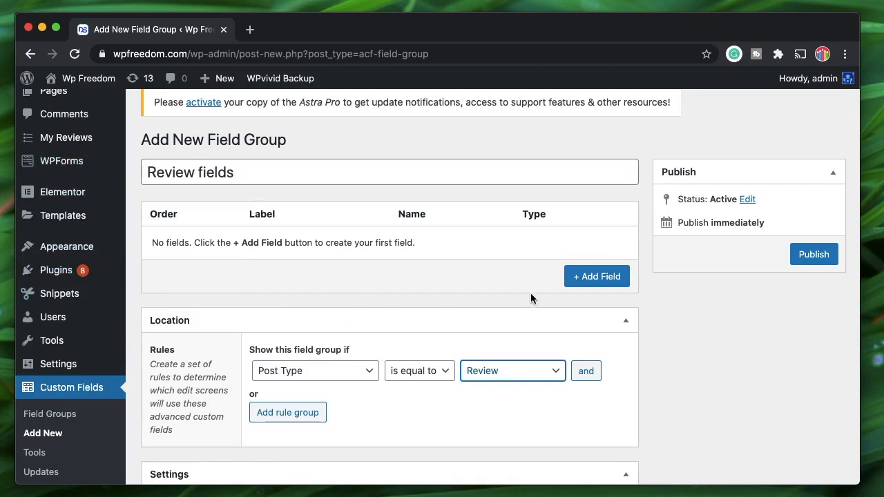
- Add a field labelled "Gallery" with the Gallery field type to the group, and collapse its settings
{"action": "left_click", "coordinate": [590, 277]}
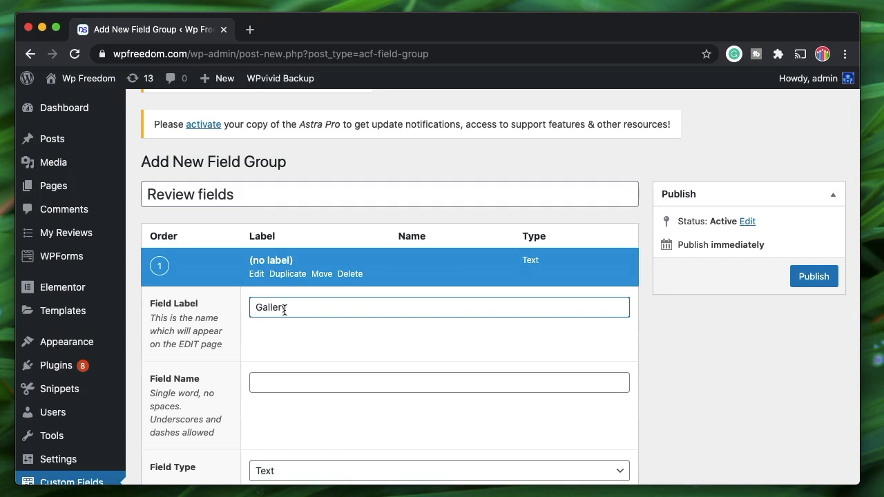
{"action": "left_click", "coordinate": [277, 379]}
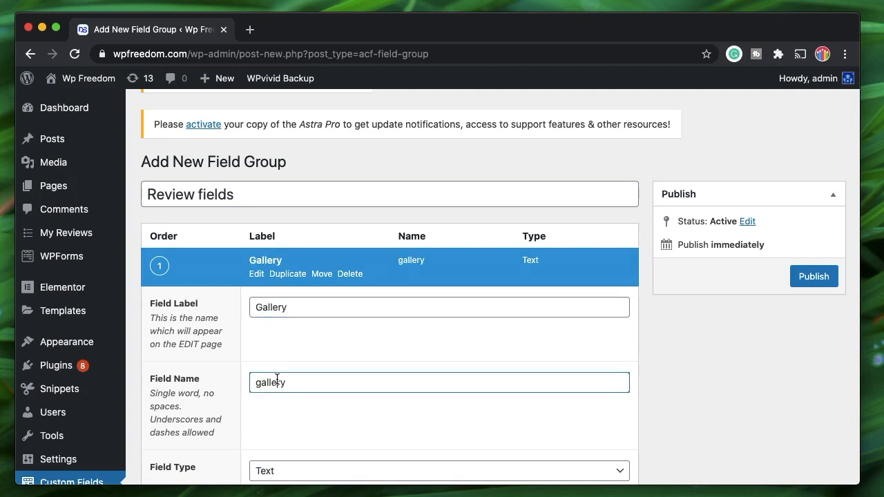
{"action": "scroll", "coordinate": [279, 369], "scroll_direction": "down", "scroll_amount": 3}
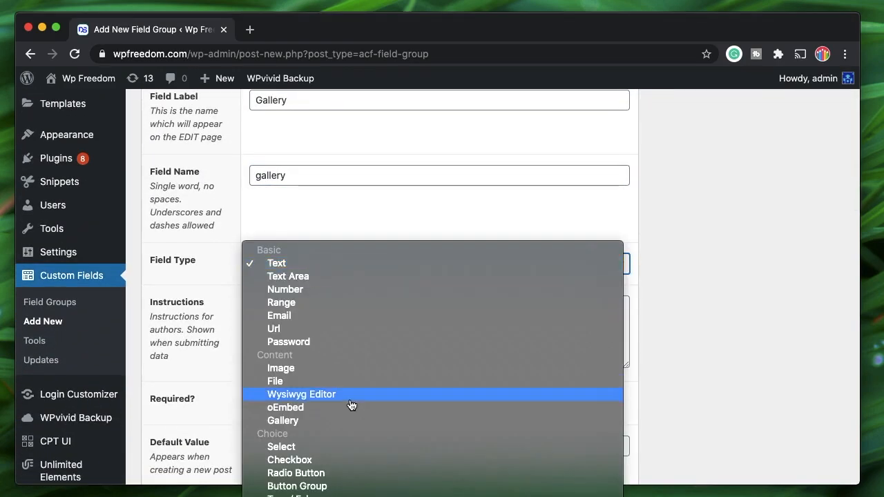
{"action": "left_click", "coordinate": [336, 420]}
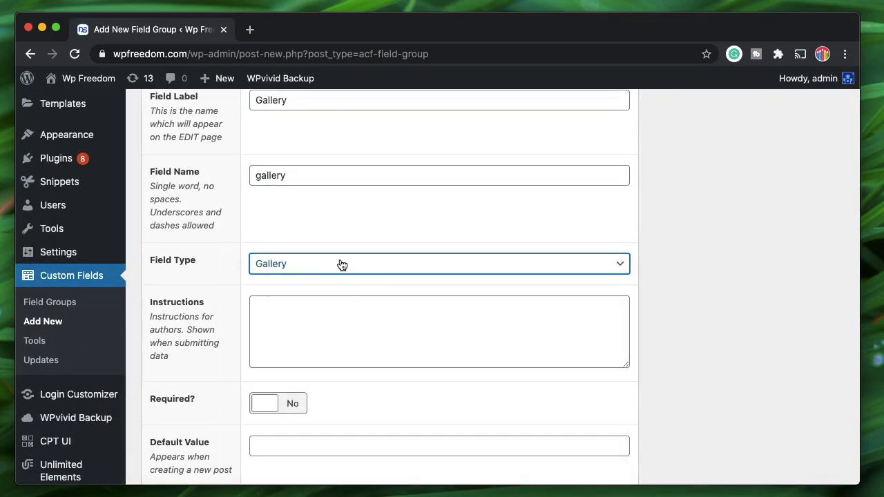
{"action": "scroll", "coordinate": [342, 264], "scroll_direction": "down", "scroll_amount": 3}
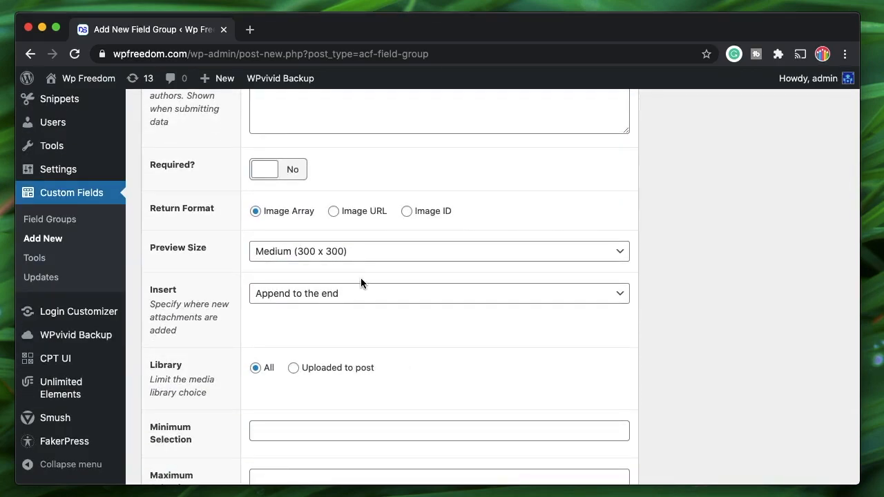
{"action": "scroll", "coordinate": [355, 323], "scroll_direction": "up", "scroll_amount": 5}
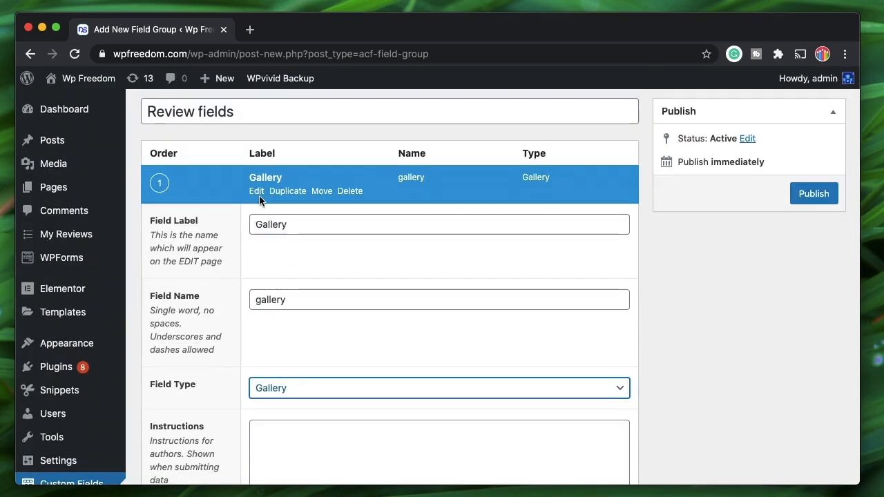
{"action": "scroll", "coordinate": [312, 331], "scroll_direction": "down", "scroll_amount": 7}
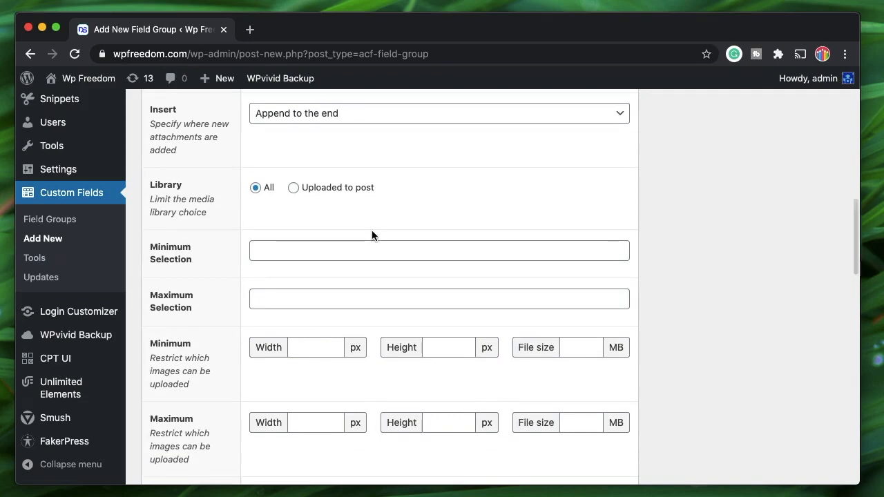
{"action": "scroll", "coordinate": [372, 232], "scroll_direction": "up", "scroll_amount": 4}
{"action": "scroll", "coordinate": [371, 232], "scroll_direction": "up", "scroll_amount": 3}
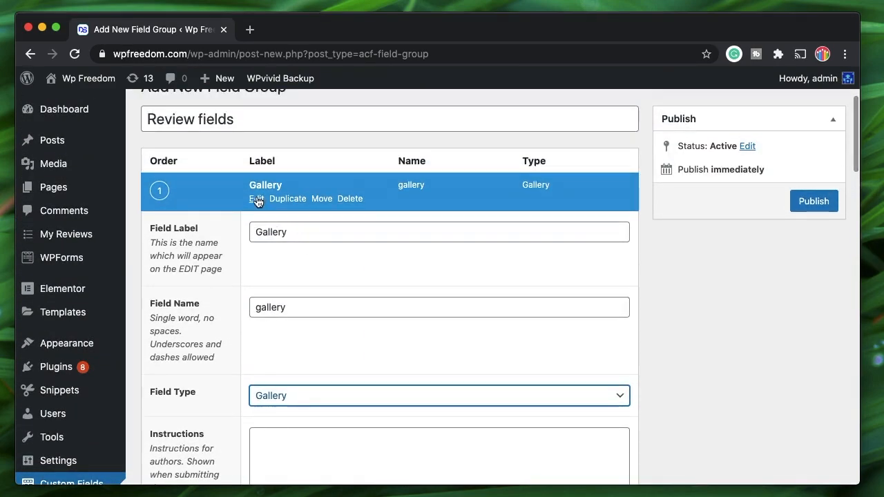
{"action": "left_click", "coordinate": [257, 201]}
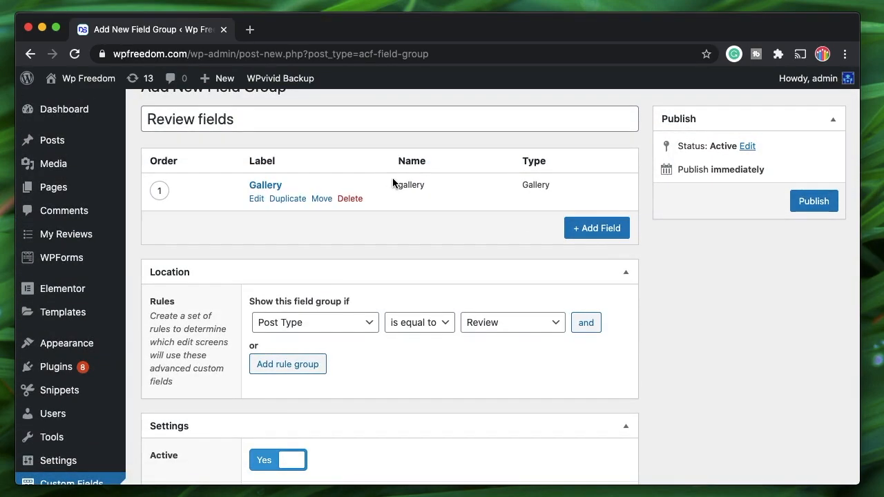
{"action": "double_click", "coordinate": [416, 183]}
- Add a second field labelled "Total rating" and set its field type to Number
{"action": "left_click", "coordinate": [581, 230]}
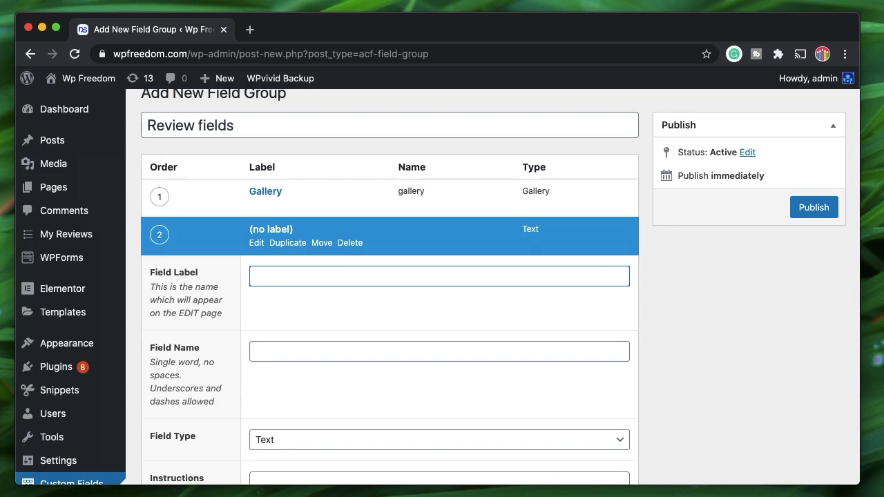
{"action": "double_click", "coordinate": [273, 280]}
{"action": "type", "text": "Total r"}
{"action": "left_click", "coordinate": [308, 353]}
{"action": "scroll", "coordinate": [306, 359], "scroll_direction": "down", "scroll_amount": 3}
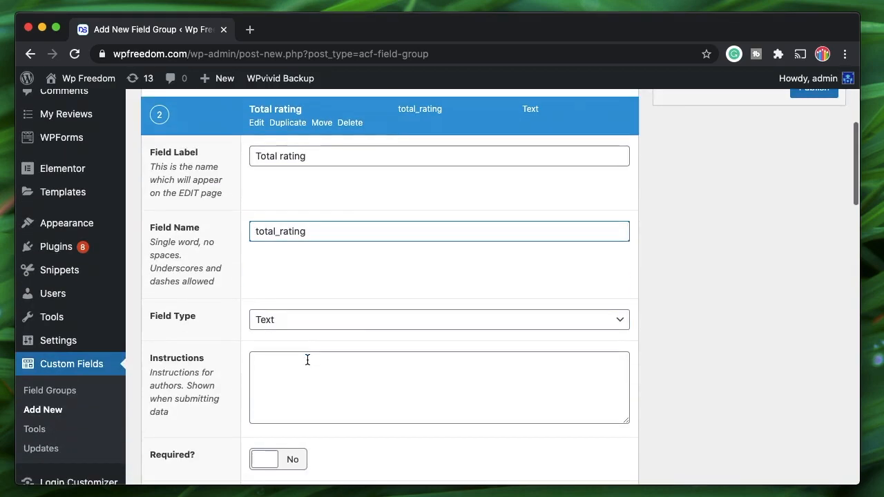
{"action": "left_click", "coordinate": [365, 324]}
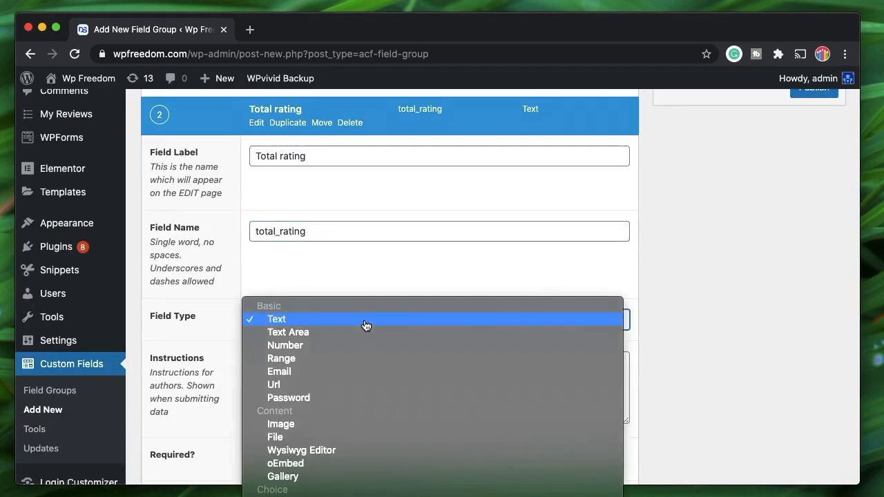
{"action": "left_click", "coordinate": [339, 347]}
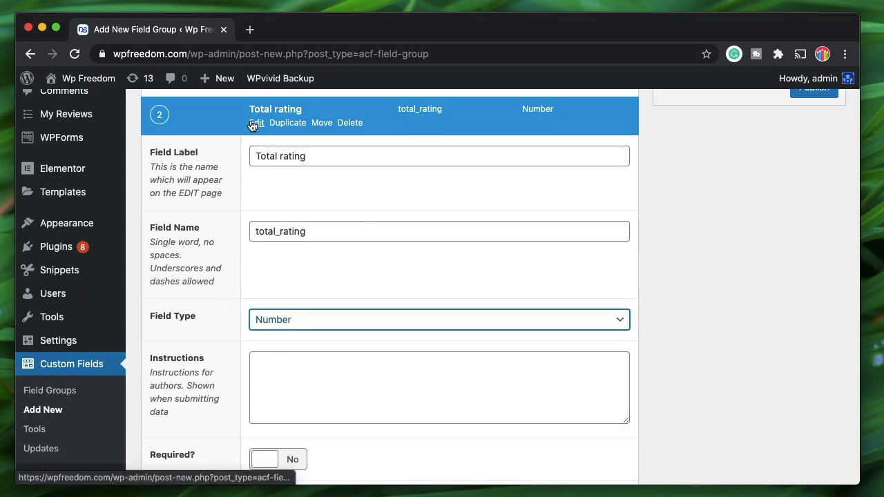
- Enter the author instructions "Rate from 1-10" for the Total rating field
{"action": "scroll", "coordinate": [325, 297], "scroll_direction": "down", "scroll_amount": 3}
{"action": "left_click", "coordinate": [329, 252]}
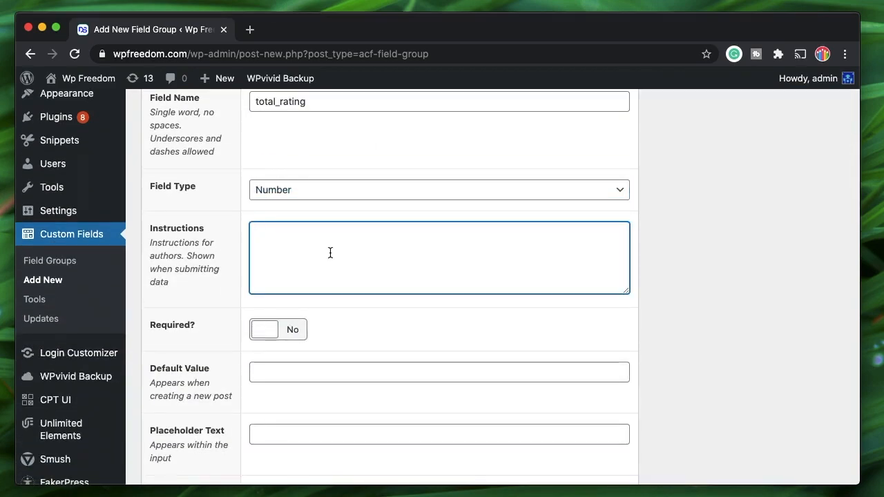
{"action": "type", "text": "Rate"}
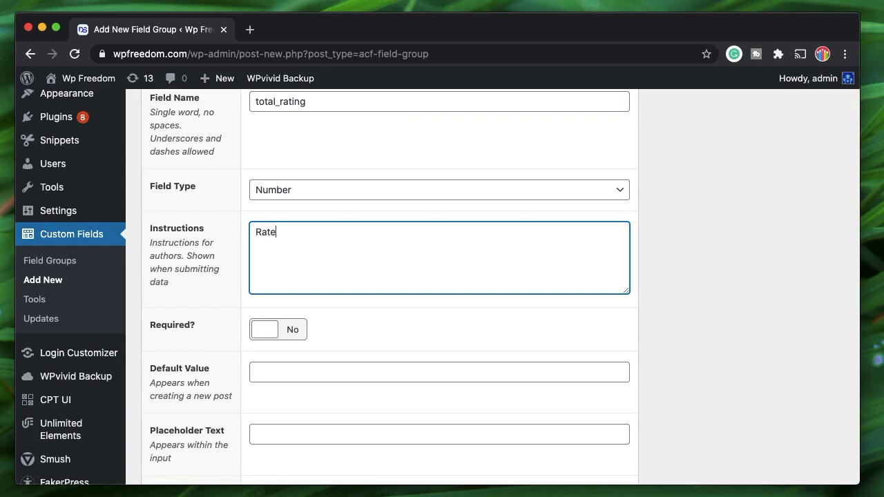
{"action": "type", "text": " from 1-"}
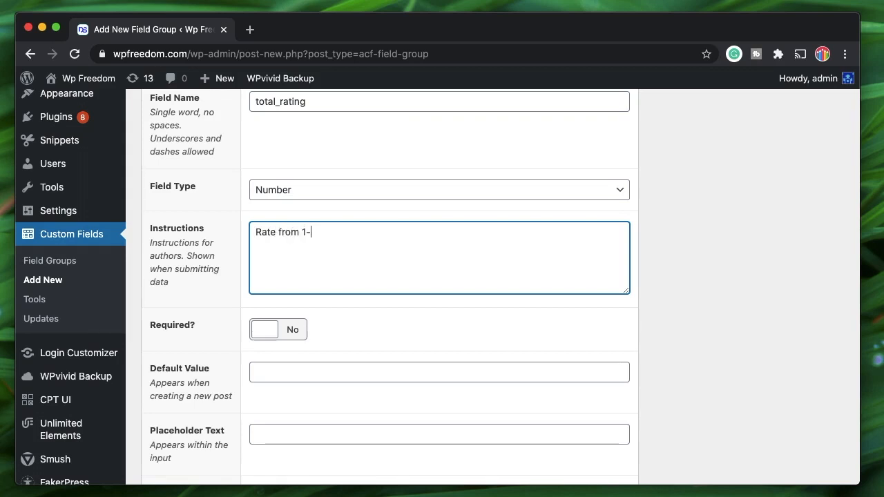
{"action": "type", "text": "10"}
{"action": "scroll", "coordinate": [391, 297], "scroll_direction": "up", "scroll_amount": 5}
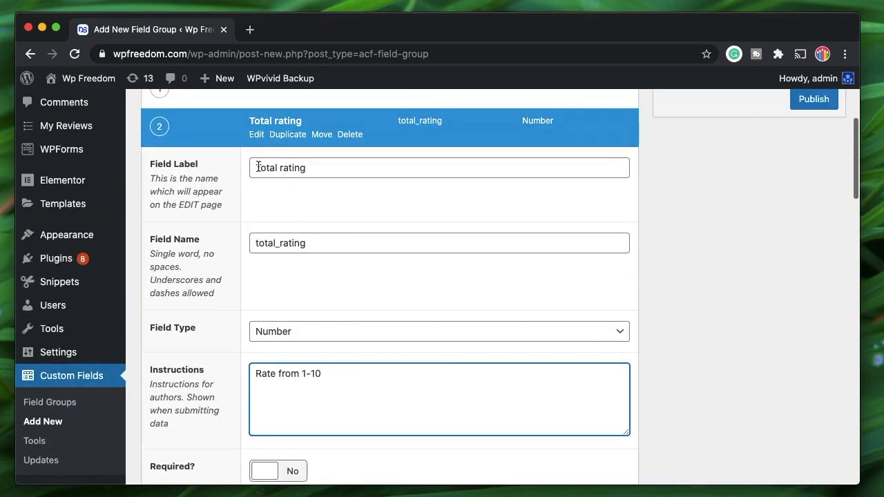
- Make the Total rating field required
{"action": "scroll", "coordinate": [249, 316], "scroll_direction": "down", "scroll_amount": 3}
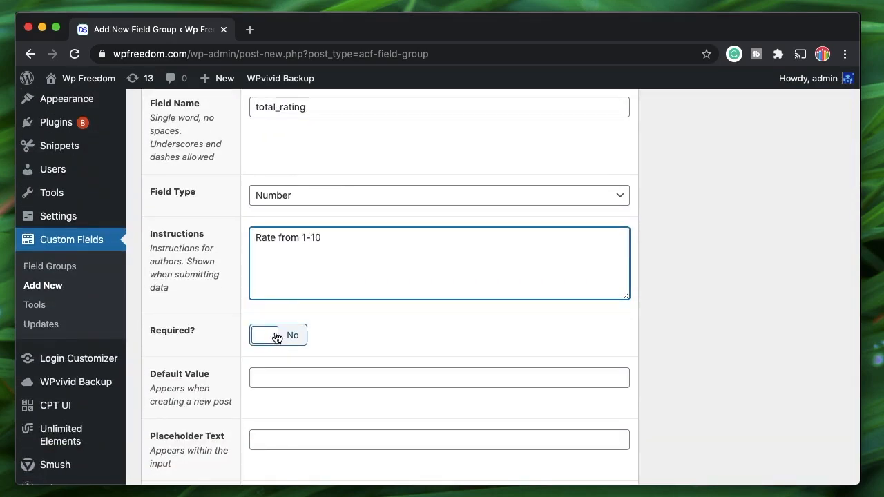
{"action": "scroll", "coordinate": [276, 338], "scroll_direction": "up", "scroll_amount": 3}
{"action": "scroll", "coordinate": [275, 331], "scroll_direction": "up", "scroll_amount": 1}
{"action": "scroll", "coordinate": [276, 345], "scroll_direction": "down", "scroll_amount": 1}
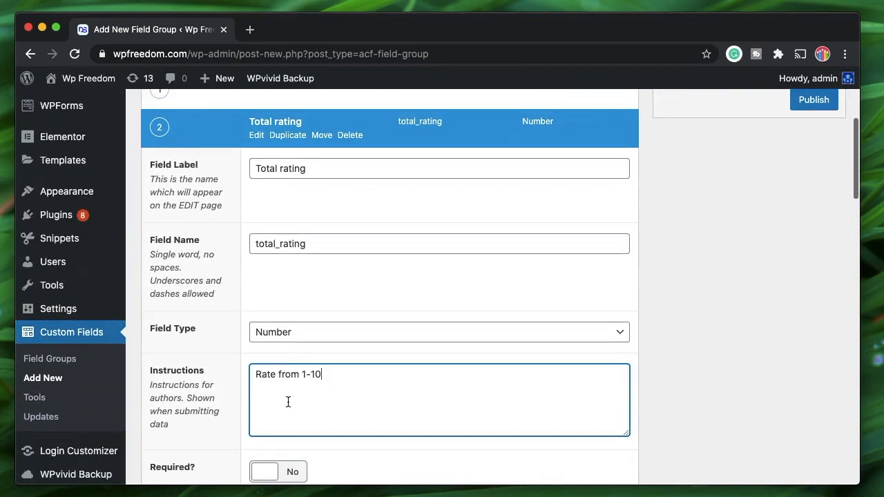
{"action": "left_click", "coordinate": [292, 473]}
- Set the Total rating field's minimum value to 1 and its maximum value to 10
{"action": "scroll", "coordinate": [357, 304], "scroll_direction": "down", "scroll_amount": 16}
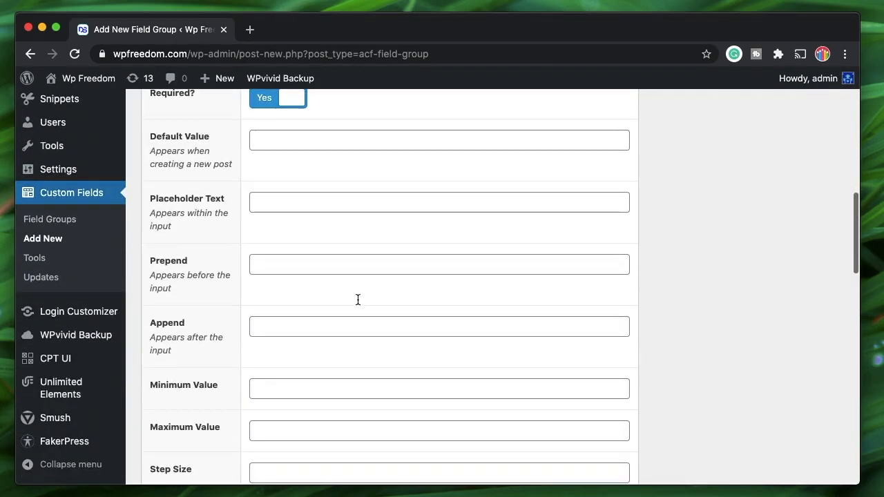
{"action": "scroll", "coordinate": [358, 301], "scroll_direction": "down", "scroll_amount": 2}
{"action": "scroll", "coordinate": [366, 261], "scroll_direction": "up", "scroll_amount": 20}
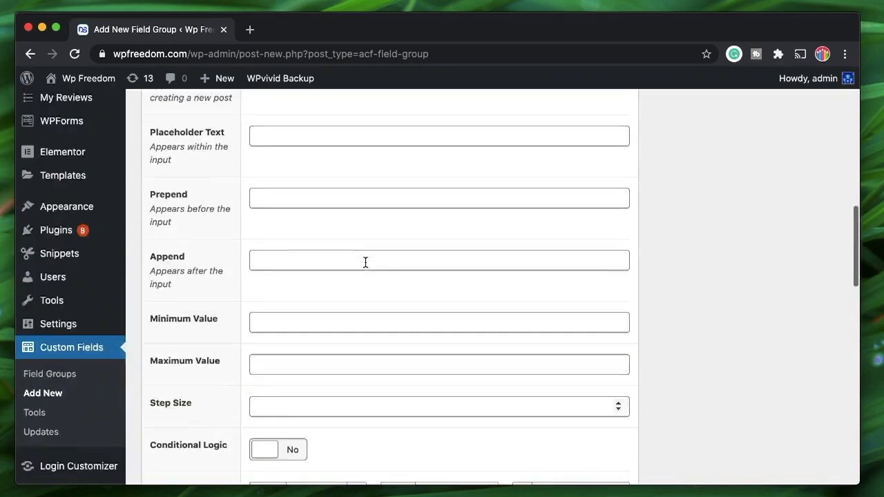
{"action": "scroll", "coordinate": [366, 262], "scroll_direction": "down", "scroll_amount": 20}
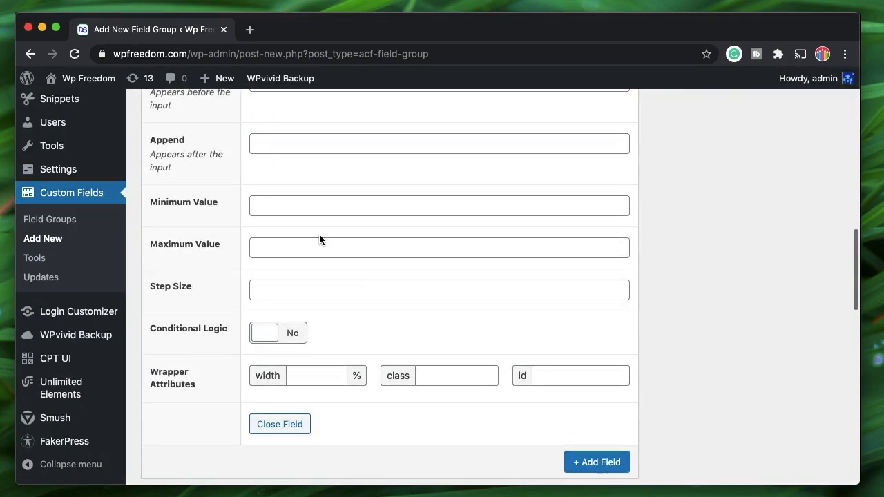
{"action": "left_click", "coordinate": [303, 208]}
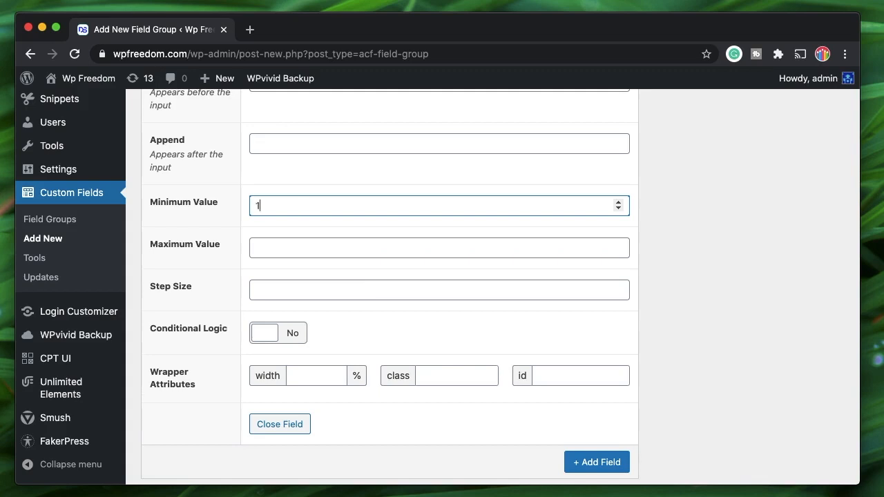
{"action": "left_click", "coordinate": [299, 243]}
{"action": "type", "text": "10"}
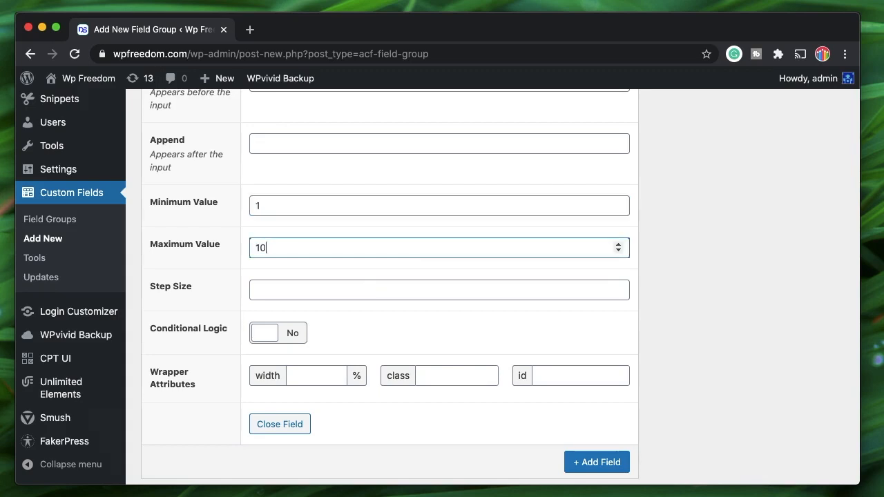
{"action": "scroll", "coordinate": [367, 249], "scroll_direction": "up", "scroll_amount": 2}
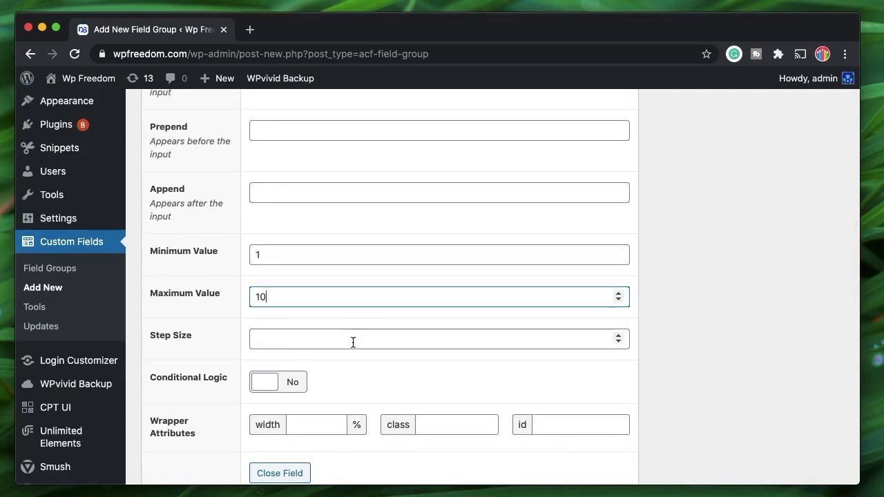
- Close the Total rating field's settings, then duplicate that field and label the copy "Performance"
{"action": "left_click", "coordinate": [353, 342]}
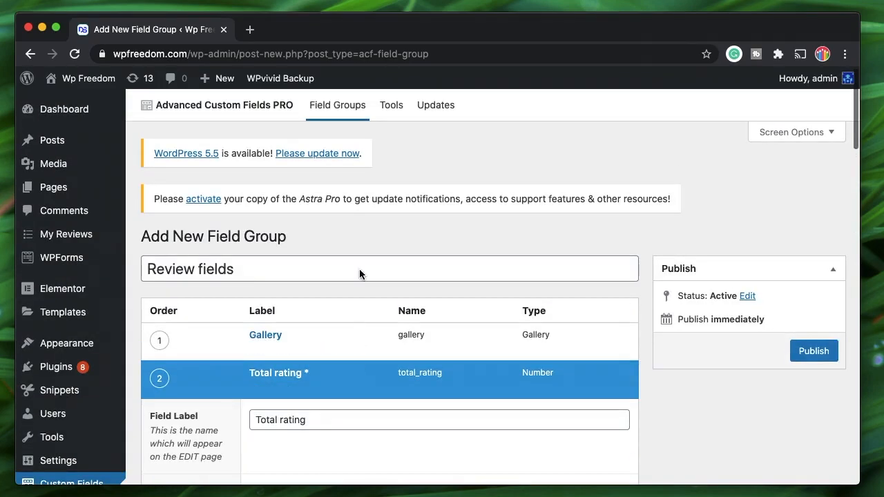
{"action": "left_click", "coordinate": [259, 385]}
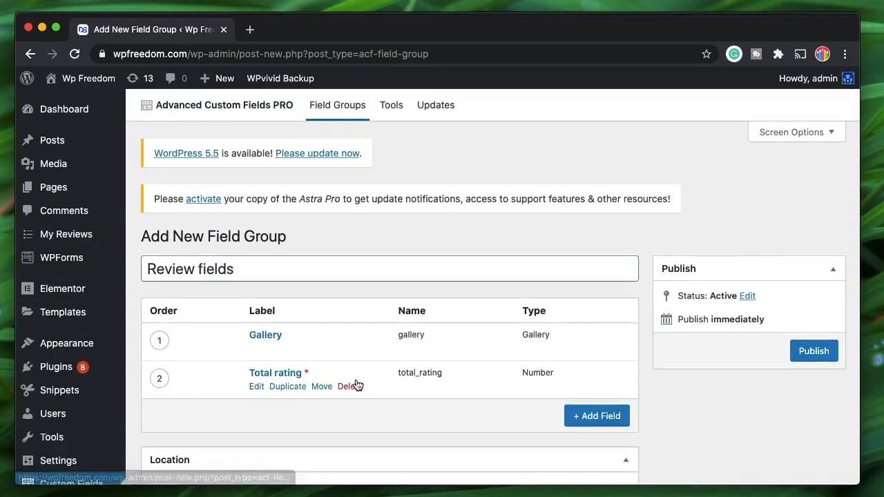
{"action": "scroll", "coordinate": [354, 316], "scroll_direction": "down", "scroll_amount": 2}
{"action": "left_click", "coordinate": [291, 269]}
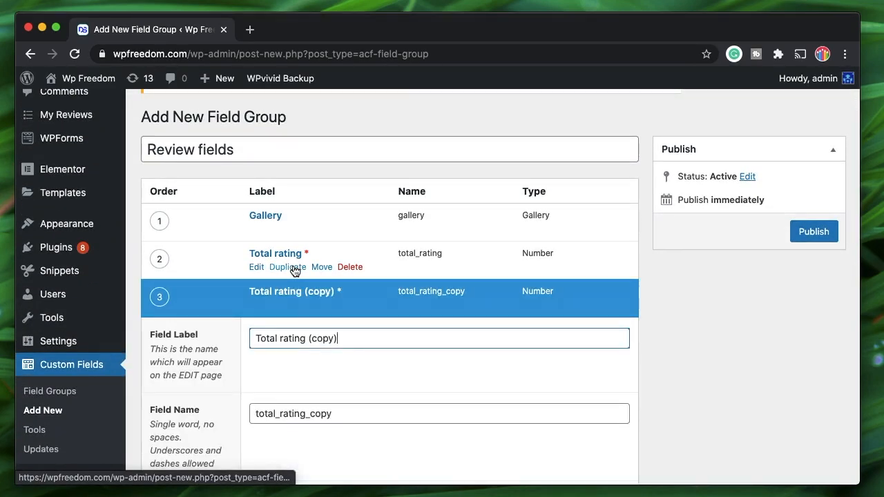
{"action": "triple_click", "coordinate": [339, 343]}
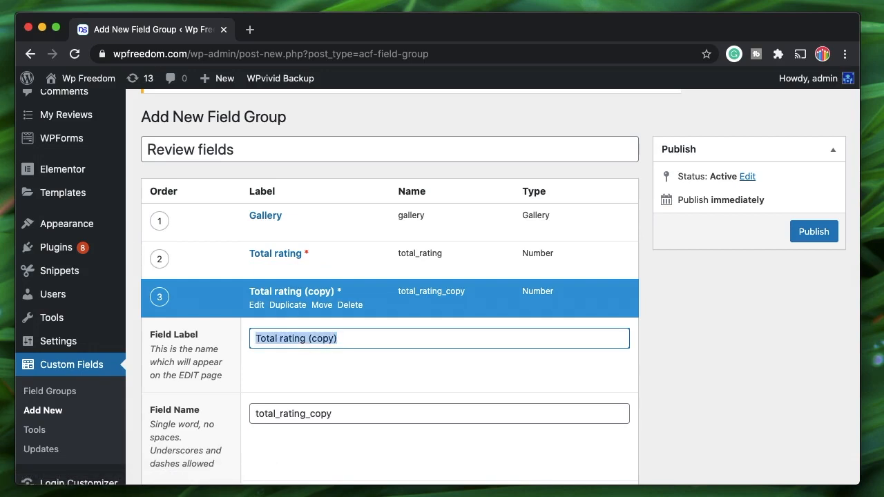
{"action": "key", "text": "BackSpace"}
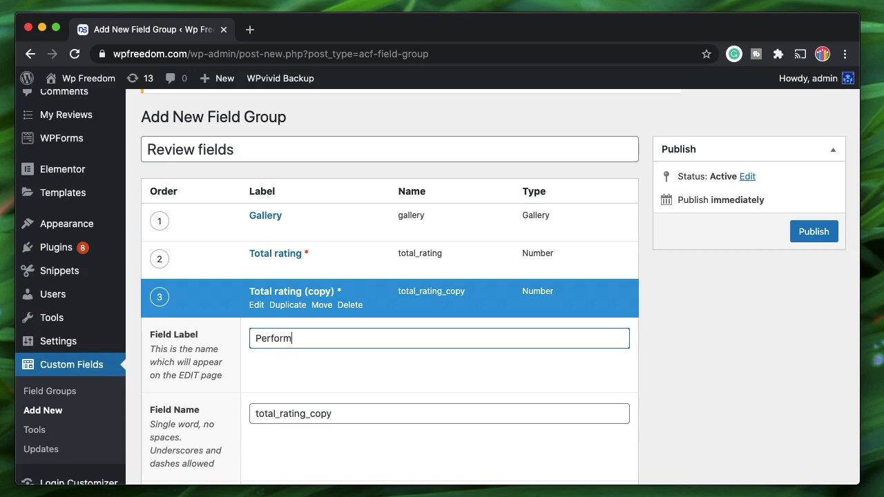
- Set the Performance field's name to "performance" and collapse its settings
{"action": "double_click", "coordinate": [369, 421]}
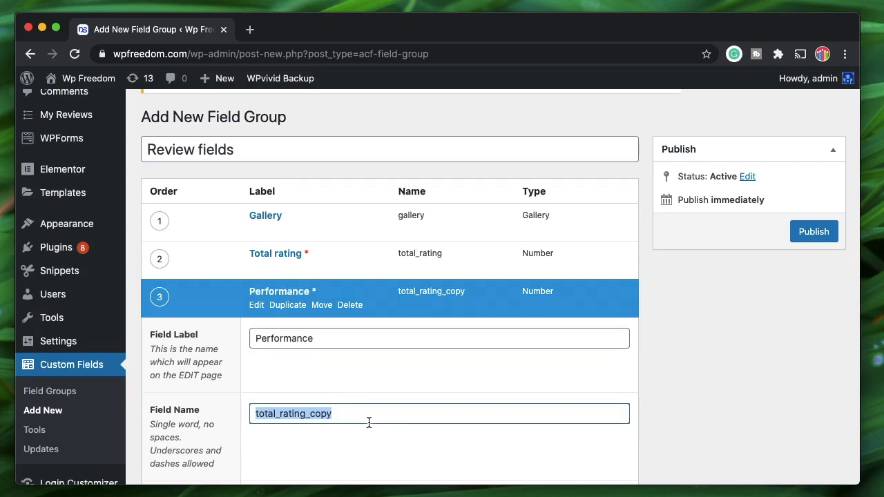
{"action": "type", "text": "performance"}
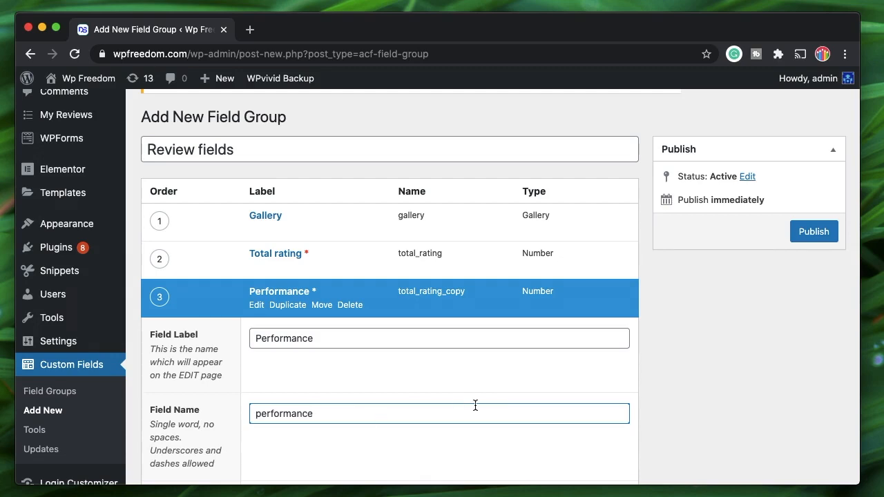
{"action": "scroll", "coordinate": [475, 406], "scroll_direction": "down", "scroll_amount": 5}
{"action": "scroll", "coordinate": [369, 279], "scroll_direction": "down", "scroll_amount": 2}
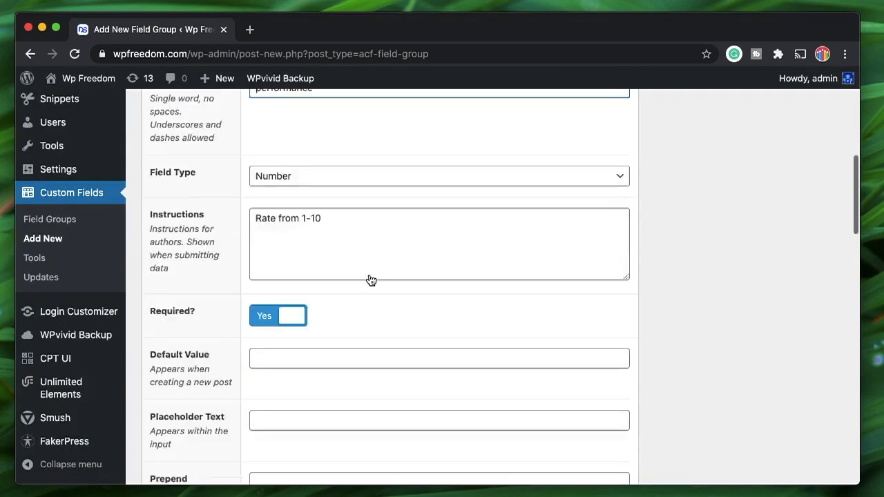
{"action": "scroll", "coordinate": [370, 276], "scroll_direction": "up", "scroll_amount": 10}
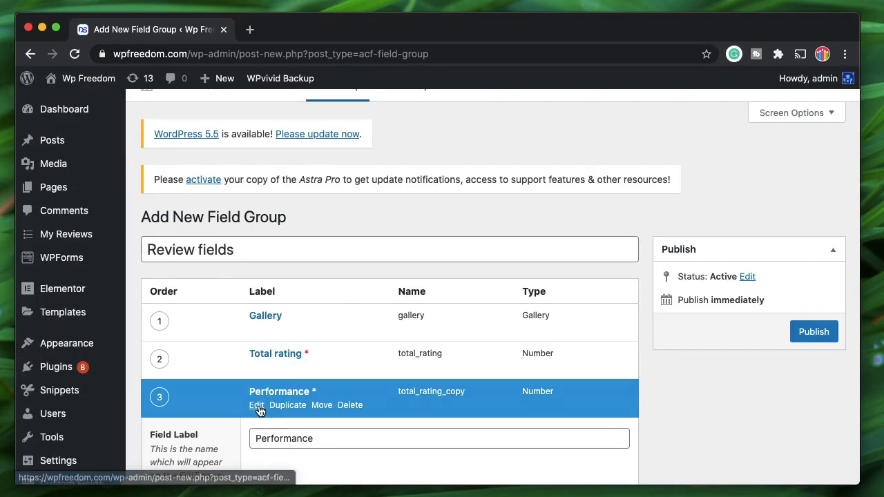
{"action": "left_click", "coordinate": [256, 405]}
- Duplicate the Performance field and enter "Qaulity" as the copy's field label
{"action": "scroll", "coordinate": [256, 407], "scroll_direction": "down", "scroll_amount": 2}
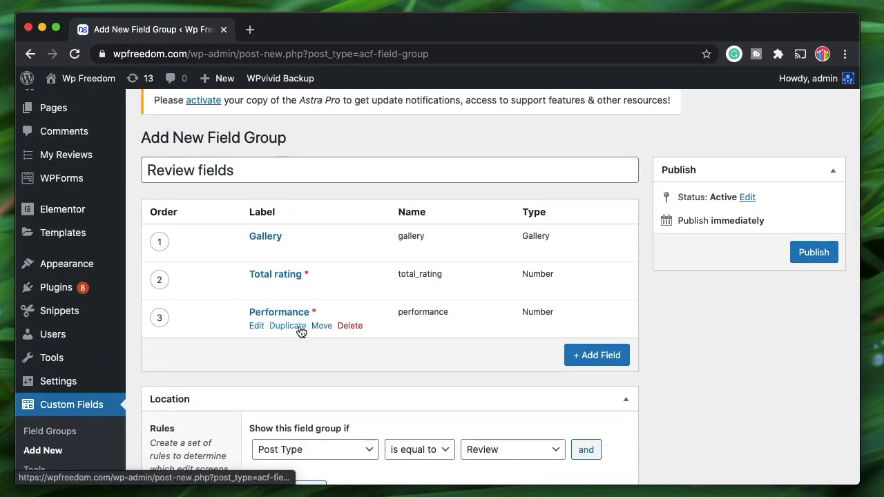
{"action": "left_click", "coordinate": [288, 326]}
{"action": "triple_click", "coordinate": [356, 397]}
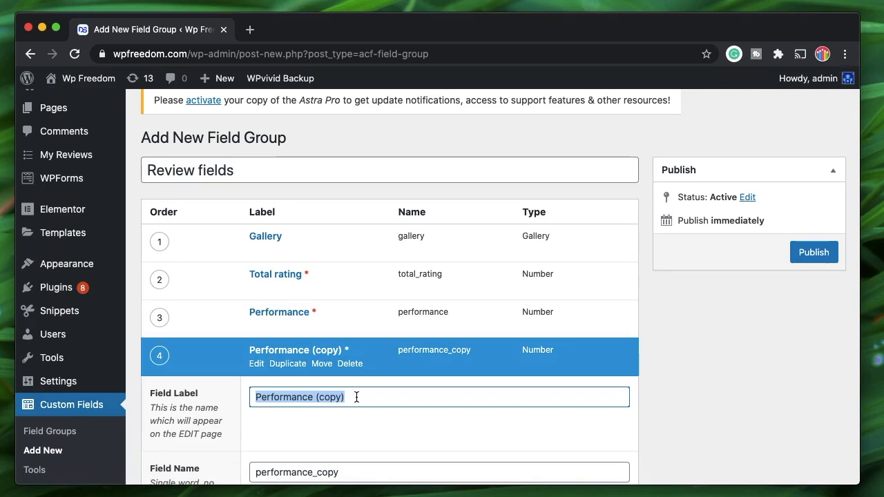
{"action": "type", "text": "Qu"}
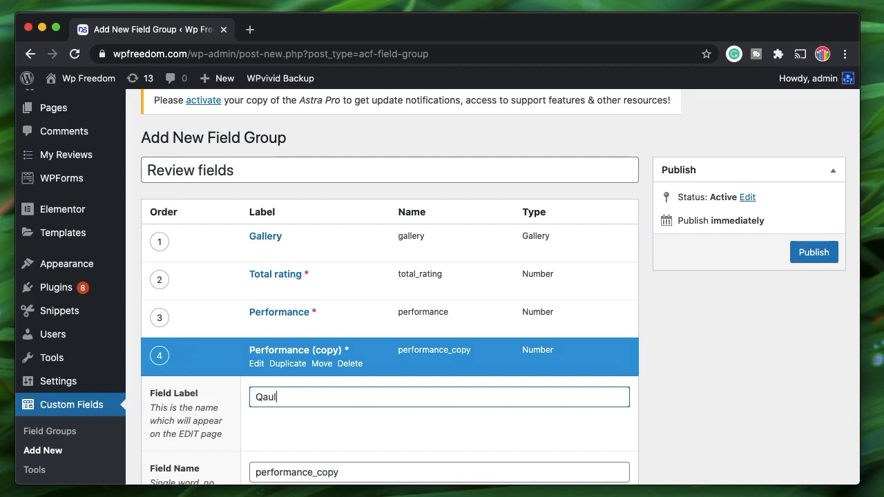
- Set the fourth field's name to "quality" and collapse its settings
{"action": "scroll", "coordinate": [405, 344], "scroll_direction": "down", "scroll_amount": 3}
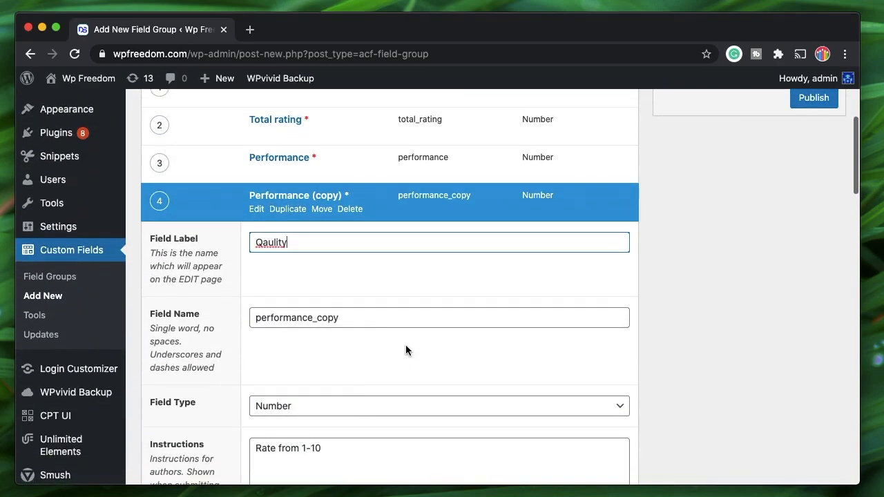
{"action": "double_click", "coordinate": [375, 318]}
{"action": "type", "text": "qulaity"}
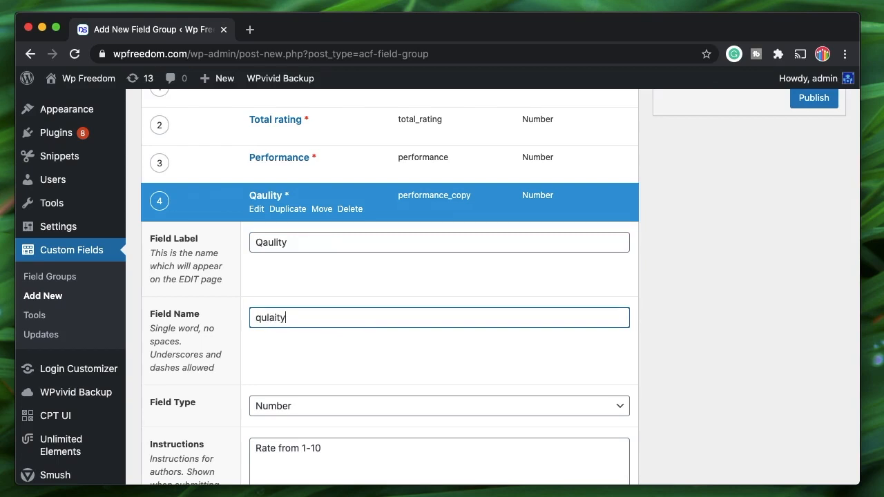
{"action": "double_click", "coordinate": [265, 320]}
{"action": "type", "text": "quality"}
{"action": "left_click", "coordinate": [276, 207]}
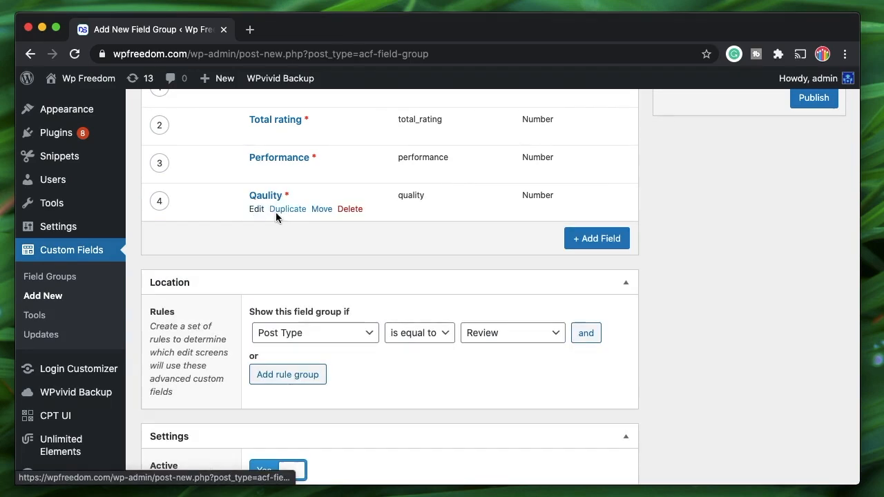
- Correct the spelling of the fourth field's label to "Quality" and collapse its settings
{"action": "left_click", "coordinate": [257, 209]}
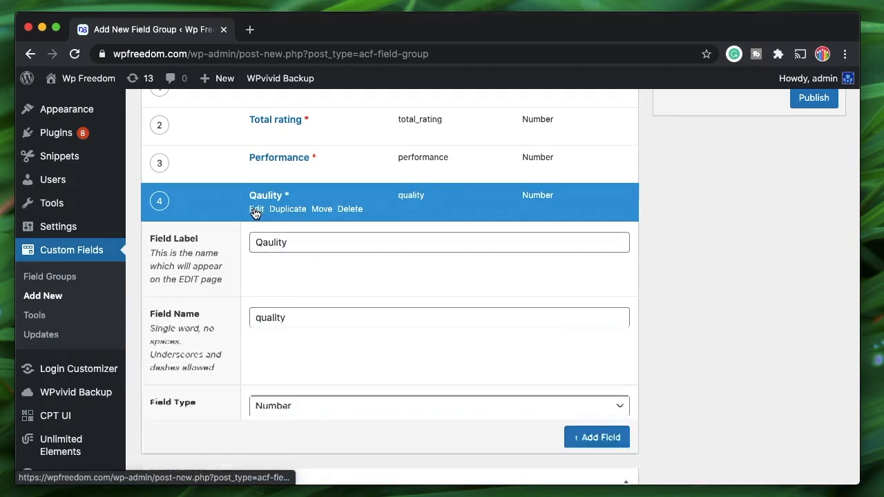
{"action": "left_click", "coordinate": [268, 242]}
{"action": "key", "text": "BackSpace"}
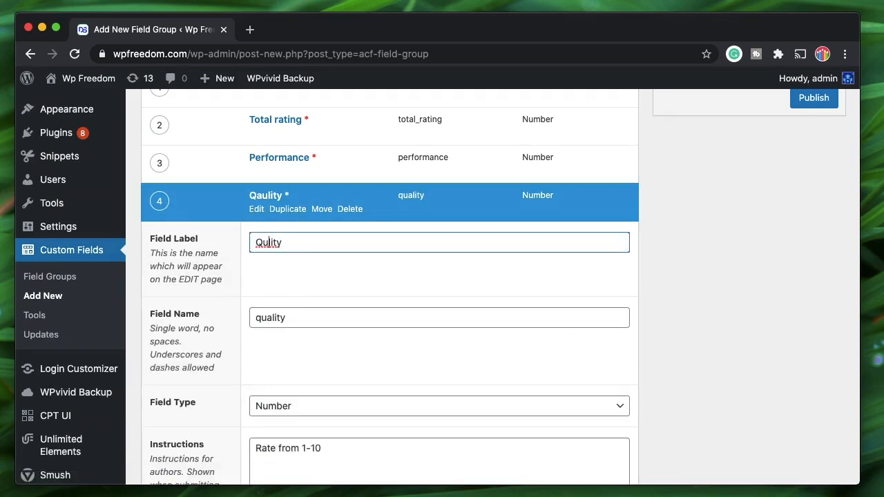
{"action": "type", "text": "a"}
{"action": "left_click", "coordinate": [256, 209]}
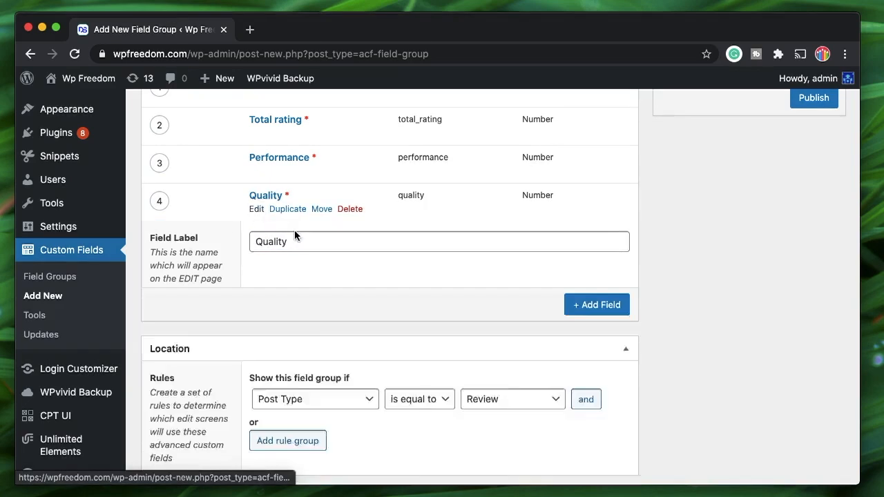
- Duplicate the Quality field and give the copy the label "Value" and the field name "value"
{"action": "left_click", "coordinate": [291, 212]}
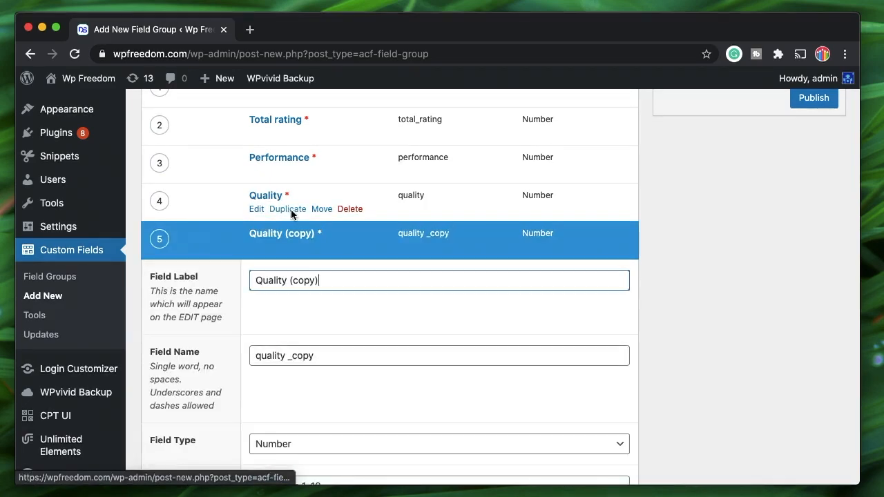
{"action": "triple_click", "coordinate": [336, 280]}
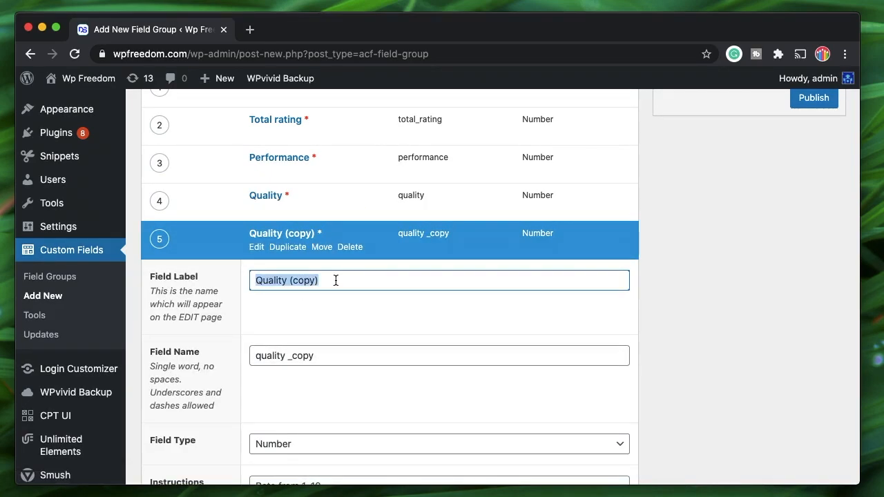
{"action": "type", "text": "Value"}
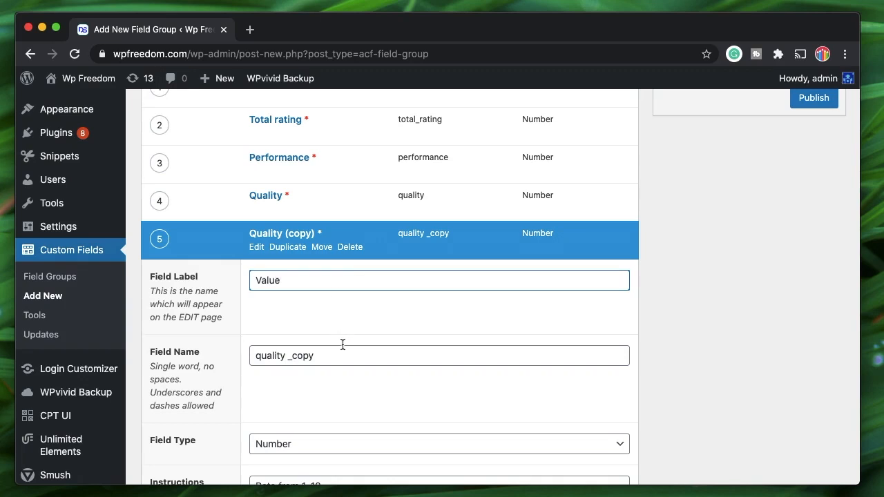
{"action": "triple_click", "coordinate": [344, 355]}
{"action": "type", "text": "value"}
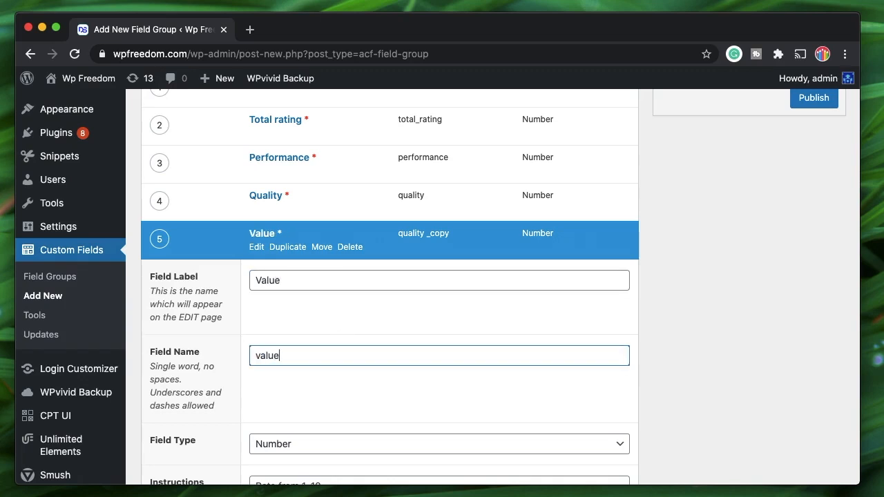
{"action": "left_click", "coordinate": [256, 246]}
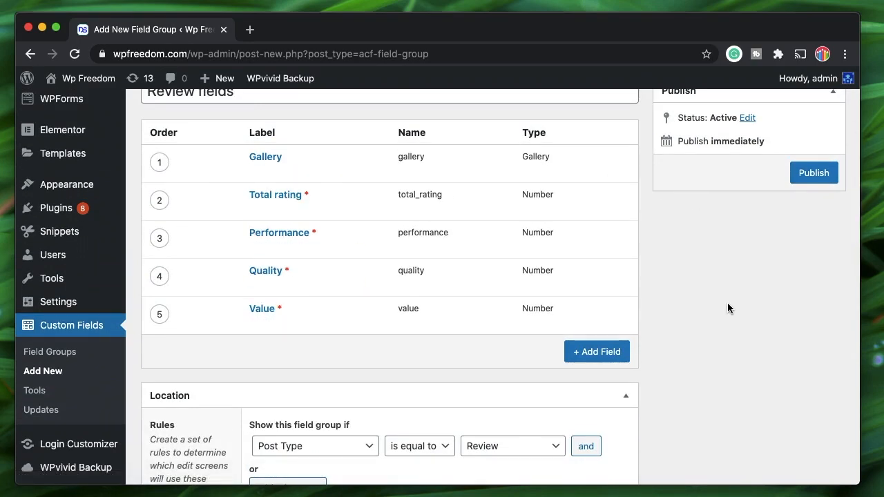
- Add a new field labelled "Pros" with the name "pros" and the field type Wysiwyg Editor
{"action": "scroll", "coordinate": [727, 304], "scroll_direction": "up", "scroll_amount": 2}
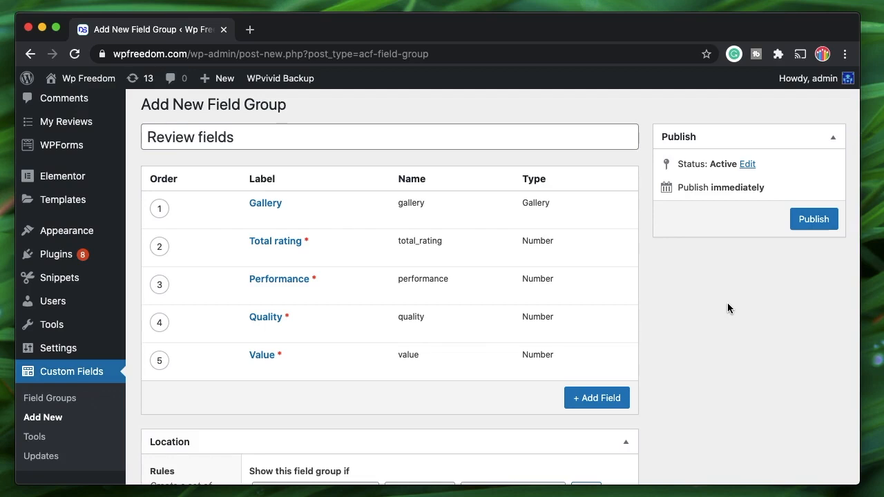
{"action": "left_click", "coordinate": [612, 399]}
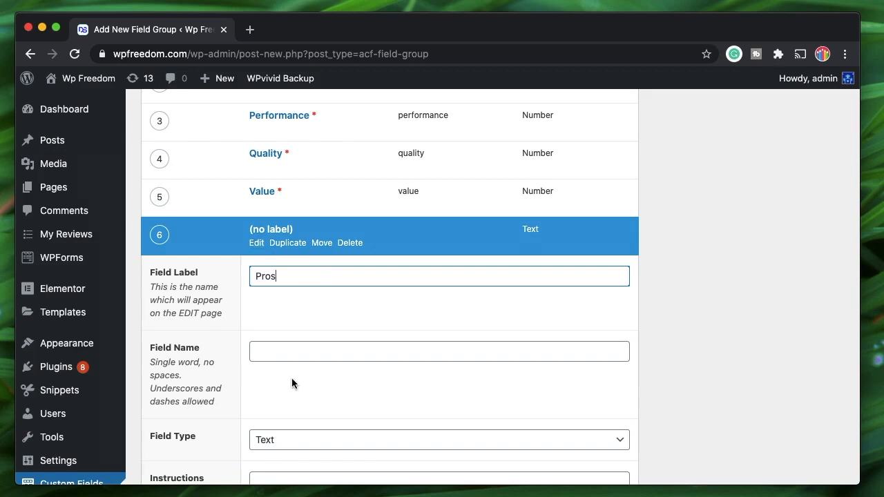
{"action": "left_click", "coordinate": [306, 353]}
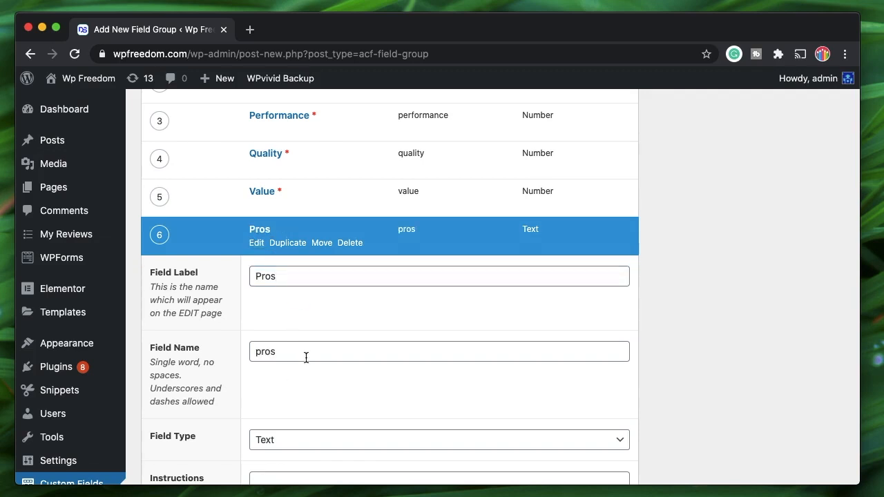
{"action": "scroll", "coordinate": [324, 380], "scroll_direction": "down", "scroll_amount": 5}
{"action": "left_click", "coordinate": [331, 269]}
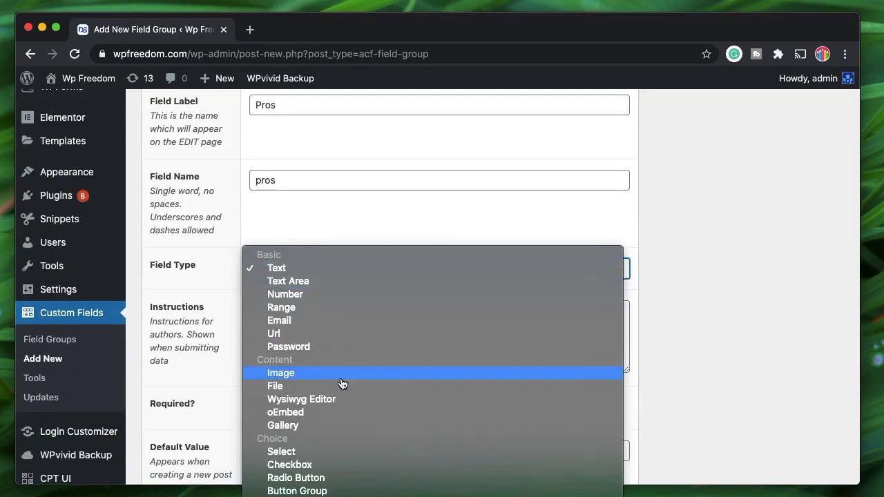
{"action": "left_click", "coordinate": [341, 400]}
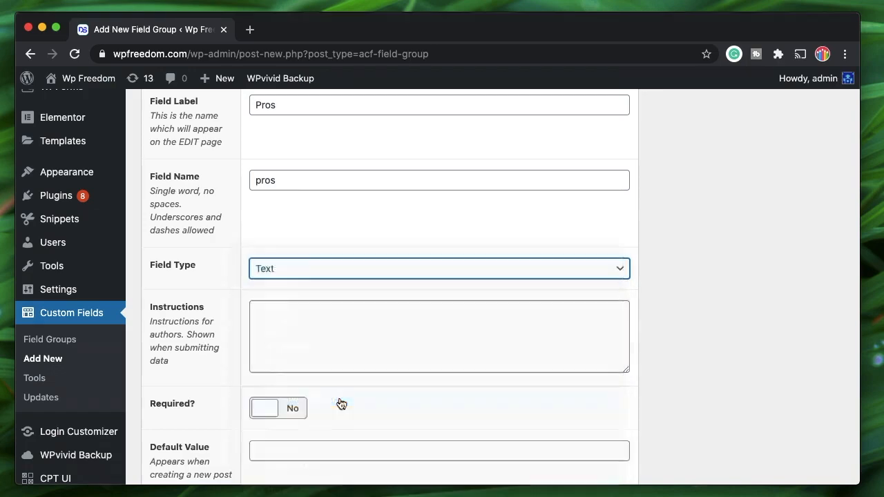
{"action": "scroll", "coordinate": [296, 181], "scroll_direction": "up", "scroll_amount": 3}
{"action": "left_click", "coordinate": [256, 178]}
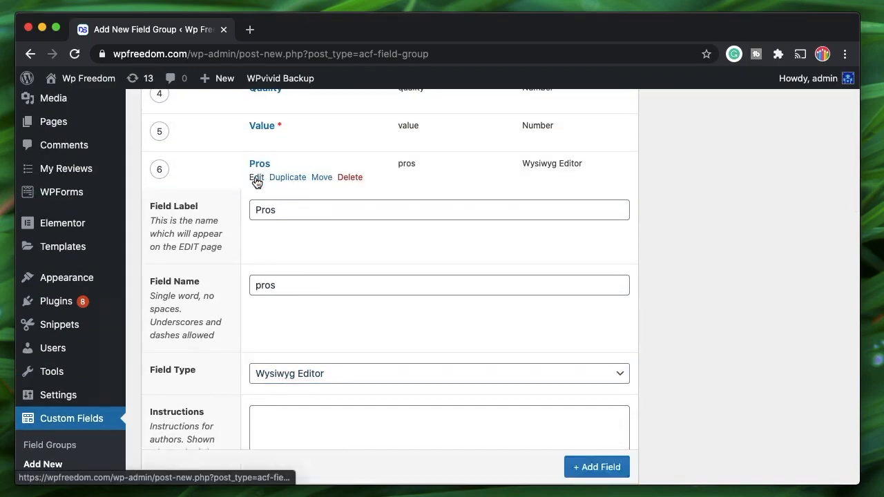
- Duplicate the Pros field, giving the copy the label "Cons" and the field name "cons", and collapse its settings
{"action": "left_click", "coordinate": [288, 178]}
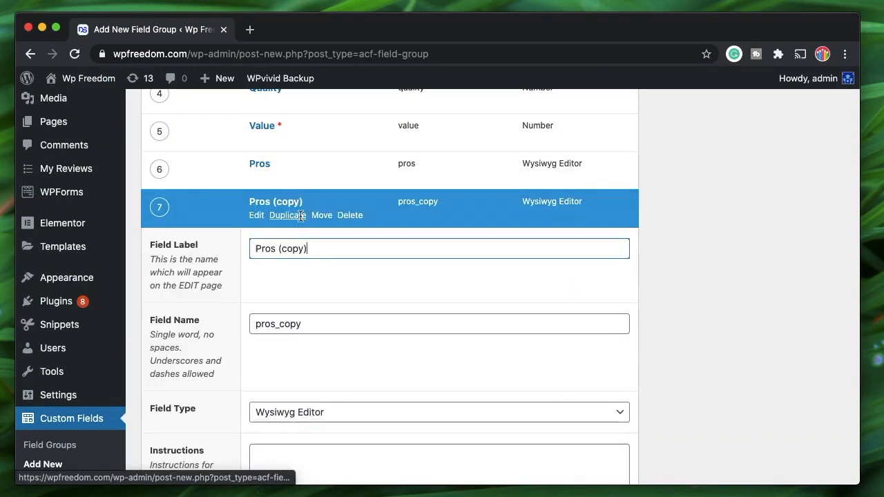
{"action": "triple_click", "coordinate": [310, 246]}
{"action": "type", "text": "Cons"}
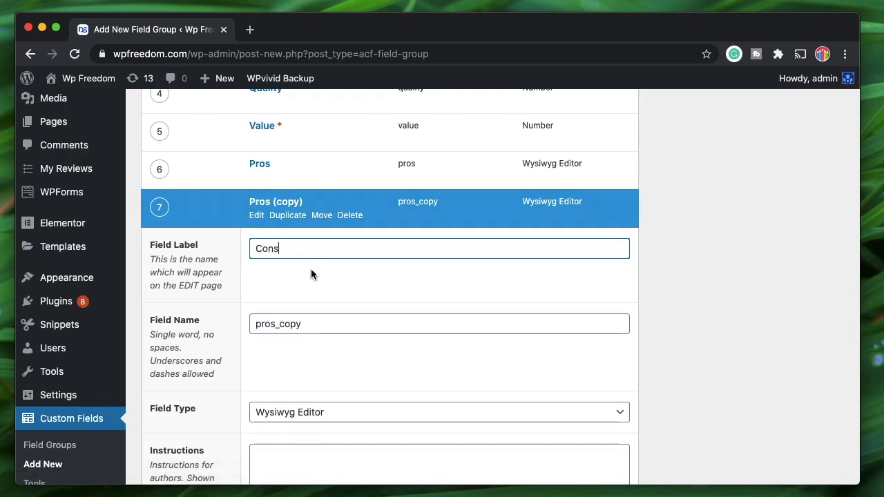
{"action": "double_click", "coordinate": [315, 330]}
{"action": "type", "text": "cons"}
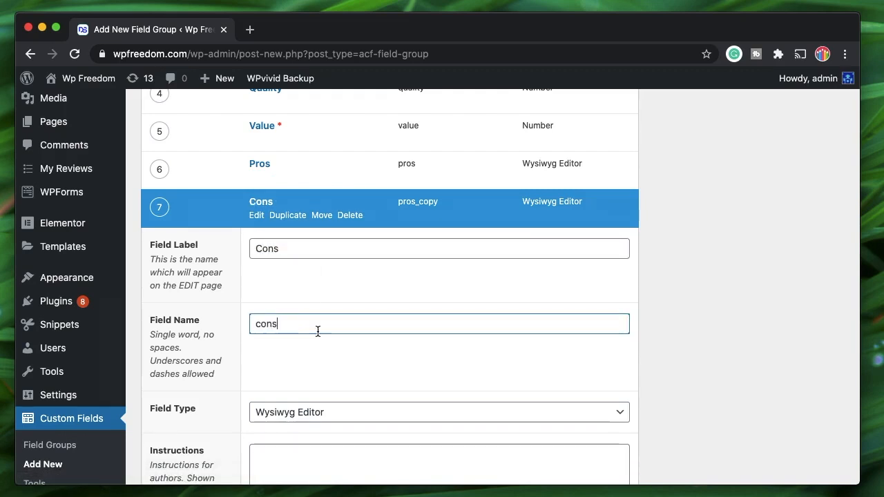
{"action": "scroll", "coordinate": [442, 293], "scroll_direction": "down", "scroll_amount": 3}
{"action": "scroll", "coordinate": [328, 209], "scroll_direction": "up", "scroll_amount": 2}
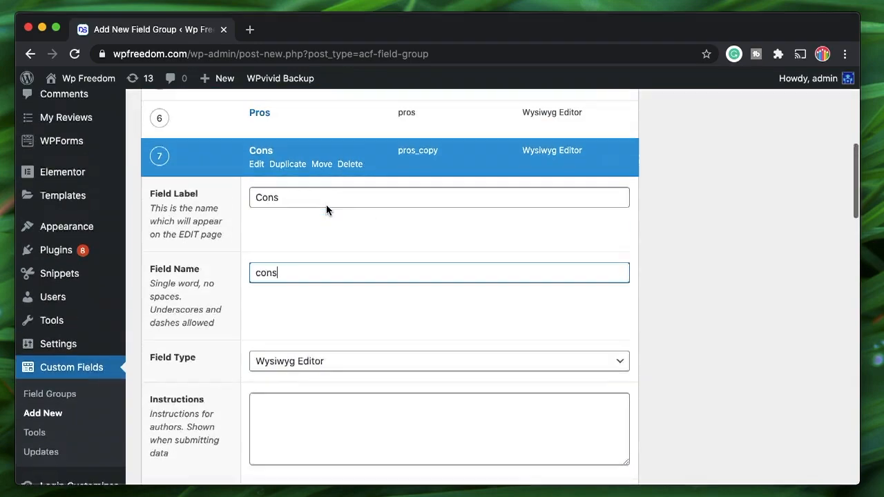
{"action": "left_click", "coordinate": [255, 173]}
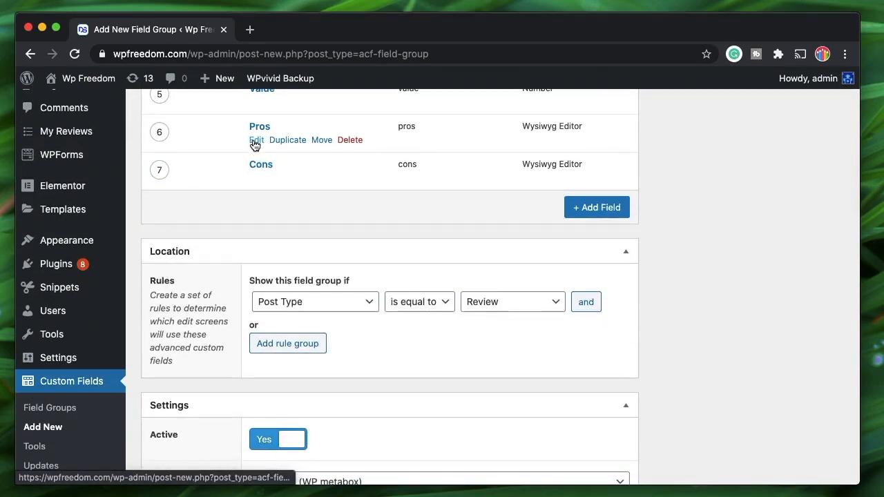
{"action": "scroll", "coordinate": [253, 179], "scroll_direction": "up", "scroll_amount": 10}
{"action": "scroll", "coordinate": [553, 356], "scroll_direction": "down", "scroll_amount": 8}
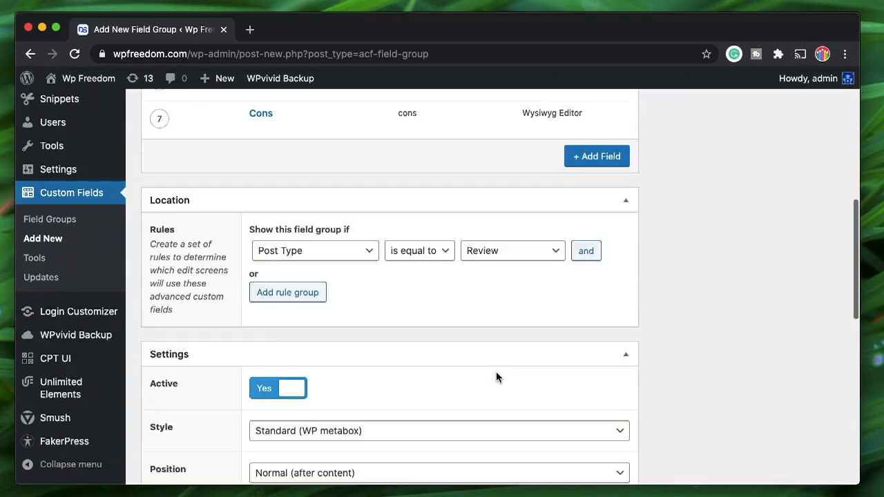
- Review the field group's location and display settings, publish the "Review fields" group, and dismiss the confirmation notice
{"action": "scroll", "coordinate": [496, 377], "scroll_direction": "down", "scroll_amount": 2}
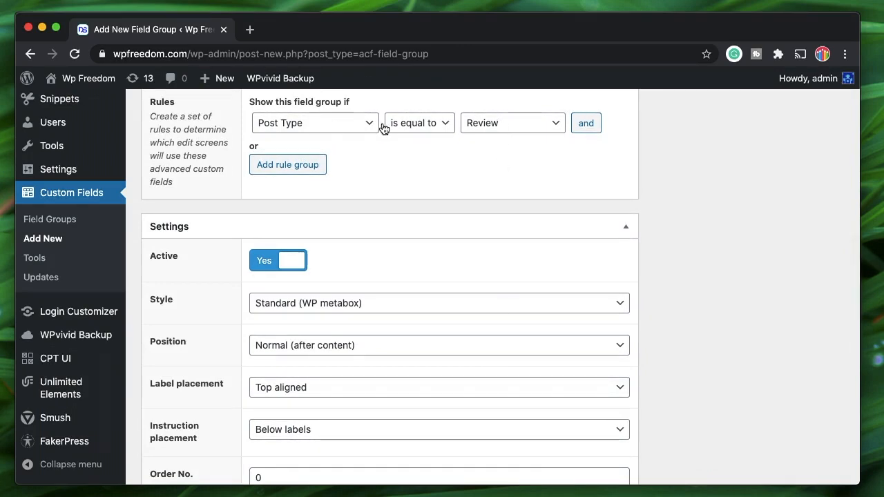
{"action": "scroll", "coordinate": [460, 329], "scroll_direction": "down", "scroll_amount": 3}
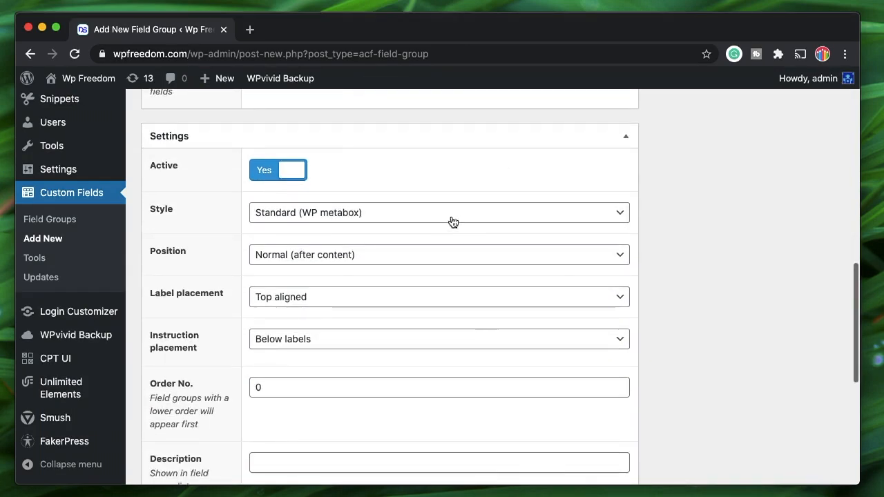
{"action": "scroll", "coordinate": [440, 355], "scroll_direction": "down", "scroll_amount": 7}
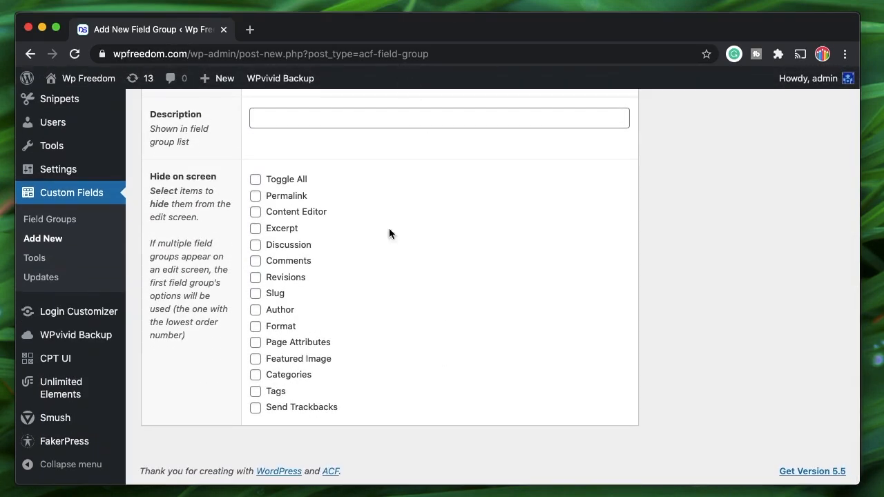
{"action": "scroll", "coordinate": [374, 338], "scroll_direction": "up", "scroll_amount": 15}
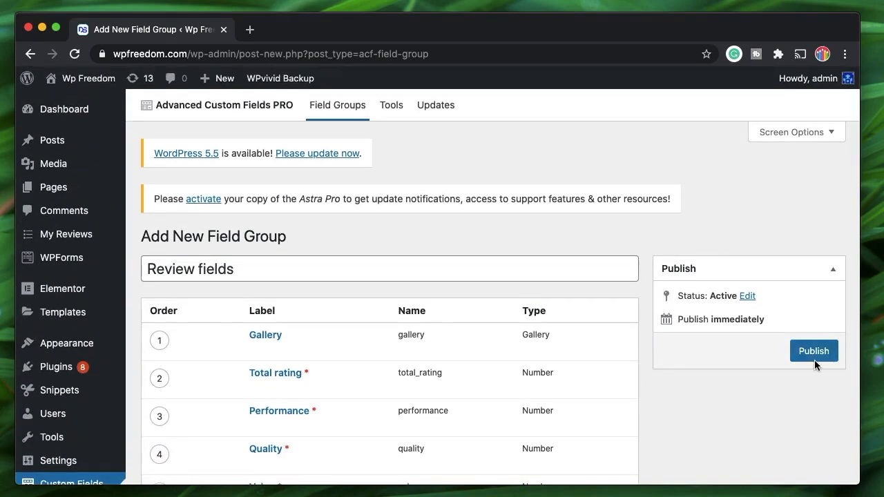
{"action": "left_click", "coordinate": [814, 351]}
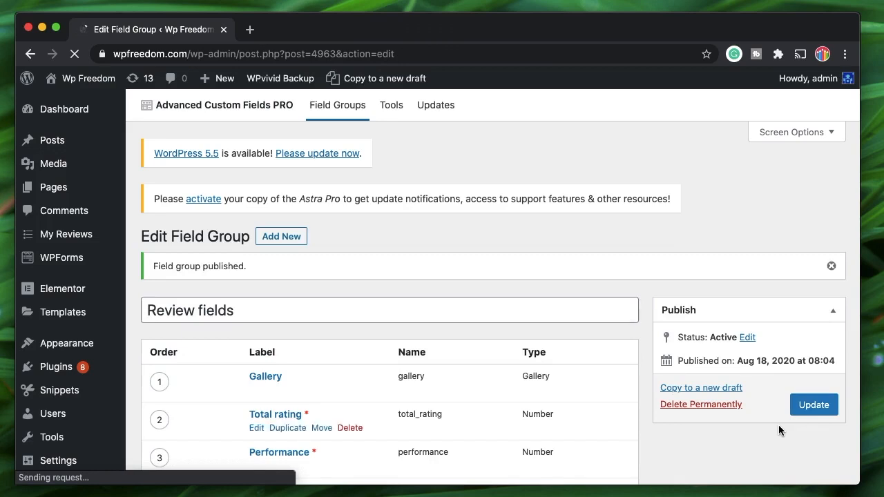
{"action": "left_click", "coordinate": [831, 266]}
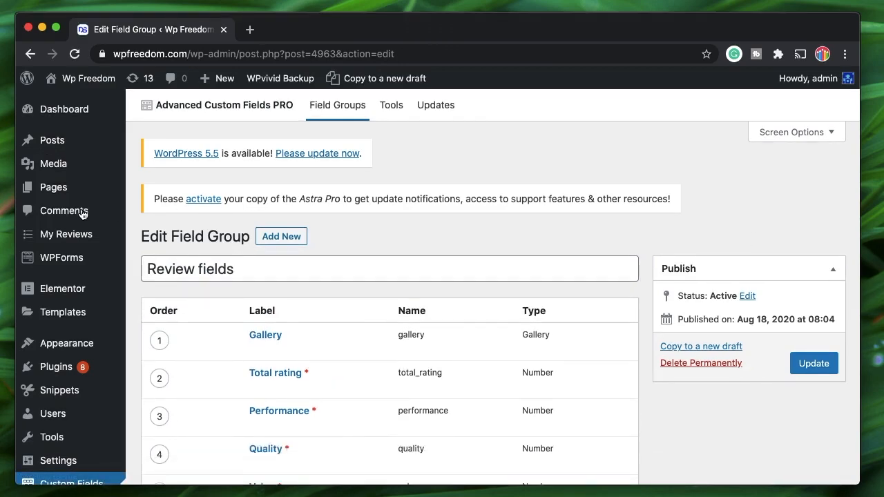
- Start a new review under My Reviews and collapse its Review fields and Excerpt boxes
{"action": "mouse_move", "coordinate": [69, 245]}
{"action": "left_click", "coordinate": [153, 255]}
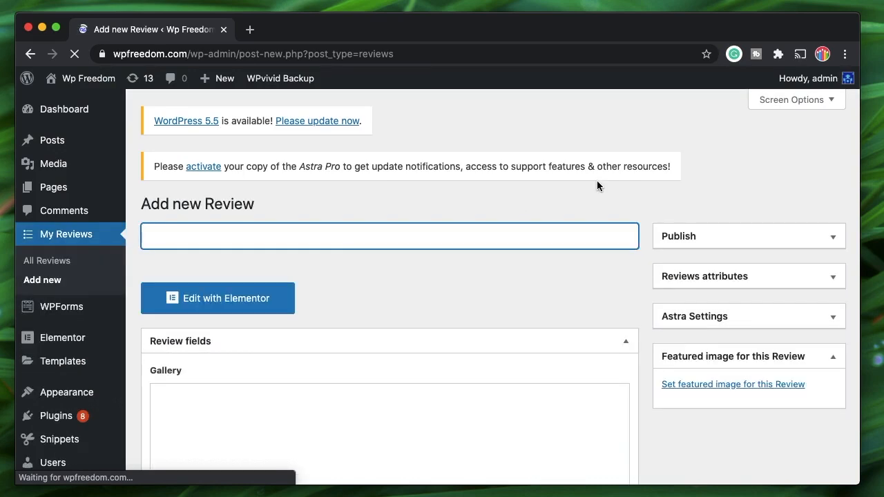
{"action": "scroll", "coordinate": [384, 373], "scroll_direction": "down", "scroll_amount": 3}
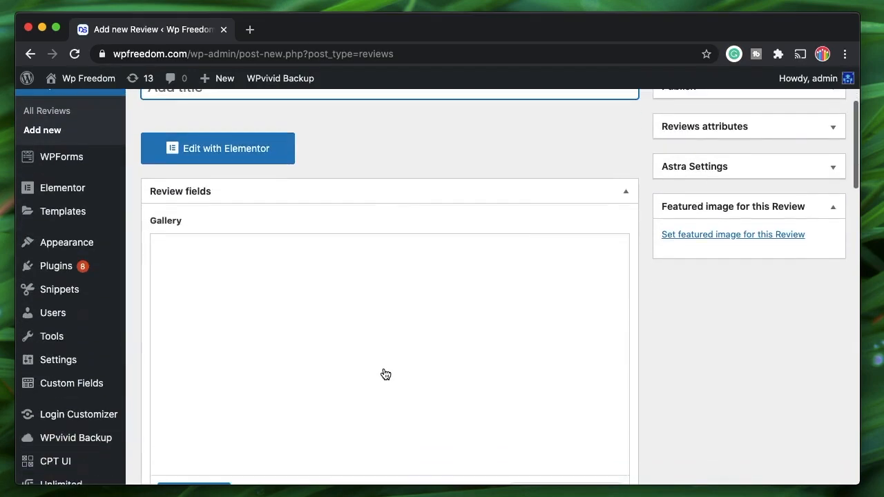
{"action": "left_click", "coordinate": [446, 195]}
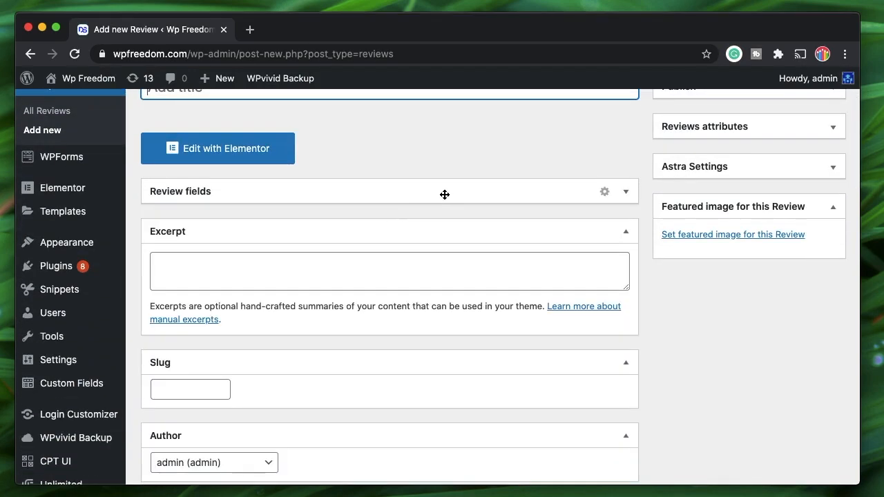
{"action": "left_click", "coordinate": [430, 237]}
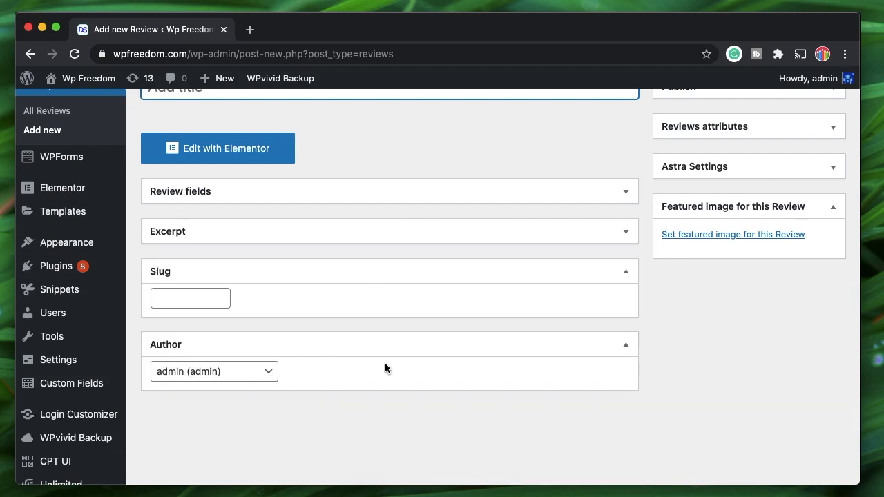
{"action": "scroll", "coordinate": [555, 382], "scroll_direction": "up", "scroll_amount": 3}
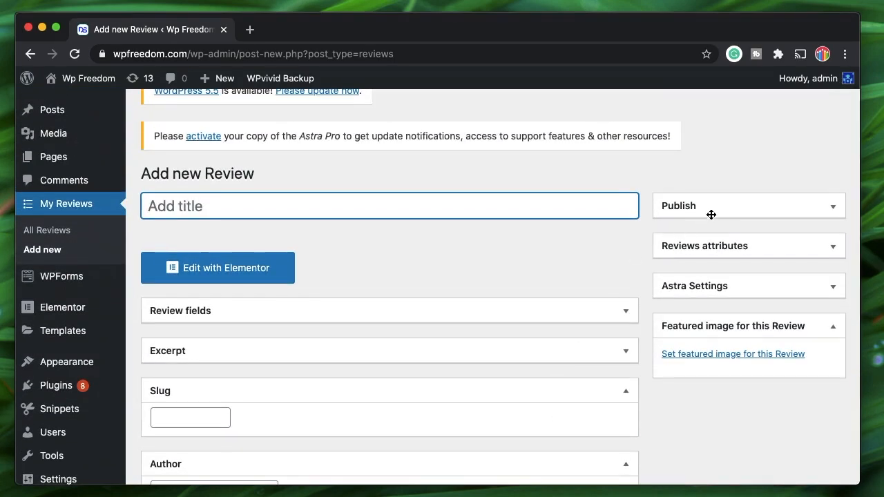
- Examine the new review's Publish options, the available templates in Reviews attributes, and the Astra Settings, collapsing each box again
{"action": "left_click", "coordinate": [717, 211]}
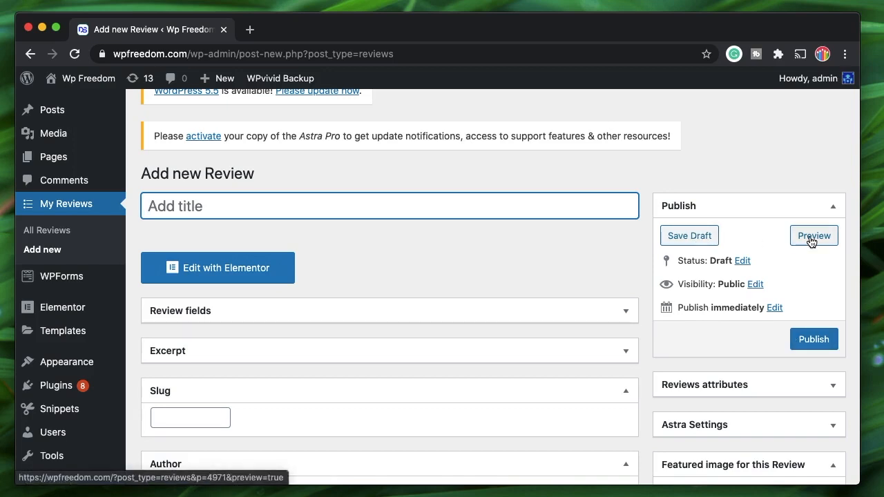
{"action": "left_click", "coordinate": [738, 209]}
{"action": "left_click", "coordinate": [754, 250]}
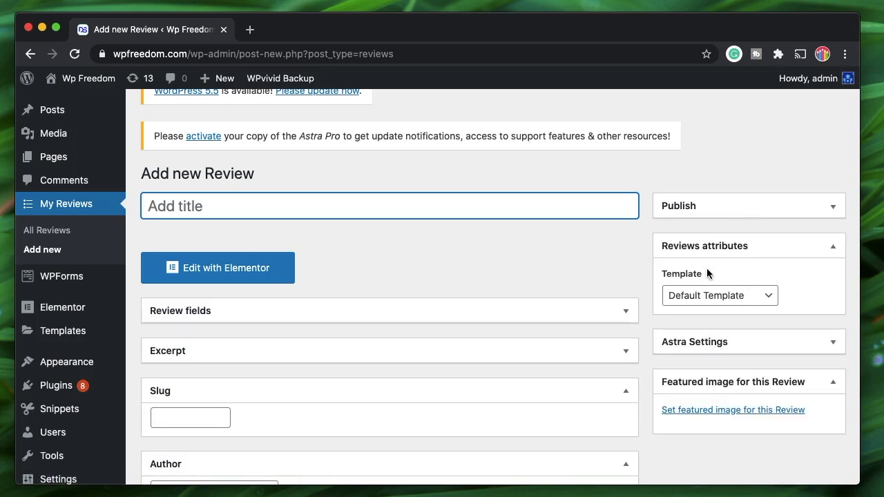
{"action": "left_click", "coordinate": [760, 296]}
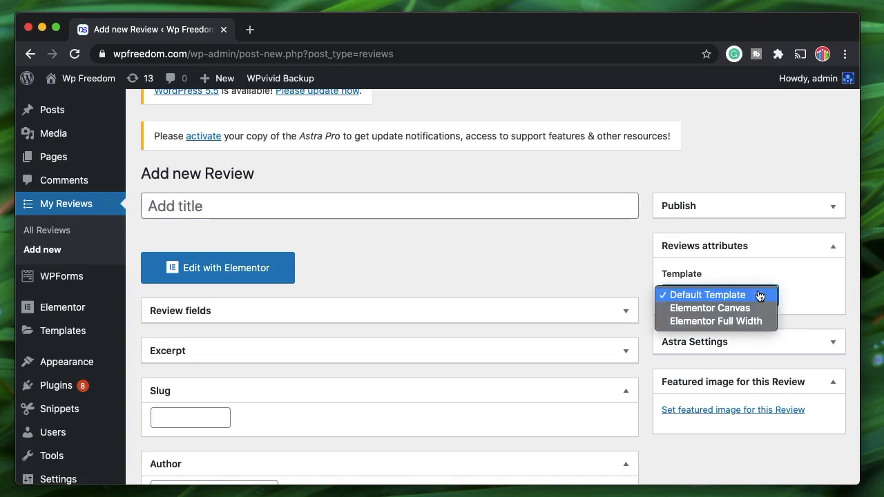
{"action": "left_click", "coordinate": [760, 295]}
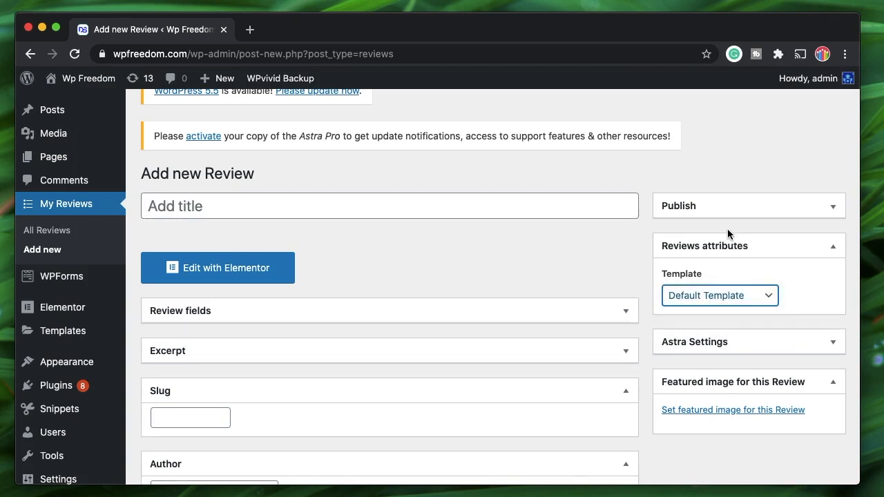
{"action": "left_click", "coordinate": [745, 247]}
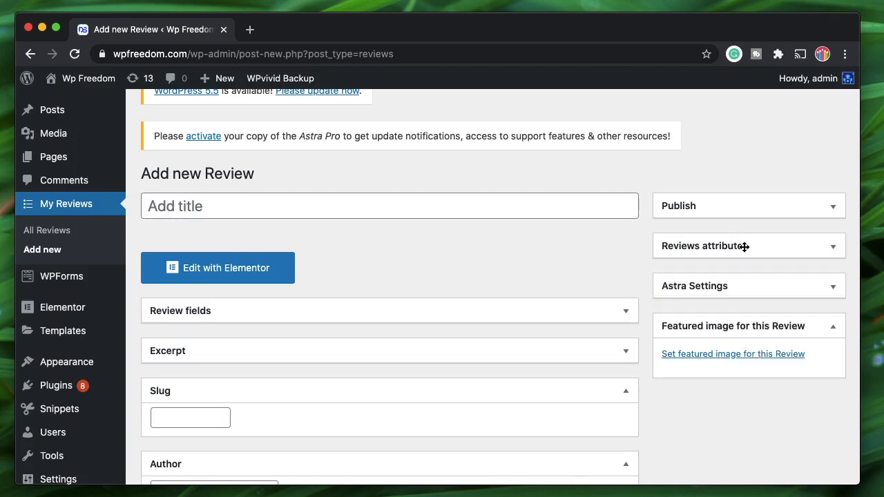
{"action": "left_click", "coordinate": [726, 293]}
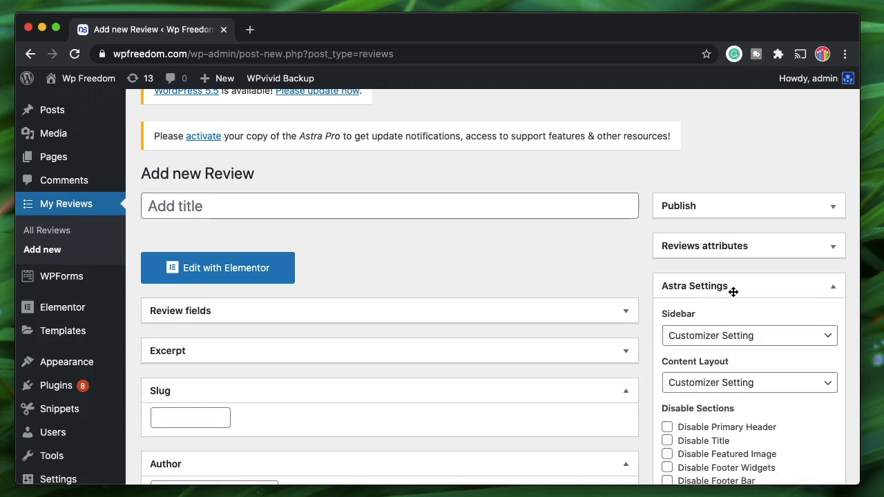
{"action": "left_click", "coordinate": [734, 292]}
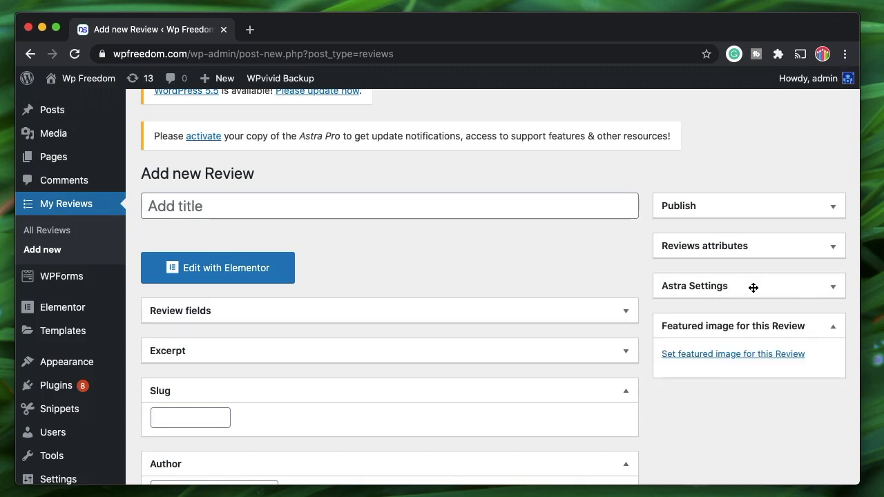
{"action": "left_click", "coordinate": [742, 289]}
{"action": "left_click", "coordinate": [741, 284]}
- Title the new review "iPhone review"
{"action": "left_click", "coordinate": [246, 207]}
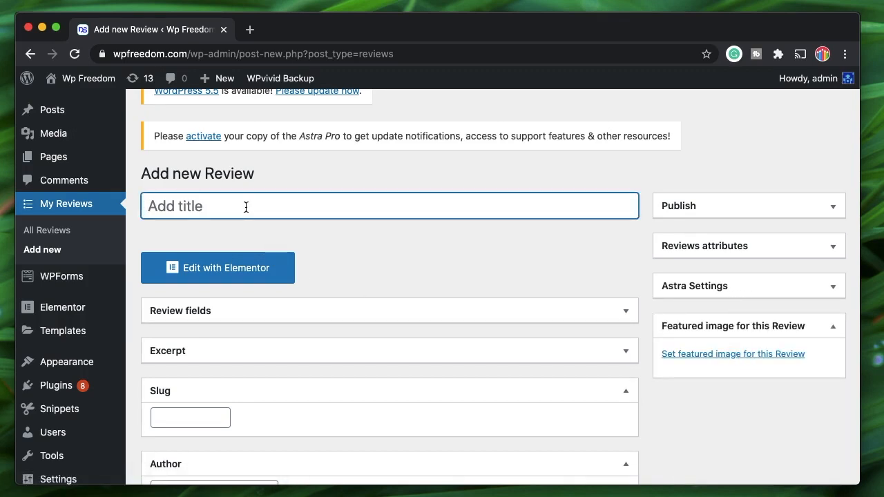
{"action": "type", "text": "iPhone"}
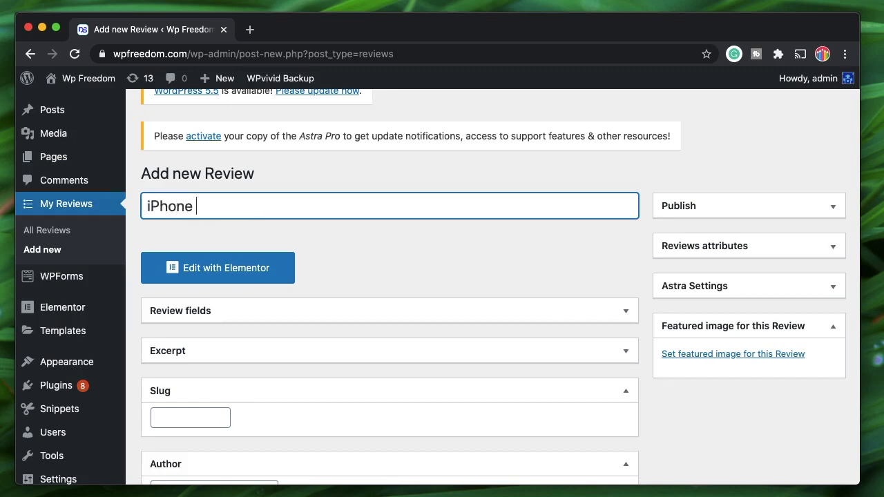
{"action": "type", "text": " review"}
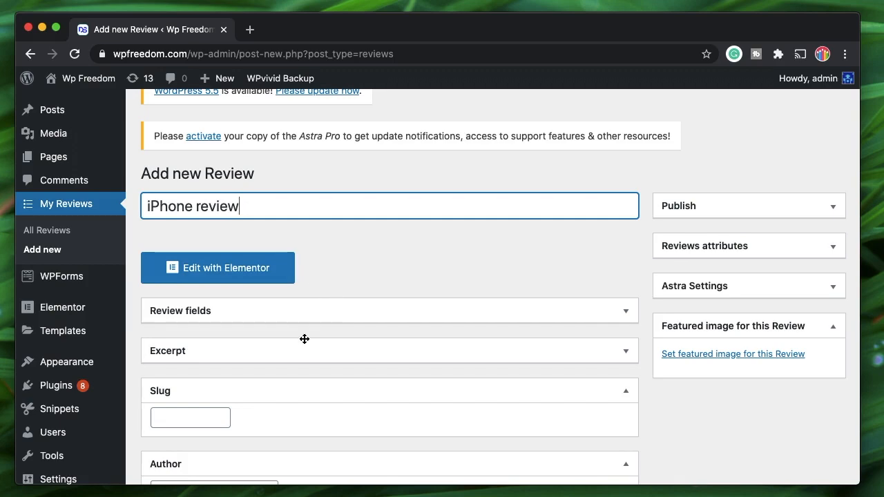
- Expand the Review fields and add four media library images to the gallery: the man at the computer and the three adjacent portraits
{"action": "left_click", "coordinate": [328, 315]}
{"action": "scroll", "coordinate": [327, 315], "scroll_direction": "down", "scroll_amount": 5}
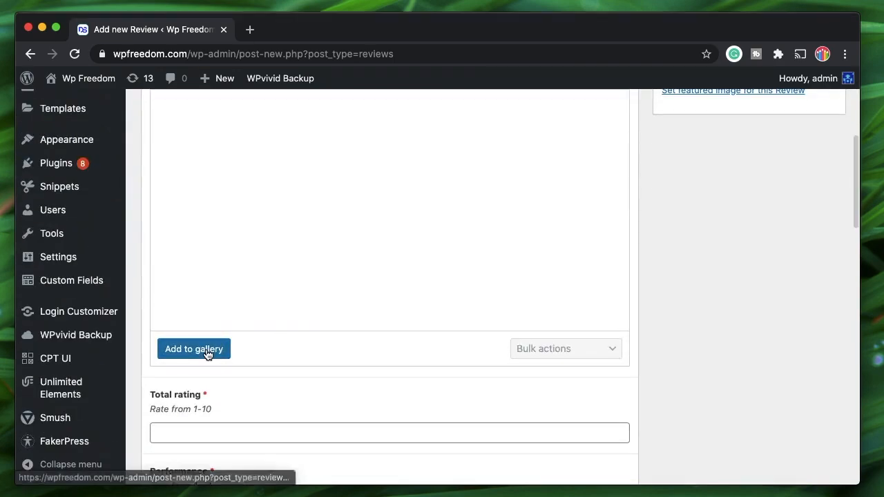
{"action": "left_click", "coordinate": [207, 352]}
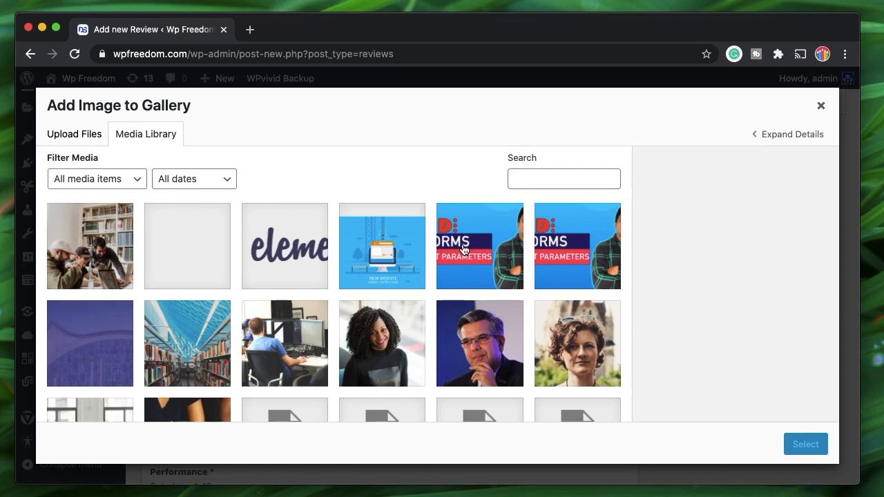
{"action": "scroll", "coordinate": [352, 325], "scroll_direction": "down", "scroll_amount": 2}
{"action": "left_click", "coordinate": [304, 294]}
{"action": "left_click", "coordinate": [378, 285]}
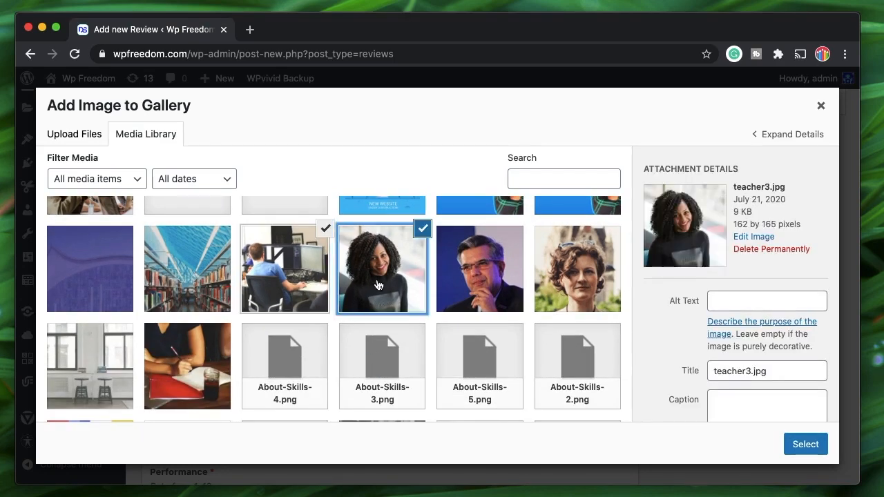
{"action": "left_click", "coordinate": [488, 290]}
{"action": "left_click", "coordinate": [555, 286]}
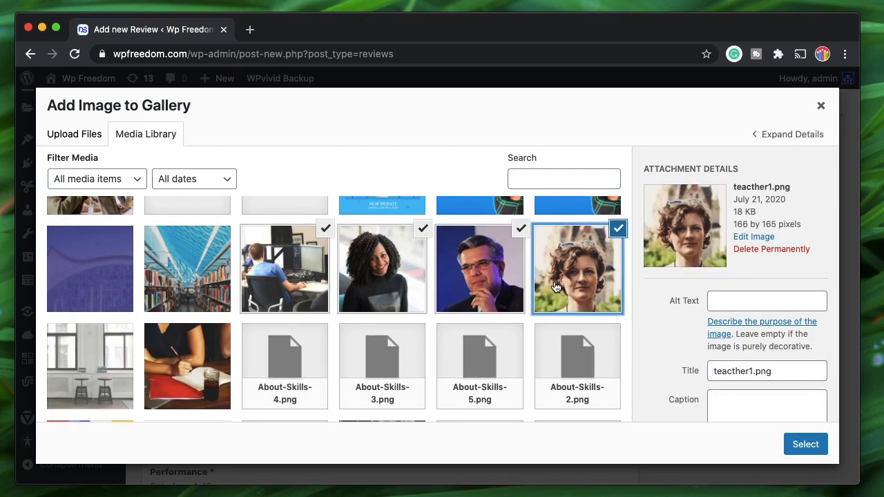
{"action": "left_click", "coordinate": [804, 444]}
- Set the Total rating to 8, Performance to 9, Quality to 8 and Value to 8.5
{"action": "scroll", "coordinate": [373, 323], "scroll_direction": "down", "scroll_amount": 5}
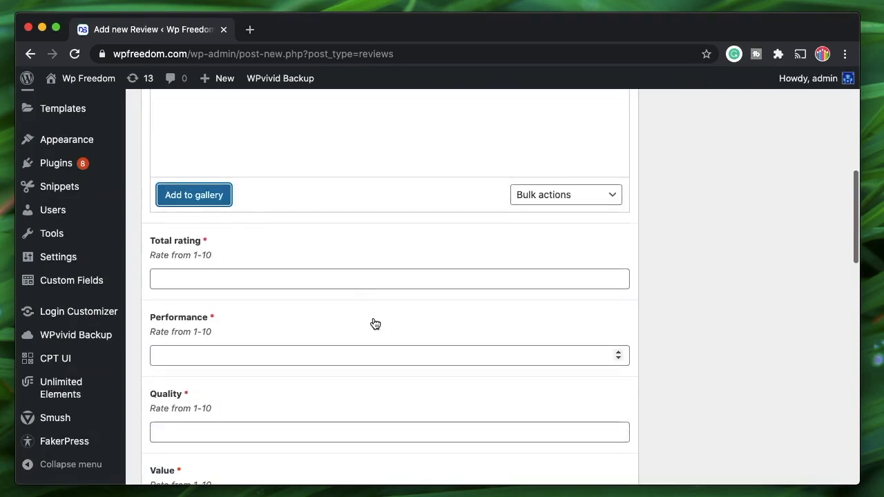
{"action": "left_click", "coordinate": [268, 278]}
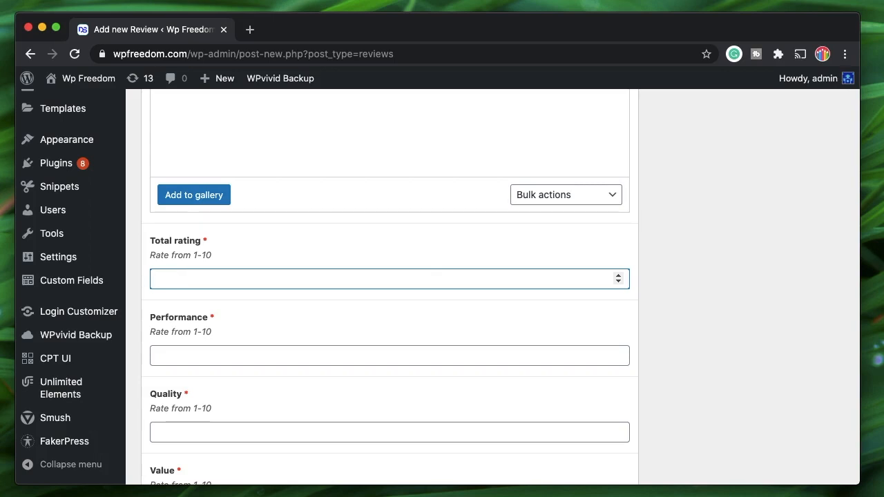
{"action": "left_click", "coordinate": [288, 351]}
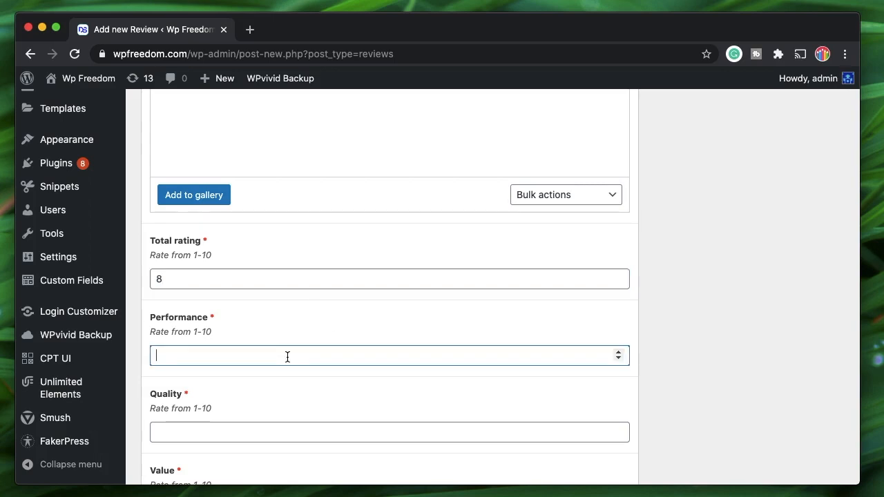
{"action": "scroll", "coordinate": [290, 355], "scroll_direction": "down", "scroll_amount": 3}
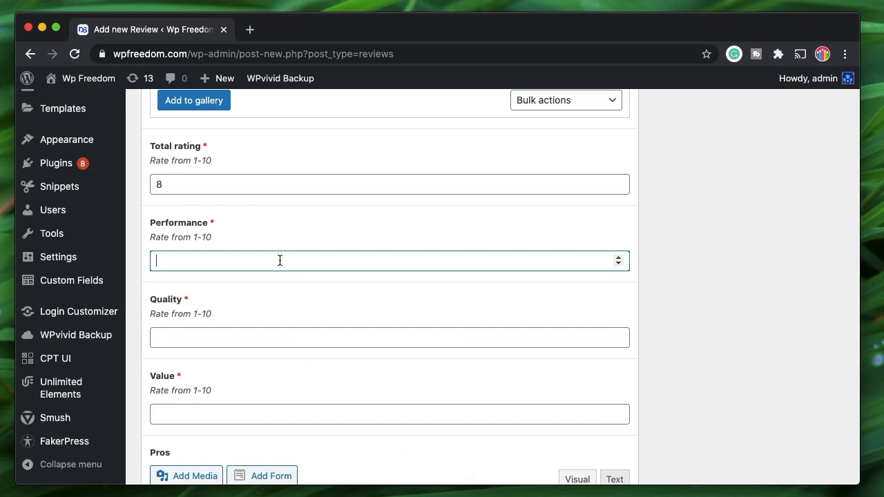
{"action": "left_click", "coordinate": [240, 338]}
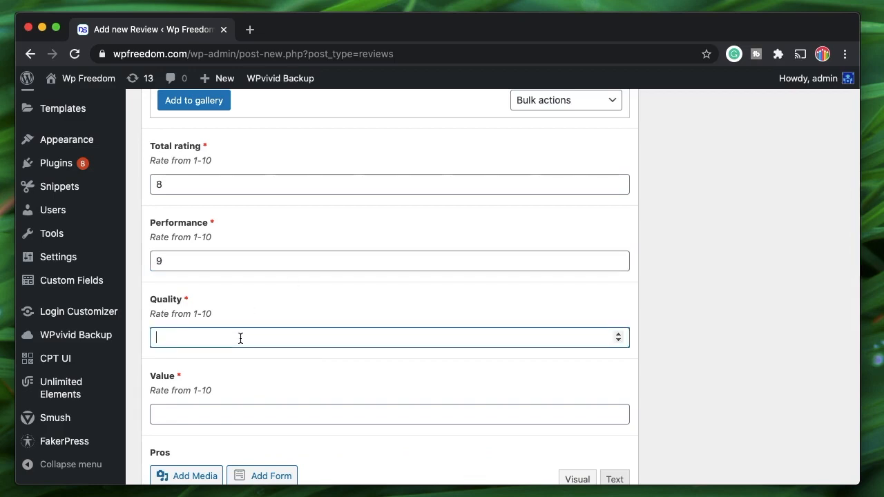
{"action": "left_click", "coordinate": [206, 418]}
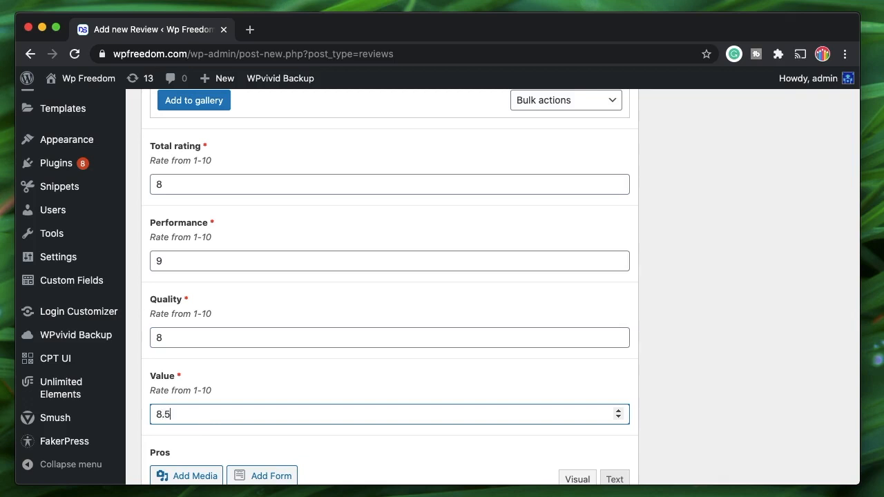
- Fill the Pros field with a bulleted list: Camera, Ecosystem, Build quality and Support
{"action": "scroll", "coordinate": [283, 390], "scroll_direction": "down", "scroll_amount": 3}
{"action": "scroll", "coordinate": [270, 290], "scroll_direction": "down", "scroll_amount": 4}
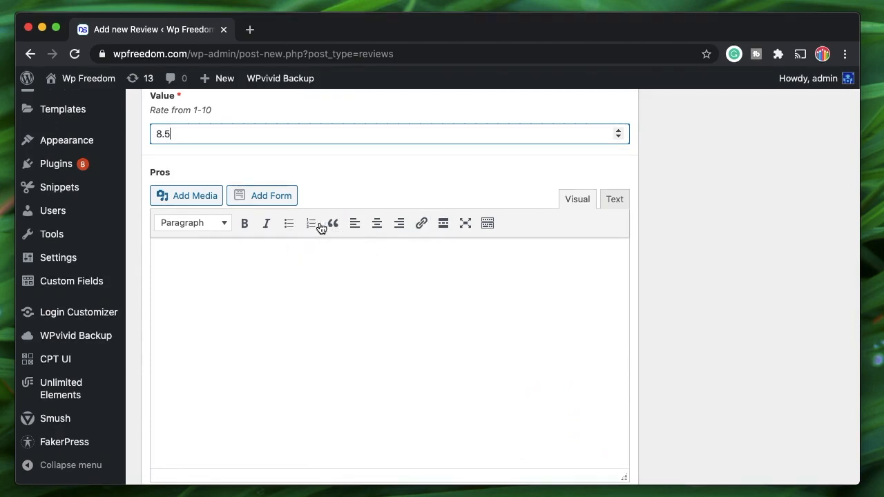
{"action": "left_click", "coordinate": [290, 224]}
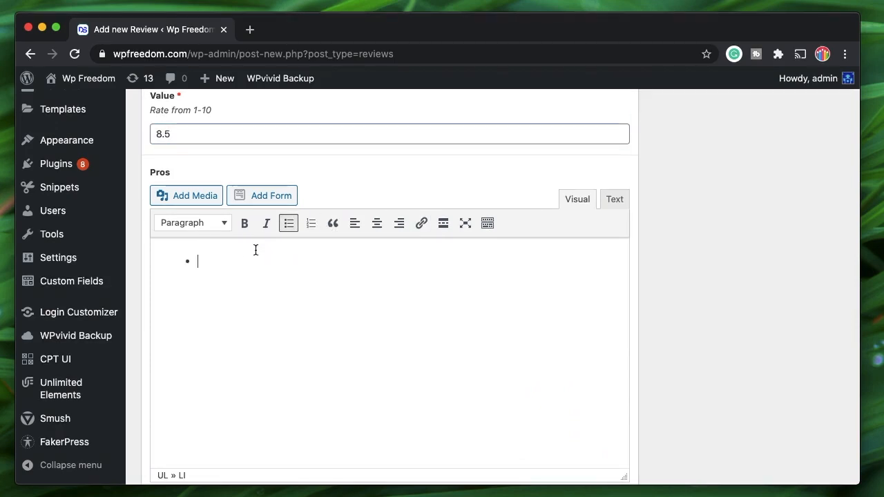
{"action": "type", "text": "Camera "}
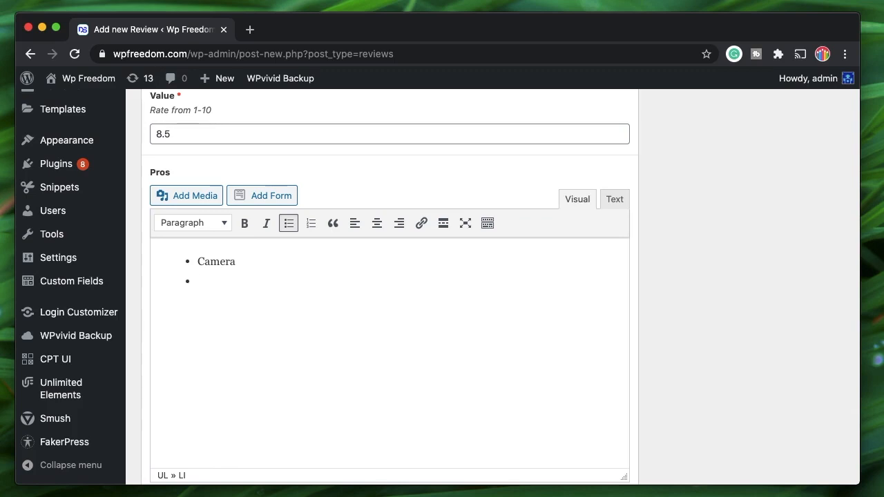
{"action": "type", "text": "Ecosystem"}
{"action": "key", "text": "Return"}
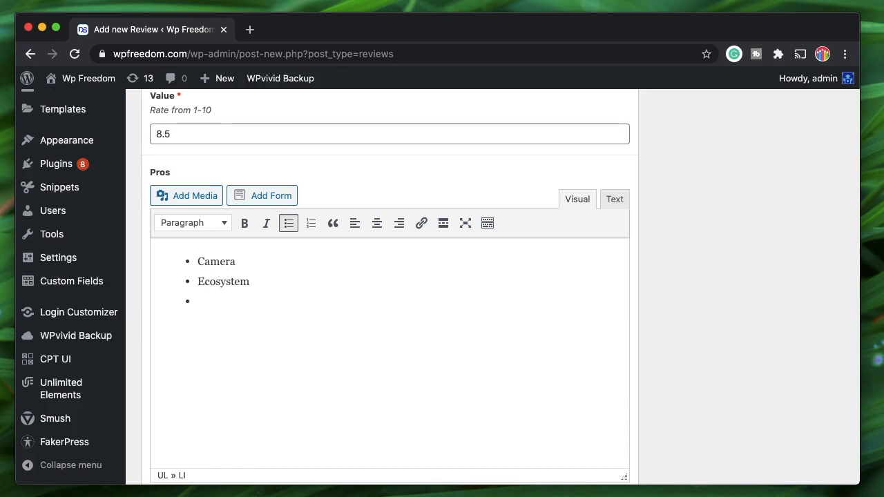
{"action": "type", "text": "Build quality"}
{"action": "key", "text": "Return"}
{"action": "type", "text": "Support"}
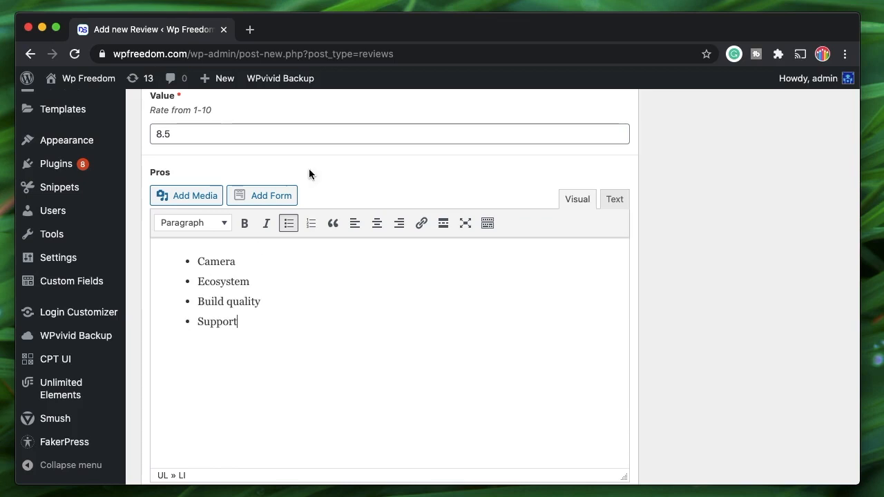
- Fill the Cons field with a bulleted list: High price, Cheaper alternatives available and Easily broken
{"action": "scroll", "coordinate": [410, 182], "scroll_direction": "down", "scroll_amount": 5}
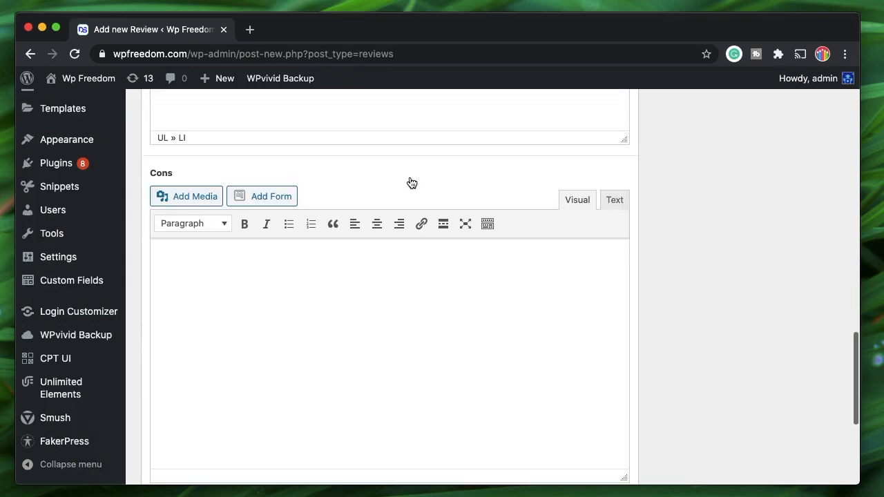
{"action": "left_click", "coordinate": [291, 229]}
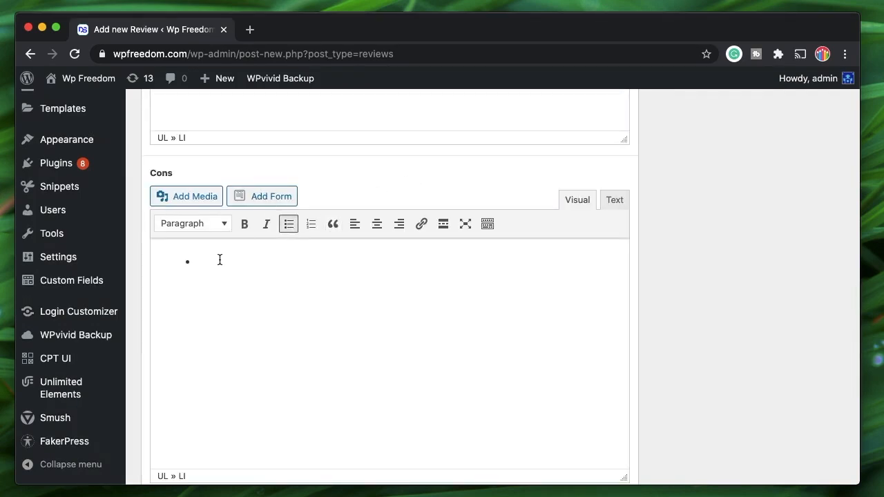
{"action": "type", "text": "High proc"}
- Enter the excerpt "This is an excellent phone but flawed in some areas. Definitely not for budget buyers."
{"action": "scroll", "coordinate": [213, 191], "scroll_direction": "down", "scroll_amount": 5}
{"action": "left_click", "coordinate": [344, 264]}
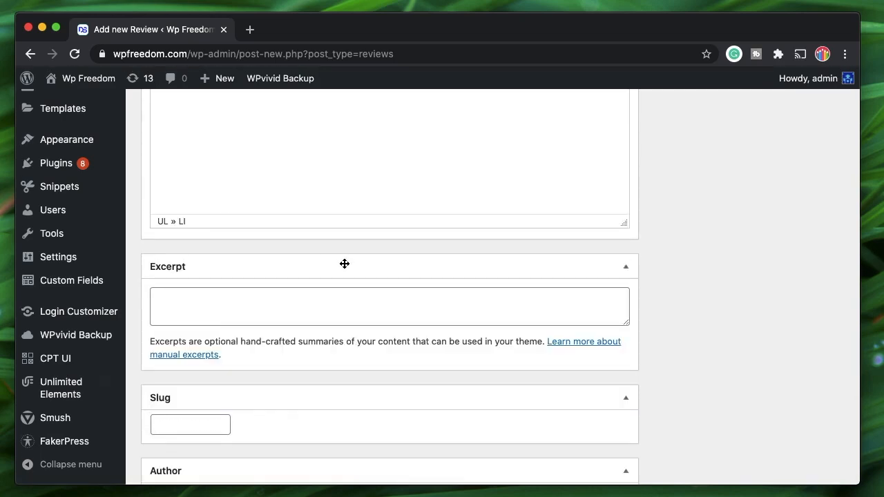
{"action": "left_click", "coordinate": [312, 305]}
{"action": "type", "text": "This is an excellent phone but flawed in some areas. Definitely"}
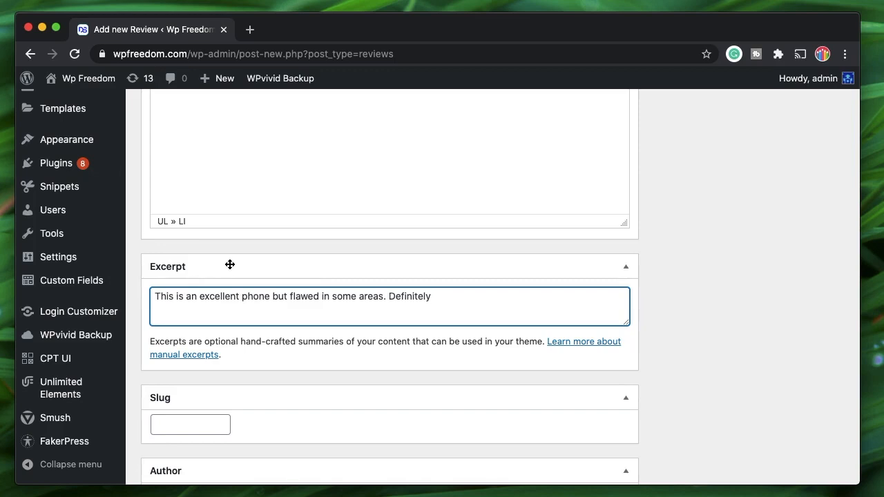
{"action": "type", "text": "not for budget buyers."}
- Set the slug to iphone-review, choose admin as the author and collapse the Author box
{"action": "left_click", "coordinate": [190, 425]}
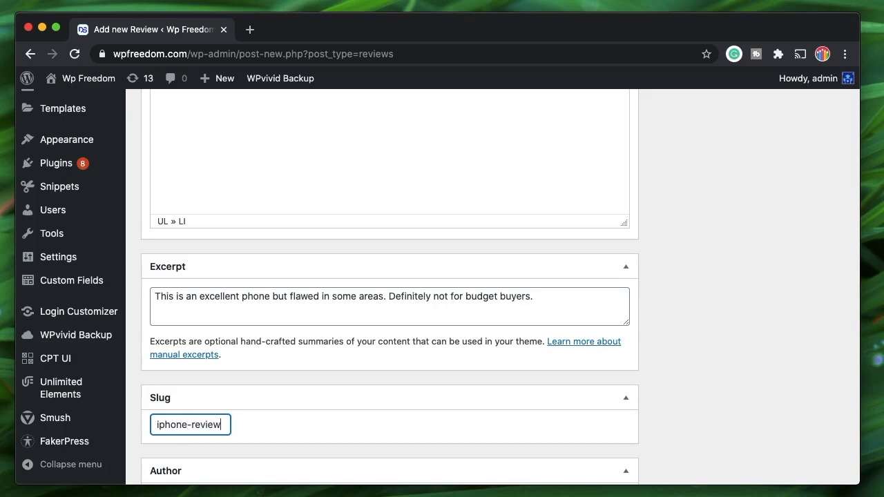
{"action": "scroll", "coordinate": [197, 421], "scroll_direction": "down", "scroll_amount": 3}
{"action": "left_click", "coordinate": [231, 414]}
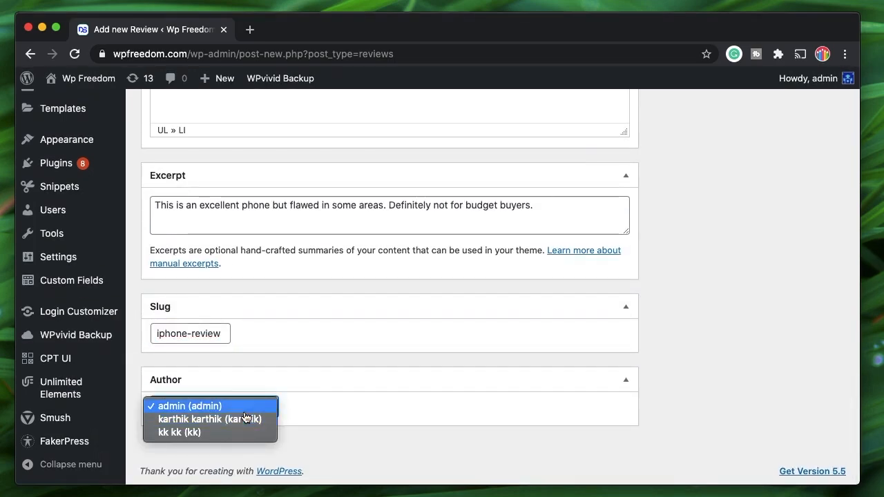
{"action": "left_click", "coordinate": [249, 406]}
{"action": "left_click", "coordinate": [310, 378]}
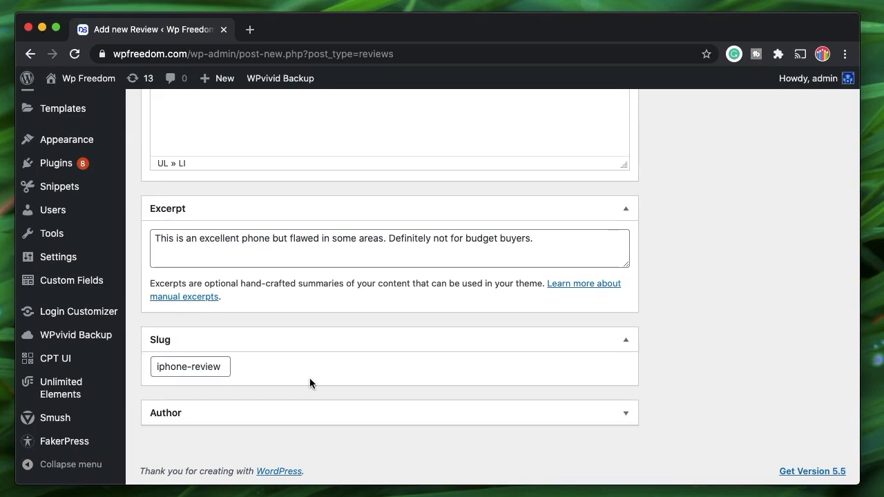
- Set the blue "Forms Request Parameters" picture from the media library as the review's featured image
{"action": "scroll", "coordinate": [310, 380], "scroll_direction": "up", "scroll_amount": 20}
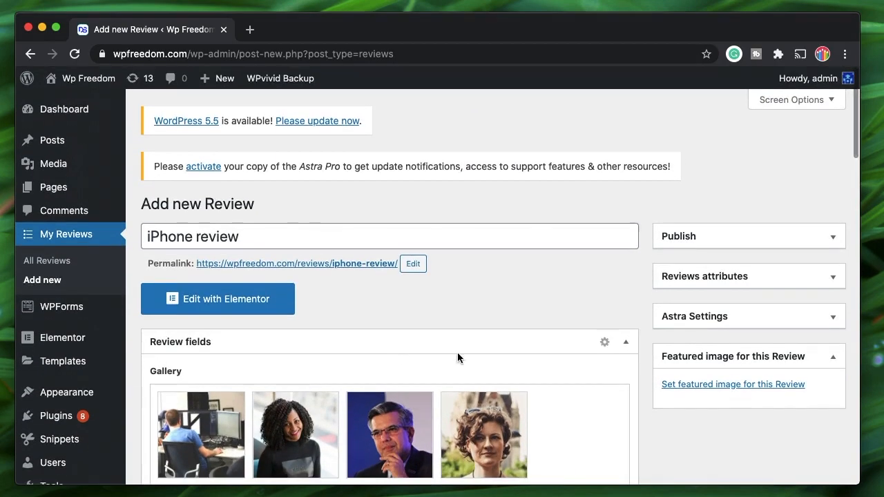
{"action": "left_click", "coordinate": [722, 384]}
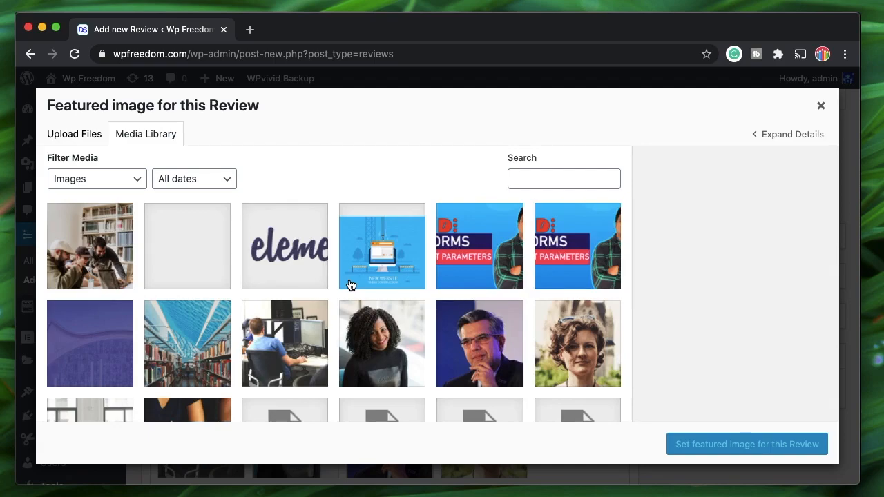
{"action": "left_click", "coordinate": [491, 260]}
{"action": "left_click", "coordinate": [751, 445]}
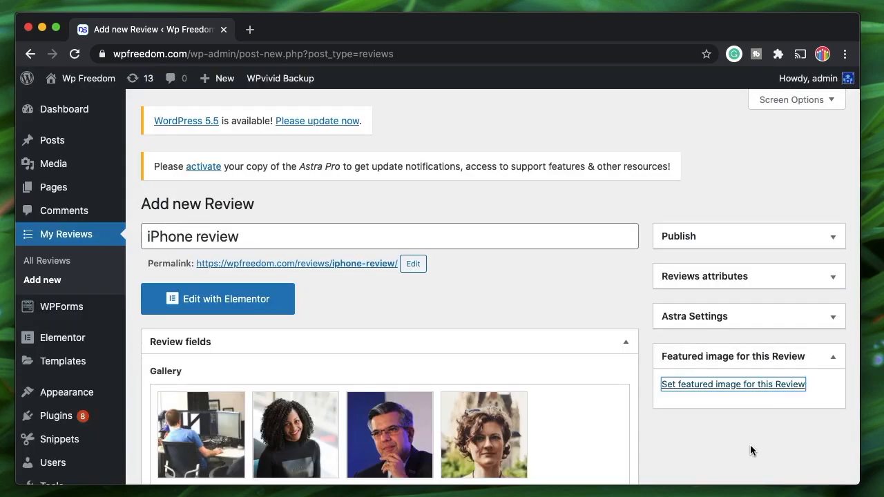
- Look over the completed review from gallery to author, expand the Publish box and publish the review
{"action": "scroll", "coordinate": [435, 312], "scroll_direction": "down", "scroll_amount": 15}
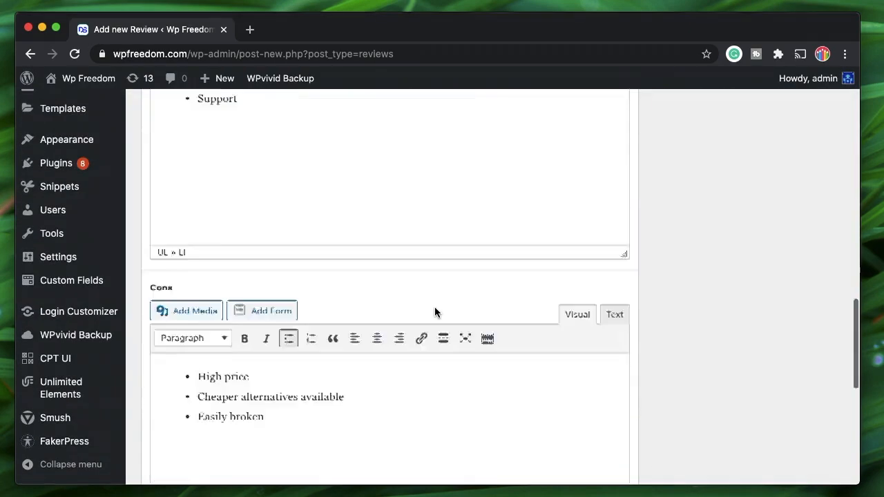
{"action": "scroll", "coordinate": [434, 307], "scroll_direction": "down", "scroll_amount": 5}
{"action": "scroll", "coordinate": [435, 307], "scroll_direction": "up", "scroll_amount": 20}
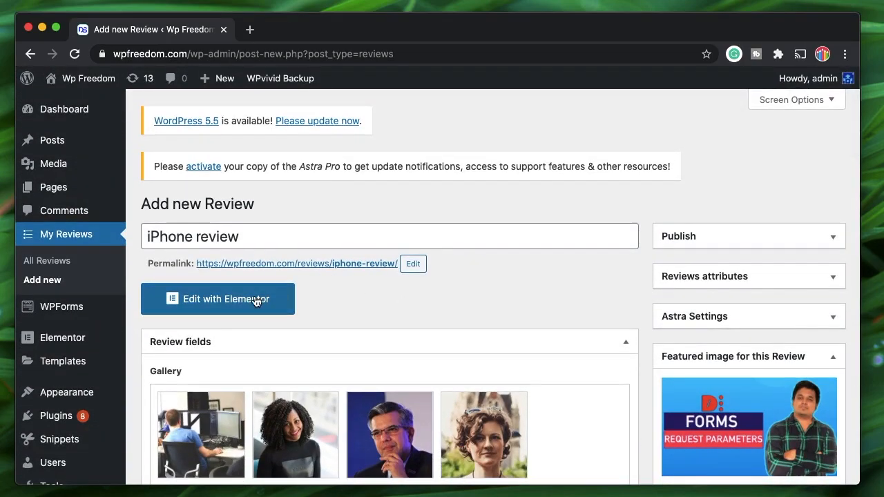
{"action": "scroll", "coordinate": [573, 290], "scroll_direction": "down", "scroll_amount": 20}
{"action": "scroll", "coordinate": [573, 291], "scroll_direction": "up", "scroll_amount": 20}
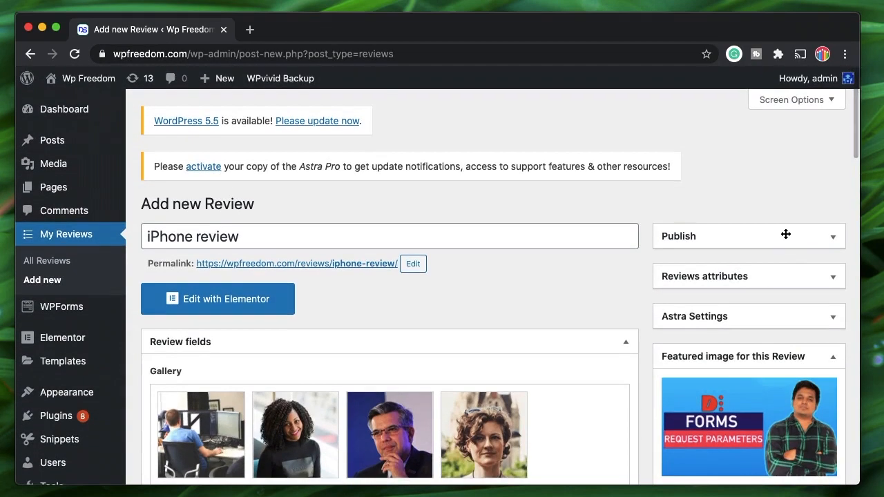
{"action": "left_click", "coordinate": [786, 236]}
{"action": "left_click", "coordinate": [815, 371]}
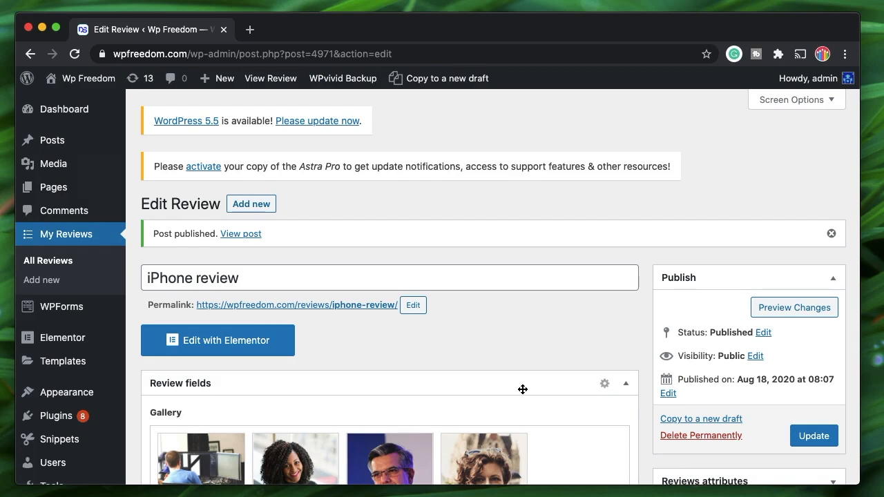
- Open the published review in a new tab and examine its featured image, title and content area
{"action": "left_click", "coordinate": [240, 237], "text": "super"}
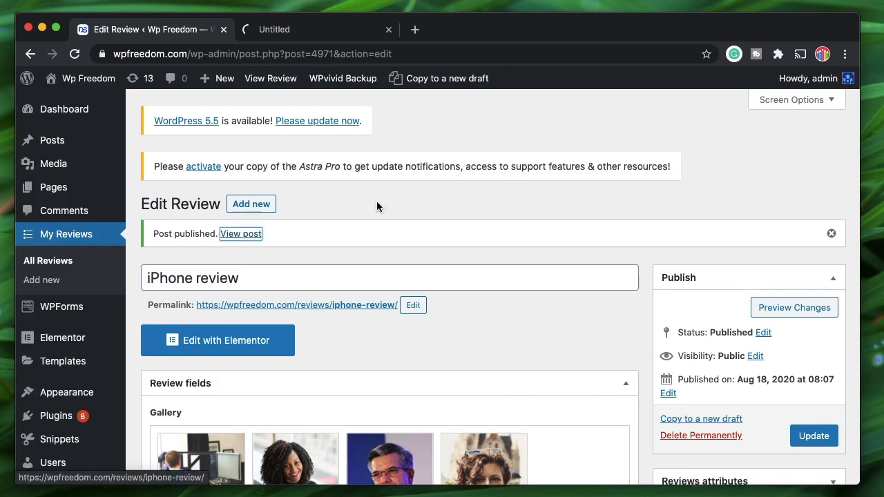
{"action": "left_click", "coordinate": [310, 31]}
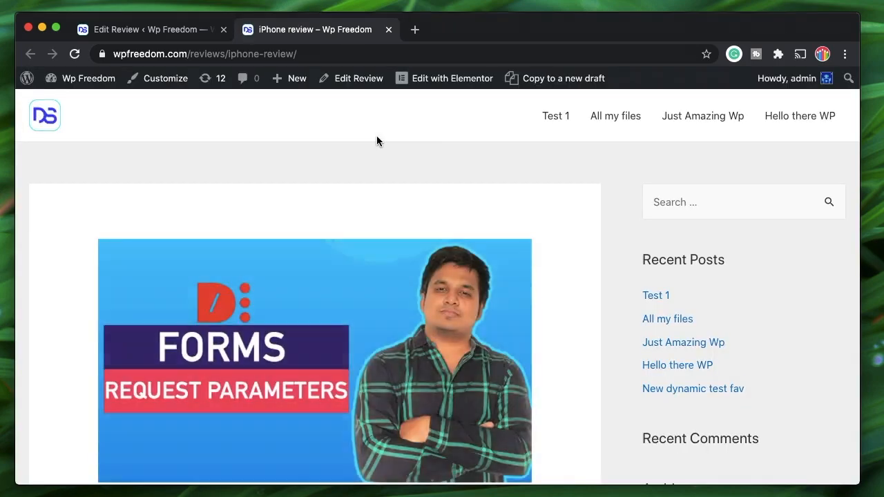
{"action": "scroll", "coordinate": [317, 289], "scroll_direction": "down", "scroll_amount": 5}
{"action": "scroll", "coordinate": [318, 289], "scroll_direction": "up", "scroll_amount": 2}
{"action": "scroll", "coordinate": [318, 289], "scroll_direction": "up", "scroll_amount": 1}
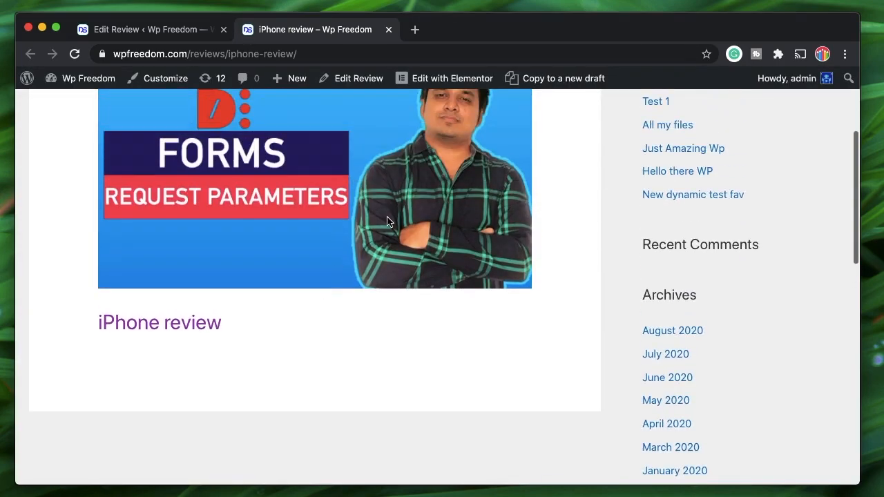
{"action": "triple_click", "coordinate": [158, 330]}
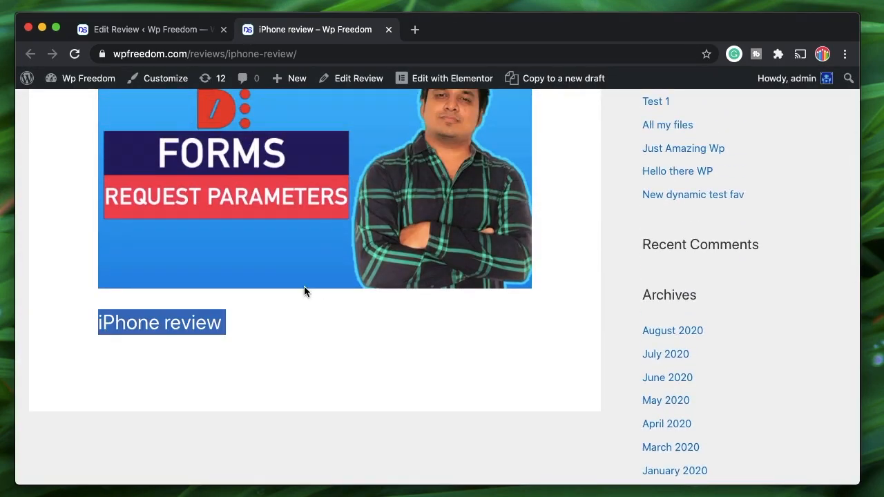
{"action": "scroll", "coordinate": [305, 291], "scroll_direction": "up", "scroll_amount": 4}
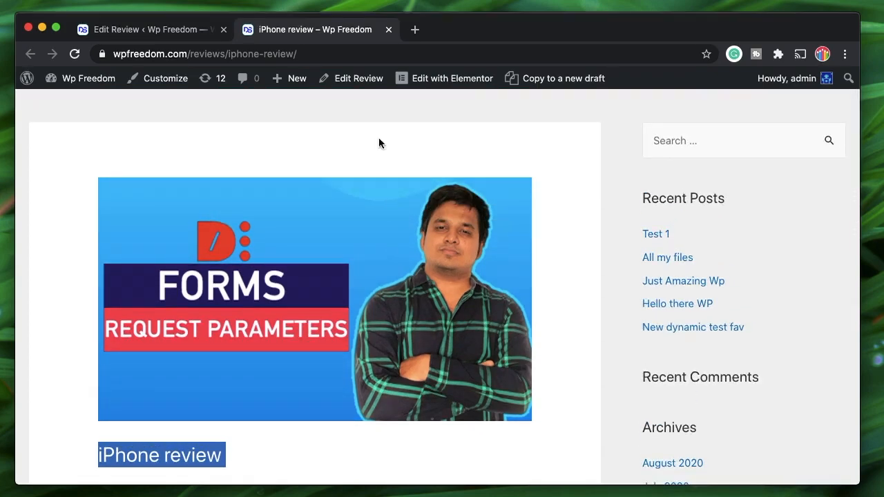
- Return to the review's edit page, dismiss the publish notice and look through the filled-in Review fields
{"action": "left_click", "coordinate": [165, 29]}
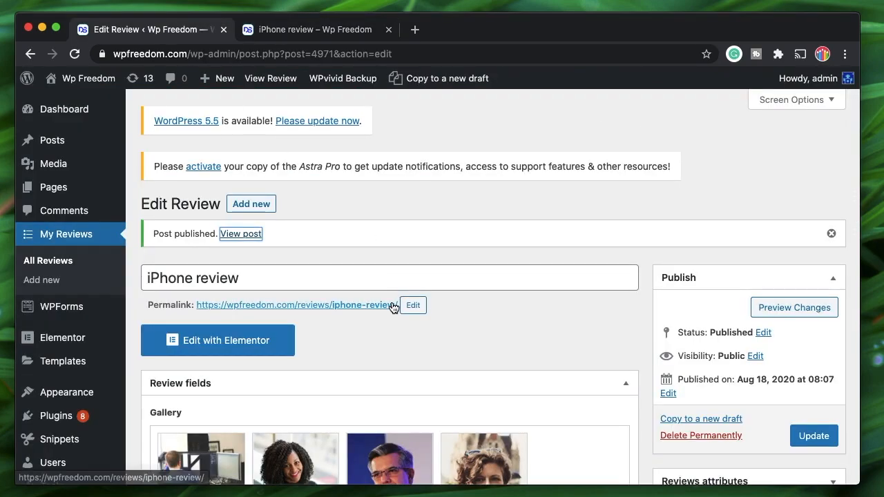
{"action": "left_click", "coordinate": [832, 233]}
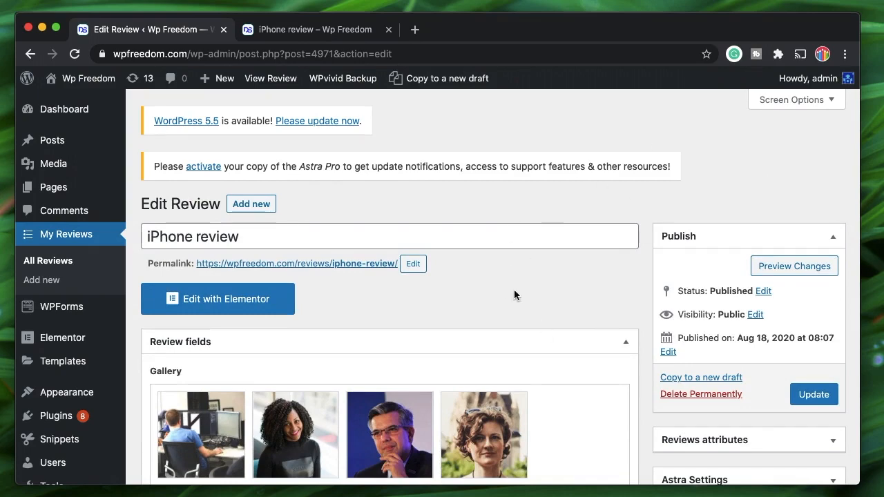
{"action": "scroll", "coordinate": [535, 290], "scroll_direction": "down", "scroll_amount": 2}
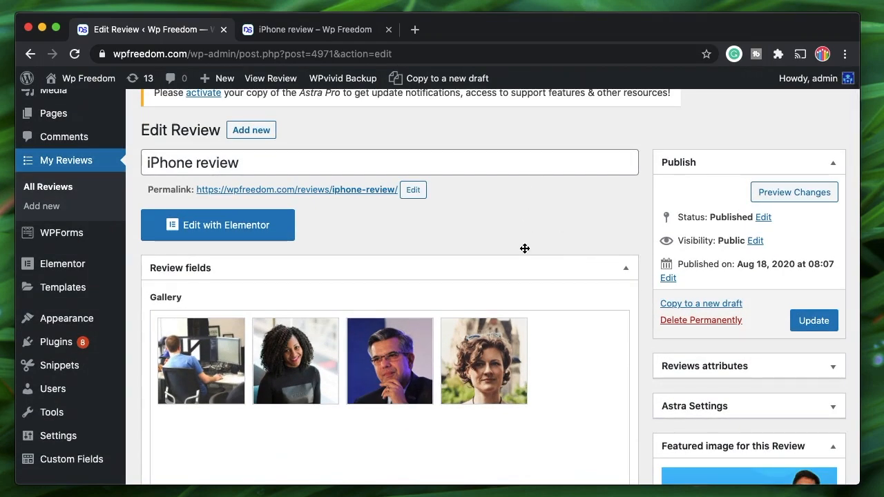
{"action": "scroll", "coordinate": [525, 261], "scroll_direction": "down", "scroll_amount": 1}
{"action": "scroll", "coordinate": [450, 228], "scroll_direction": "down", "scroll_amount": 15}
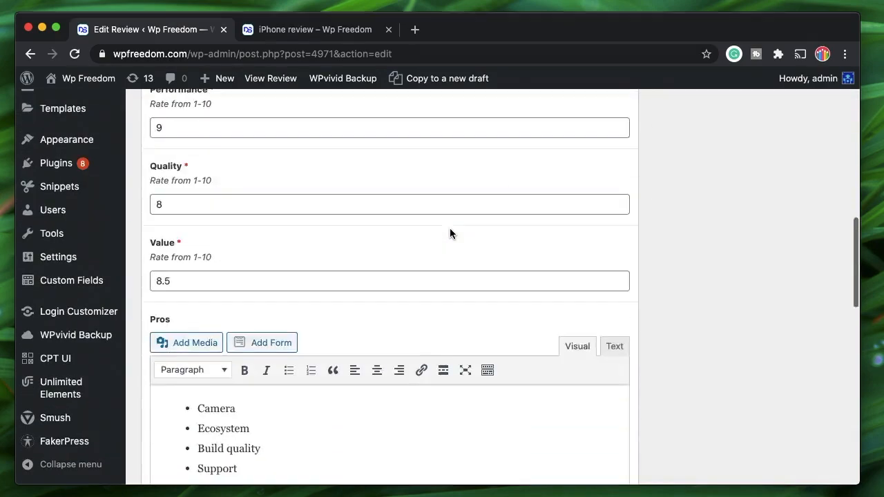
{"action": "scroll", "coordinate": [294, 219], "scroll_direction": "up", "scroll_amount": 15}
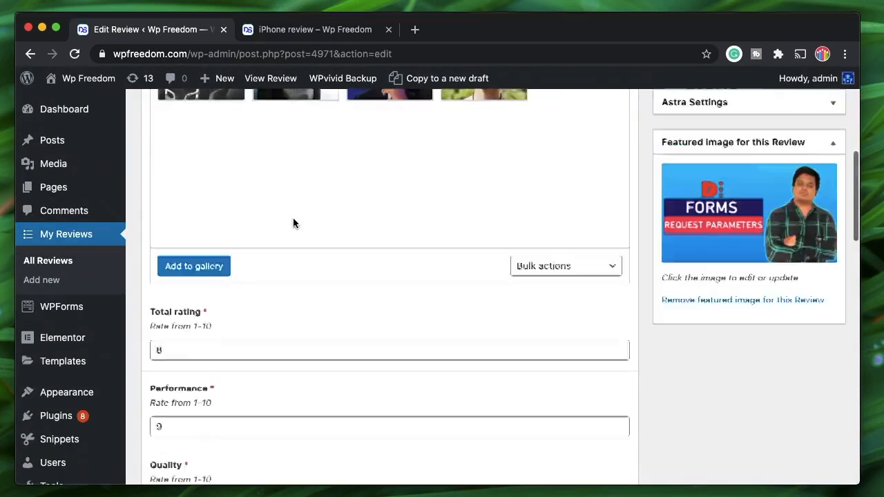
- Check the whole published iPhone review page again for the custom field content
{"action": "left_click", "coordinate": [279, 30]}
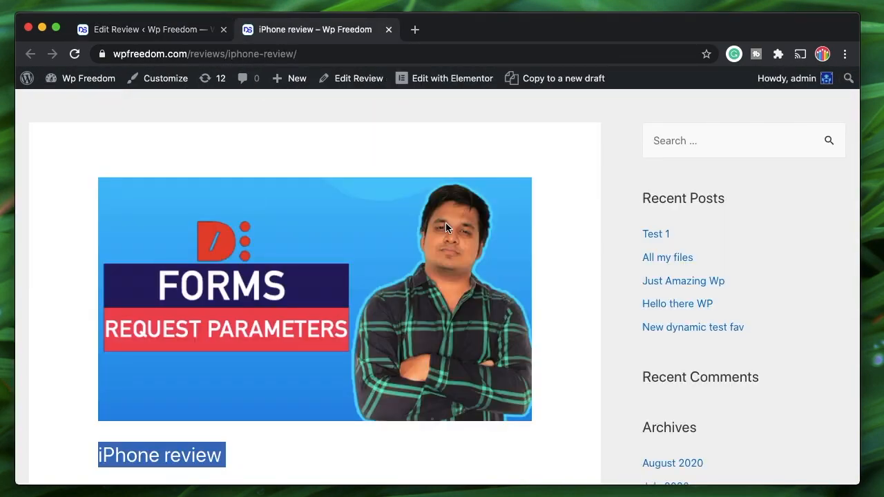
{"action": "scroll", "coordinate": [446, 222], "scroll_direction": "down", "scroll_amount": 8}
{"action": "left_click", "coordinate": [510, 222]}
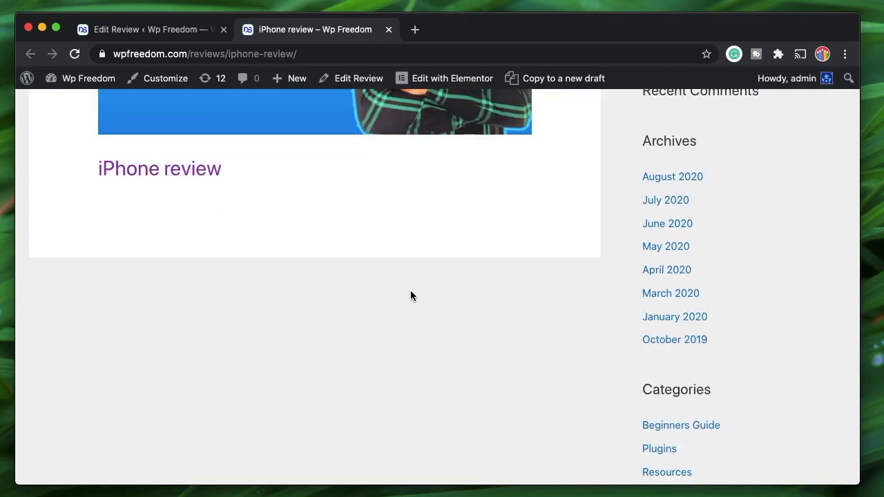
{"action": "scroll", "coordinate": [311, 245], "scroll_direction": "up", "scroll_amount": 10}
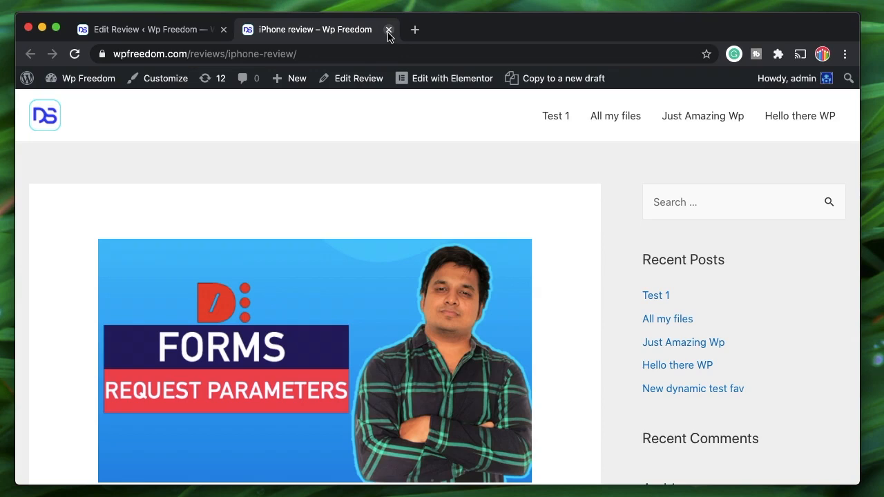
{"action": "scroll", "coordinate": [332, 270], "scroll_direction": "down", "scroll_amount": 12}
{"action": "scroll", "coordinate": [332, 270], "scroll_direction": "up", "scroll_amount": 12}
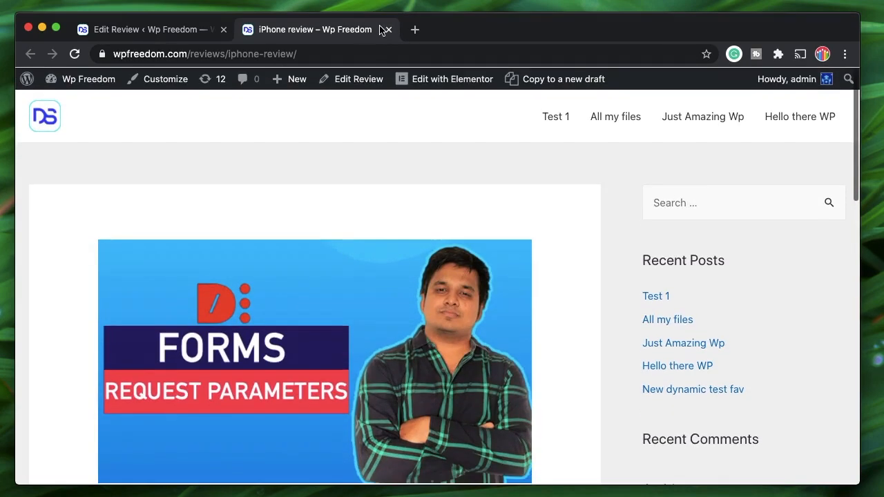
- Open the site's Dashboard in the published review's tab and return to the Edit Review tab
{"action": "left_click", "coordinate": [72, 103]}
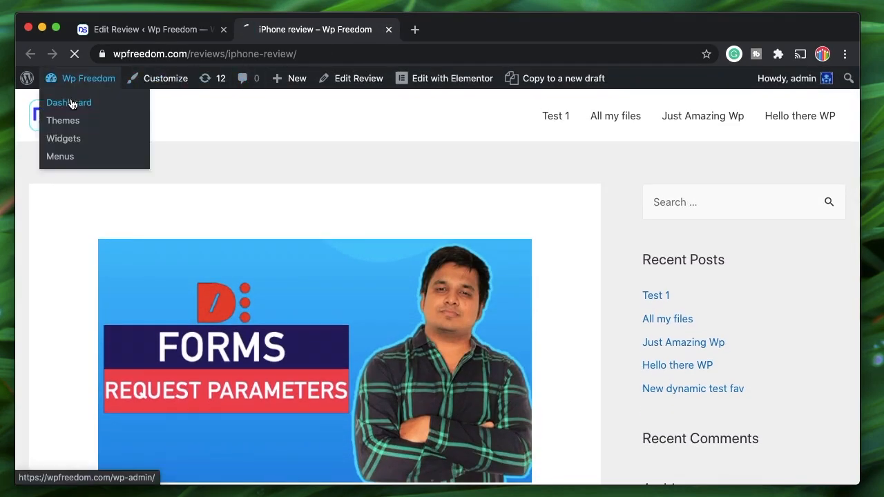
{"action": "left_click", "coordinate": [137, 32]}
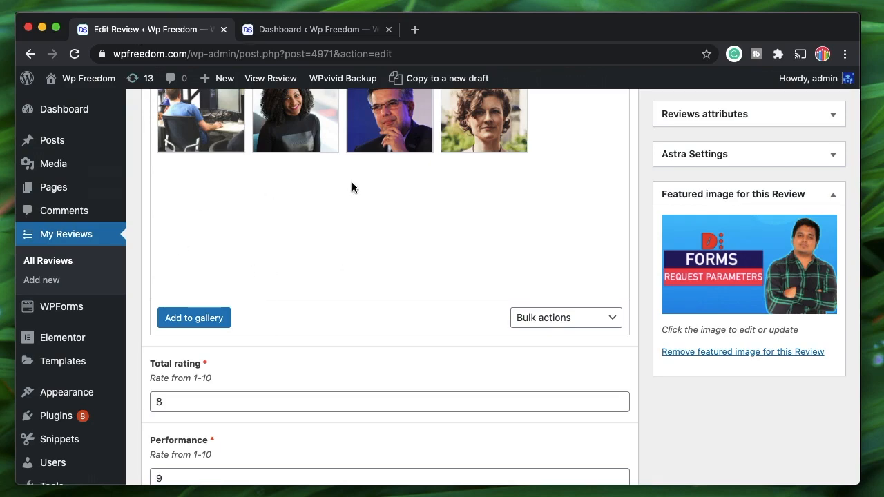
- Switch to the Dashboard browser tab and list the Single templates in Elementor's Theme Builder
{"action": "scroll", "coordinate": [316, 318], "scroll_direction": "up", "scroll_amount": 5}
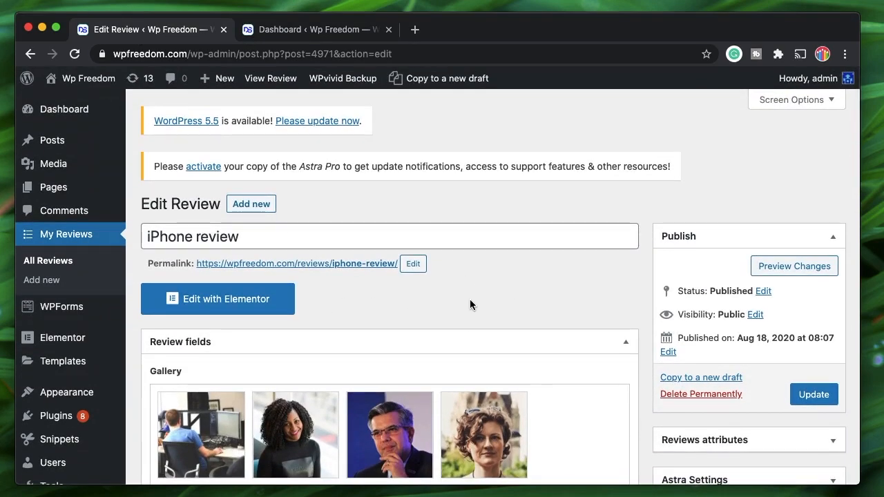
{"action": "left_click", "coordinate": [333, 31]}
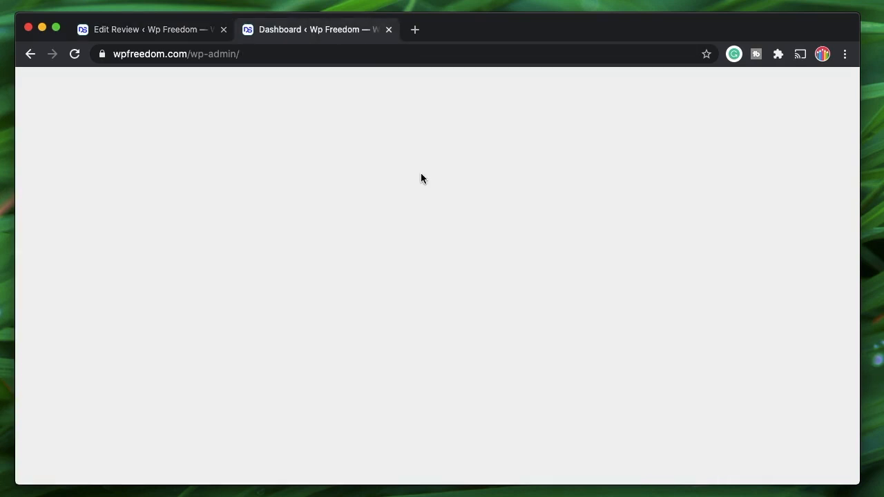
{"action": "scroll", "coordinate": [231, 361], "scroll_direction": "down", "scroll_amount": 1}
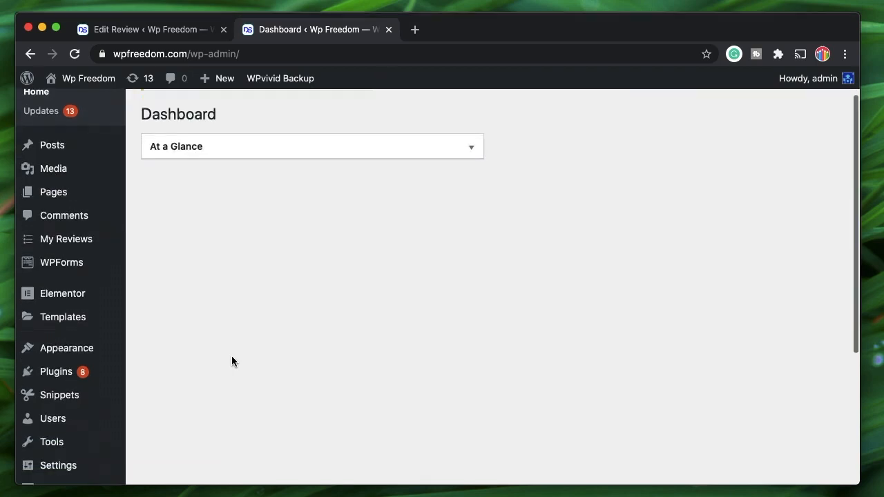
{"action": "mouse_move", "coordinate": [72, 317]}
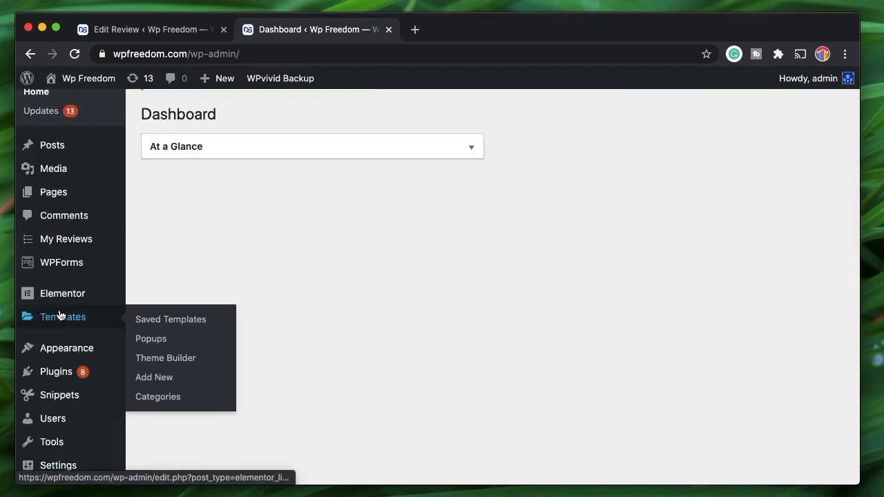
{"action": "left_click", "coordinate": [170, 359]}
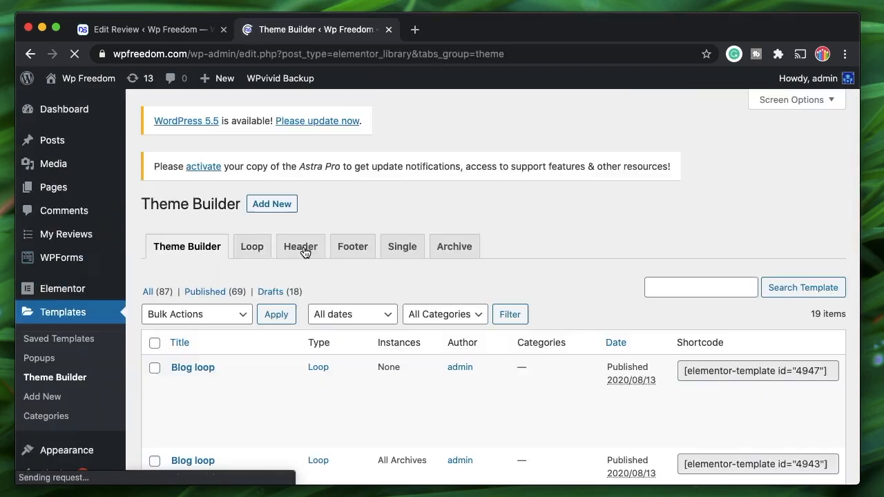
{"action": "left_click", "coordinate": [403, 252]}
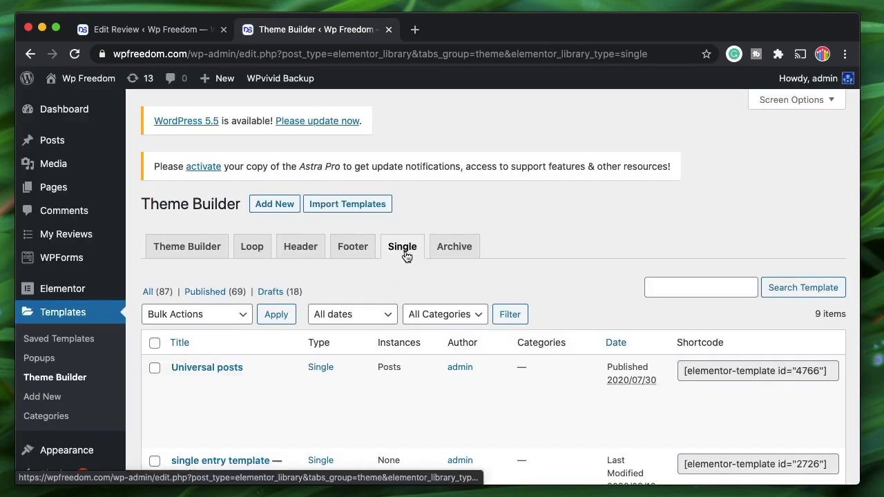
- Create a new Single template for the Review post type, named "Review design"
{"action": "left_click", "coordinate": [275, 204]}
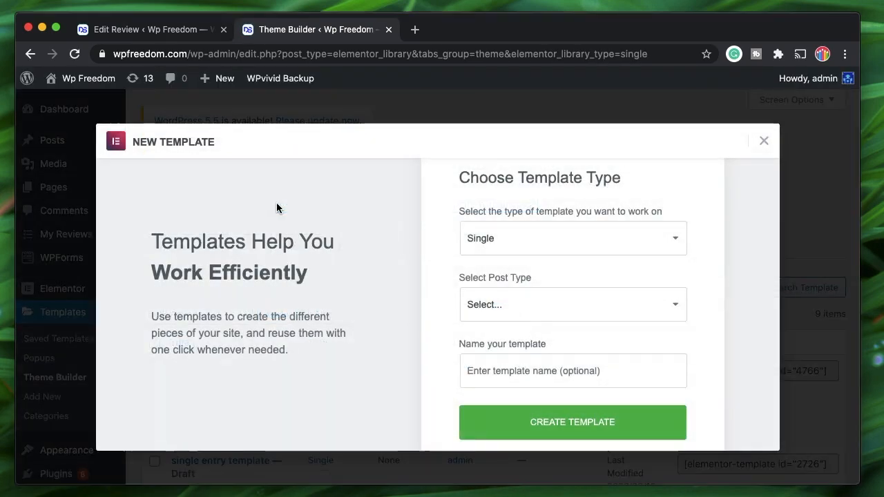
{"action": "left_click", "coordinate": [503, 304]}
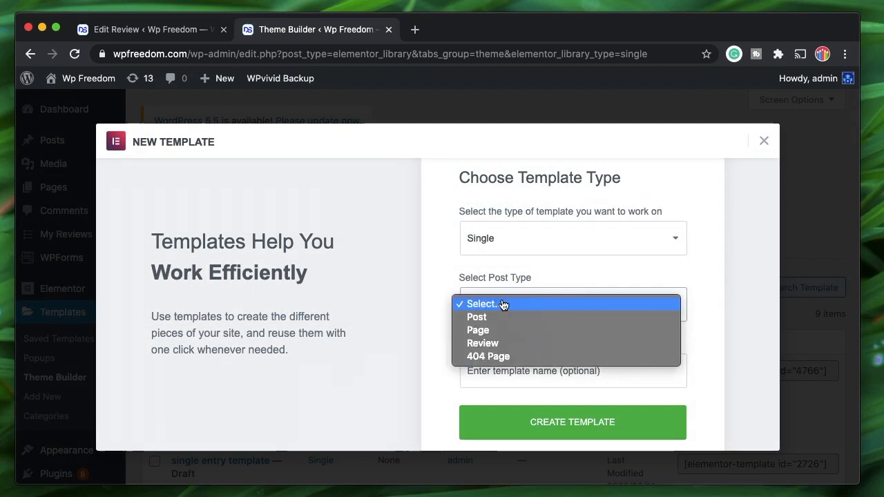
{"action": "left_click", "coordinate": [500, 343]}
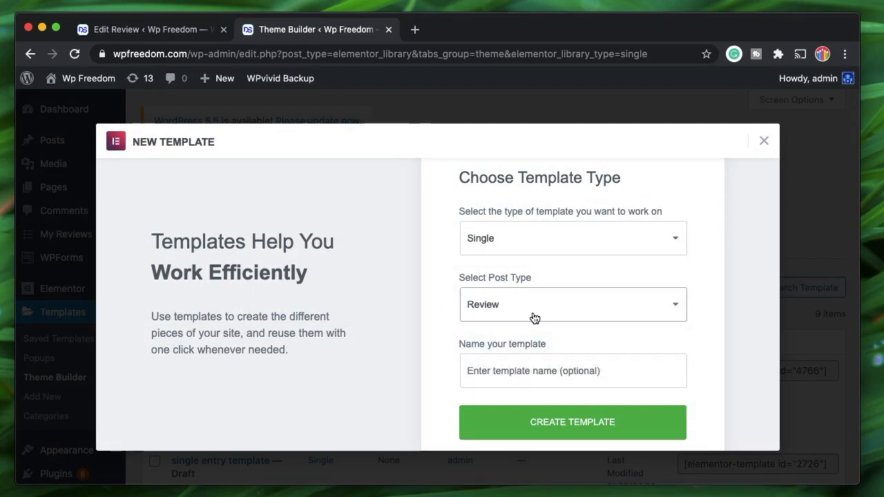
{"action": "left_click", "coordinate": [527, 369]}
{"action": "type", "text": "Revi"}
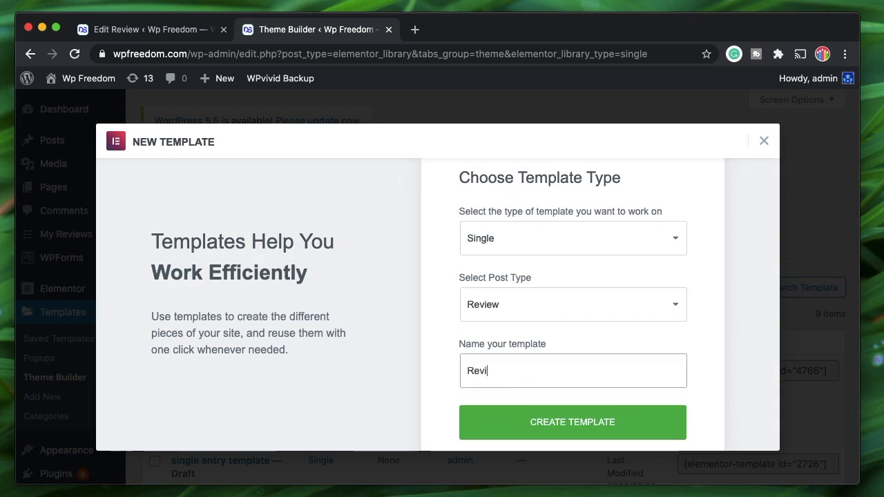
{"action": "type", "text": "ew template"}
{"action": "key", "text": "alt+BackSpace"}
{"action": "type", "text": "design"}
{"action": "left_click", "coordinate": [553, 422]}
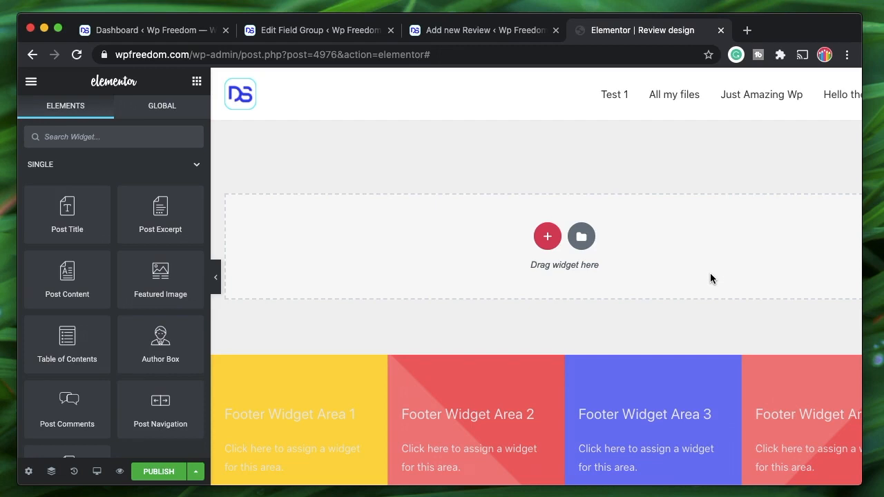
- Look over the Review fields group and the whole Add new Review form for the available content fields
{"action": "left_click", "coordinate": [453, 29]}
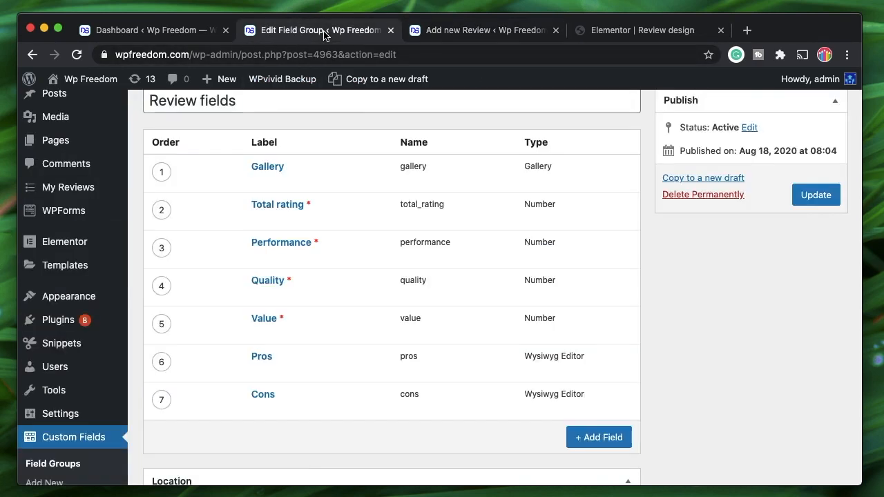
{"action": "left_click", "coordinate": [325, 33]}
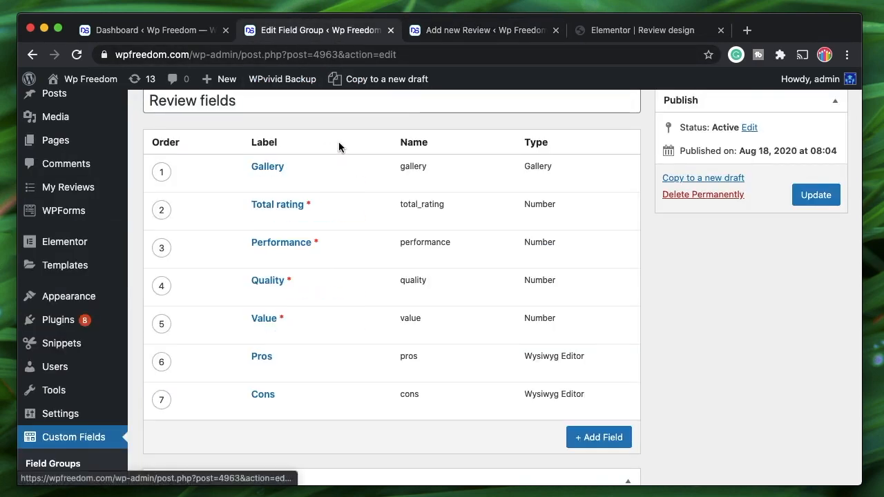
{"action": "left_click", "coordinate": [485, 40]}
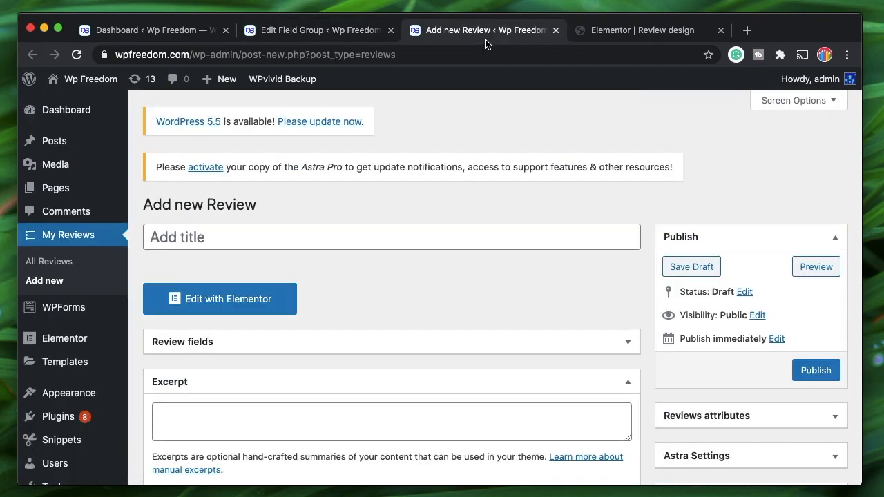
{"action": "scroll", "coordinate": [354, 274], "scroll_direction": "down", "scroll_amount": 5}
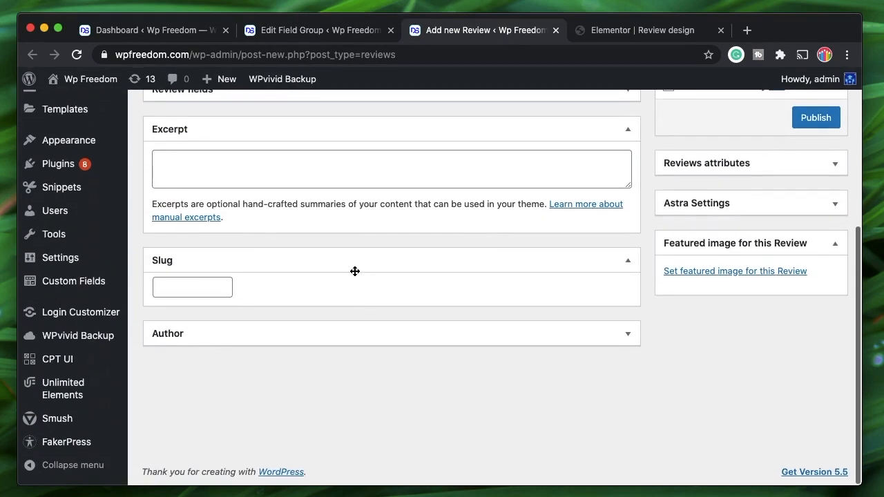
{"action": "scroll", "coordinate": [421, 324], "scroll_direction": "up", "scroll_amount": 5}
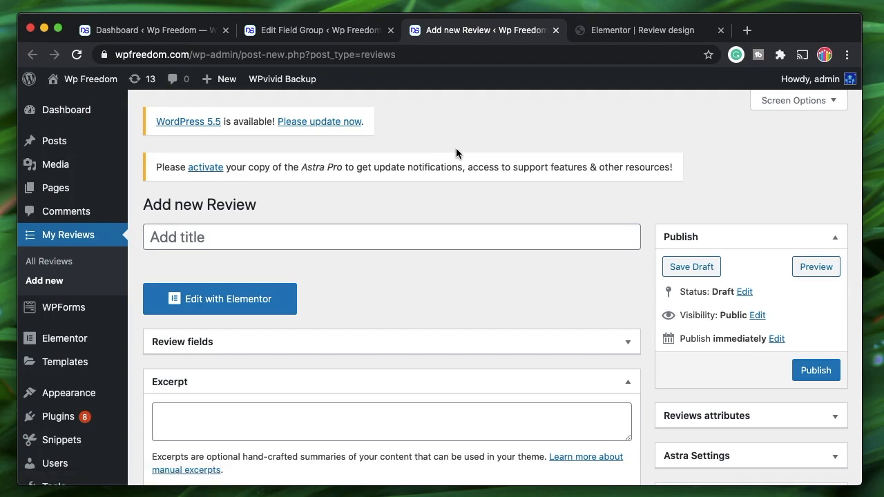
- Add a field labelled "Final review" with the name final_review at the end of the Review fields group
{"action": "left_click", "coordinate": [320, 36]}
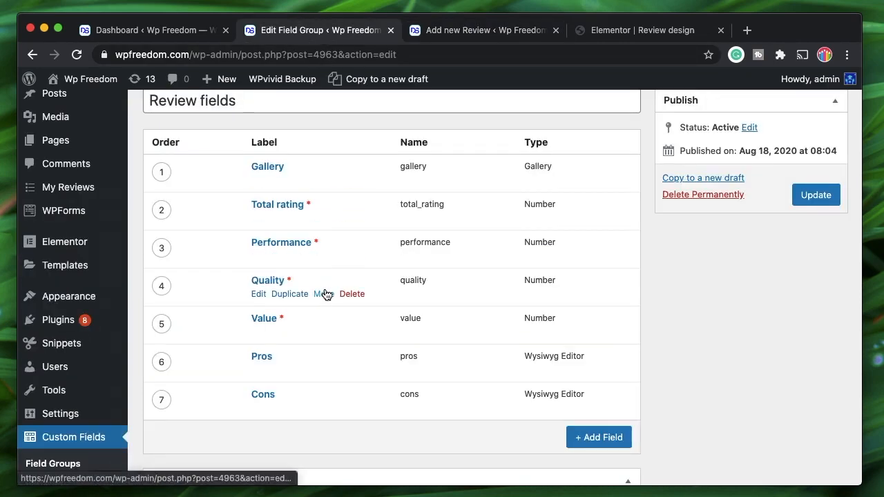
{"action": "scroll", "coordinate": [326, 292], "scroll_direction": "up", "scroll_amount": 2}
{"action": "scroll", "coordinate": [353, 300], "scroll_direction": "down", "scroll_amount": 4}
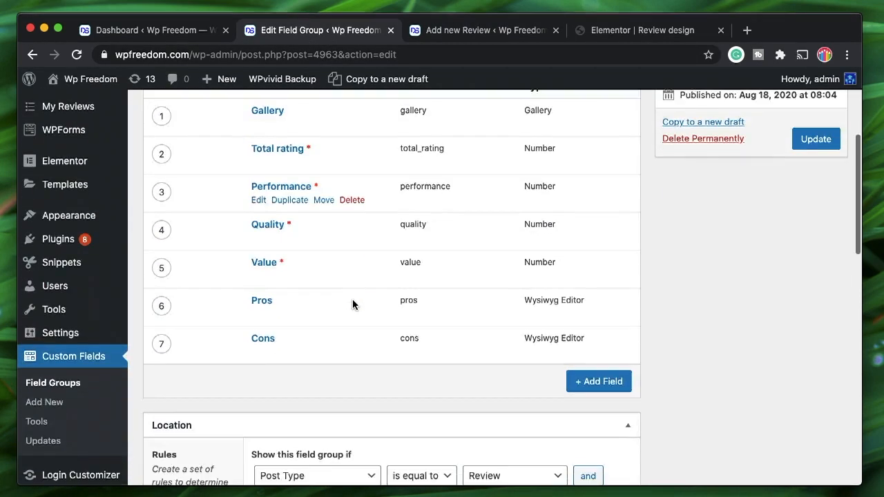
{"action": "left_click", "coordinate": [582, 380]}
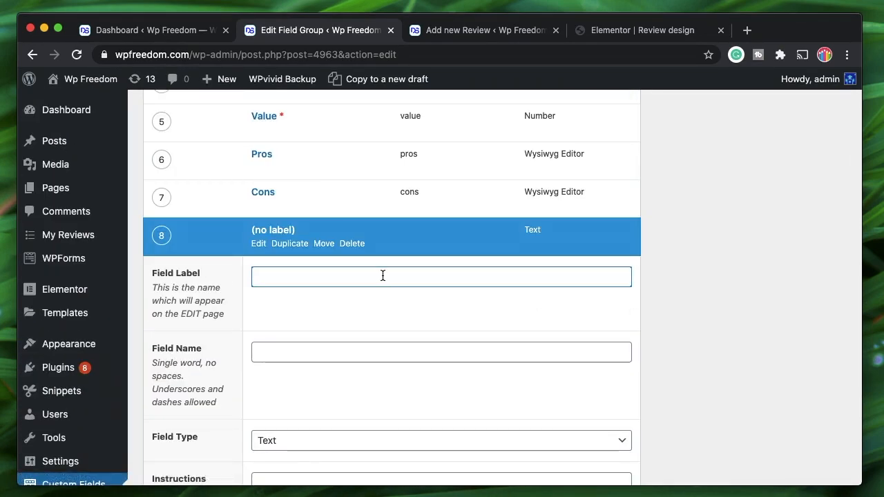
{"action": "type", "text": "Final review"}
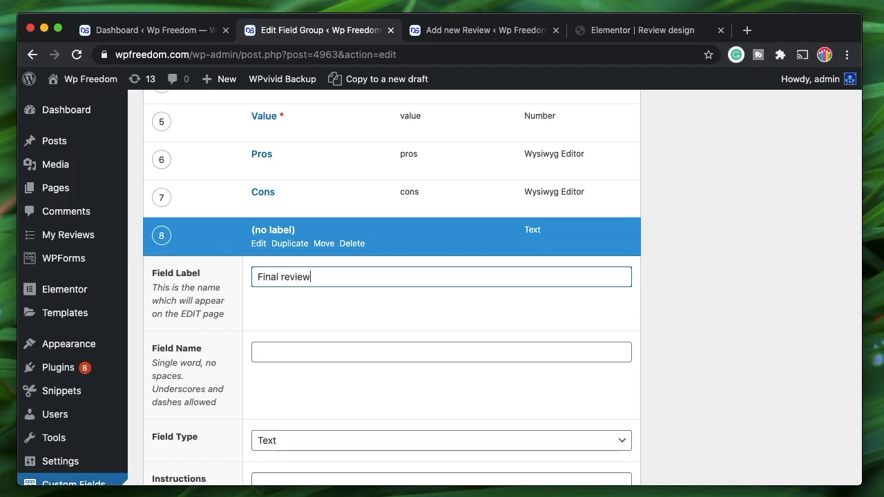
{"action": "left_click", "coordinate": [393, 352]}
{"action": "scroll", "coordinate": [394, 354], "scroll_direction": "down", "scroll_amount": 3}
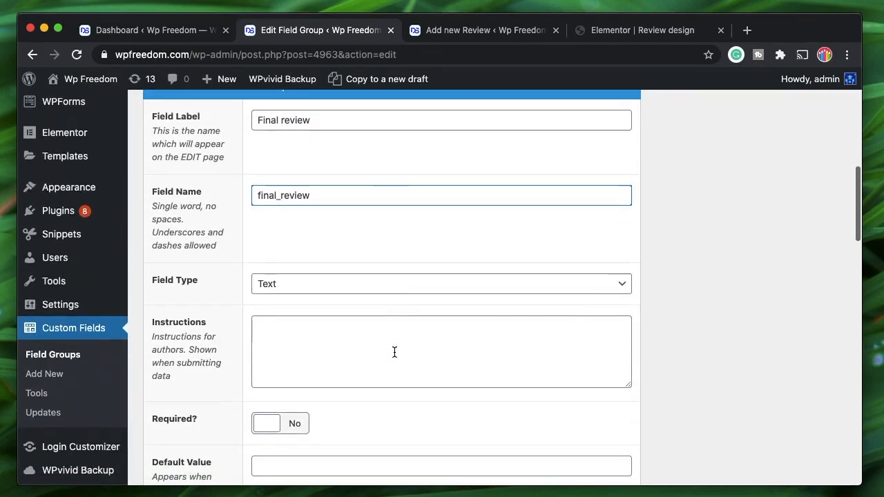
- Set the Final review field's type to Wysiwyg Editor, collapse its settings and update the field group
{"action": "left_click", "coordinate": [389, 289]}
{"action": "left_click", "coordinate": [338, 415]}
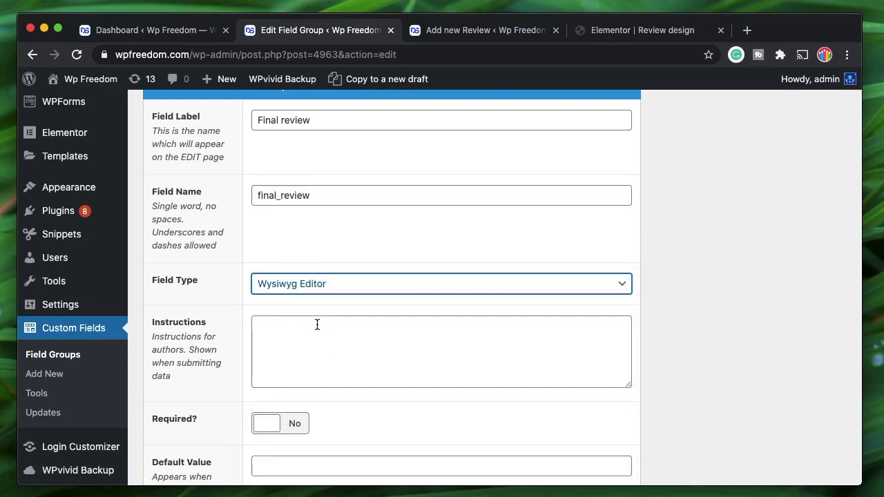
{"action": "scroll", "coordinate": [317, 329], "scroll_direction": "up", "scroll_amount": 2}
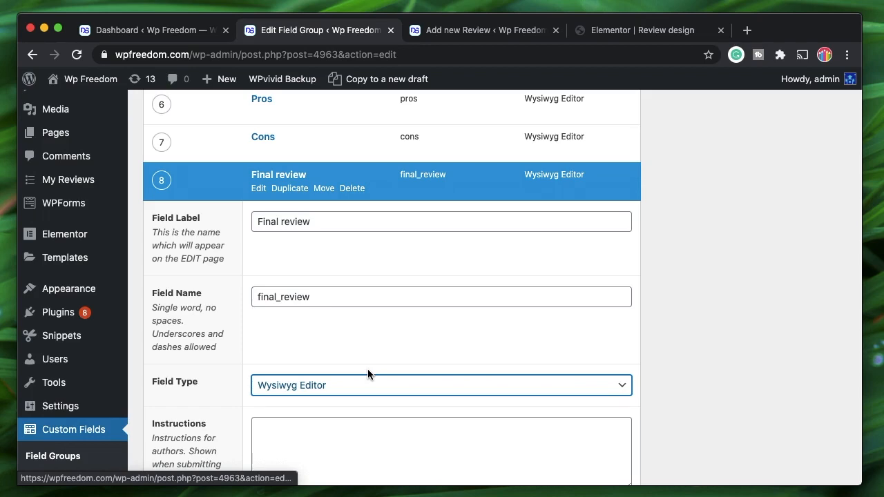
{"action": "left_click", "coordinate": [257, 191]}
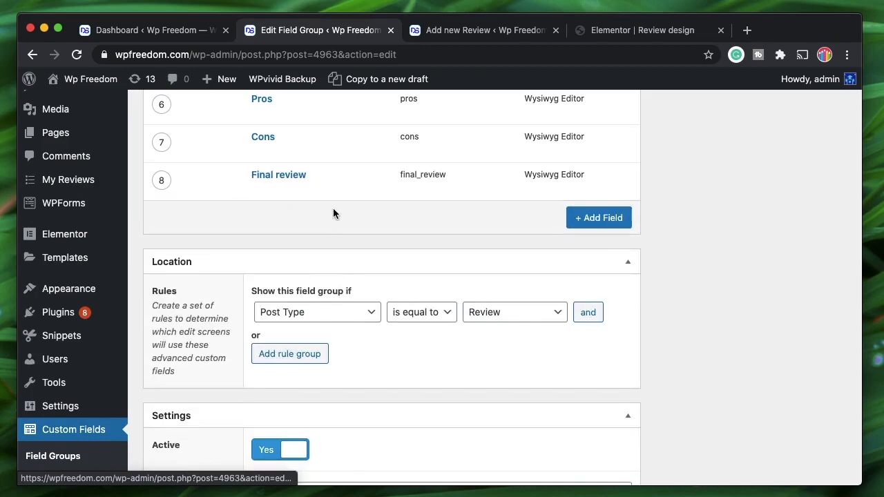
{"action": "scroll", "coordinate": [352, 208], "scroll_direction": "up", "scroll_amount": 10}
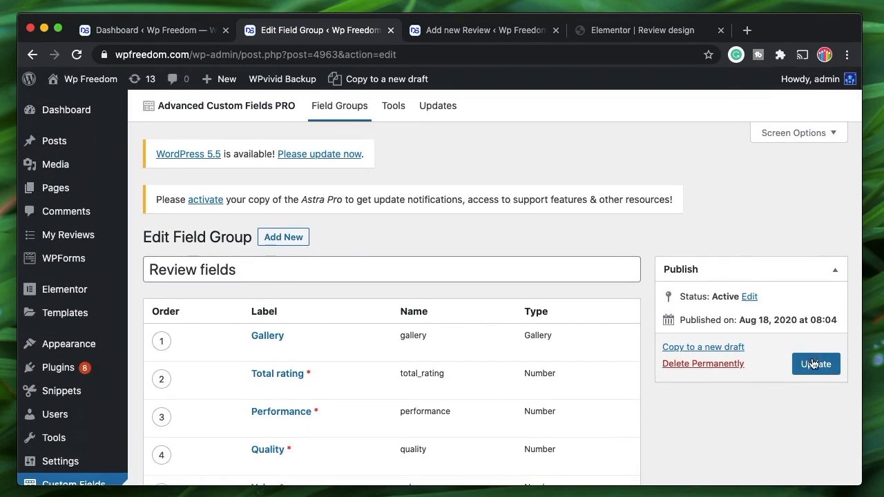
{"action": "left_click", "coordinate": [810, 364]}
- Return to the Review design template, open the template library and filter its blocks by the Single Post category
{"action": "left_click", "coordinate": [632, 31]}
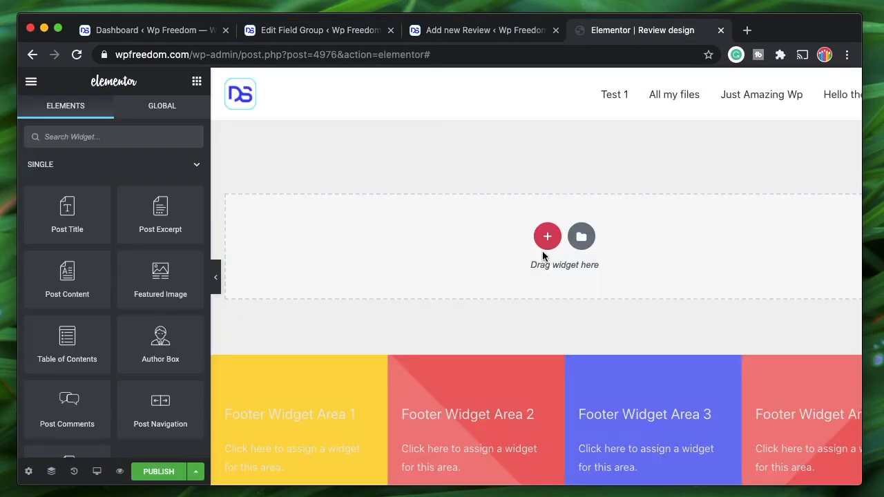
{"action": "left_click", "coordinate": [584, 239]}
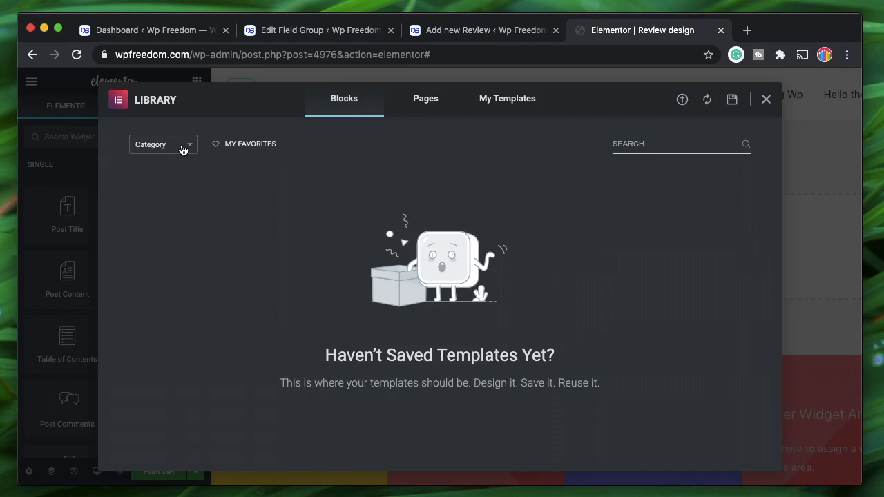
{"action": "left_click", "coordinate": [183, 151]}
{"action": "scroll", "coordinate": [166, 221], "scroll_direction": "down", "scroll_amount": 8}
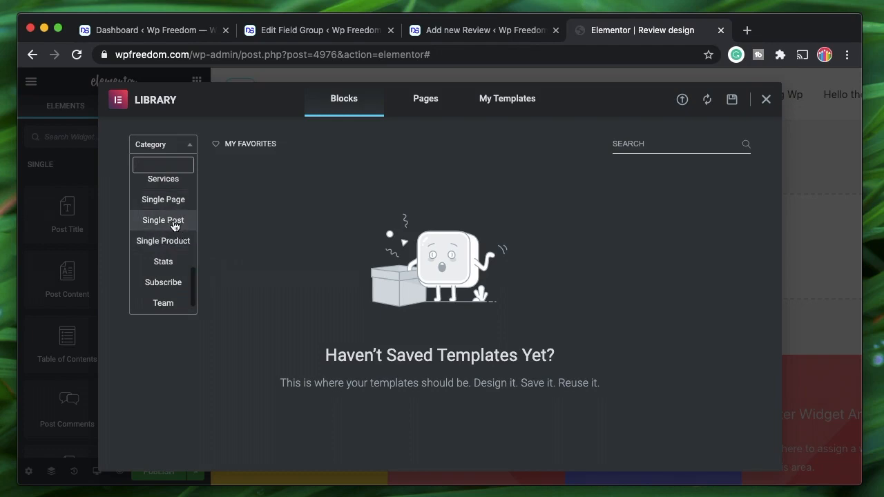
{"action": "left_click", "coordinate": [163, 220]}
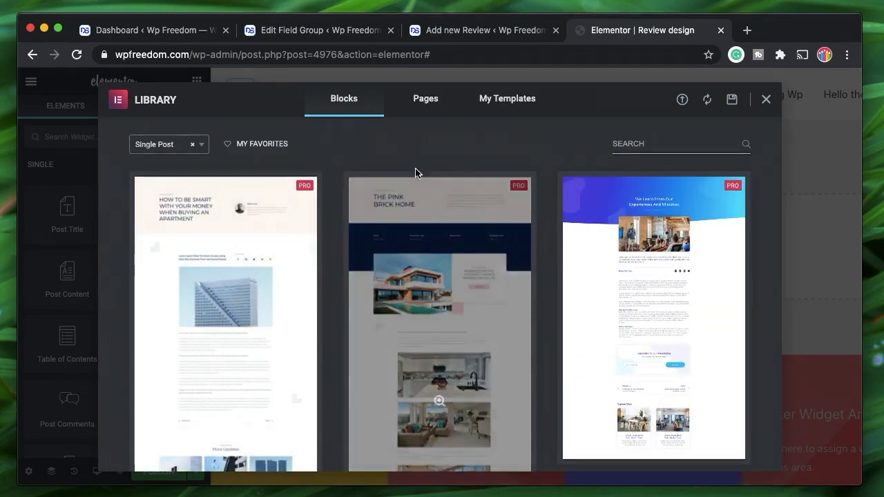
- Insert the "8 Podcasts by Boss Women You Should Subscribe to Right Now" block and look through the inserted layout
{"action": "scroll", "coordinate": [343, 367], "scroll_direction": "down", "scroll_amount": 5}
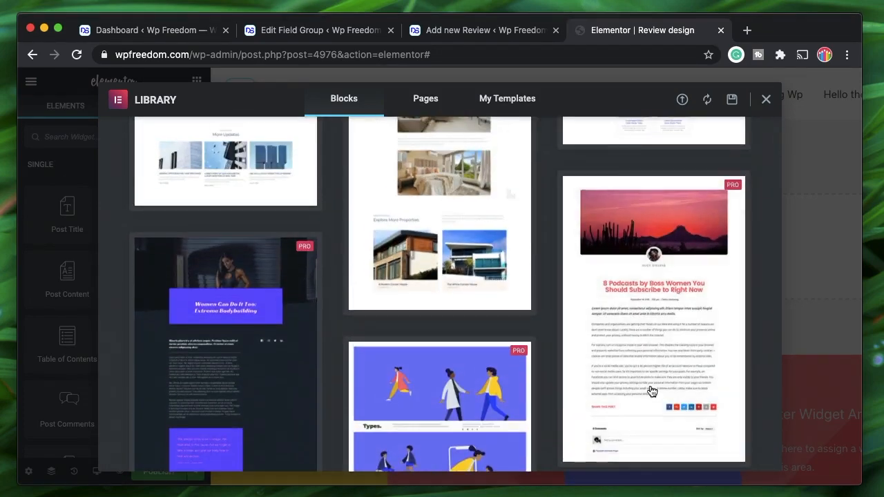
{"action": "scroll", "coordinate": [657, 276], "scroll_direction": "down", "scroll_amount": 5}
{"action": "scroll", "coordinate": [660, 290], "scroll_direction": "up", "scroll_amount": 6}
{"action": "scroll", "coordinate": [665, 235], "scroll_direction": "down", "scroll_amount": 2}
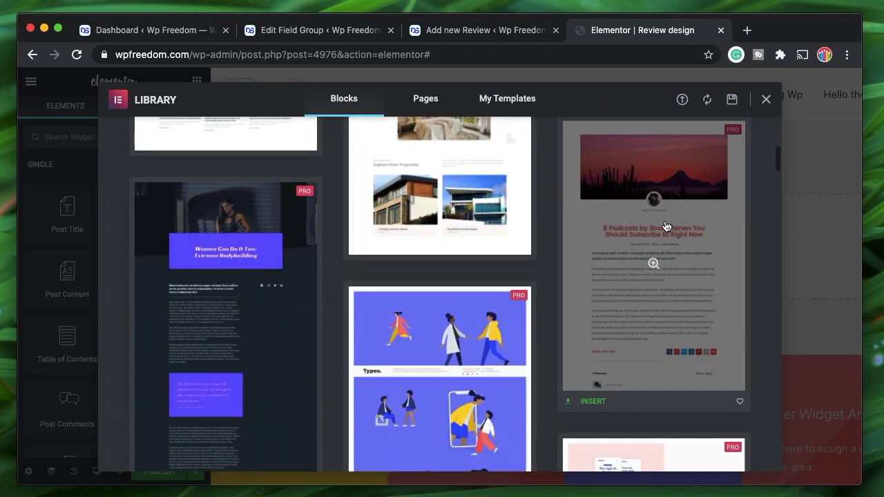
{"action": "left_click", "coordinate": [594, 402]}
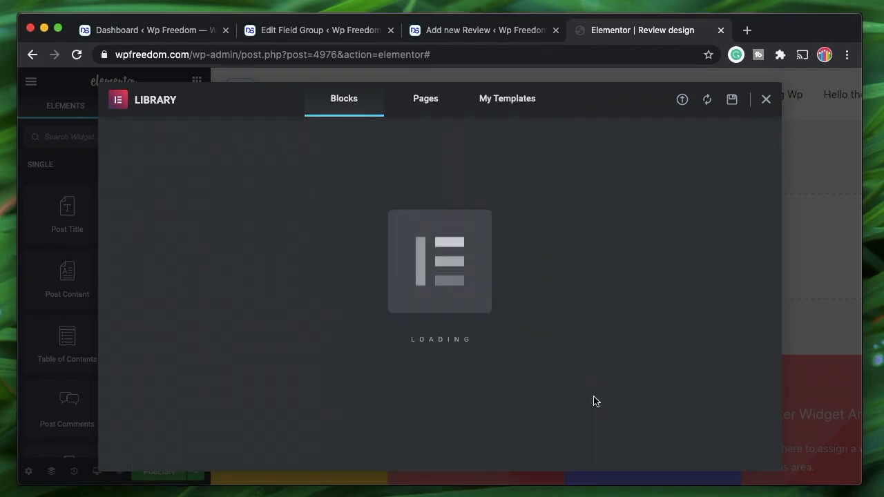
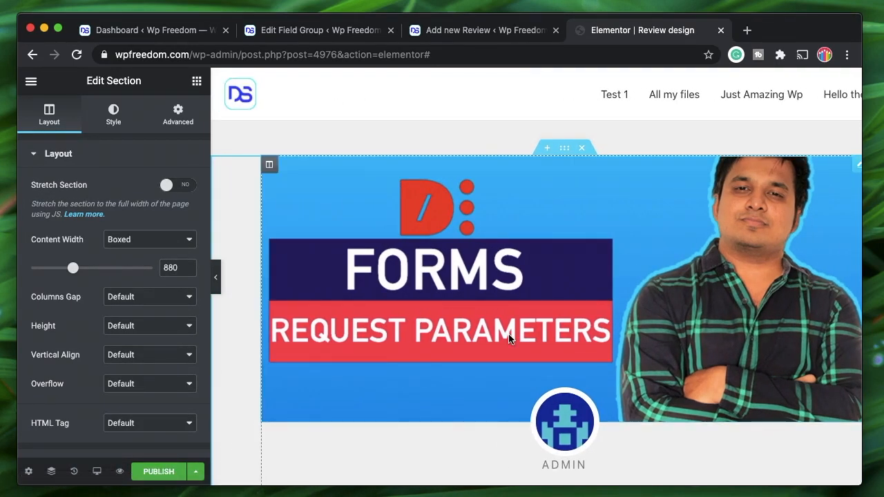
{"action": "scroll", "coordinate": [509, 338], "scroll_direction": "down", "scroll_amount": 5}
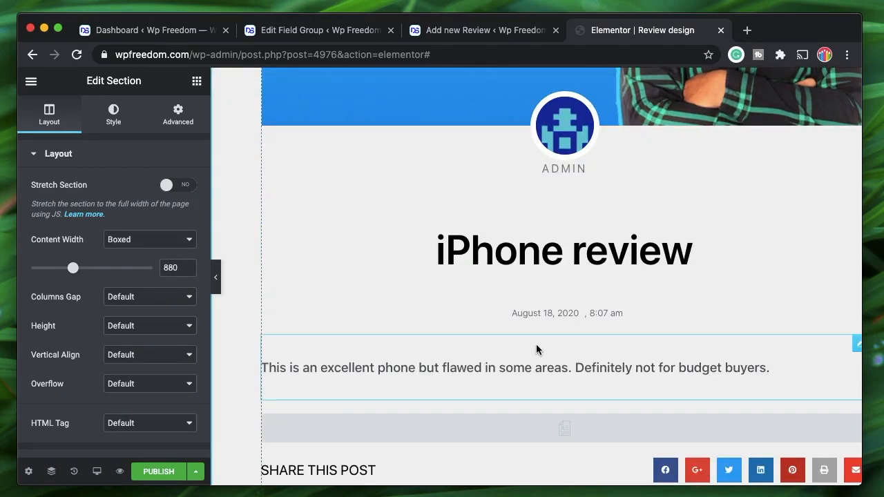
{"action": "scroll", "coordinate": [536, 349], "scroll_direction": "down", "scroll_amount": 4}
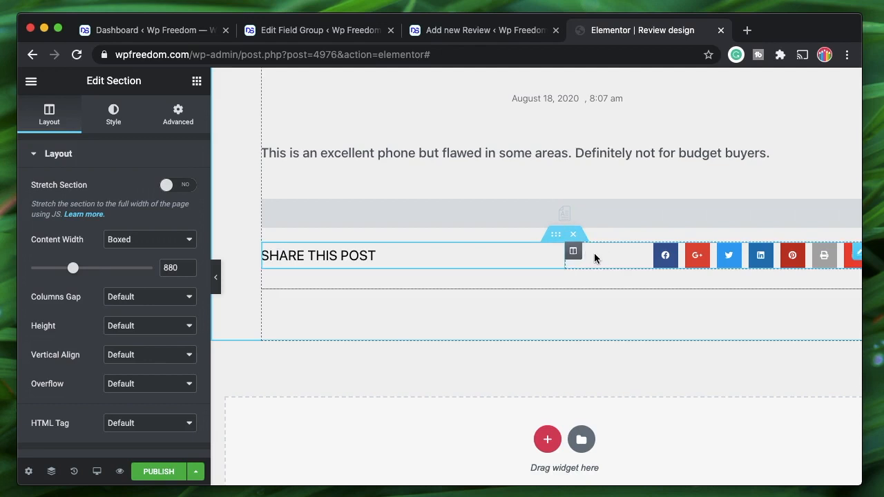
- Delete the Post Content widget between the review excerpt and the SHARE THIS POST row
{"action": "left_click", "coordinate": [590, 206]}
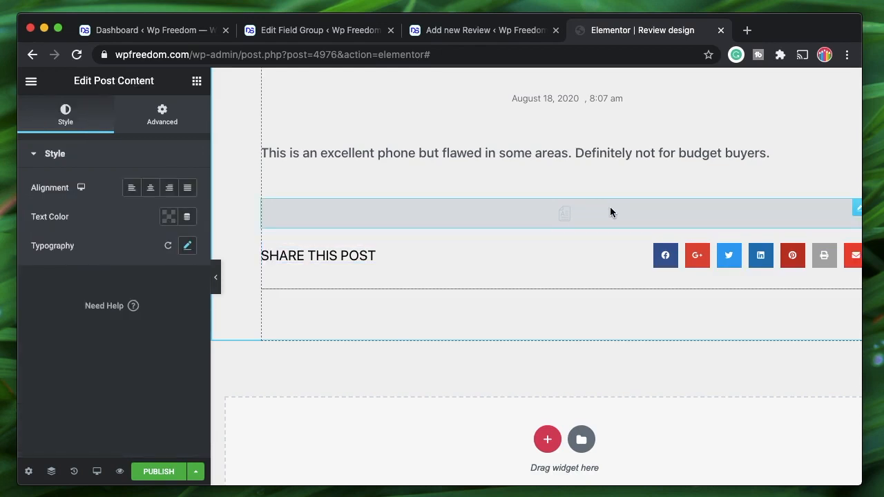
{"action": "right_click", "coordinate": [610, 208]}
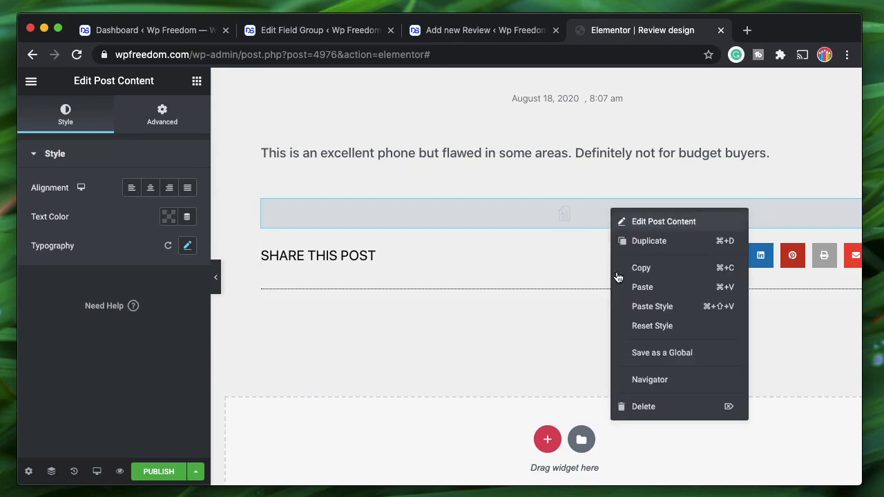
{"action": "left_click", "coordinate": [641, 409]}
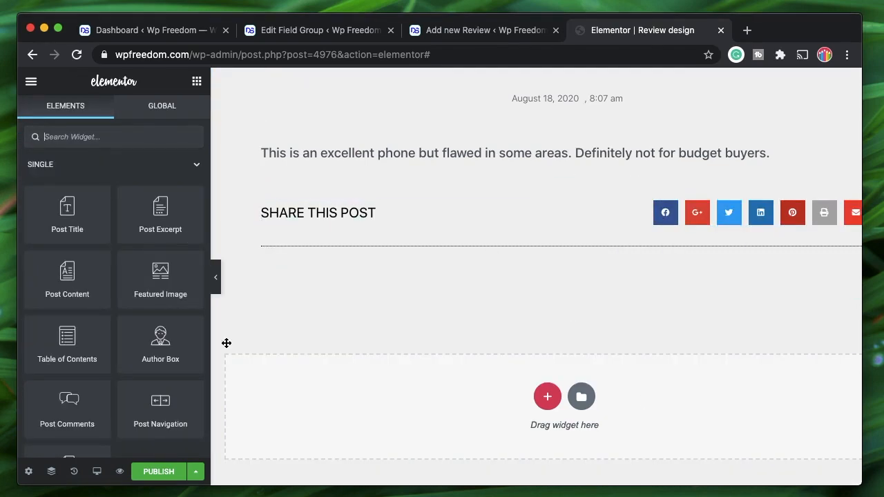
- Open the Navigator and inspect the layout's Featured Image, Author Box, Post Title and Post Info widgets in turn
{"action": "left_click", "coordinate": [51, 472]}
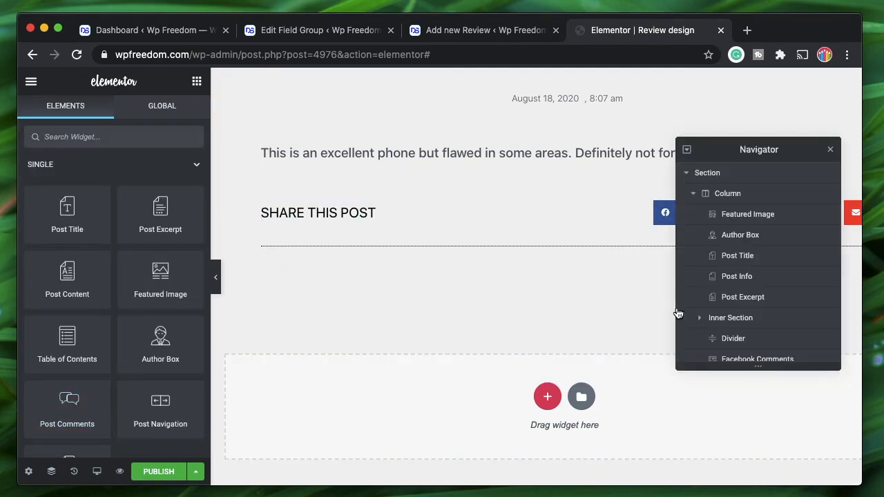
{"action": "left_click", "coordinate": [767, 215]}
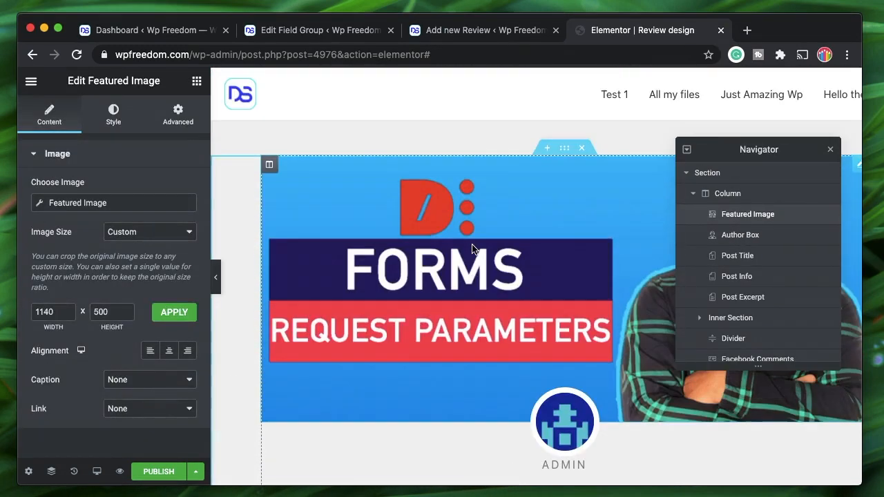
{"action": "left_click", "coordinate": [767, 235]}
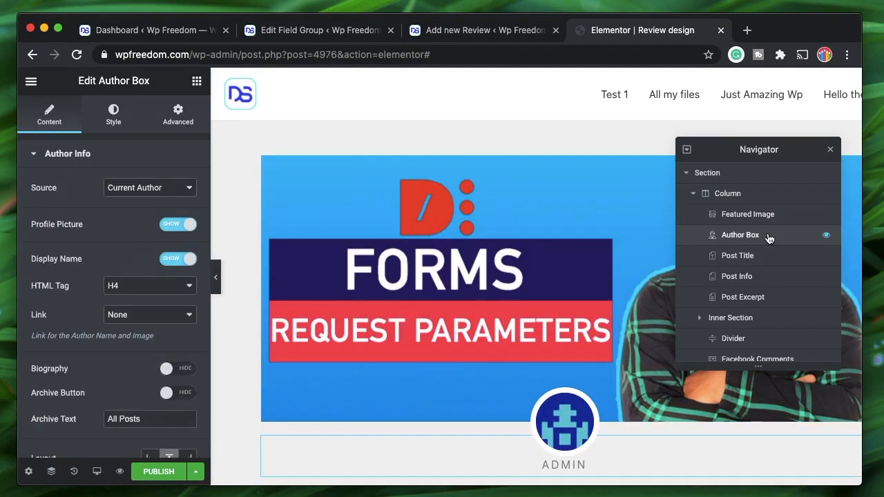
{"action": "left_click", "coordinate": [753, 259]}
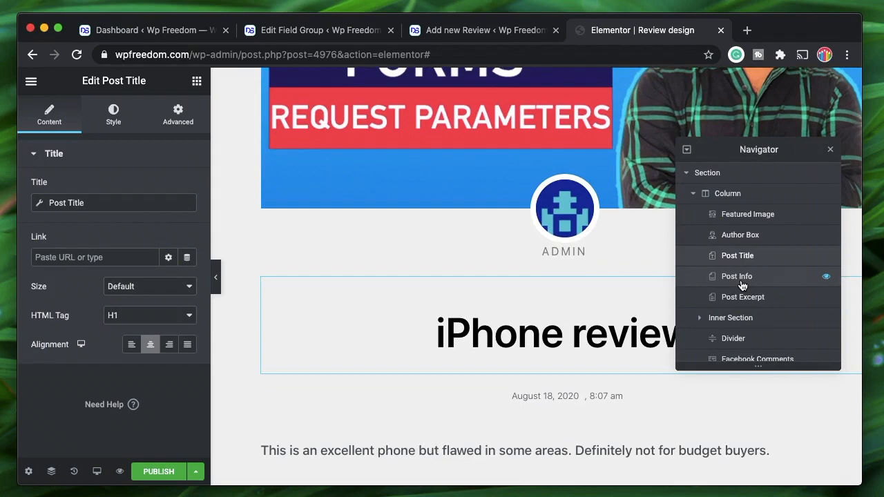
{"action": "left_click", "coordinate": [742, 283]}
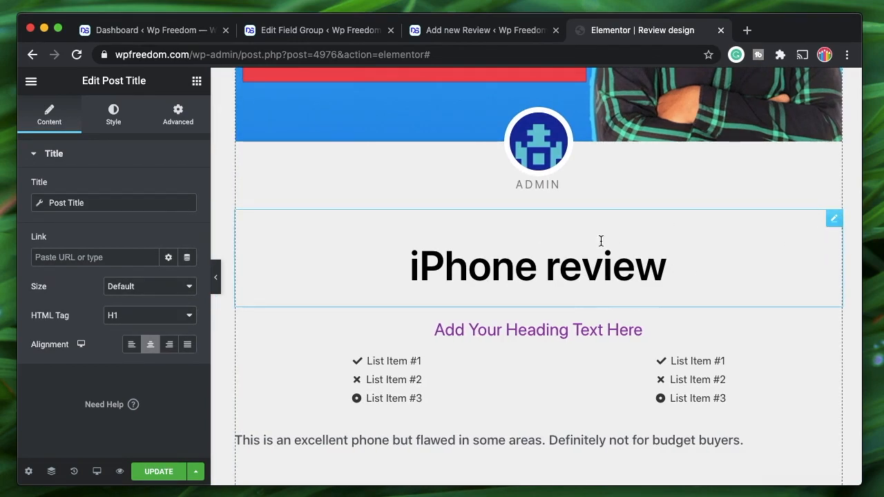
- Delete the icon lists from both columns of the inner section beneath the "Add Your Heading Text Here" heading
{"action": "scroll", "coordinate": [608, 249], "scroll_direction": "down", "scroll_amount": 1}
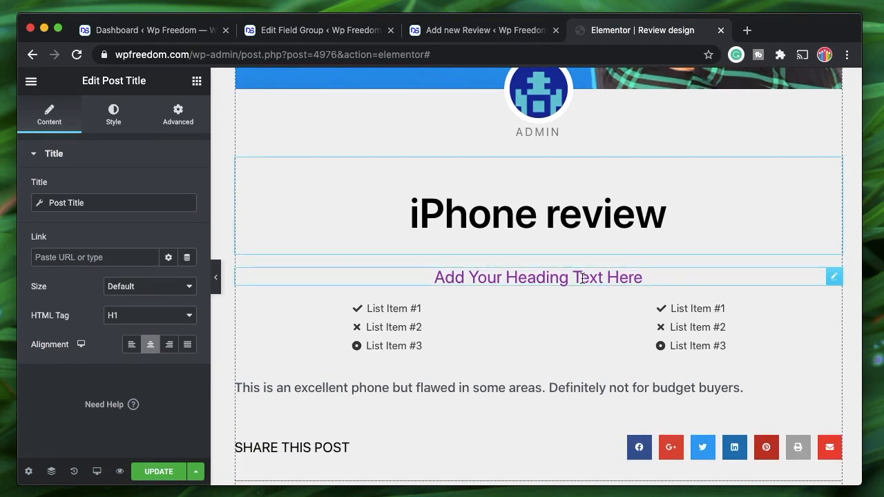
{"action": "left_click", "coordinate": [584, 279]}
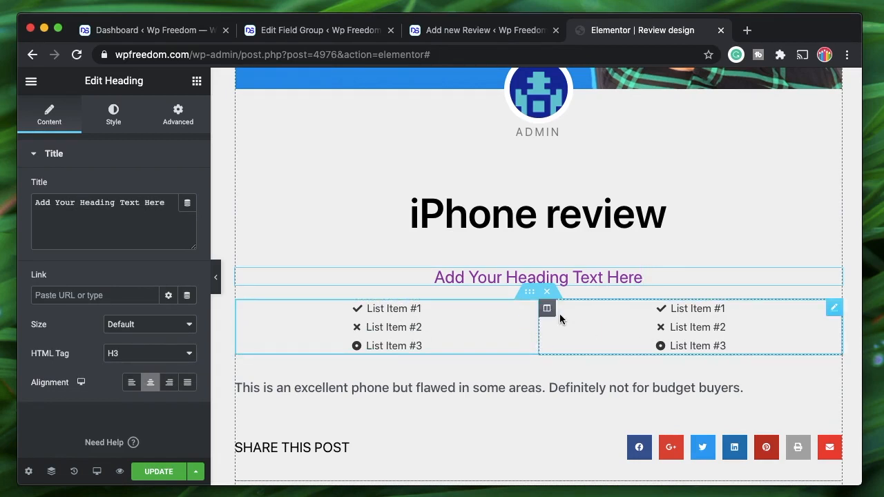
{"action": "right_click", "coordinate": [434, 326]}
{"action": "left_click", "coordinate": [484, 470]}
{"action": "right_click", "coordinate": [693, 326]}
{"action": "left_click", "coordinate": [721, 471]}
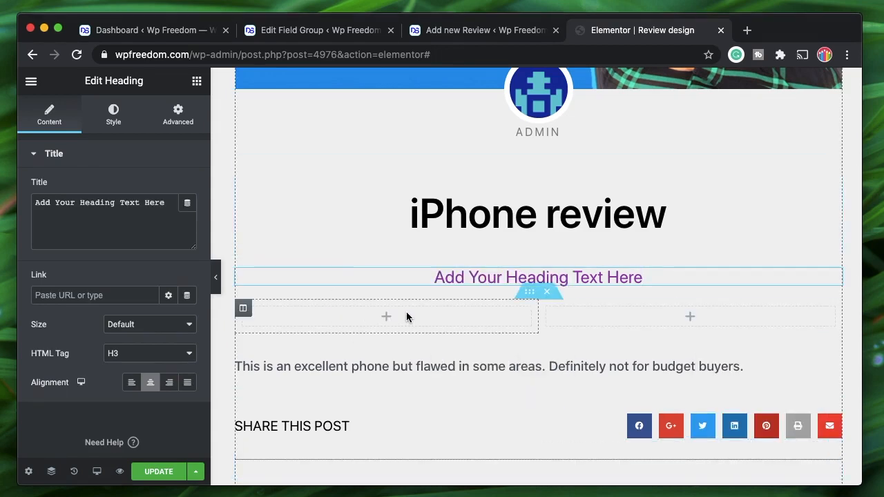
- Check the Pros field's type in the Review fields group, and return to the Review design template
{"action": "left_click", "coordinate": [384, 323]}
{"action": "left_click", "coordinate": [340, 32]}
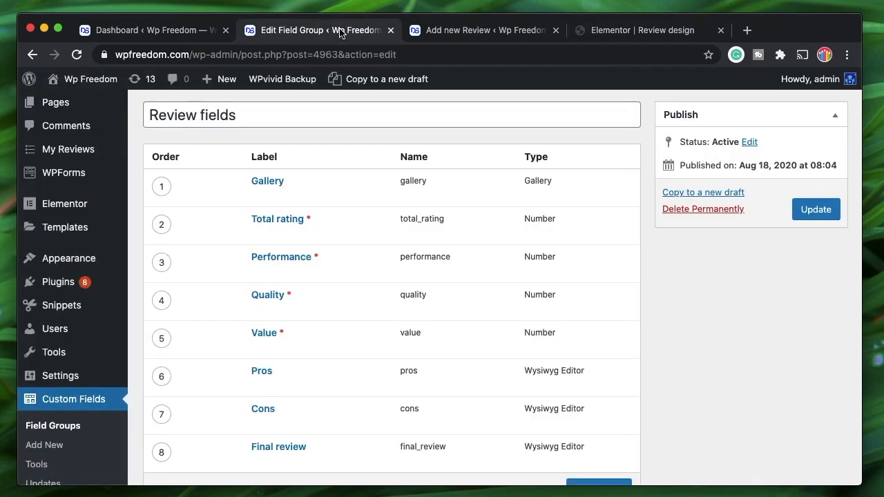
{"action": "scroll", "coordinate": [363, 354], "scroll_direction": "down", "scroll_amount": 2}
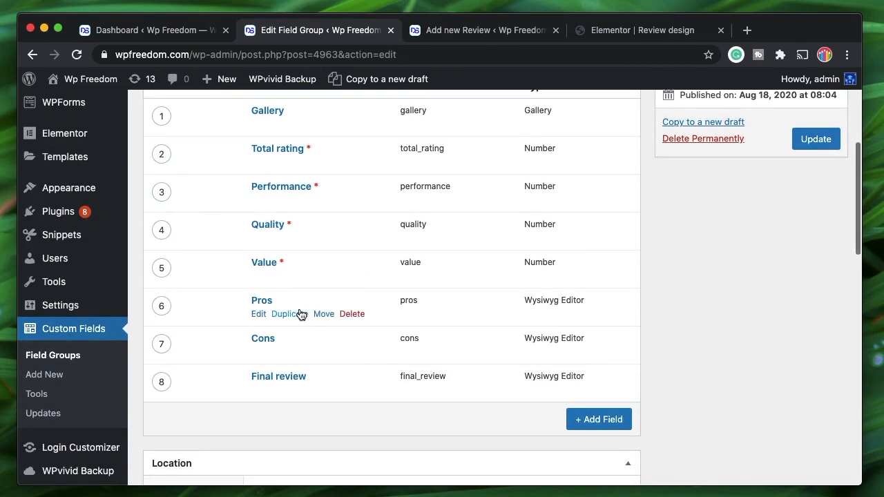
{"action": "triple_click", "coordinate": [544, 302]}
{"action": "triple_click", "coordinate": [544, 302]}
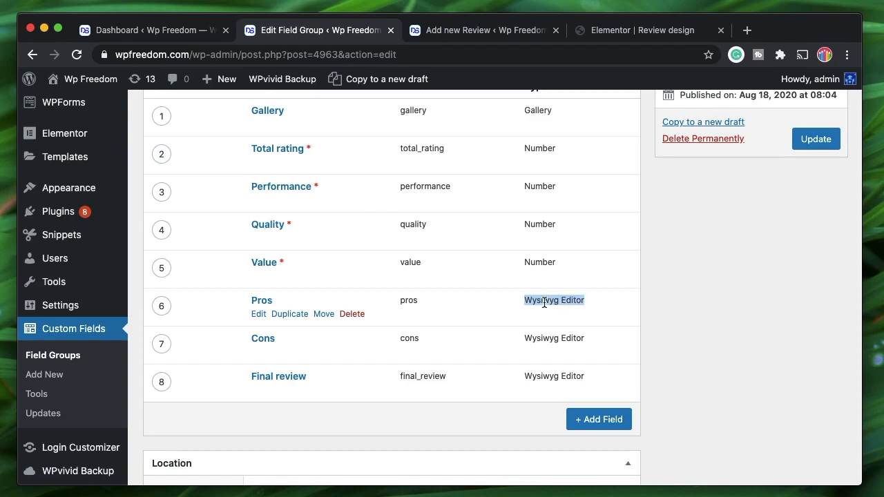
{"action": "left_click", "coordinate": [622, 29]}
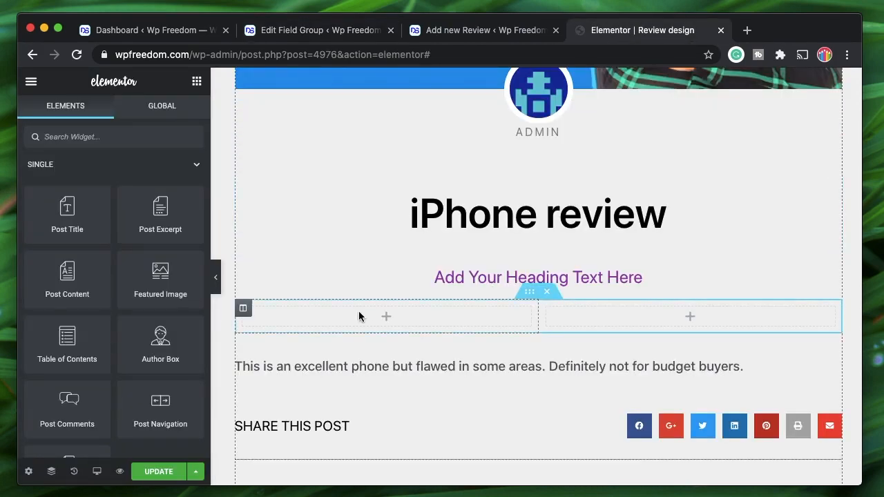
- Find the Text Editor widget and place one in each of the two empty inner section columns
{"action": "left_click", "coordinate": [88, 138]}
{"action": "type", "text": "text"}
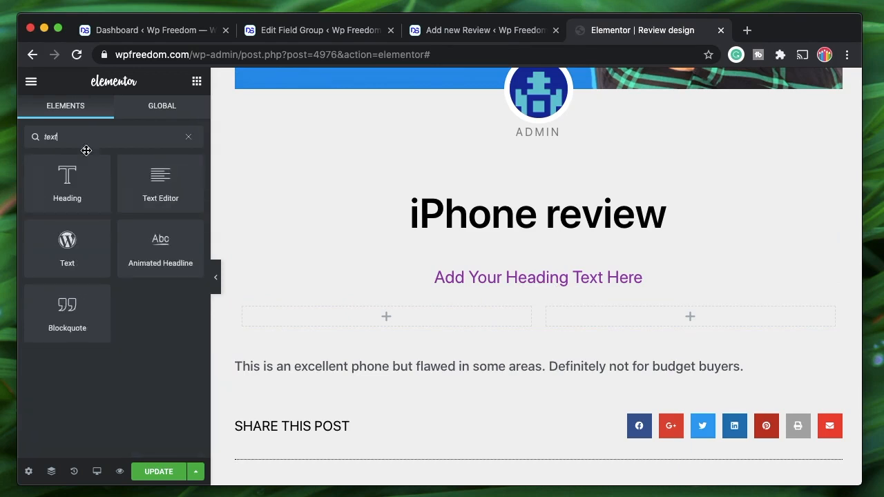
{"action": "left_click_drag", "start_coordinate": [161, 191], "coordinate": [375, 322]}
{"action": "left_click", "coordinate": [196, 83]}
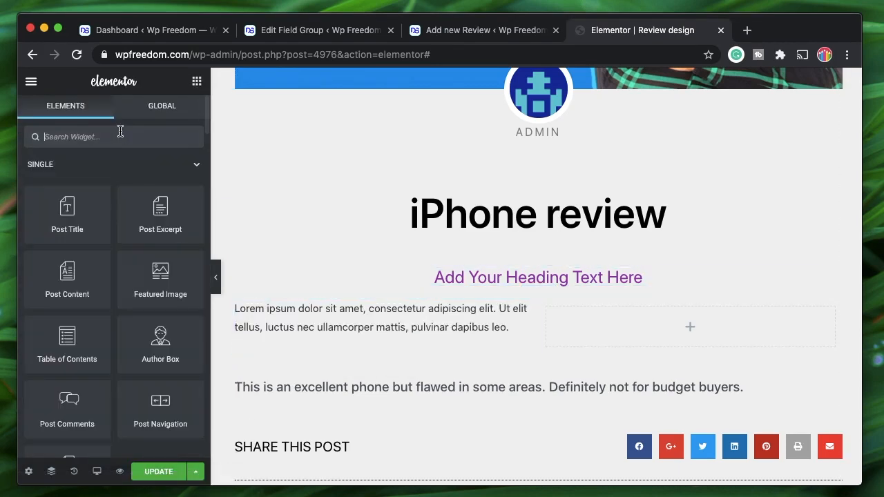
{"action": "type", "text": "text"}
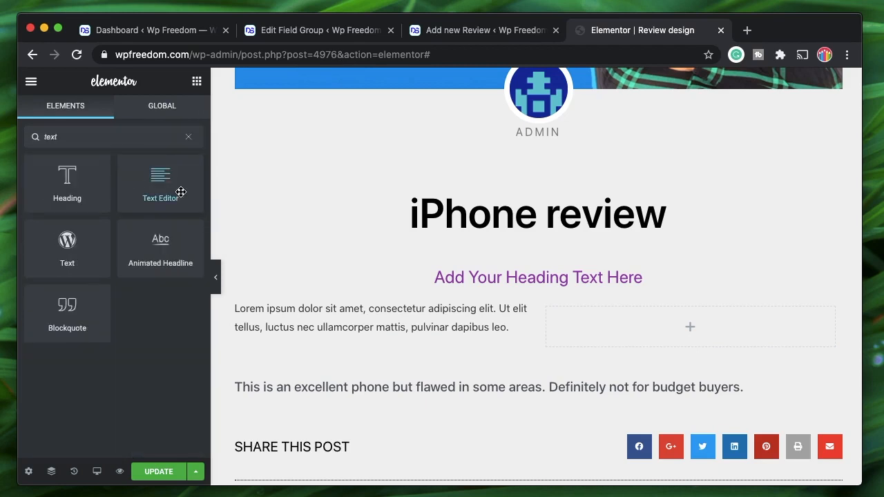
{"action": "left_click_drag", "start_coordinate": [158, 197], "coordinate": [664, 339]}
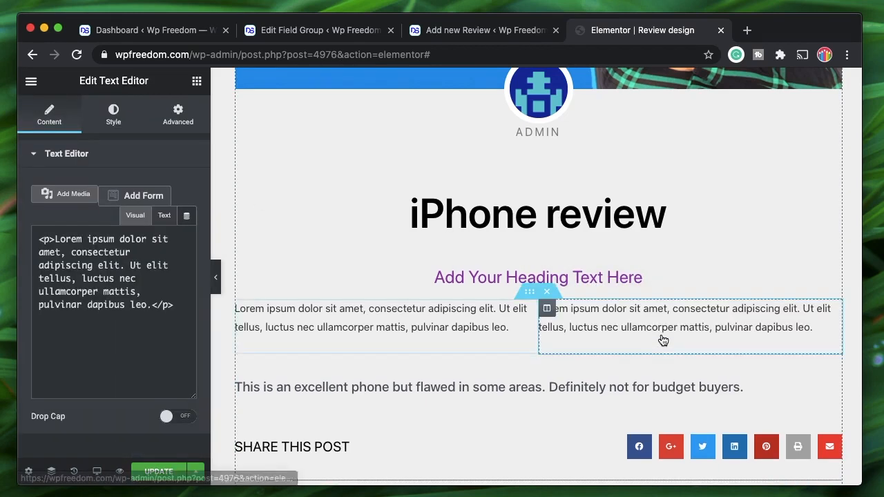
- Link the right-hand text editor's content to the ACF Field dynamic tag with the key Pros
{"action": "left_click", "coordinate": [187, 215]}
{"action": "scroll", "coordinate": [201, 332], "scroll_direction": "down", "scroll_amount": 10}
{"action": "left_click", "coordinate": [204, 430]}
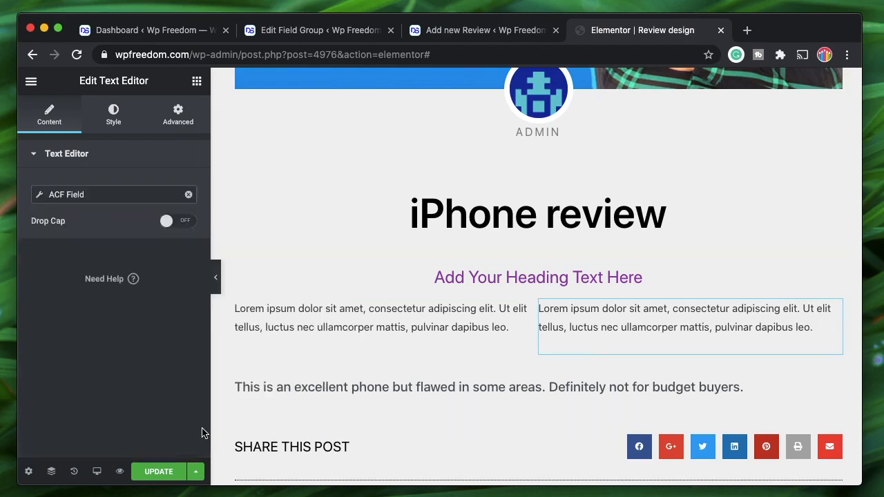
{"action": "left_click", "coordinate": [99, 199]}
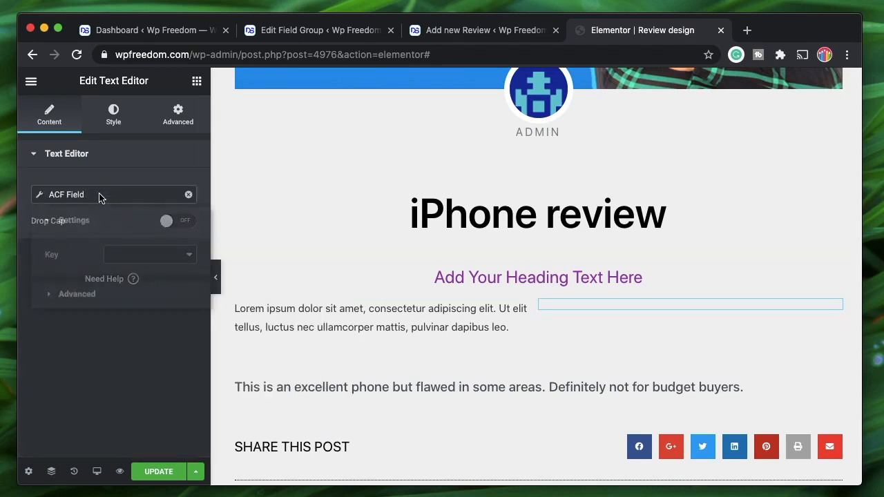
{"action": "left_click", "coordinate": [148, 256]}
{"action": "left_click", "coordinate": [130, 312]}
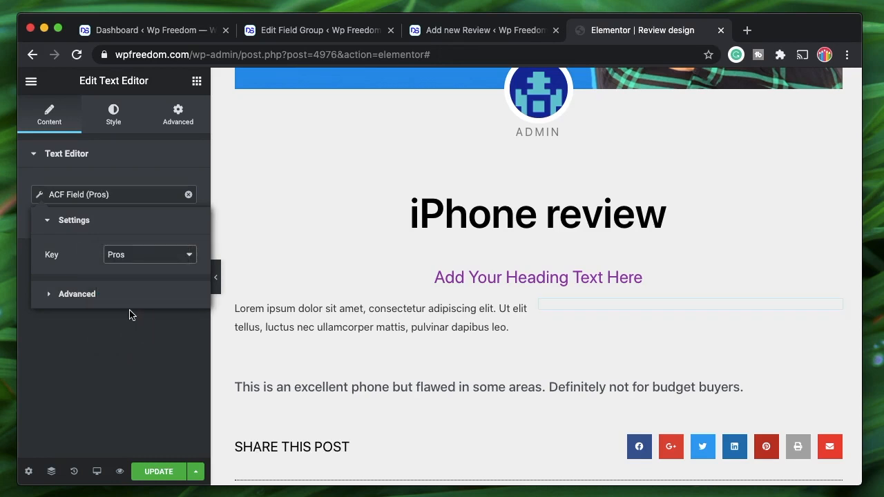
- Change the ACF Field key of the right-hand text editor to Cons
{"action": "left_click", "coordinate": [388, 323]}
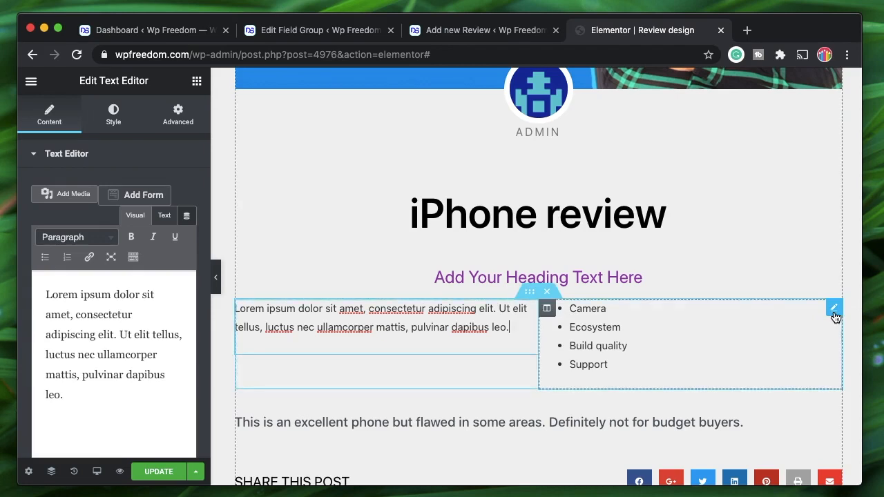
{"action": "left_click", "coordinate": [834, 312]}
{"action": "left_click", "coordinate": [106, 195]}
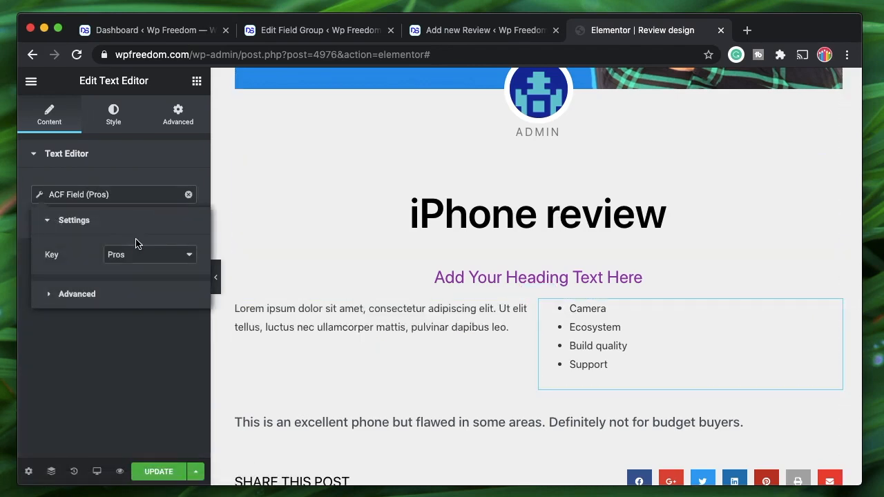
{"action": "left_click", "coordinate": [140, 254]}
{"action": "left_click", "coordinate": [132, 266]}
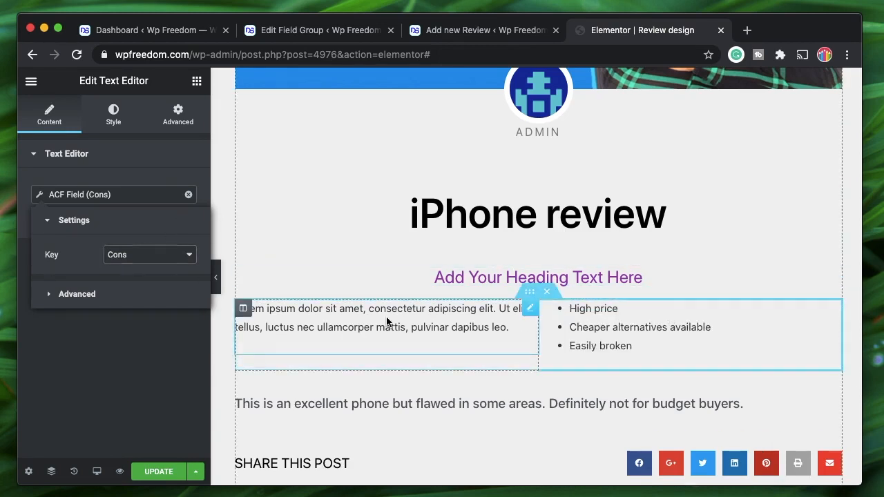
- Link the left-hand text editor's content to the ACF Field dynamic tag with the key Pros and collapse its settings
{"action": "left_click", "coordinate": [330, 315]}
{"action": "left_click", "coordinate": [187, 216]}
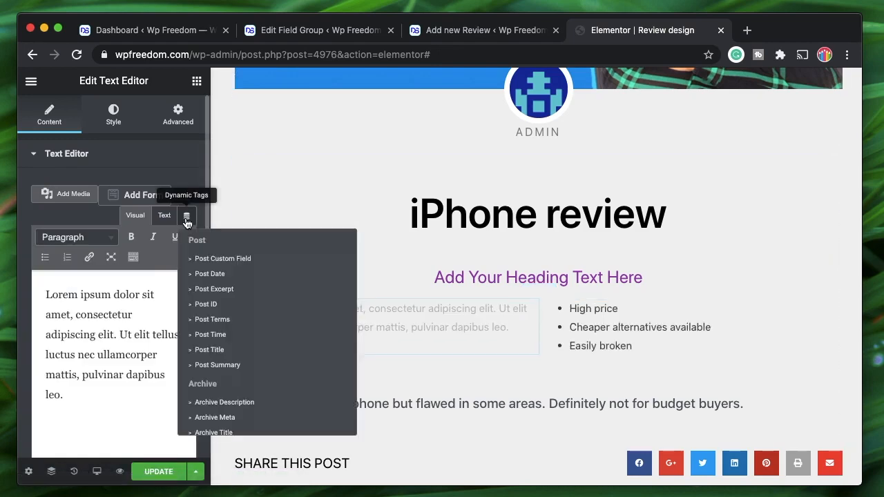
{"action": "scroll", "coordinate": [223, 359], "scroll_direction": "down", "scroll_amount": 5}
{"action": "left_click", "coordinate": [228, 422]}
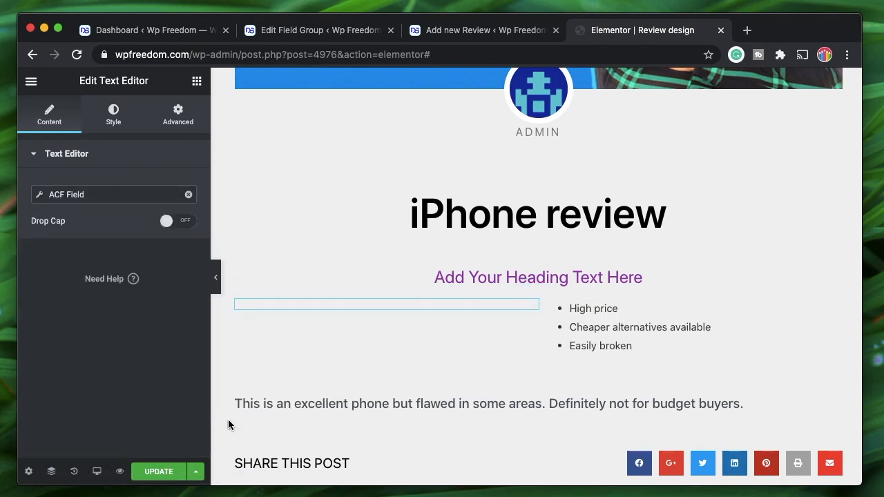
{"action": "left_click", "coordinate": [127, 194]}
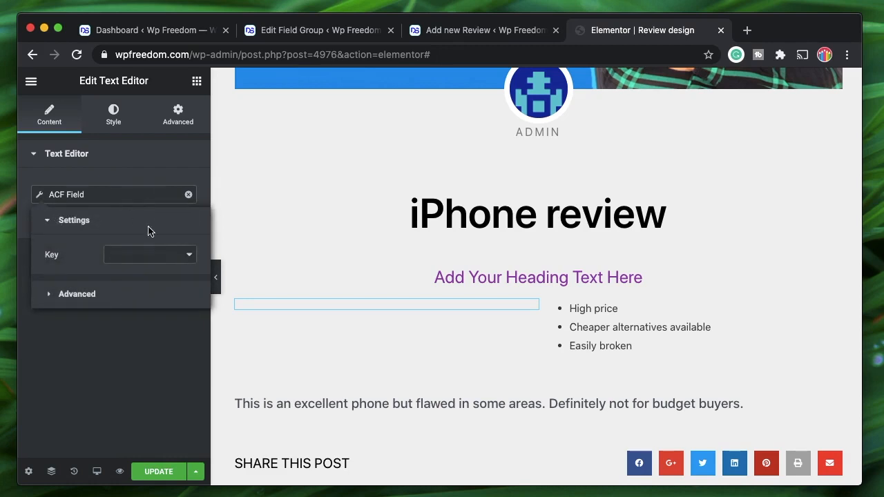
{"action": "left_click", "coordinate": [172, 257]}
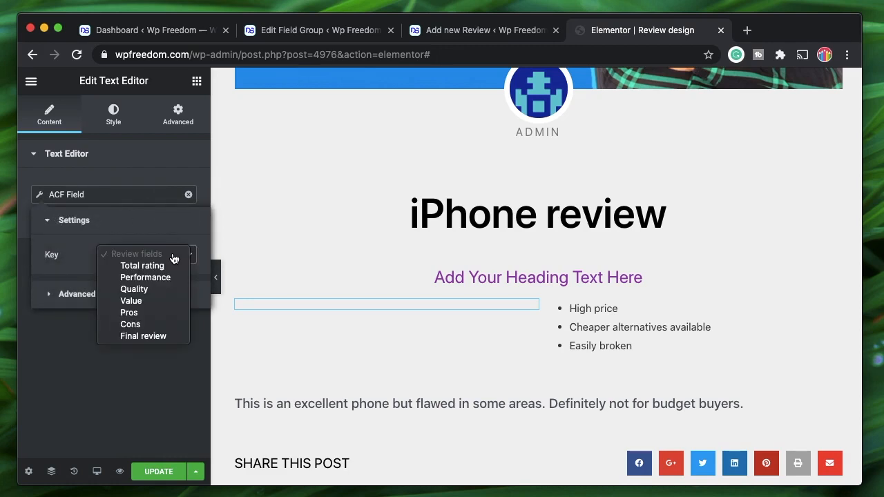
{"action": "left_click", "coordinate": [156, 313]}
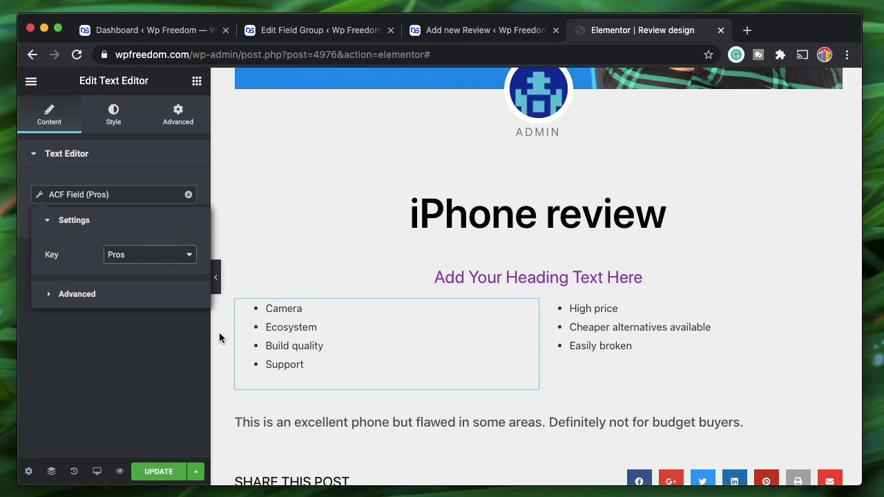
{"action": "left_click", "coordinate": [127, 150]}
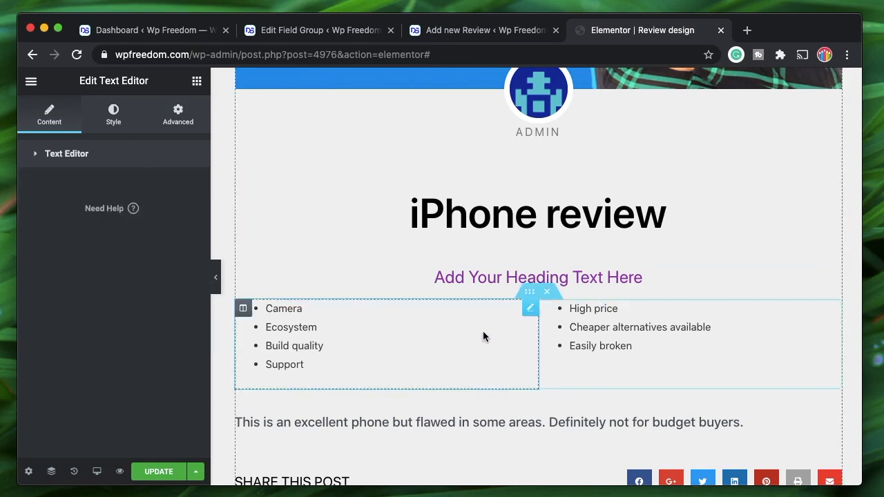
- Duplicate the pros and cons inner section and delete the Pros text editor from the upper copy
{"action": "right_click", "coordinate": [530, 296]}
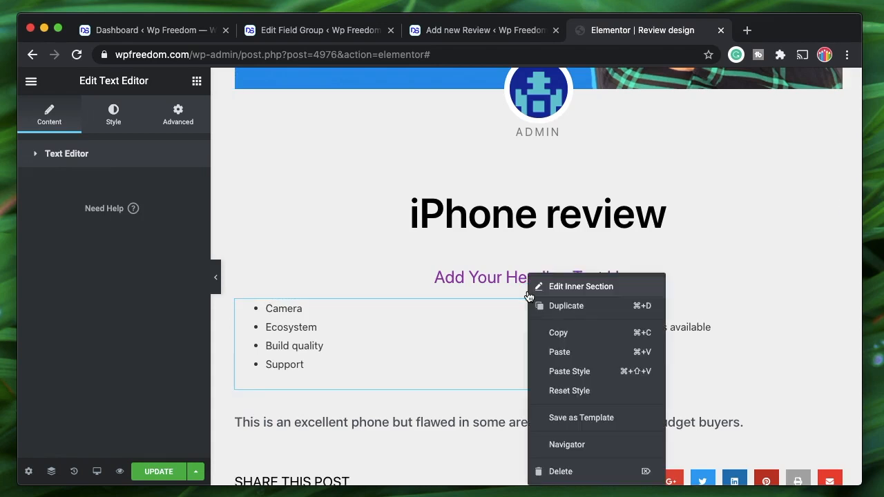
{"action": "left_click", "coordinate": [566, 306]}
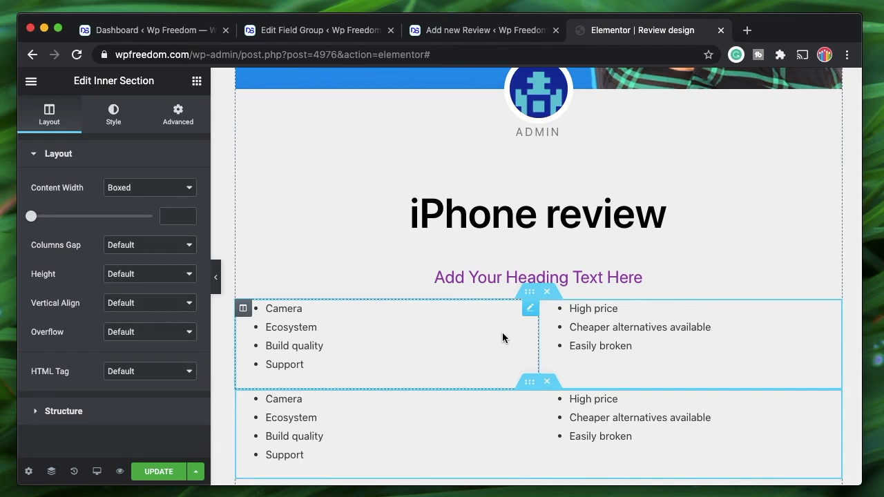
{"action": "right_click", "coordinate": [465, 335]}
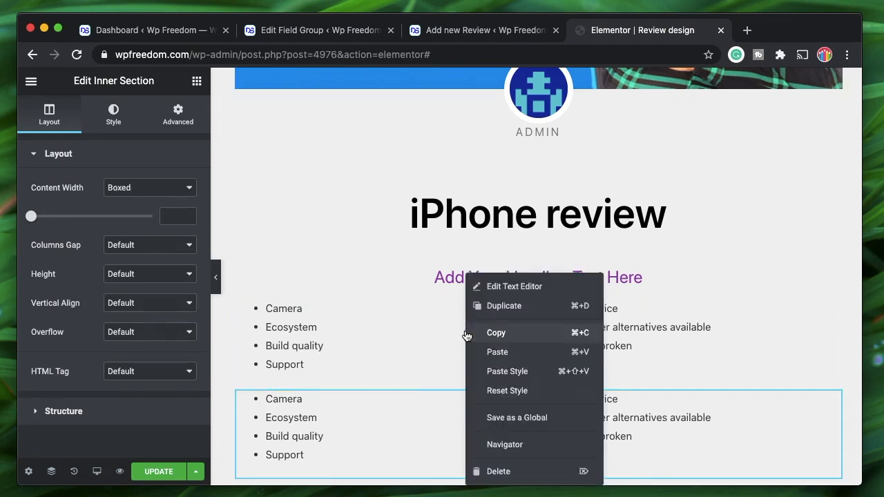
{"action": "left_click", "coordinate": [498, 472]}
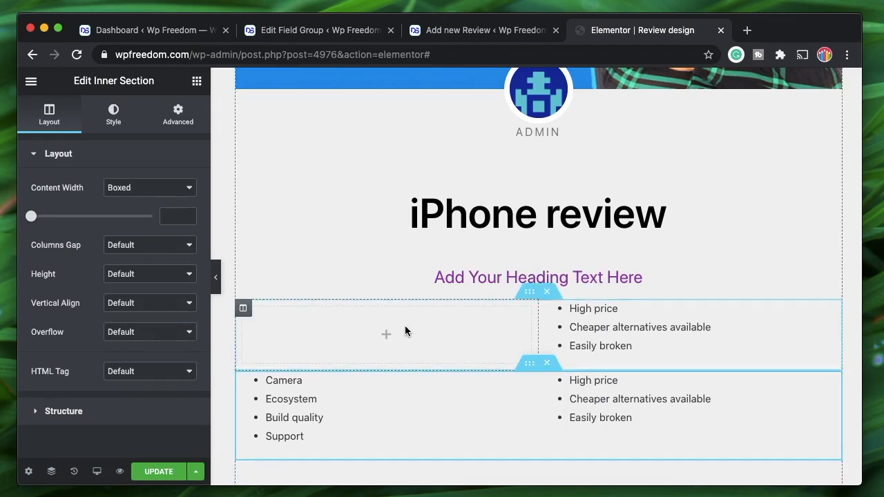
- Add a Heading widget to the empty left column of the upper inner section and delete the Cons text editor beside it
{"action": "left_click", "coordinate": [387, 334]}
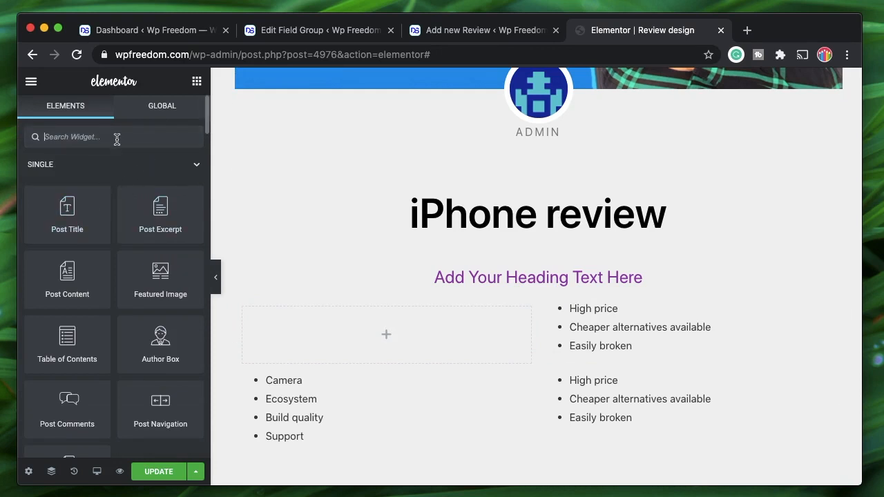
{"action": "type", "text": "te"}
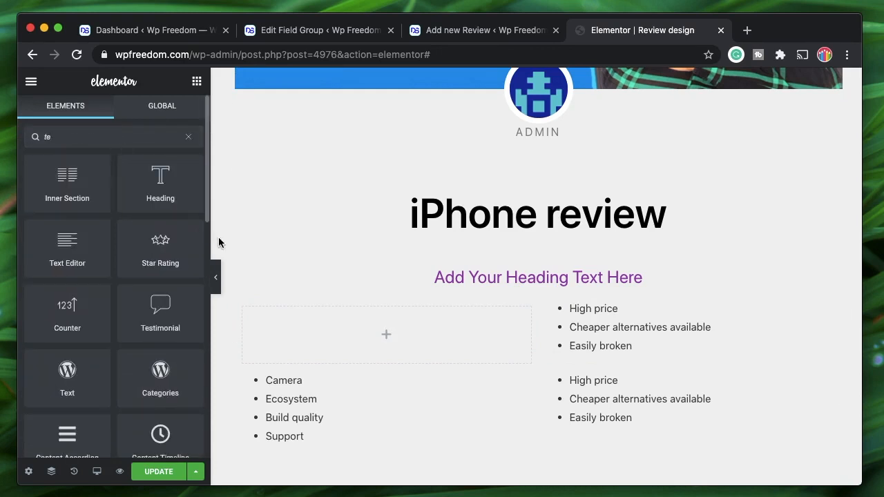
{"action": "left_click_drag", "start_coordinate": [165, 193], "coordinate": [412, 347]}
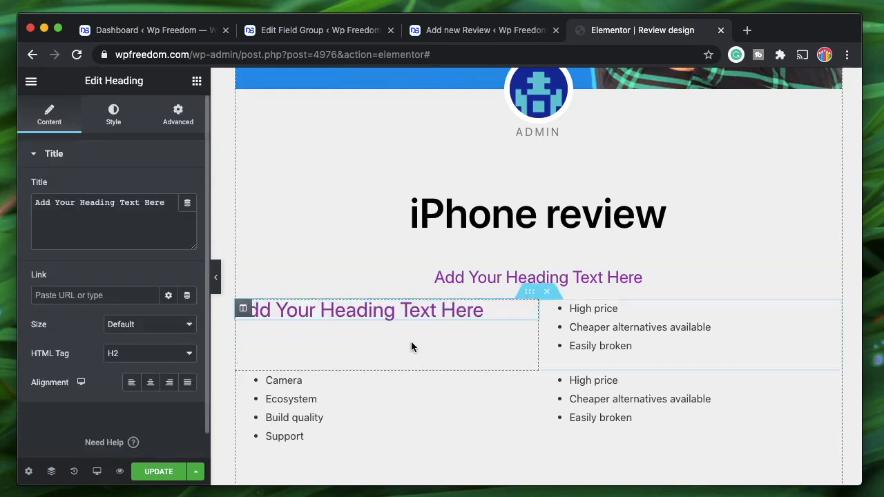
{"action": "right_click", "coordinate": [722, 320]}
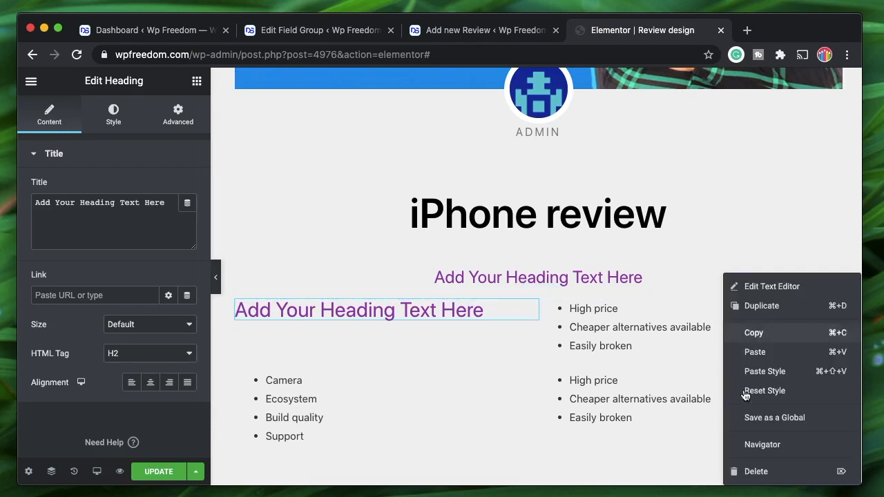
{"action": "left_click", "coordinate": [764, 477]}
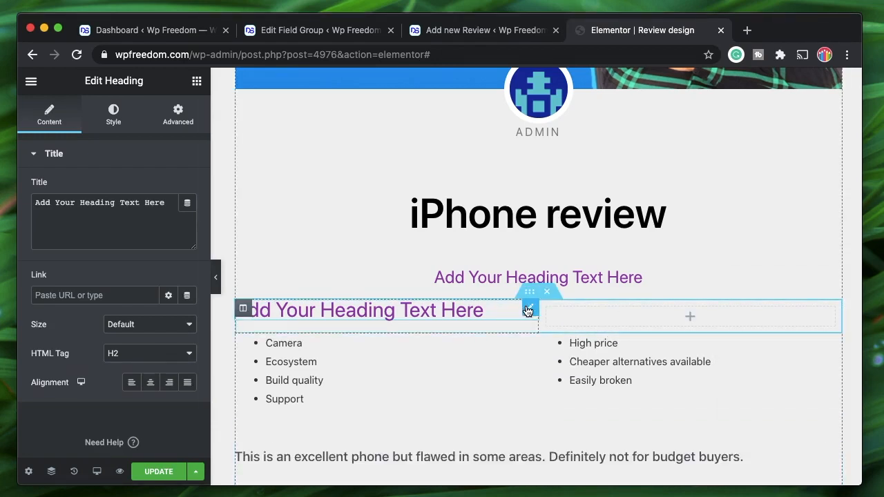
- Duplicate the column holding the new heading and delete the empty column in the same inner section
{"action": "right_click", "coordinate": [243, 313]}
{"action": "left_click", "coordinate": [315, 306]}
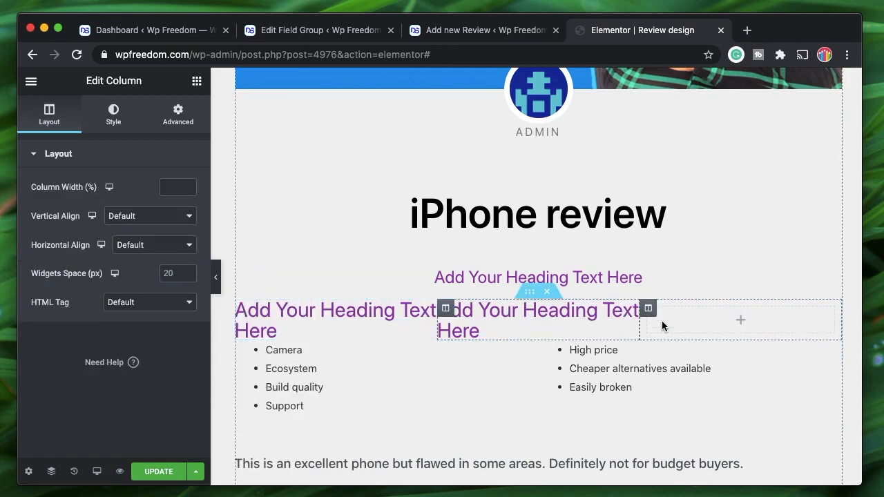
{"action": "right_click", "coordinate": [648, 308]}
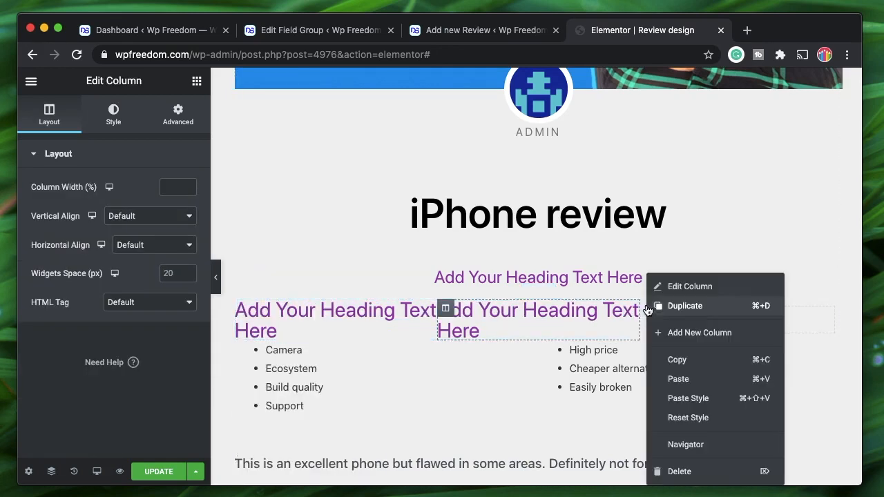
{"action": "left_click", "coordinate": [693, 472]}
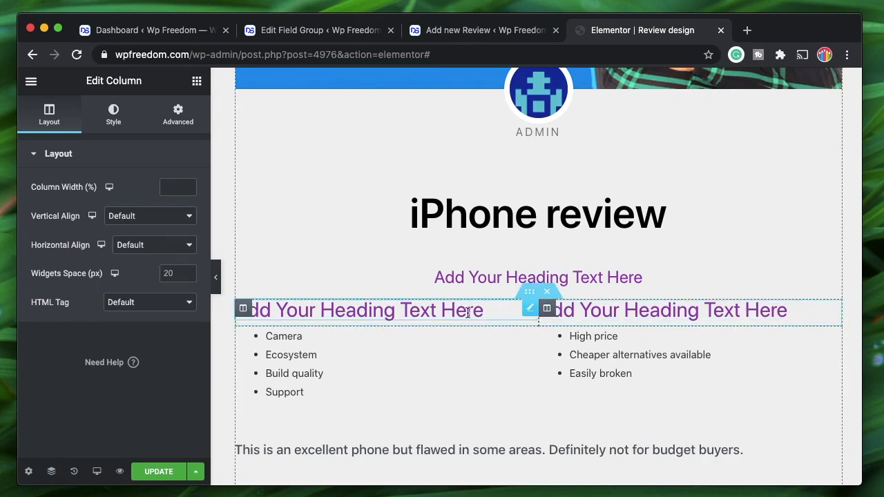
- Set the HTML tag of the heading above the pros list to H4
{"action": "left_click", "coordinate": [525, 311]}
{"action": "left_click", "coordinate": [154, 357]}
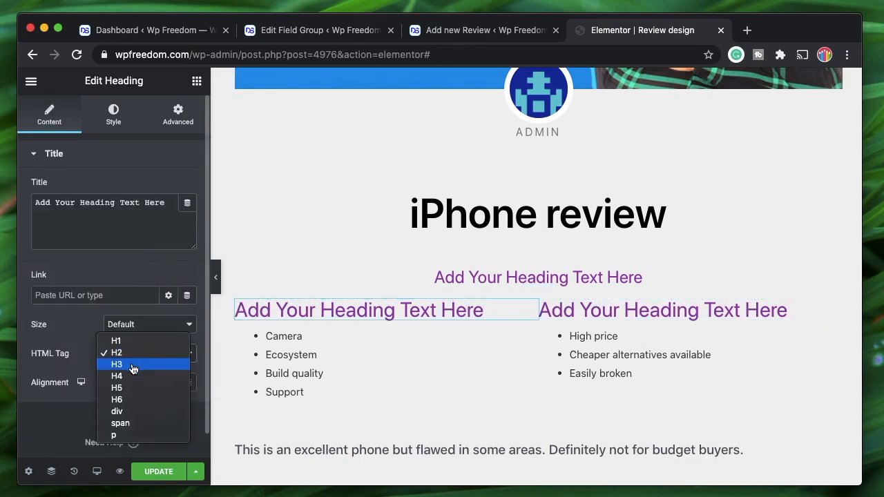
{"action": "left_click", "coordinate": [134, 377]}
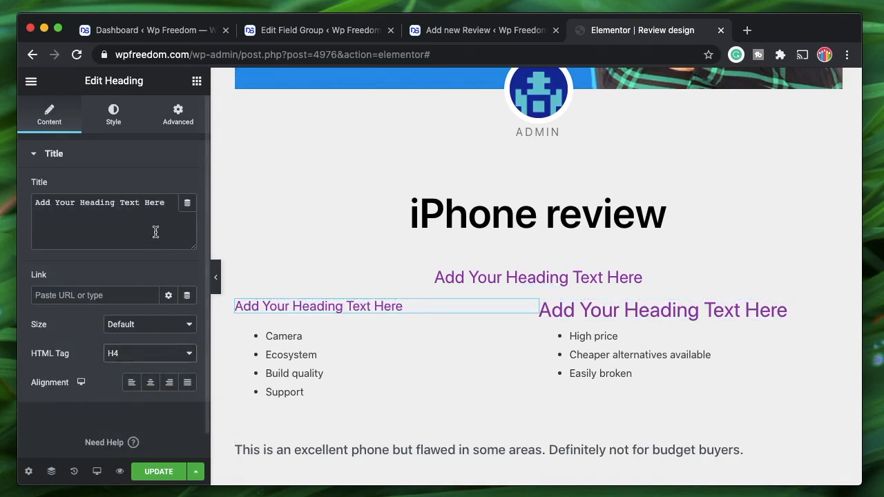
{"action": "left_click", "coordinate": [187, 209]}
{"action": "scroll", "coordinate": [111, 322], "scroll_direction": "down", "scroll_amount": 10}
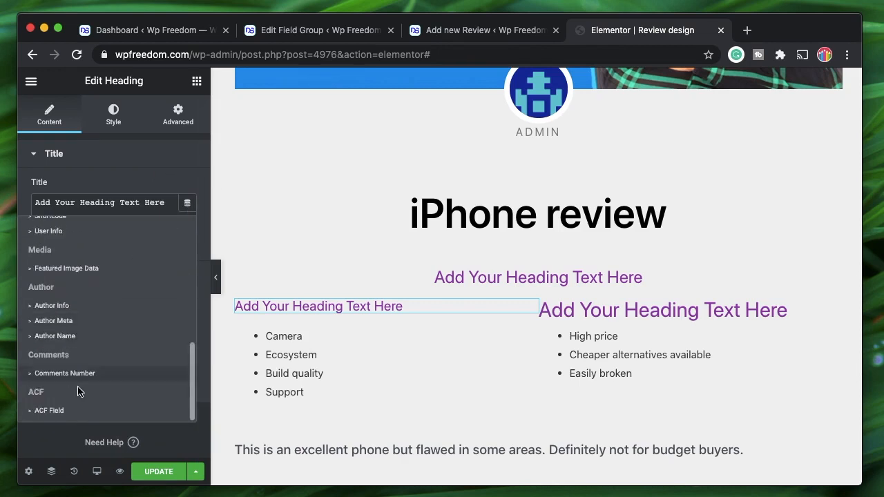
{"action": "left_click", "coordinate": [80, 412]}
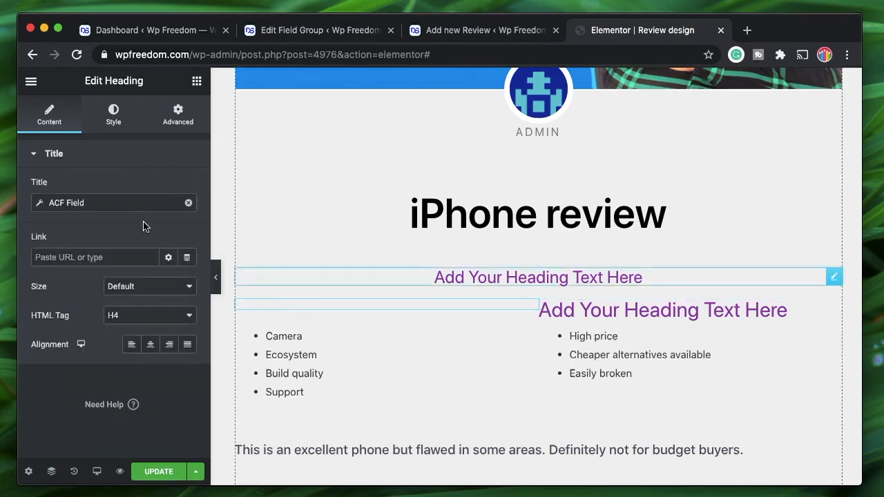
{"action": "left_click", "coordinate": [189, 204]}
- Change the title of the heading above the pros list to Pros and align it left
{"action": "triple_click", "coordinate": [129, 202]}
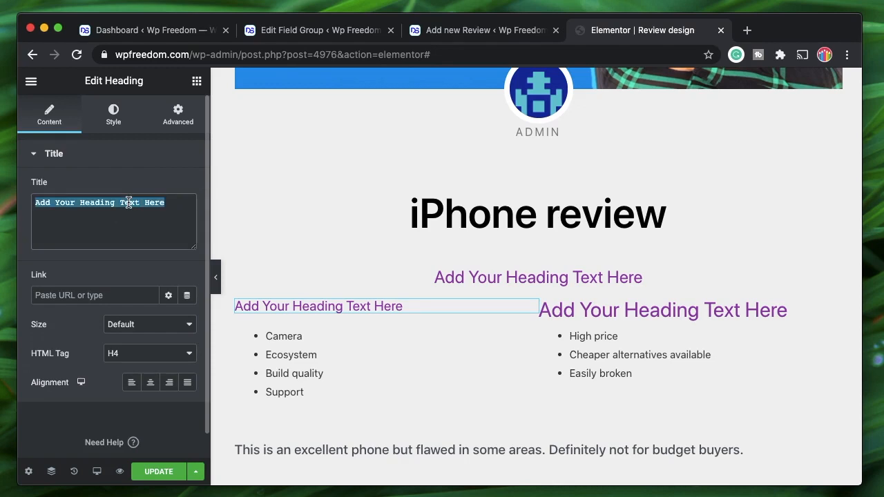
{"action": "type", "text": "Pros"}
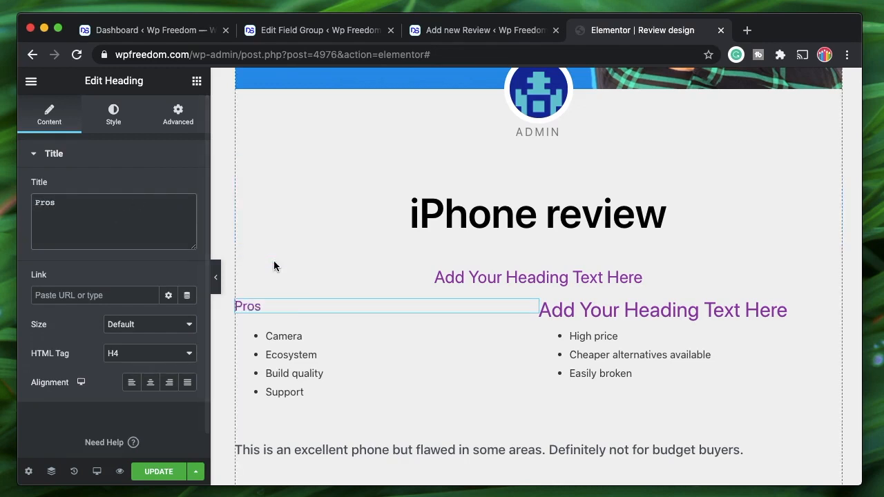
{"action": "left_click", "coordinate": [150, 382]}
{"action": "left_click", "coordinate": [134, 384]}
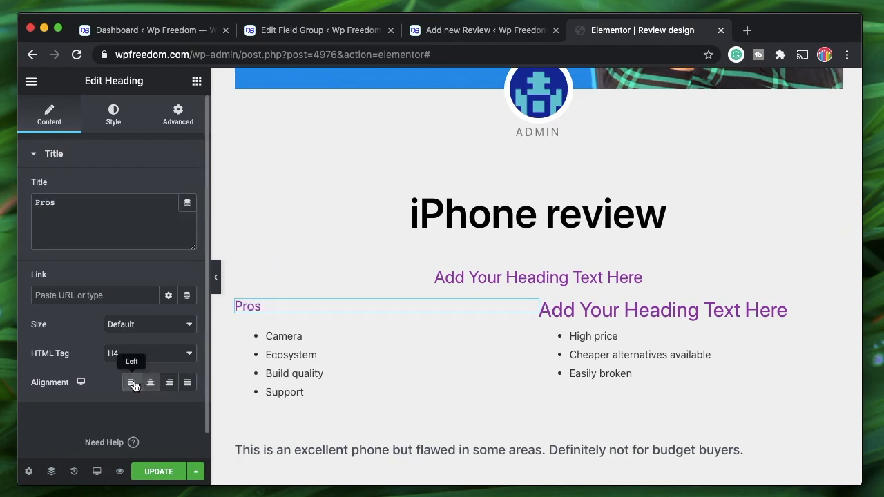
- Set the heading above the cons list to HTML tag H4 and change its title to Cons
{"action": "left_click", "coordinate": [709, 322]}
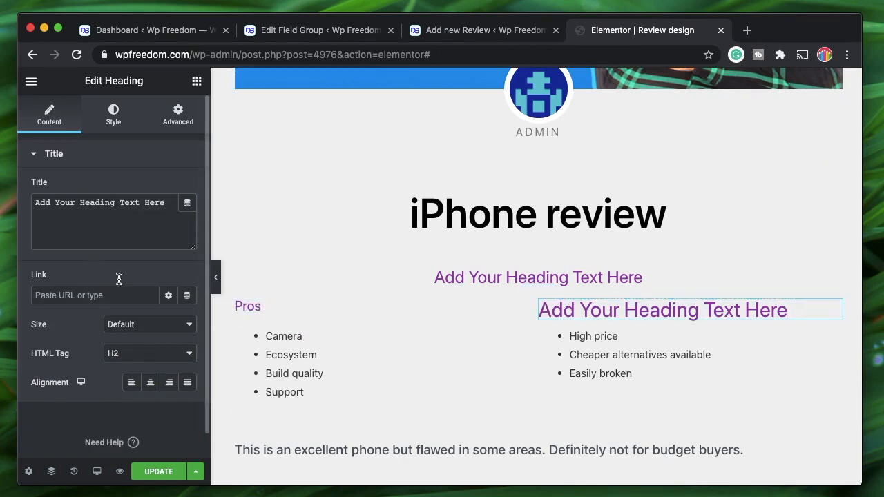
{"action": "left_click", "coordinate": [158, 353]}
{"action": "left_click", "coordinate": [157, 375]}
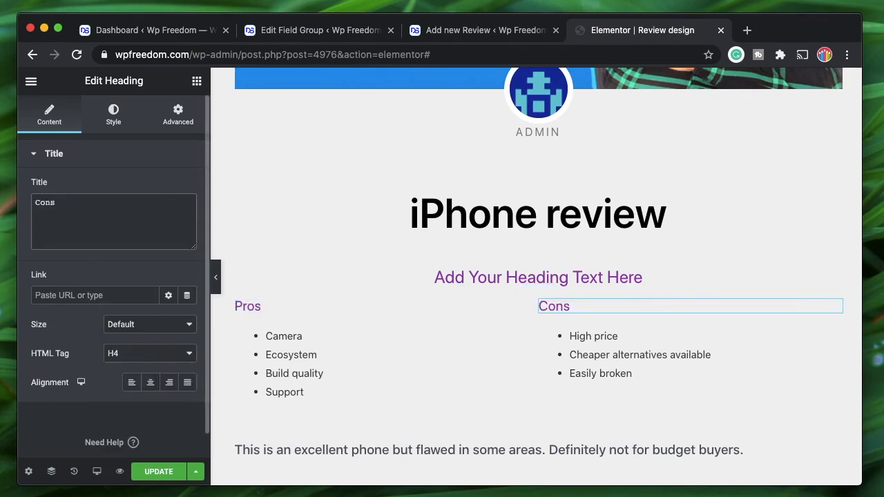
- Search the widgets for Star Rating and try to place it at the centred placeholder heading below the review title
{"action": "left_click", "coordinate": [530, 277]}
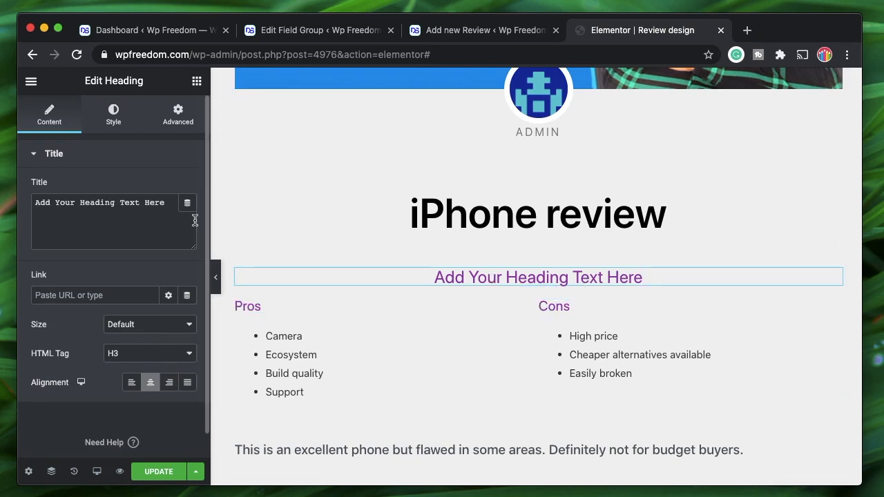
{"action": "right_click", "coordinate": [421, 277]}
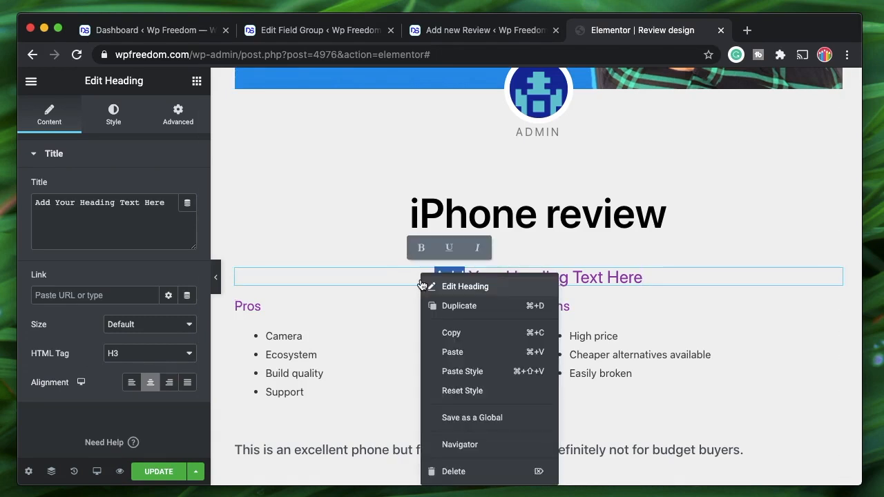
{"action": "left_click", "coordinate": [425, 286]}
{"action": "left_click", "coordinate": [196, 81]}
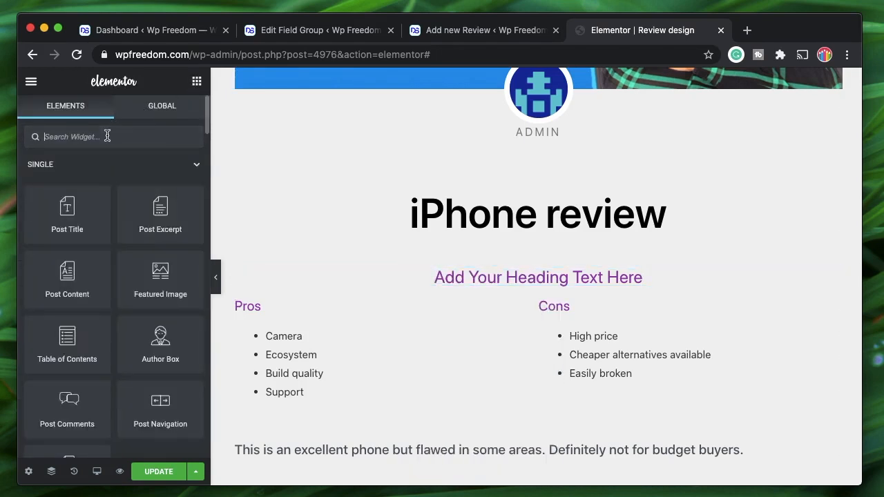
{"action": "type", "text": "re"}
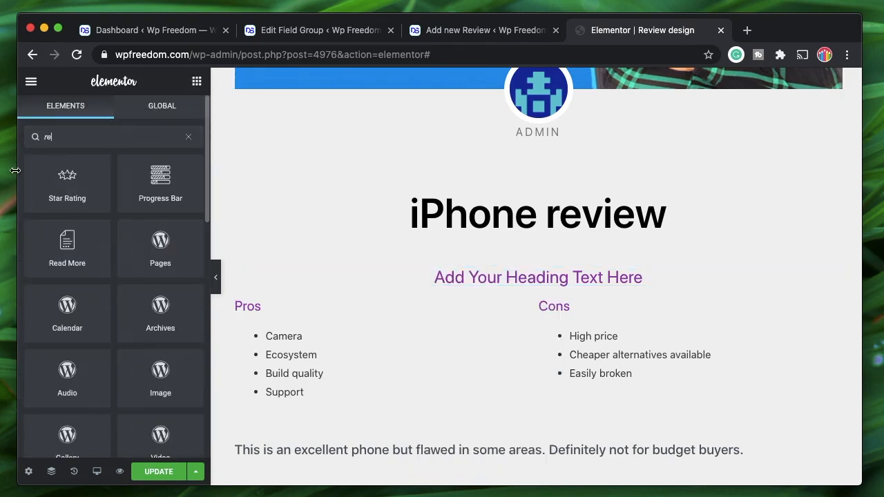
{"action": "left_click_drag", "start_coordinate": [67, 188], "coordinate": [564, 283]}
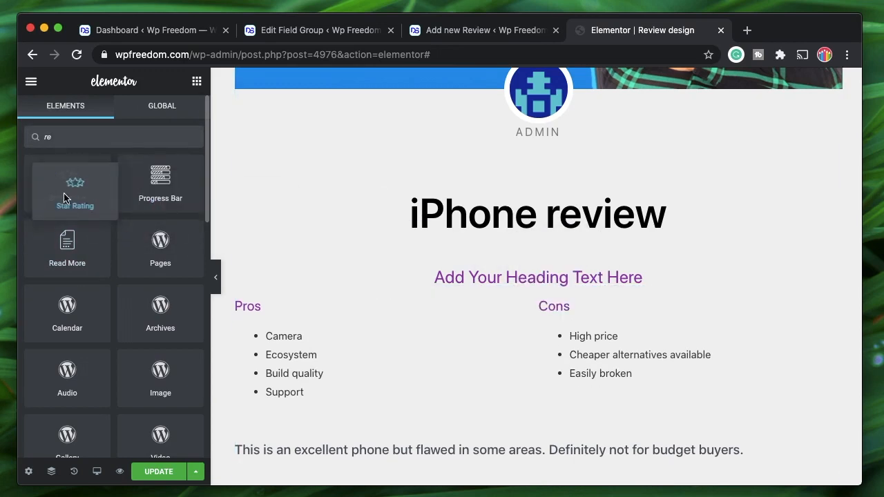
{"action": "right_click", "coordinate": [554, 278]}
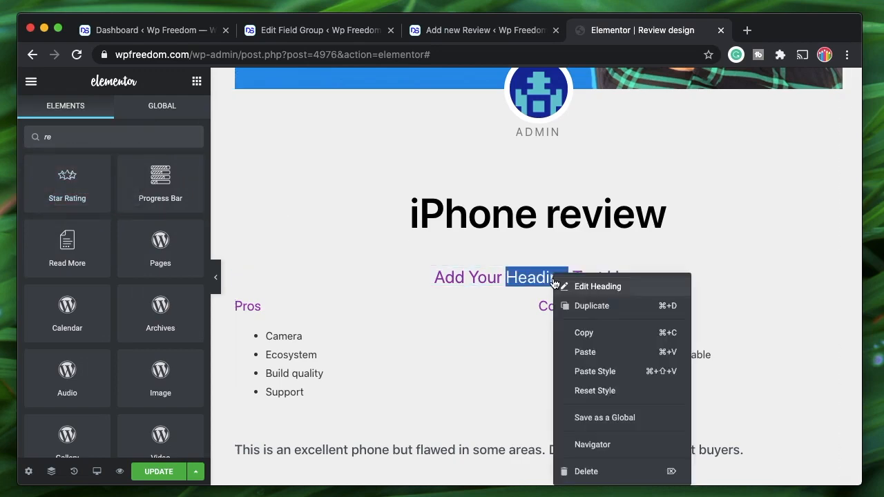
- Delete the placeholder heading below the iPhone review title
{"action": "left_click", "coordinate": [589, 473]}
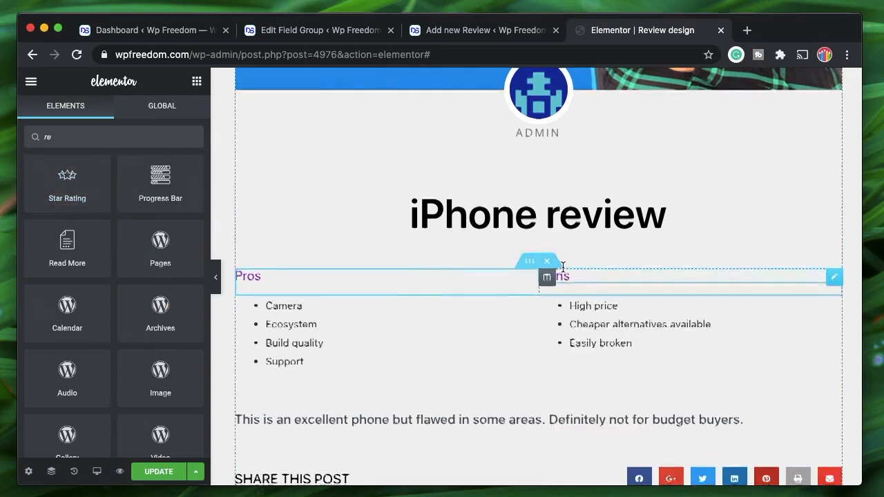
- Examine the review template's layout from the featured image down to the share buttons
{"action": "scroll", "coordinate": [563, 267], "scroll_direction": "up", "scroll_amount": 2}
{"action": "scroll", "coordinate": [563, 270], "scroll_direction": "up", "scroll_amount": 5}
{"action": "scroll", "coordinate": [564, 270], "scroll_direction": "down", "scroll_amount": 3}
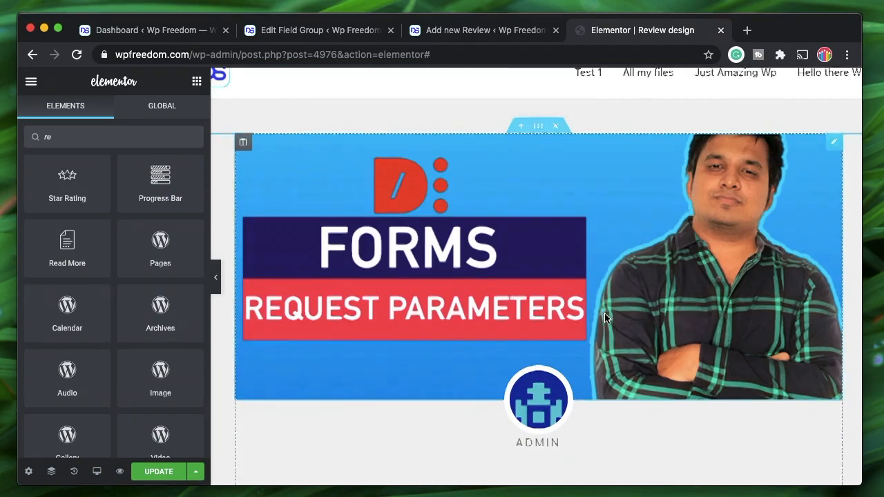
{"action": "scroll", "coordinate": [518, 411], "scroll_direction": "down", "scroll_amount": 1}
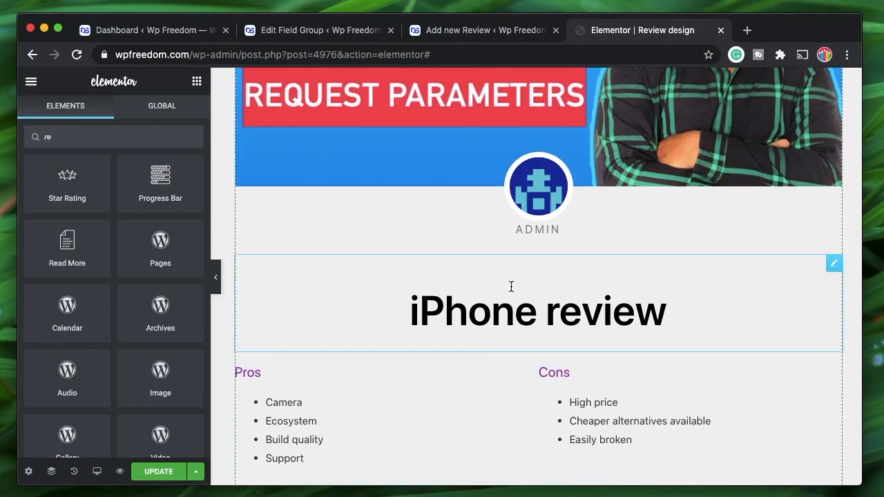
{"action": "scroll", "coordinate": [514, 283], "scroll_direction": "up", "scroll_amount": 4}
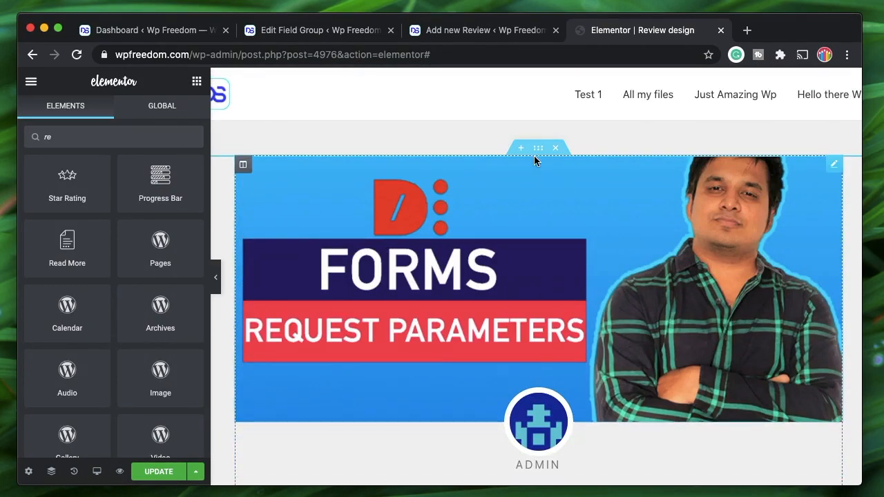
{"action": "scroll", "coordinate": [513, 339], "scroll_direction": "down", "scroll_amount": 5}
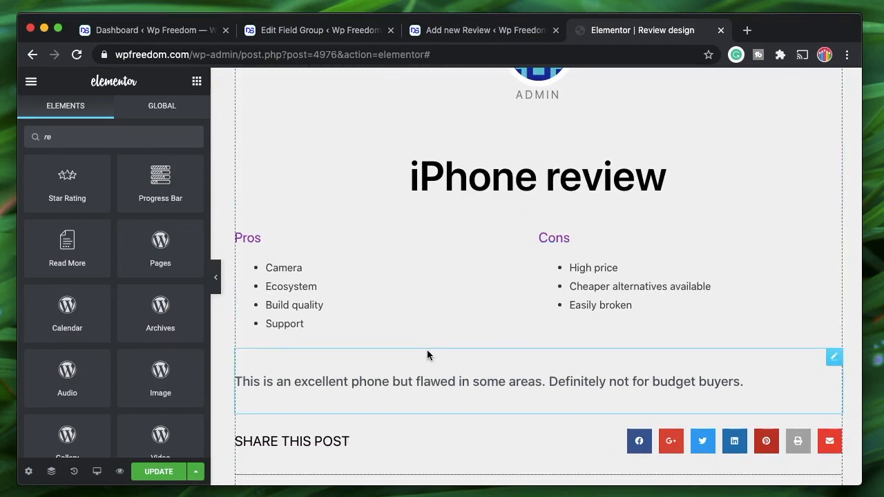
{"action": "scroll", "coordinate": [427, 355], "scroll_direction": "down", "scroll_amount": 2}
{"action": "scroll", "coordinate": [426, 352], "scroll_direction": "up", "scroll_amount": 5}
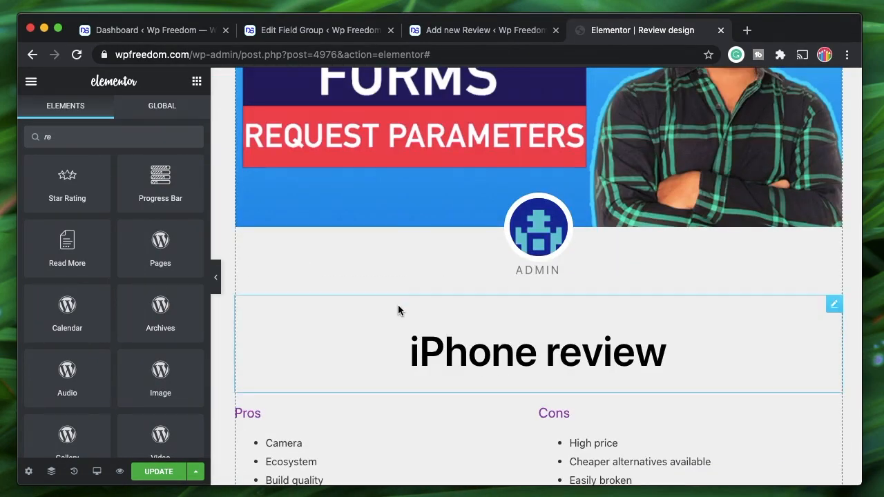
{"action": "scroll", "coordinate": [398, 311], "scroll_direction": "up", "scroll_amount": 3}
{"action": "scroll", "coordinate": [398, 310], "scroll_direction": "down", "scroll_amount": 7}
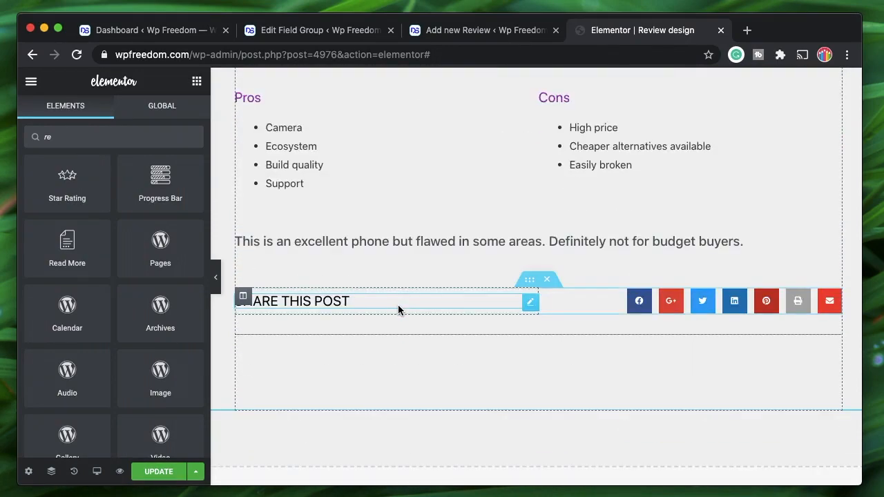
{"action": "scroll", "coordinate": [398, 308], "scroll_direction": "up", "scroll_amount": 3}
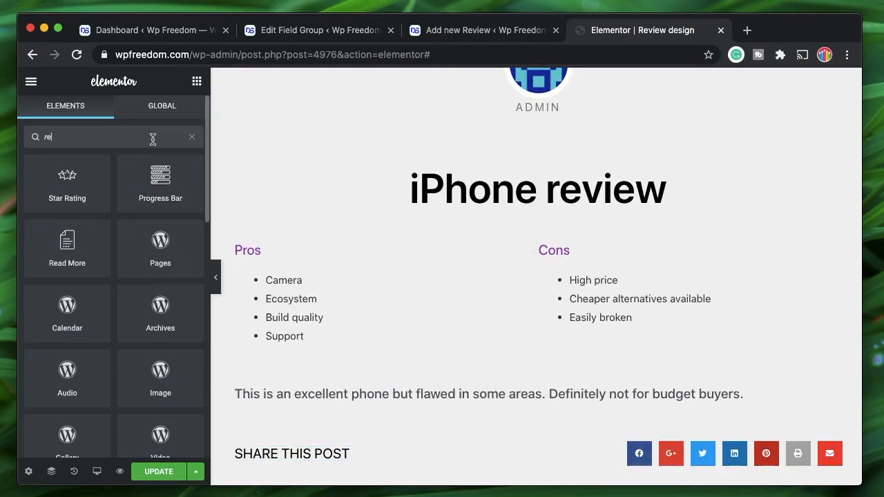
- Insert a two-column inner section between the iPhone review title and the Pros and Cons row
{"action": "key", "text": "BackSpace"}
{"action": "key", "text": "BackSpace"}
{"action": "type", "text": "inn"}
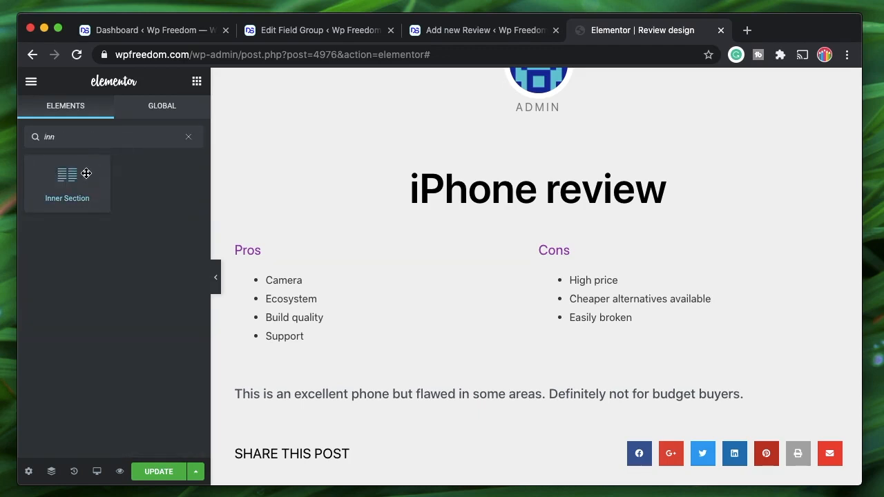
{"action": "left_click_drag", "start_coordinate": [86, 173], "coordinate": [562, 220]}
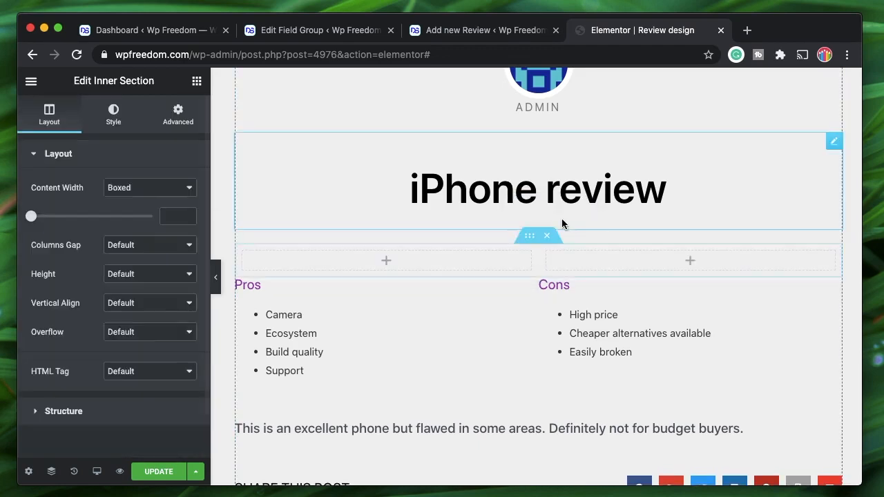
- Add a right-aligned heading reading "Overall Rating -" in the first column of the new inner section
{"action": "left_click", "coordinate": [388, 265]}
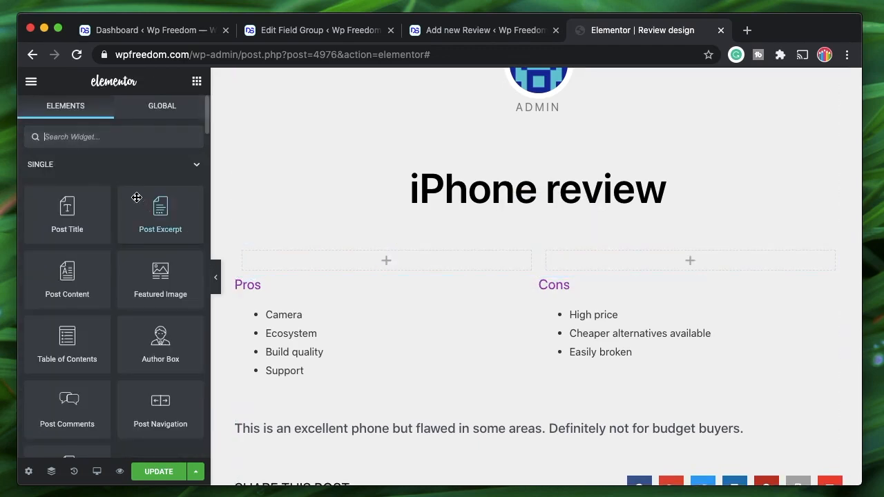
{"action": "type", "text": "he"}
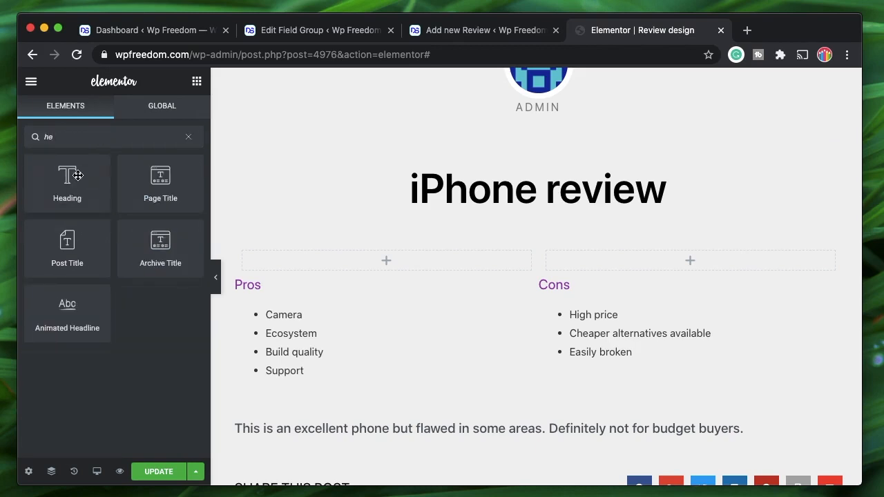
{"action": "left_click_drag", "start_coordinate": [75, 185], "coordinate": [431, 254]}
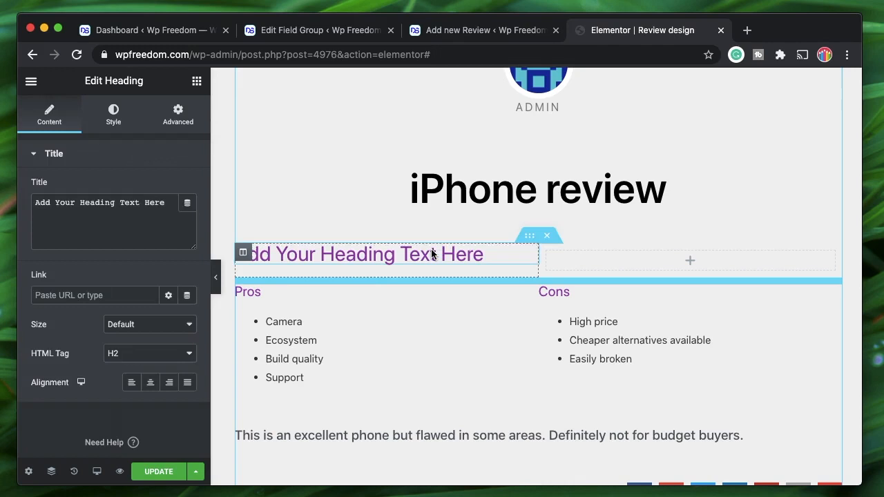
{"action": "triple_click", "coordinate": [139, 200]}
{"action": "type", "text": "Over"}
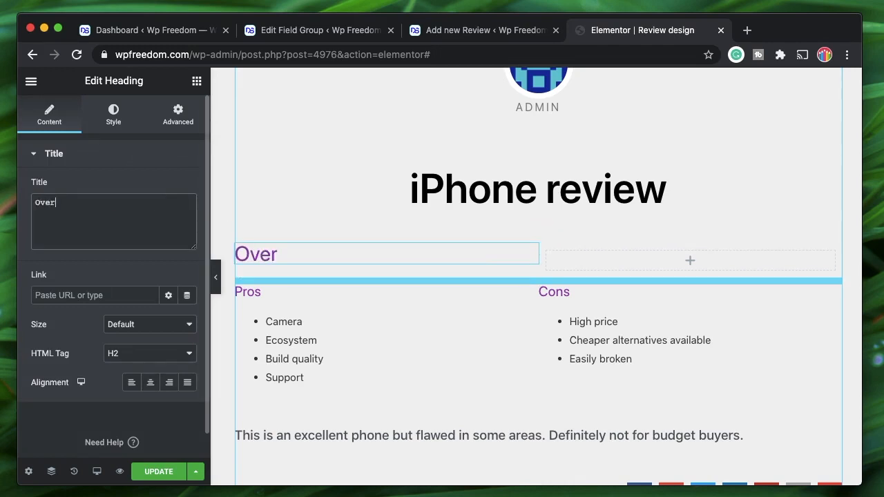
{"action": "type", "text": "all Rating -"}
{"action": "left_click", "coordinate": [170, 382]}
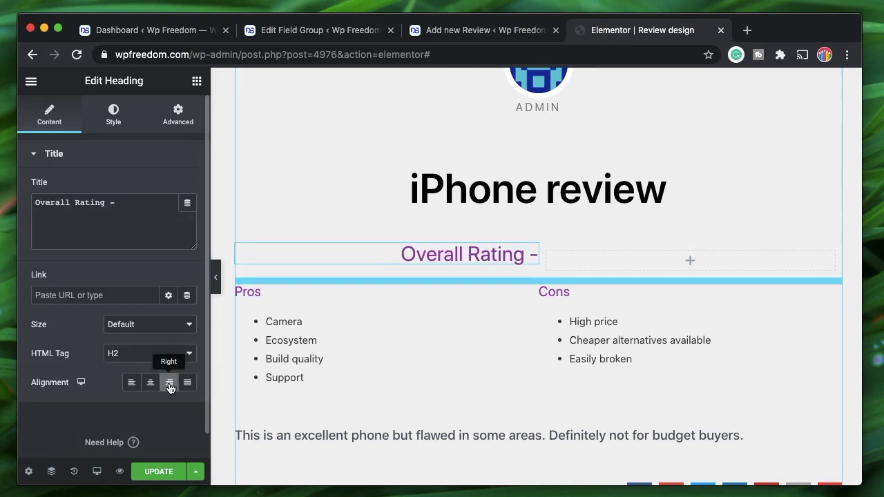
- Add a Star Rating widget in the empty column beside the Overall Rating heading
{"action": "left_click", "coordinate": [599, 259]}
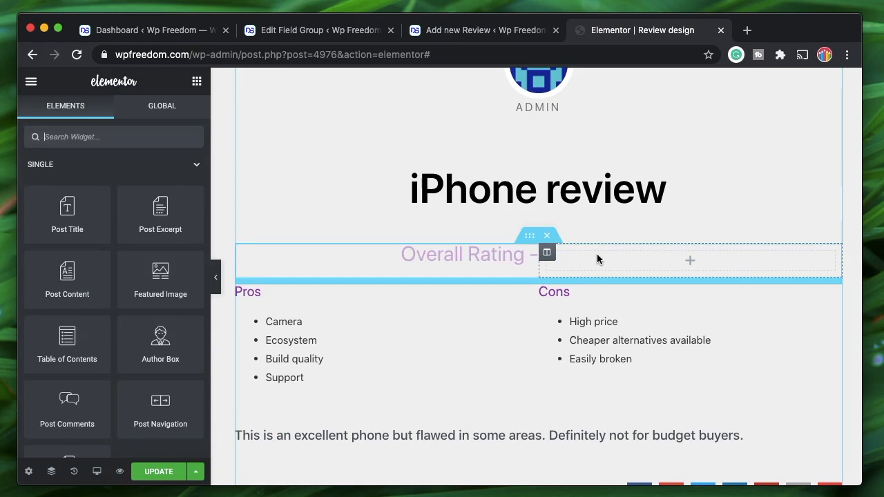
{"action": "left_click", "coordinate": [113, 137]}
{"action": "type", "text": "re"}
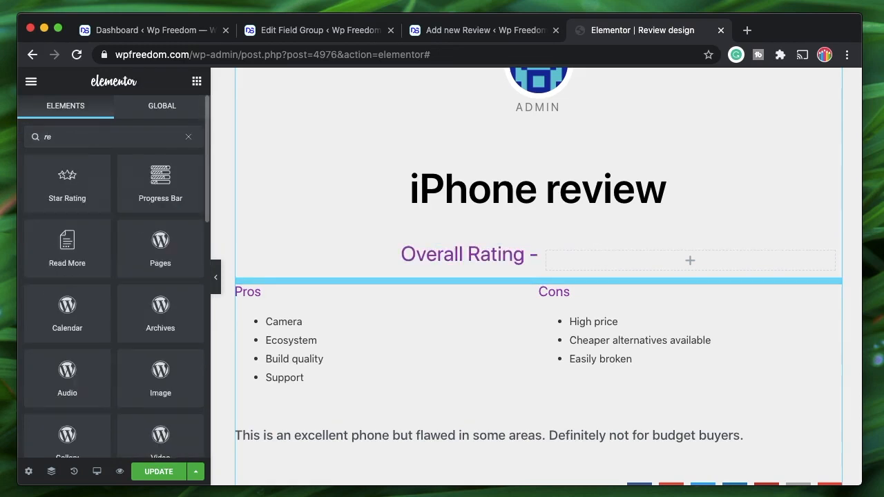
{"action": "left_click_drag", "start_coordinate": [71, 185], "coordinate": [658, 269]}
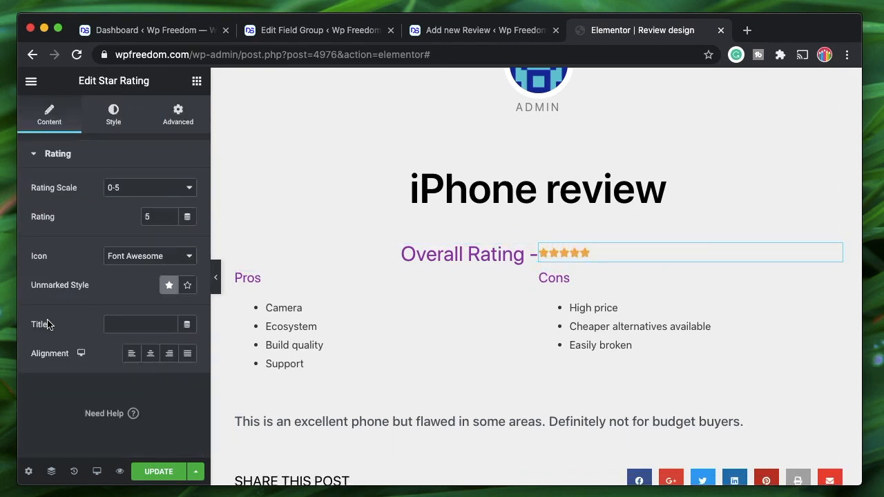
- Link the star rating's value to the ACF Number Field "Total rating" and set its rating scale to 0-10
{"action": "left_click", "coordinate": [187, 217]}
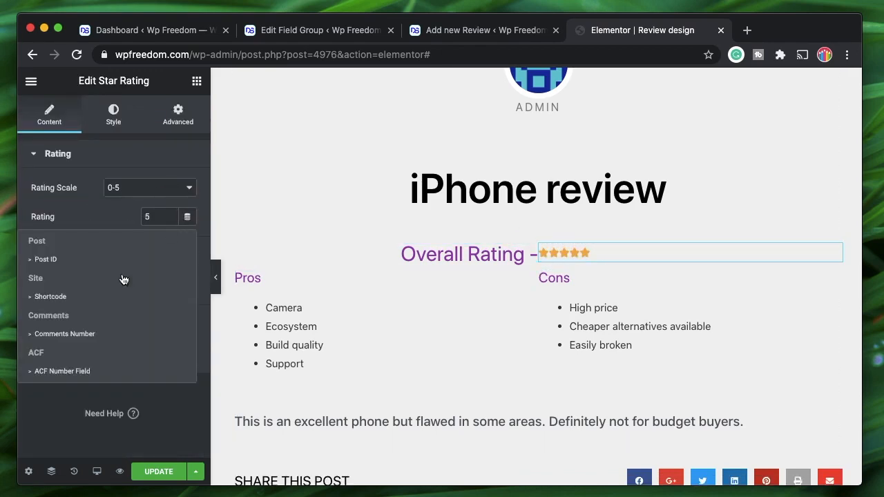
{"action": "left_click", "coordinate": [96, 378]}
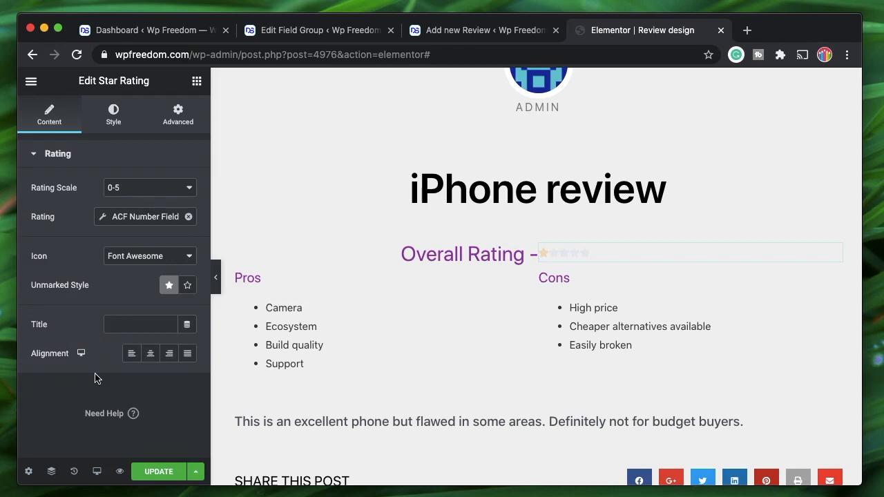
{"action": "left_click", "coordinate": [135, 216]}
{"action": "left_click", "coordinate": [206, 278]}
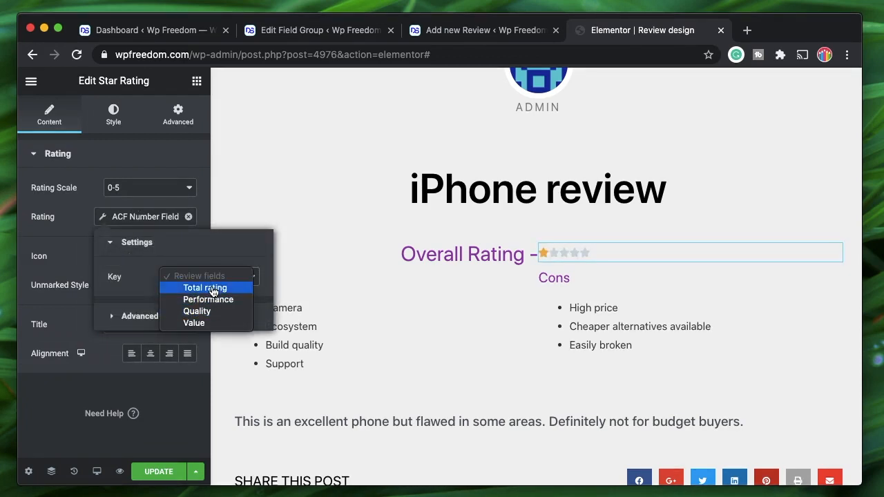
{"action": "left_click", "coordinate": [205, 288]}
{"action": "left_click", "coordinate": [146, 188]}
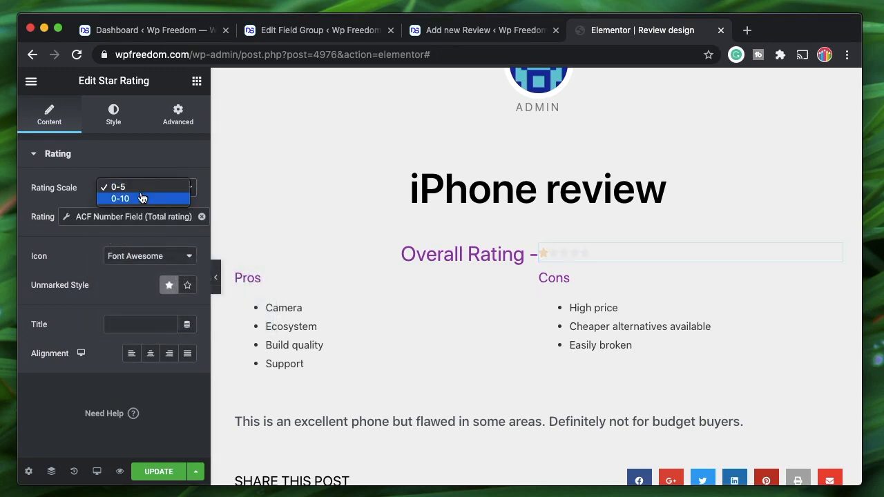
{"action": "left_click", "coordinate": [141, 199]}
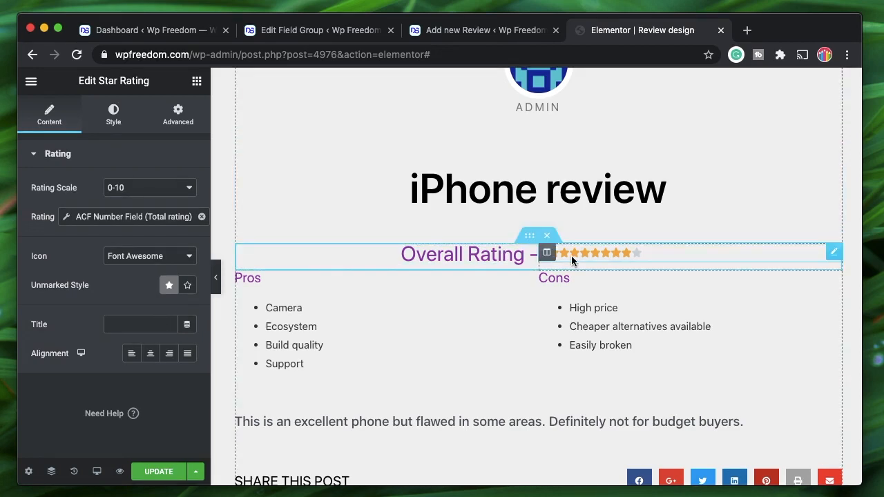
- Vertically center the star rating's column and set the Overall Rating heading's HTML tag to H3
{"action": "left_click", "coordinate": [546, 253]}
{"action": "left_click", "coordinate": [420, 254]}
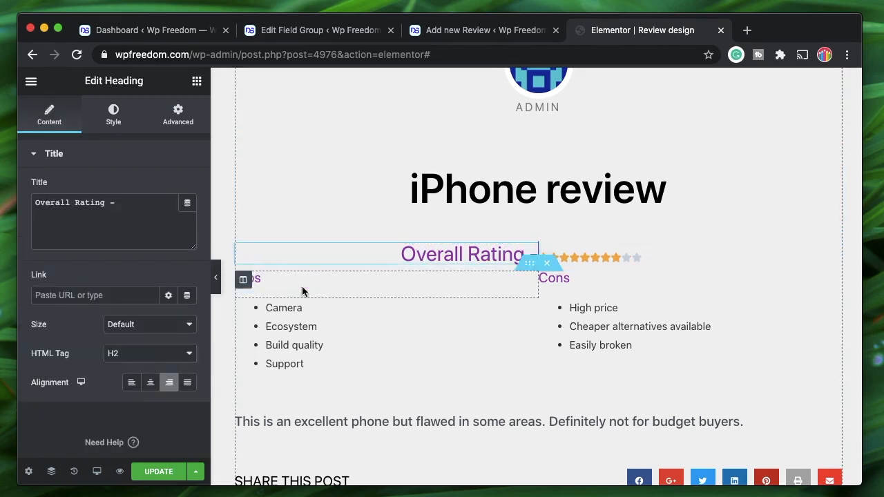
{"action": "left_click", "coordinate": [148, 354]}
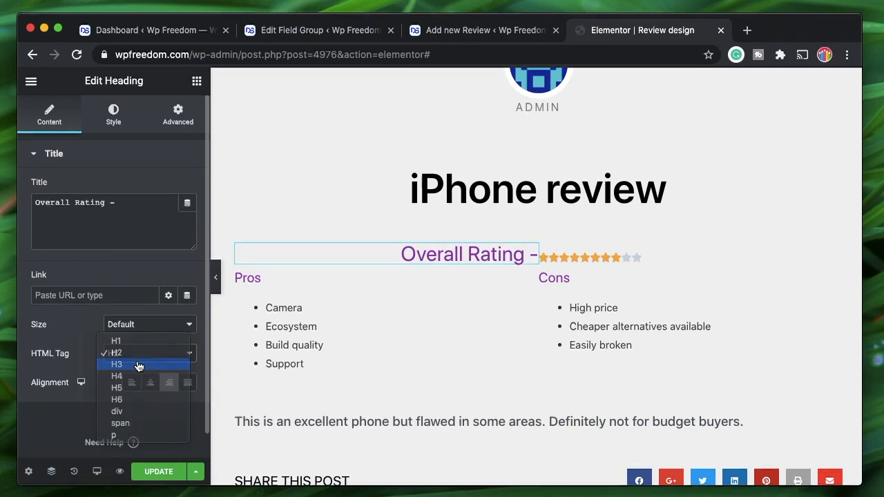
{"action": "left_click", "coordinate": [138, 365]}
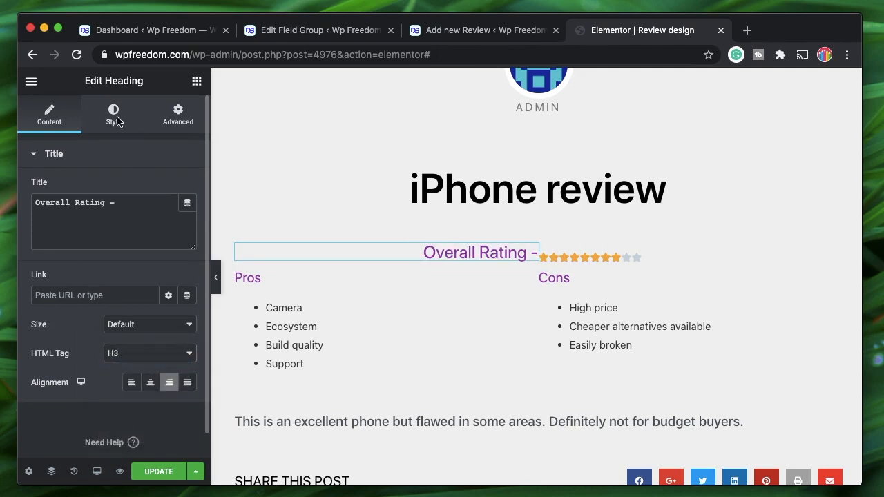
- Set the vertical alignment of the Overall Rating heading's column to Middle
{"action": "left_click", "coordinate": [243, 252]}
{"action": "left_click", "coordinate": [148, 216]}
{"action": "left_click", "coordinate": [138, 243]}
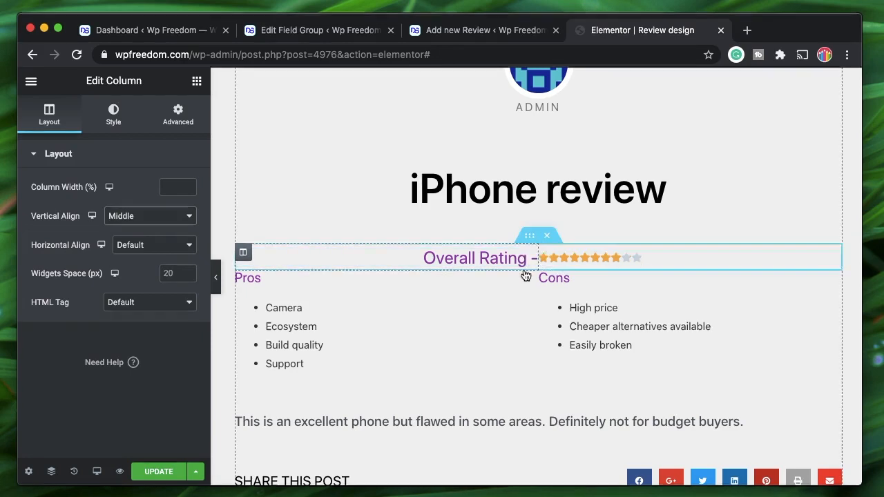
{"action": "left_click", "coordinate": [608, 263]}
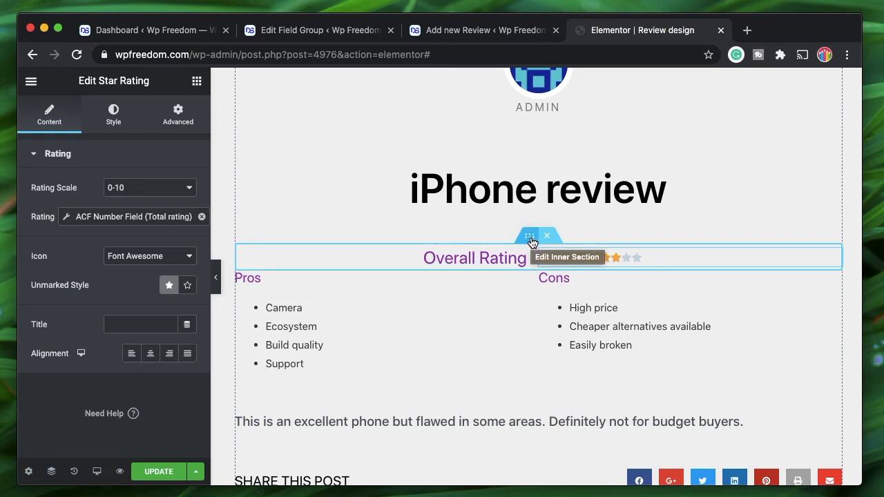
{"action": "right_click", "coordinate": [531, 241]}
{"action": "left_click", "coordinate": [556, 268]}
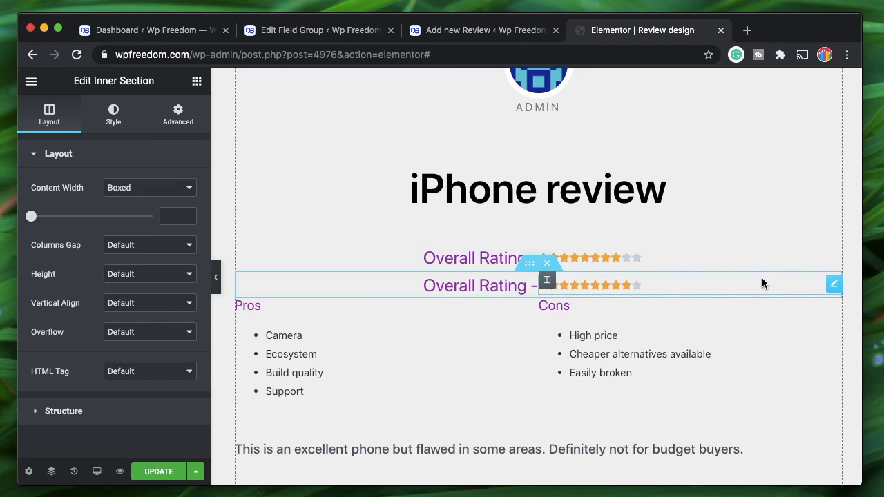
{"action": "left_click", "coordinate": [548, 266]}
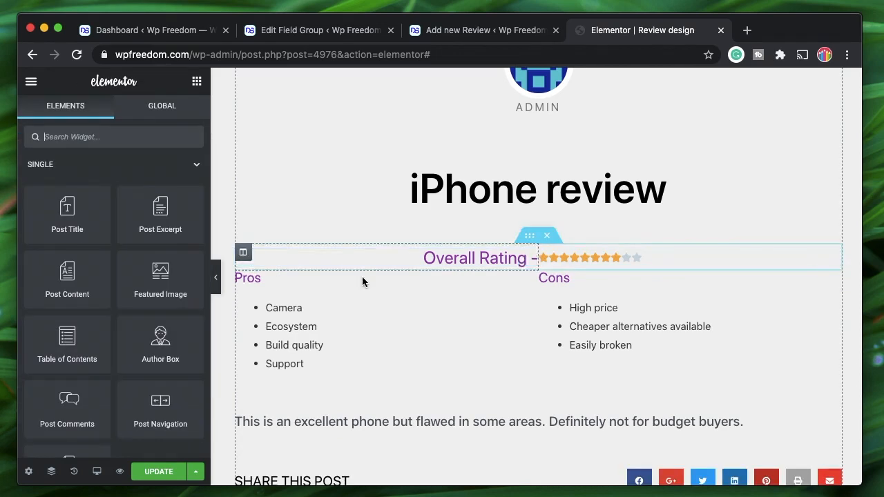
- Add an Icon List widget between the iPhone review title and the Overall Rating row
{"action": "left_click", "coordinate": [160, 137]}
{"action": "type", "text": "icon"}
{"action": "left_click_drag", "start_coordinate": [67, 241], "coordinate": [541, 225]}
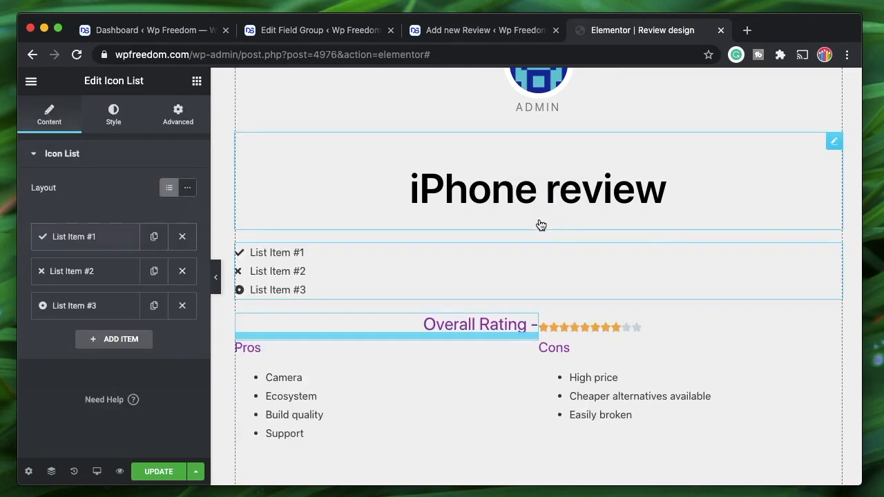
- Set the icon list to an inline layout and align it to the center
{"action": "left_click", "coordinate": [186, 188]}
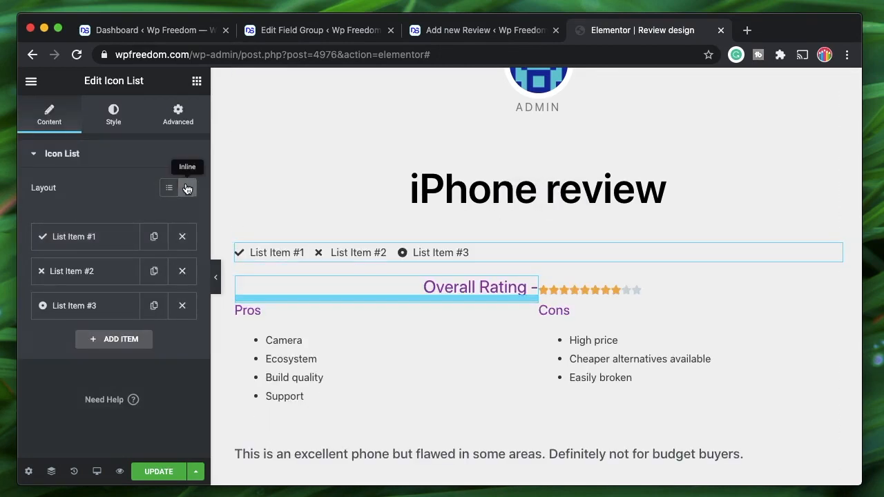
{"action": "left_click", "coordinate": [113, 118]}
{"action": "left_click", "coordinate": [170, 241]}
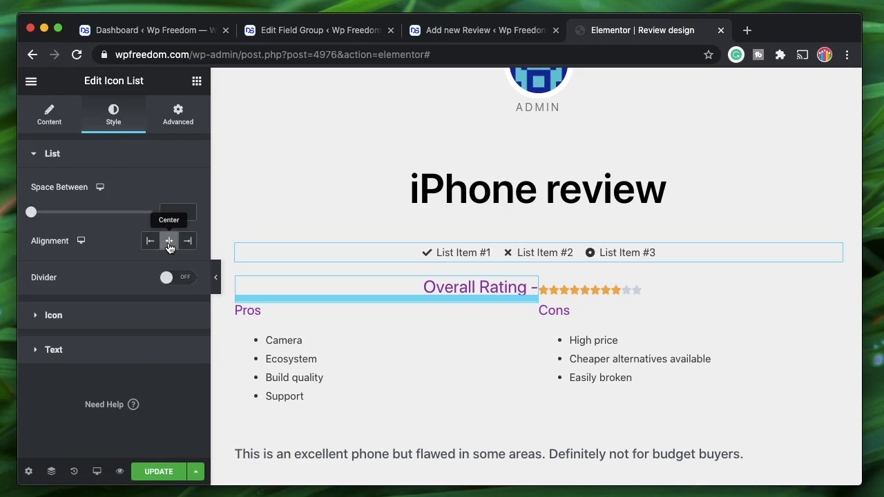
- Link the first icon list item's text to the ACF field Performance
{"action": "left_click", "coordinate": [50, 116]}
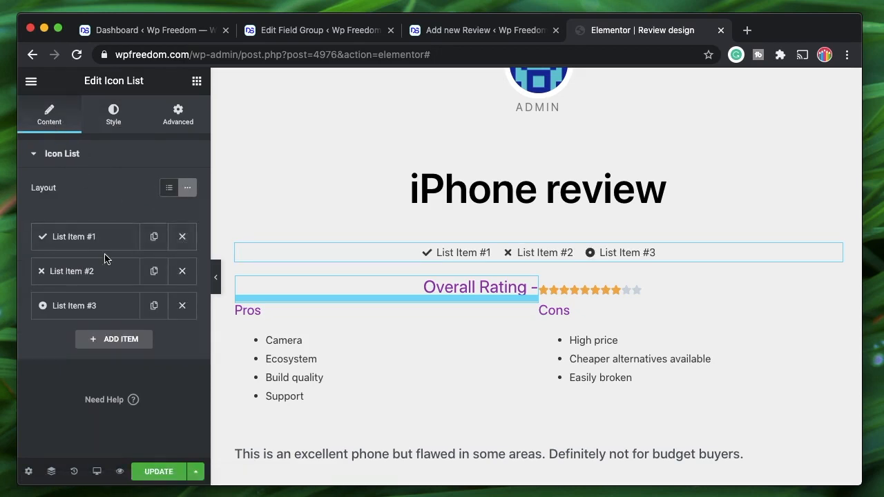
{"action": "left_click", "coordinate": [95, 246]}
{"action": "left_click", "coordinate": [97, 247]}
{"action": "left_click", "coordinate": [100, 250]}
{"action": "left_click", "coordinate": [179, 285]}
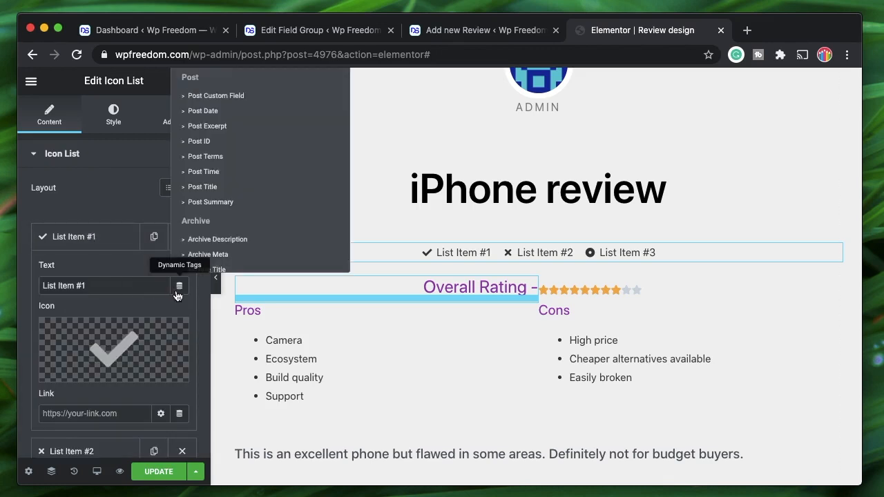
{"action": "scroll", "coordinate": [216, 246], "scroll_direction": "down", "scroll_amount": 5}
{"action": "left_click", "coordinate": [200, 257]}
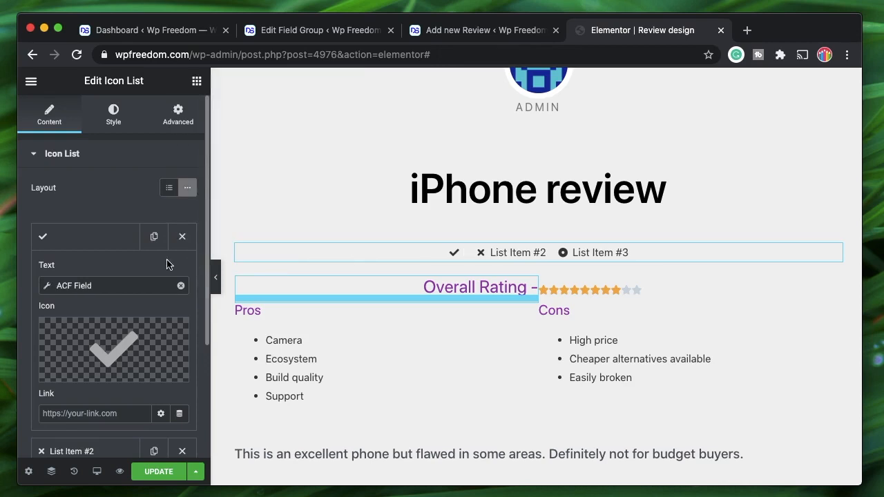
{"action": "left_click", "coordinate": [125, 289]}
{"action": "left_click", "coordinate": [166, 349]}
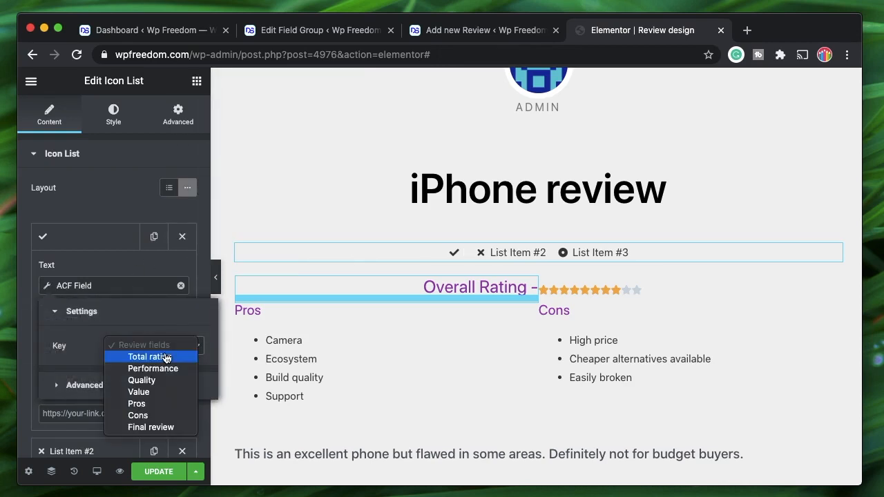
{"action": "left_click", "coordinate": [160, 368]}
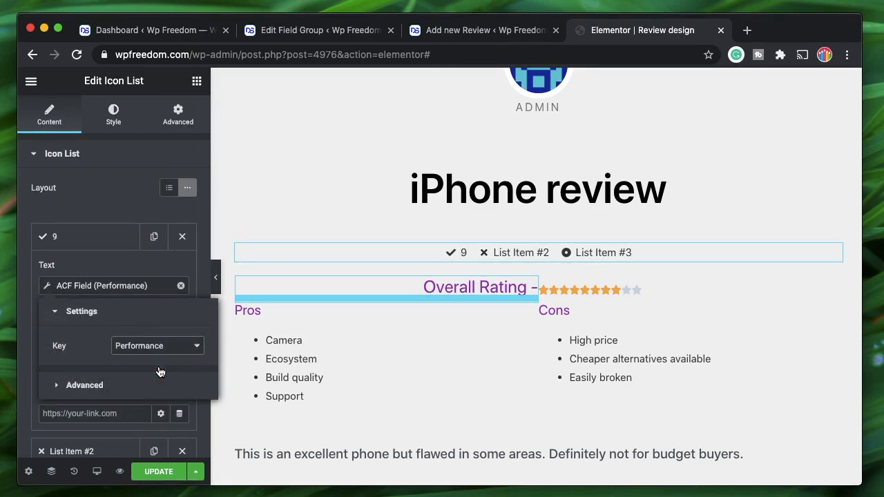
- Add "Performance-" before the first list item's ACF value and remove the item's icon
{"action": "left_click", "coordinate": [127, 385]}
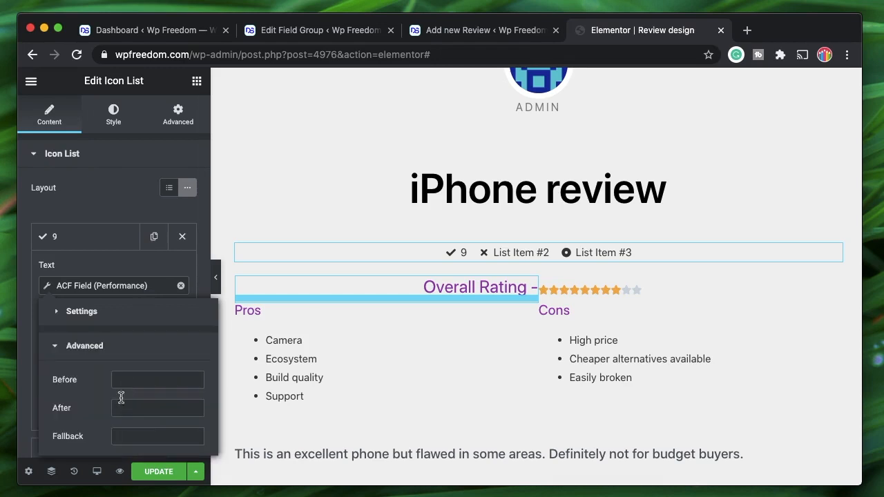
{"action": "left_click", "coordinate": [148, 388]}
{"action": "type", "text": "Perfo"}
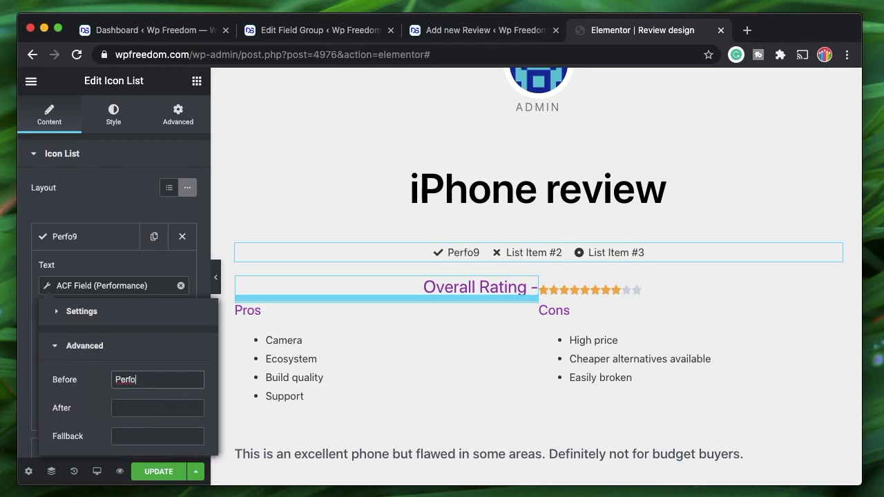
{"action": "type", "text": "rmance-"}
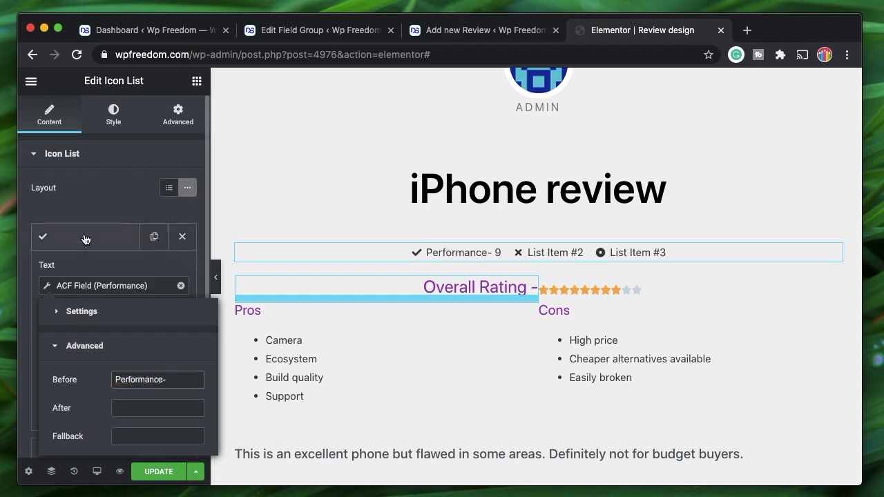
{"action": "left_click", "coordinate": [86, 239]}
{"action": "left_click", "coordinate": [85, 237]}
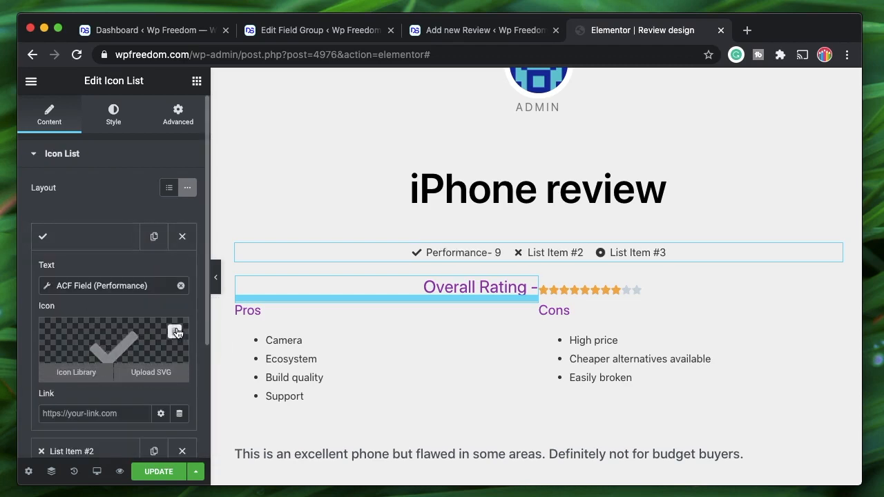
{"action": "left_click", "coordinate": [176, 333]}
{"action": "left_click", "coordinate": [94, 238]}
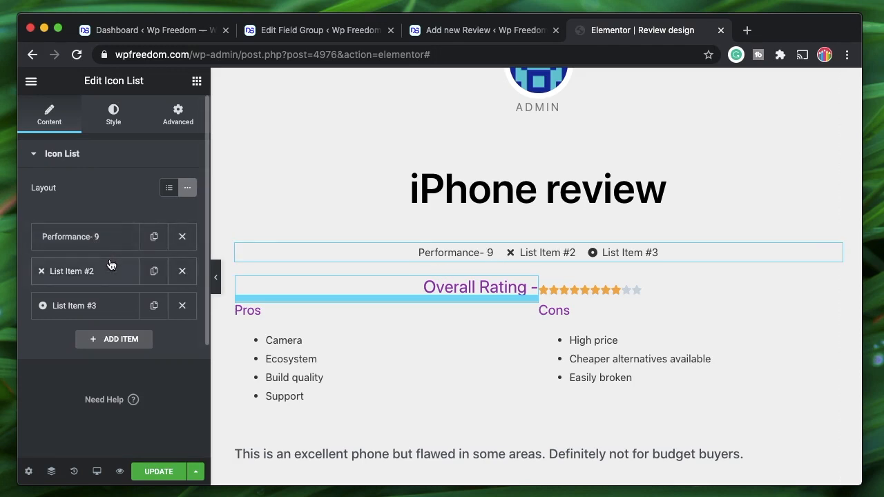
- Delete the second and third list items and duplicate the Performance item twice
{"action": "left_click", "coordinate": [183, 270]}
{"action": "left_click", "coordinate": [182, 271]}
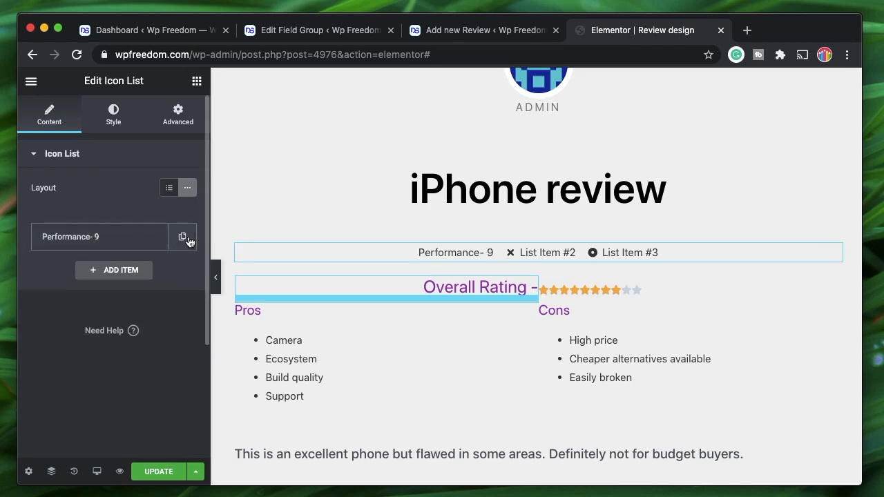
{"action": "left_click", "coordinate": [182, 237]}
- Set the ACF field key of the second list item to Quality and of the third to Value
{"action": "left_click", "coordinate": [111, 271]}
{"action": "left_click", "coordinate": [145, 319]}
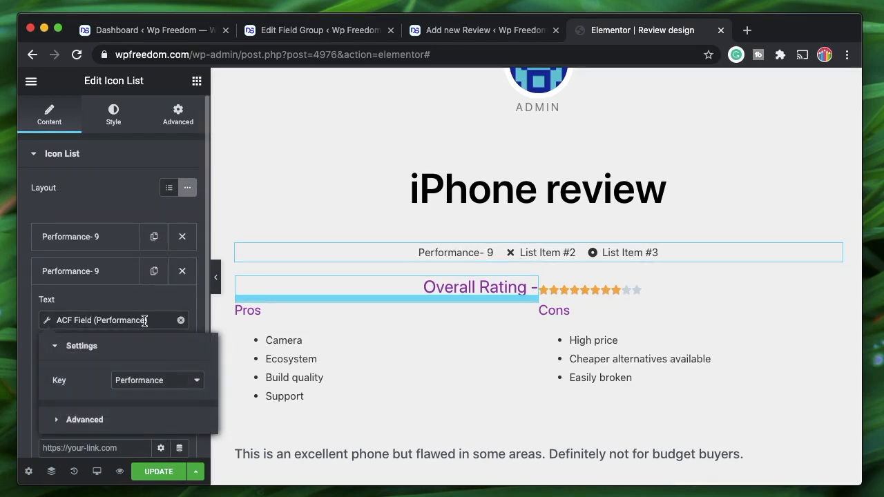
{"action": "left_click", "coordinate": [158, 380]}
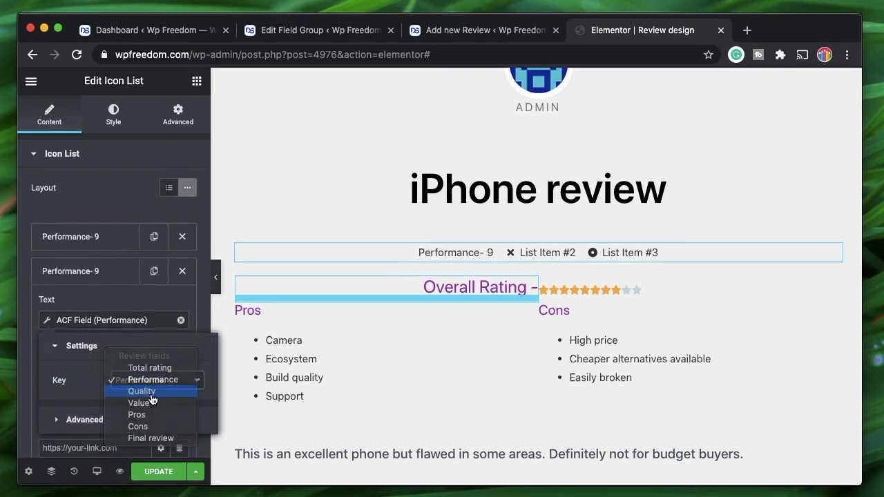
{"action": "left_click", "coordinate": [148, 392]}
{"action": "left_click", "coordinate": [86, 273]}
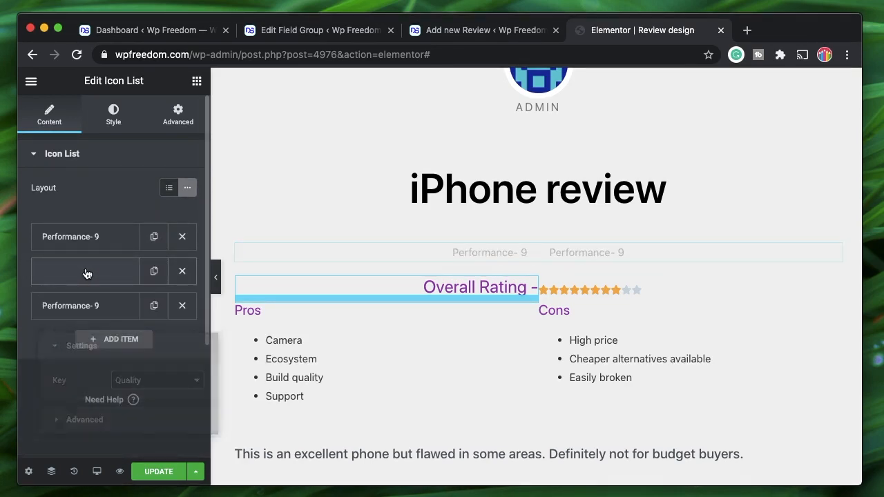
{"action": "left_click", "coordinate": [100, 311]}
{"action": "left_click", "coordinate": [152, 356]}
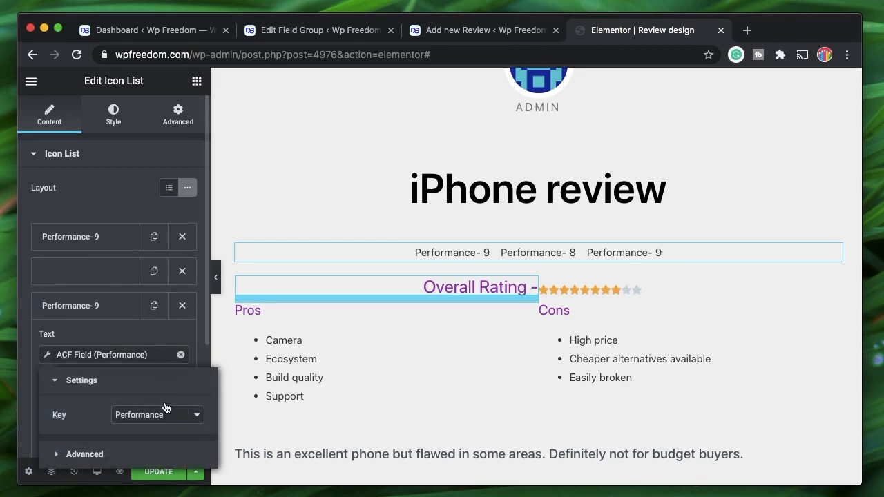
{"action": "left_click", "coordinate": [165, 414]}
{"action": "left_click", "coordinate": [142, 425]}
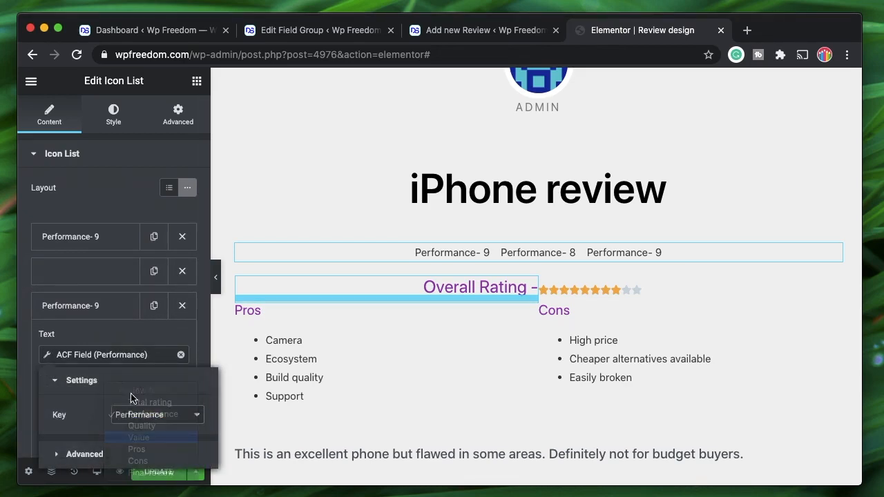
- Change the text before the ACF value to "Quality-" in the second list item and "Value-" in the third
{"action": "left_click", "coordinate": [123, 321]}
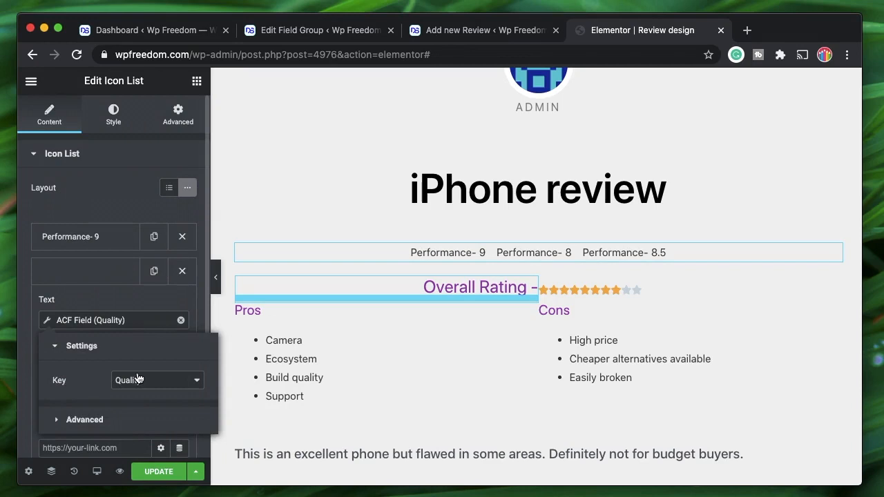
{"action": "left_click", "coordinate": [132, 419]}
{"action": "triple_click", "coordinate": [156, 415]}
{"action": "type", "text": "Quality-"}
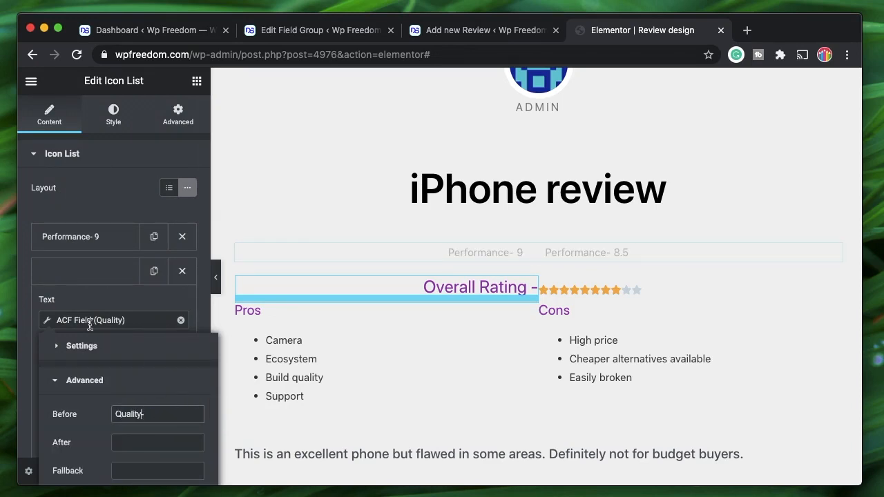
{"action": "left_click", "coordinate": [89, 278]}
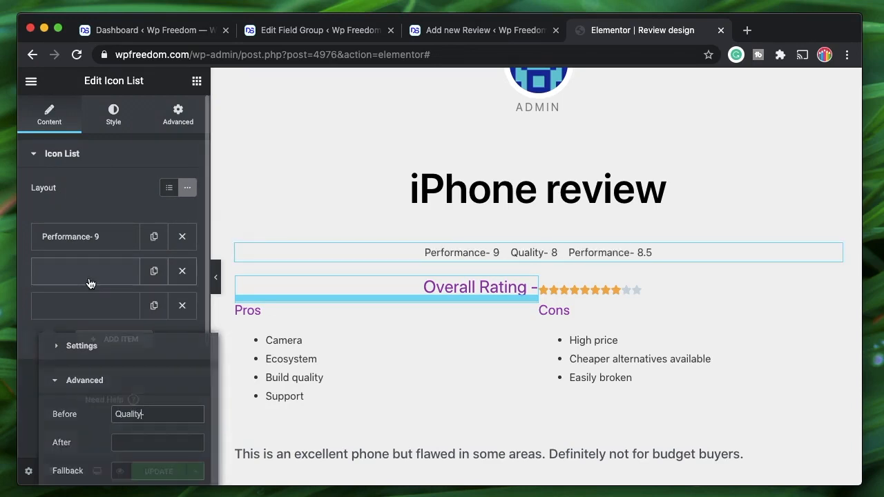
{"action": "left_click", "coordinate": [98, 308]}
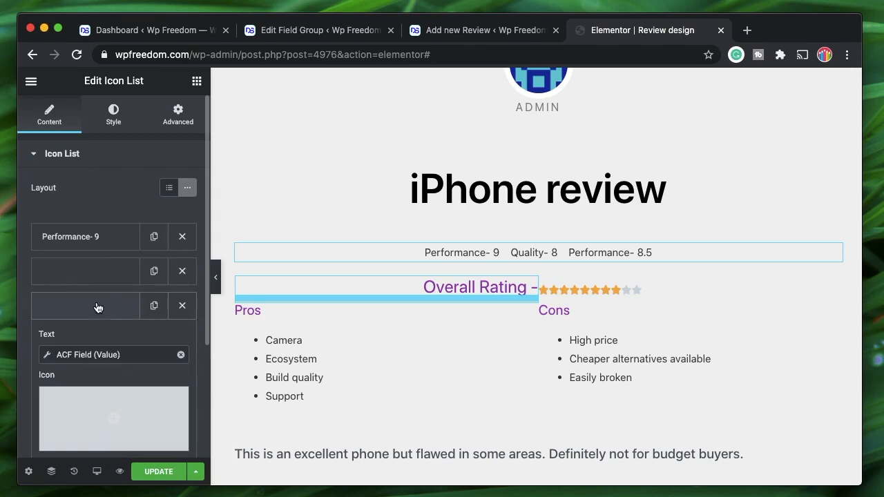
{"action": "left_click", "coordinate": [124, 358]}
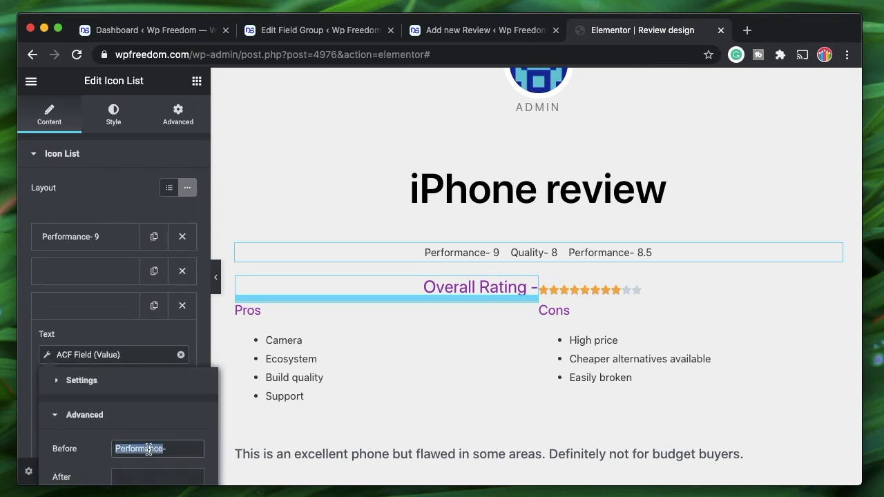
{"action": "type", "text": "Value"}
- Set the icon list's text color to black and its font weight to Bold
{"action": "left_click", "coordinate": [113, 114]}
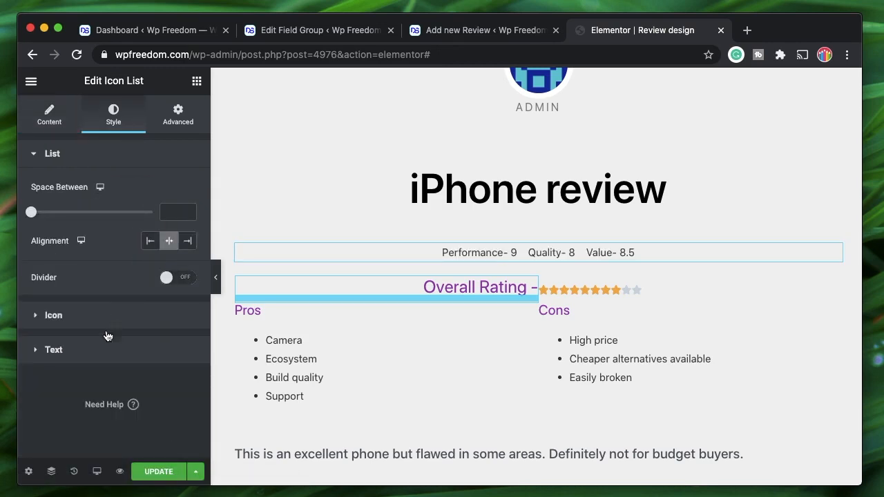
{"action": "left_click", "coordinate": [102, 364]}
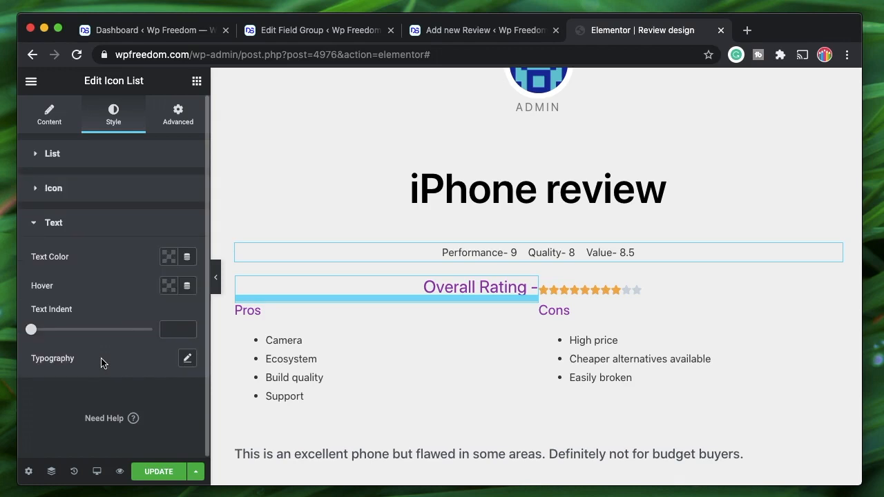
{"action": "left_click", "coordinate": [168, 258]}
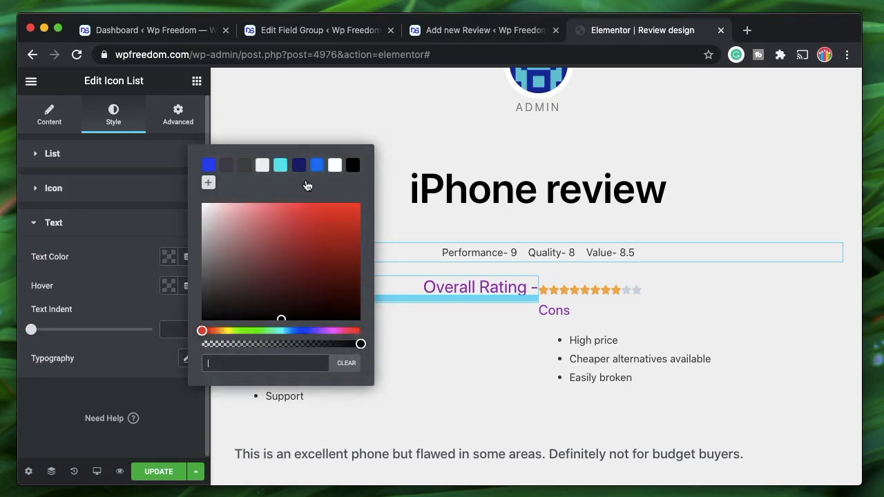
{"action": "left_click", "coordinate": [354, 169]}
{"action": "left_click", "coordinate": [187, 359]}
{"action": "left_click", "coordinate": [187, 359]}
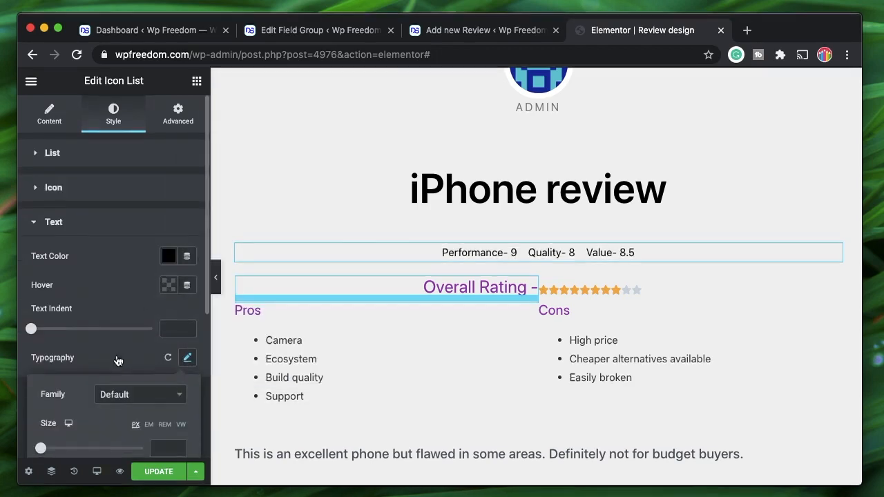
{"action": "scroll", "coordinate": [116, 358], "scroll_direction": "down", "scroll_amount": 3}
{"action": "left_click", "coordinate": [141, 382]}
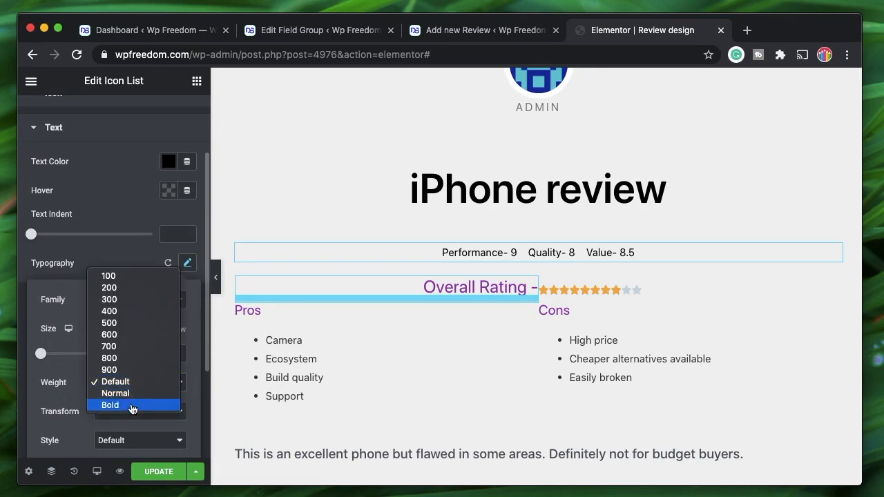
{"action": "left_click", "coordinate": [135, 406]}
{"action": "left_click", "coordinate": [108, 265]}
- Make the Overall Rating heading's text blue with a heavier font weight and preview the layout at full width
{"action": "left_click", "coordinate": [430, 286]}
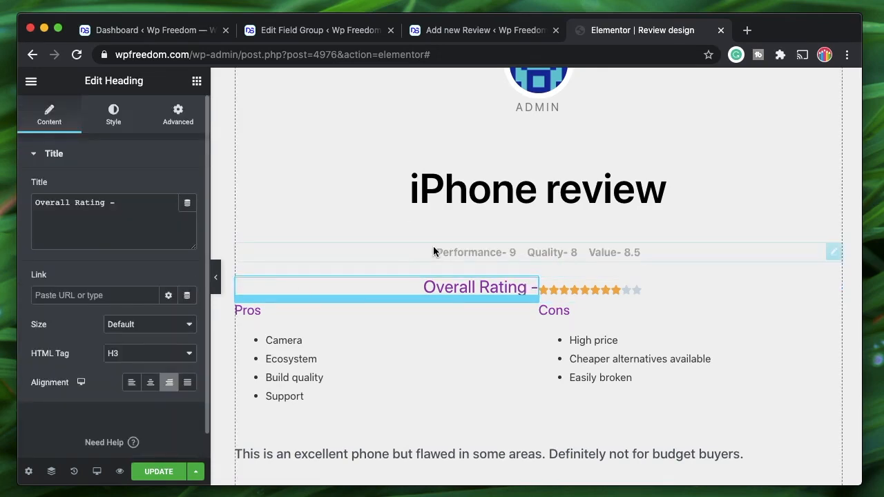
{"action": "left_click", "coordinate": [111, 114]}
{"action": "left_click", "coordinate": [187, 216]}
{"action": "left_click", "coordinate": [138, 336]}
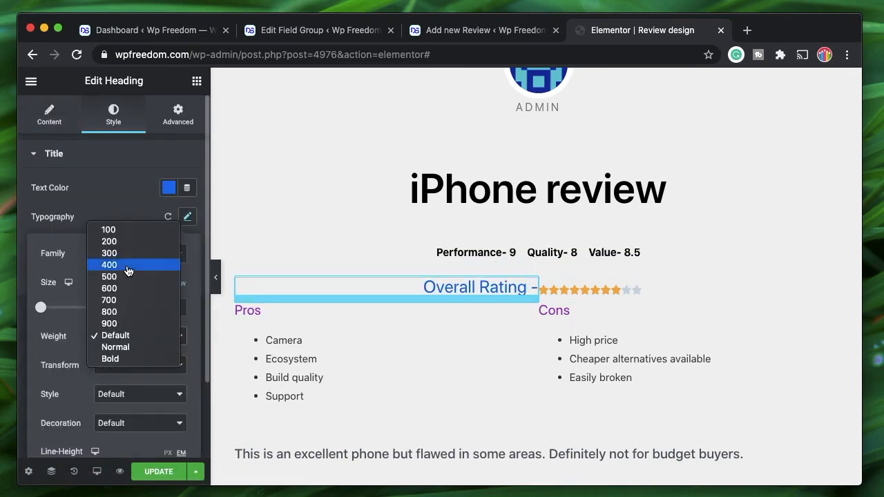
{"action": "left_click", "coordinate": [128, 270]}
{"action": "left_click", "coordinate": [215, 277]}
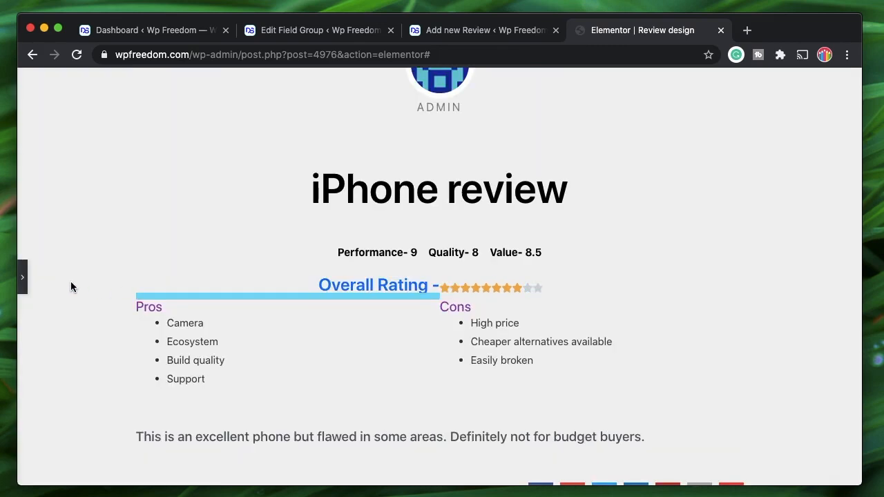
{"action": "left_click", "coordinate": [20, 283]}
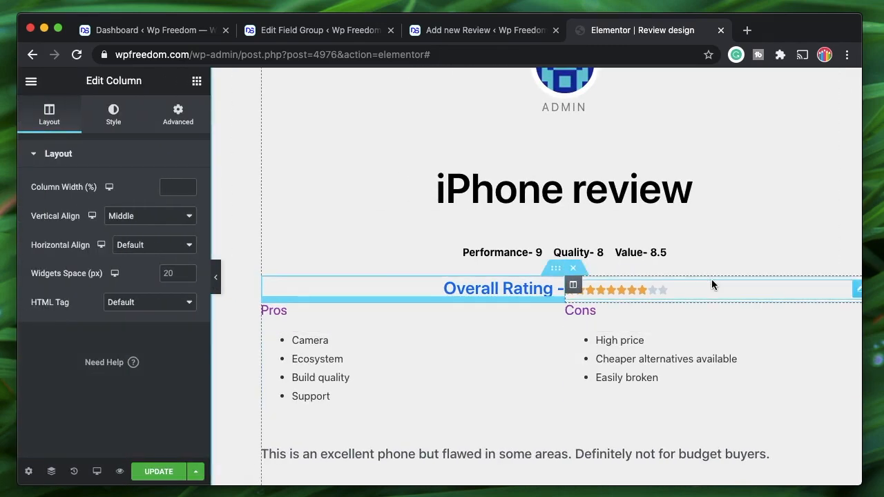
- Try the Top and Bottom vertical alignments on the star rating column, return it to Middle, and preview the layout at full width
{"action": "left_click", "coordinate": [803, 288]}
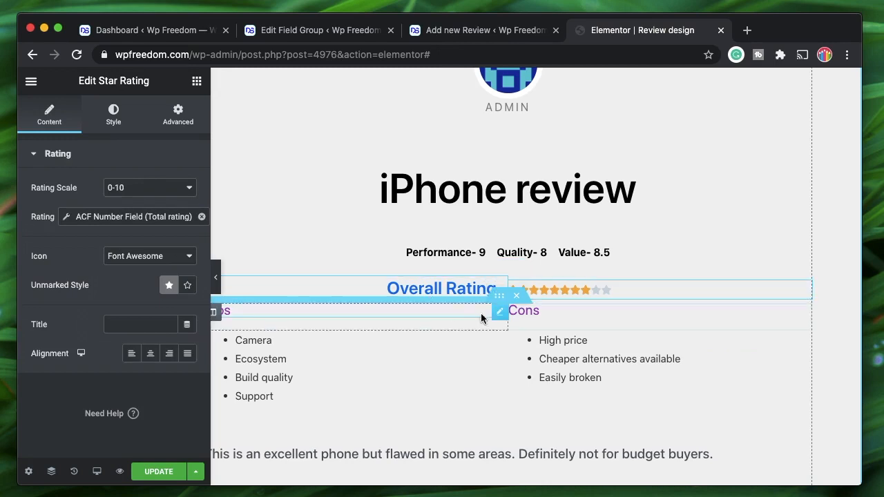
{"action": "left_click", "coordinate": [517, 284]}
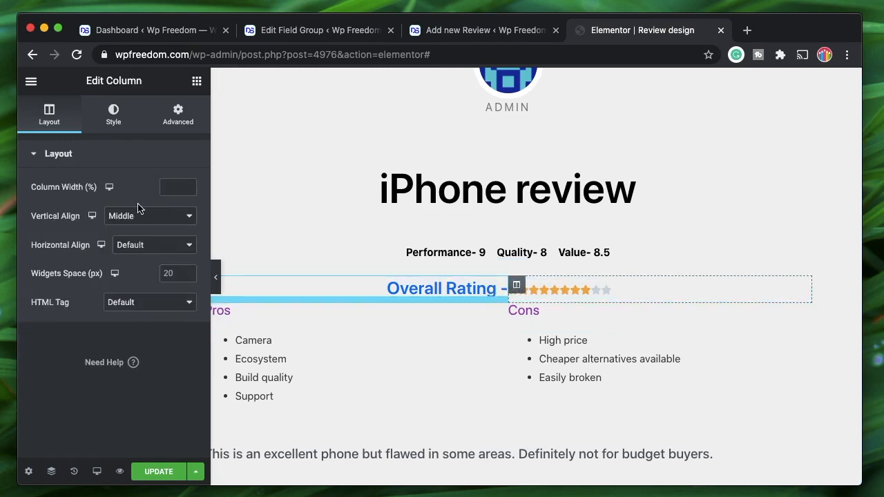
{"action": "left_click", "coordinate": [153, 220]}
{"action": "left_click", "coordinate": [153, 201]}
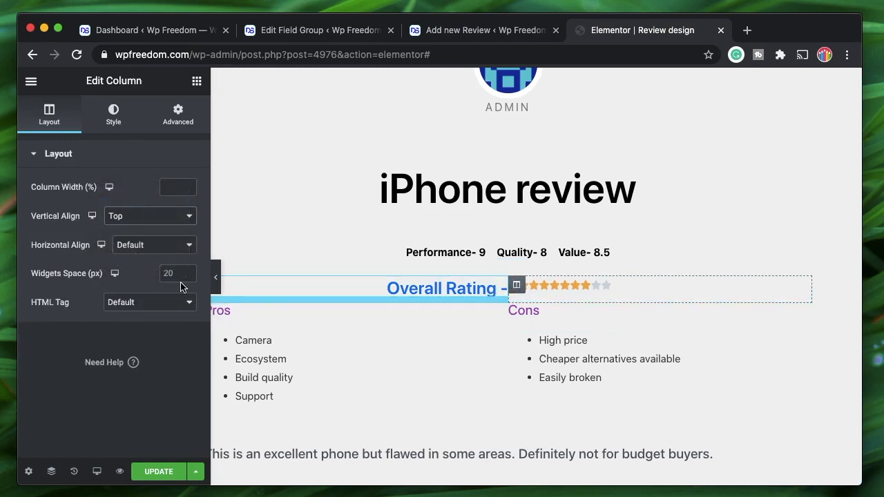
{"action": "left_click", "coordinate": [150, 220]}
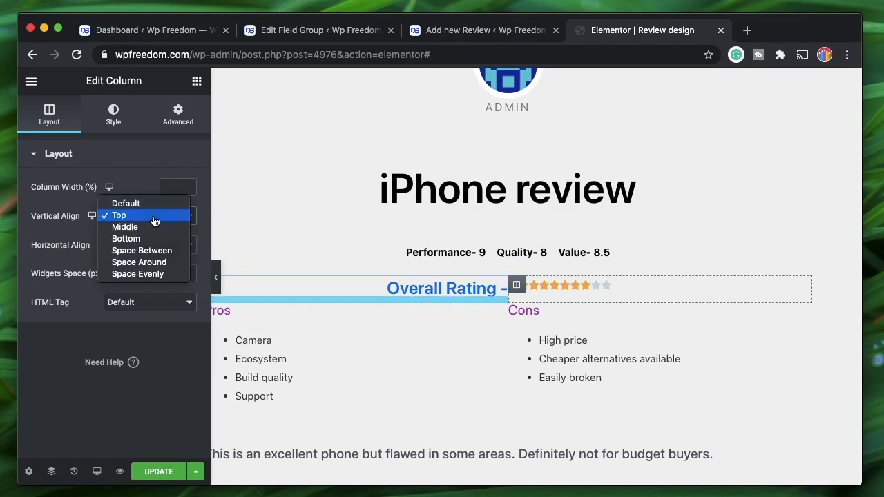
{"action": "left_click", "coordinate": [149, 238]}
{"action": "left_click", "coordinate": [134, 222]}
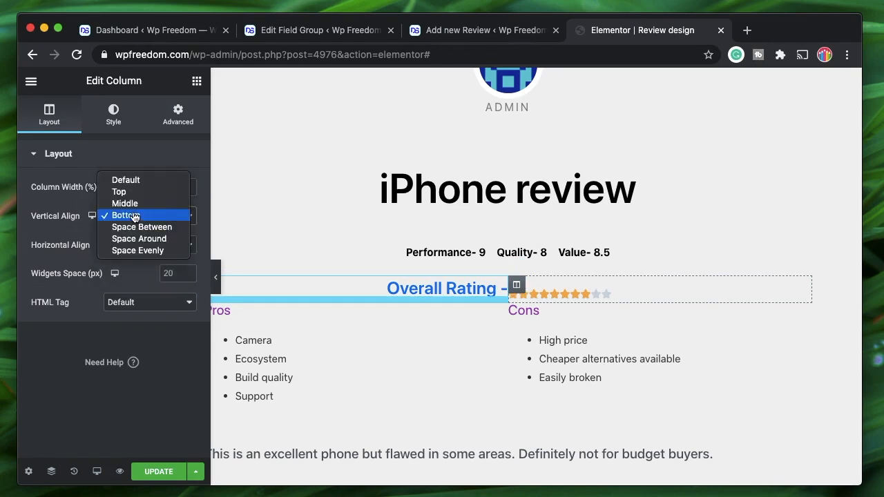
{"action": "left_click", "coordinate": [131, 201]}
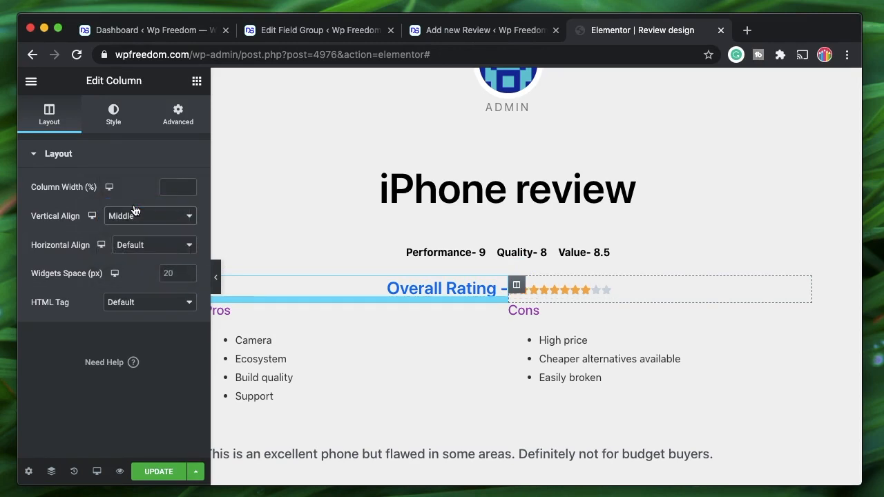
{"action": "left_click", "coordinate": [215, 278]}
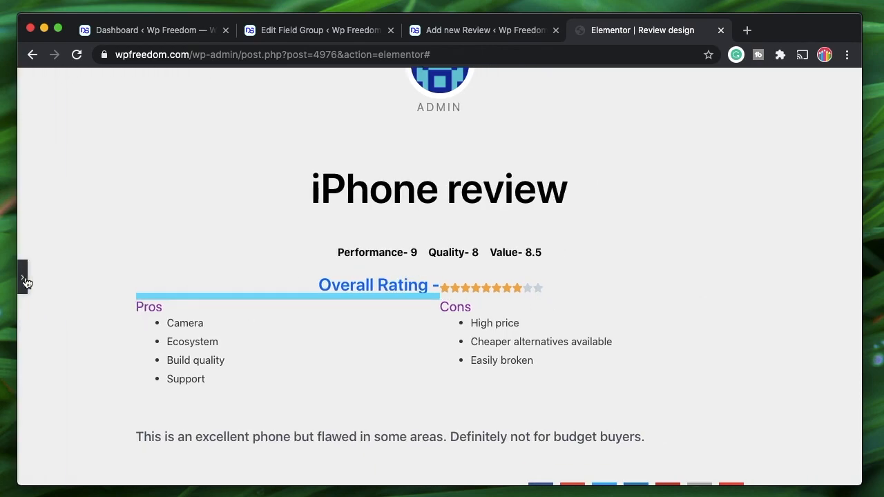
{"action": "left_click", "coordinate": [23, 277]}
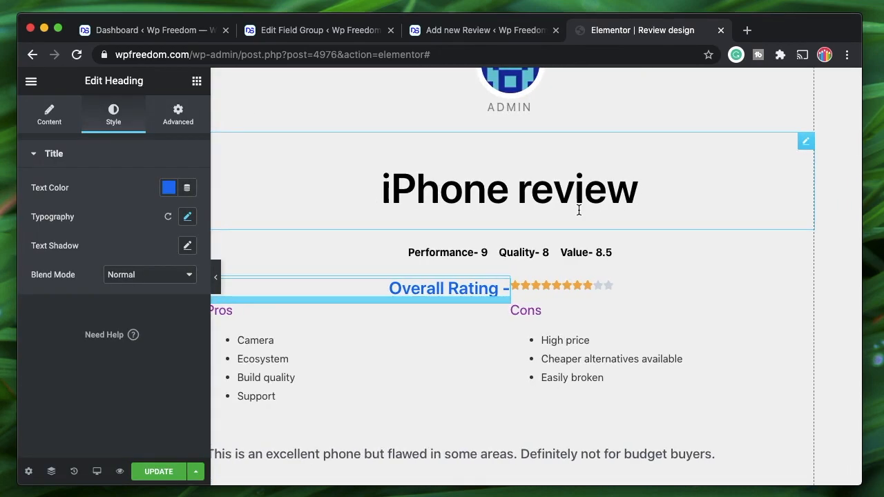
- Delete the Facebook Comments widget below the divider at the end of the review template
{"action": "left_click", "coordinate": [649, 242]}
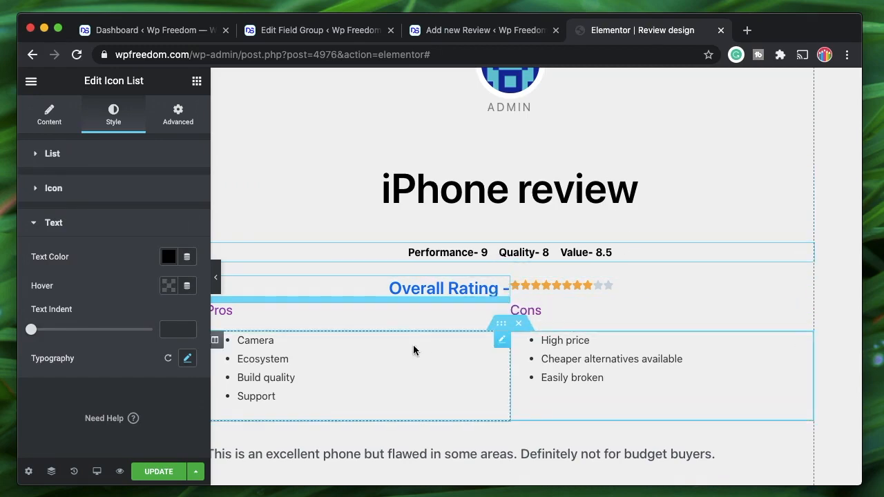
{"action": "scroll", "coordinate": [402, 351], "scroll_direction": "left", "scroll_amount": 2}
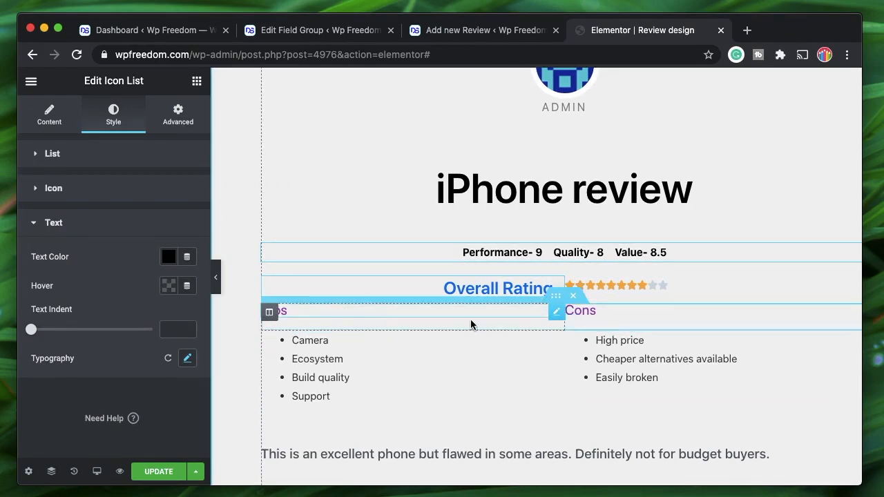
{"action": "scroll", "coordinate": [530, 420], "scroll_direction": "down", "scroll_amount": 3}
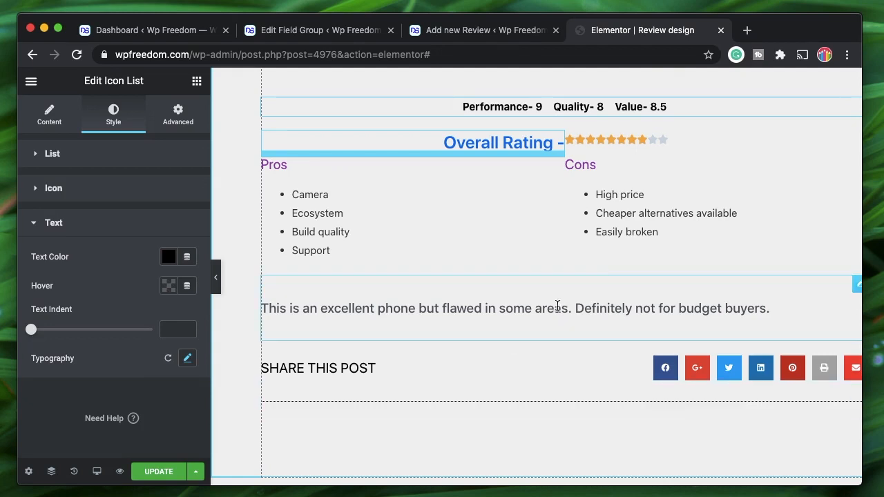
{"action": "scroll", "coordinate": [693, 266], "scroll_direction": "up", "scroll_amount": 2}
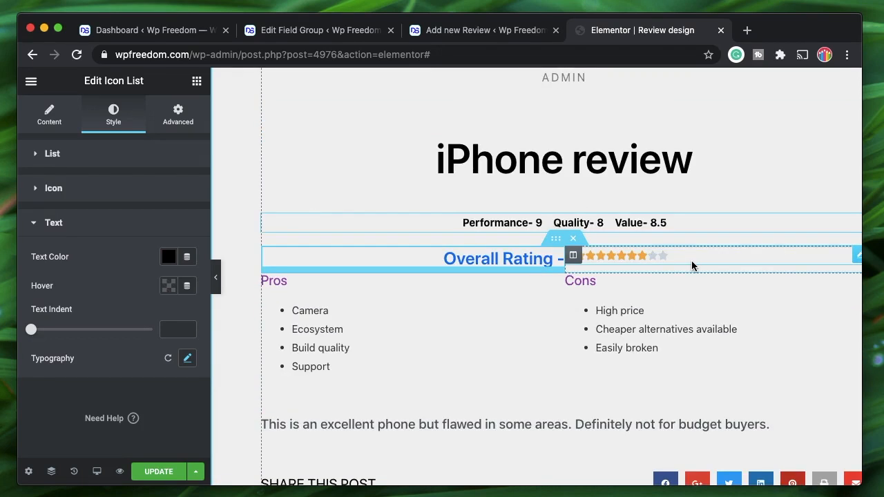
{"action": "scroll", "coordinate": [462, 320], "scroll_direction": "down", "scroll_amount": 4}
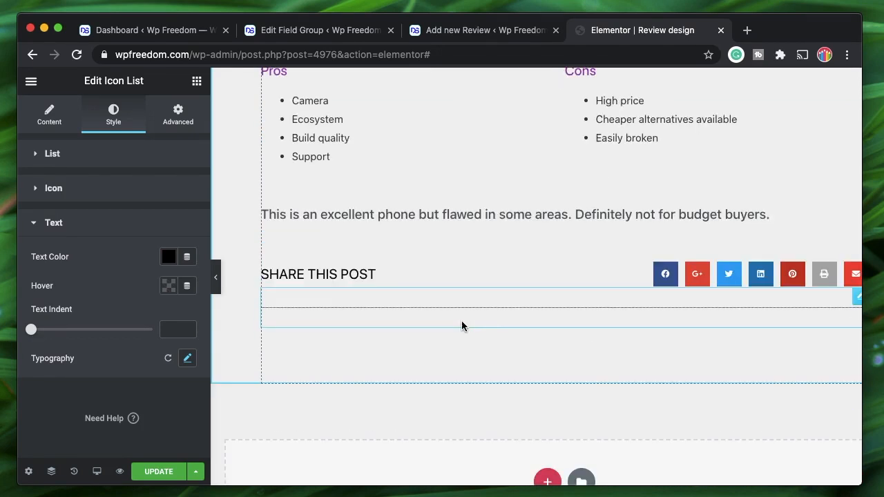
{"action": "right_click", "coordinate": [470, 376]}
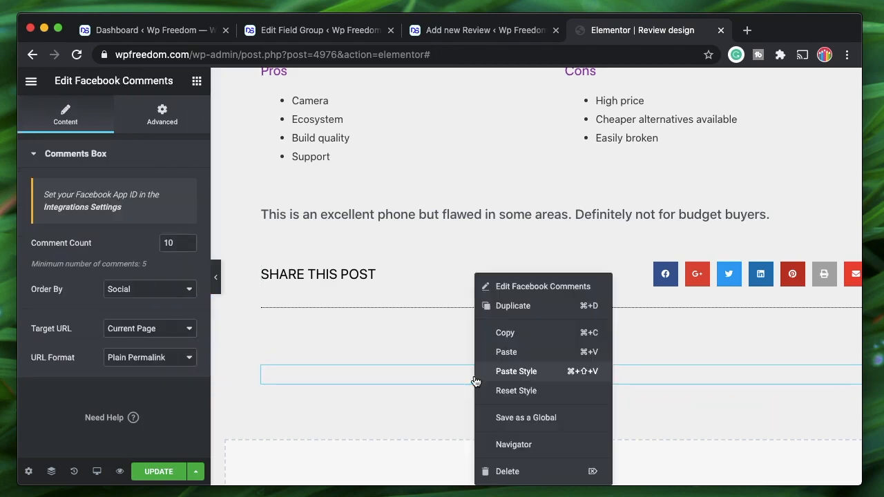
{"action": "left_click", "coordinate": [502, 473]}
- Open the Navigator and rename the Icon List element to Ratings
{"action": "left_click", "coordinate": [51, 471]}
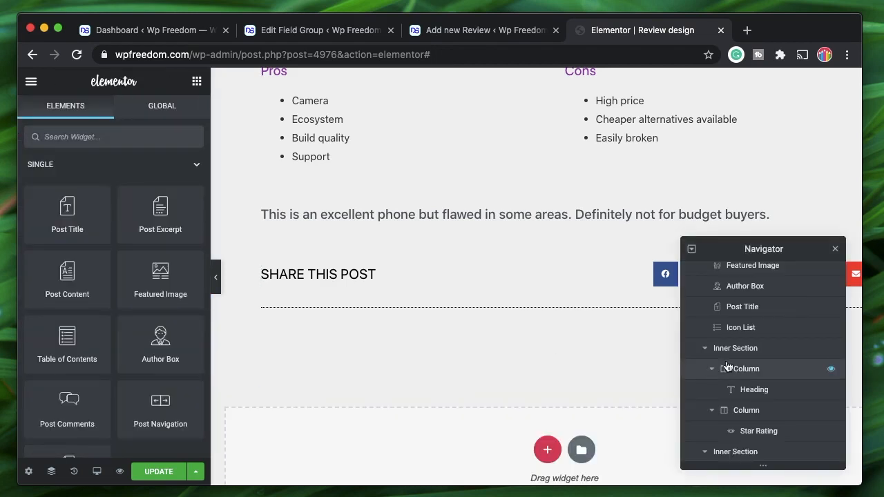
{"action": "scroll", "coordinate": [799, 414], "scroll_direction": "down", "scroll_amount": 4}
{"action": "scroll", "coordinate": [799, 414], "scroll_direction": "up", "scroll_amount": 5}
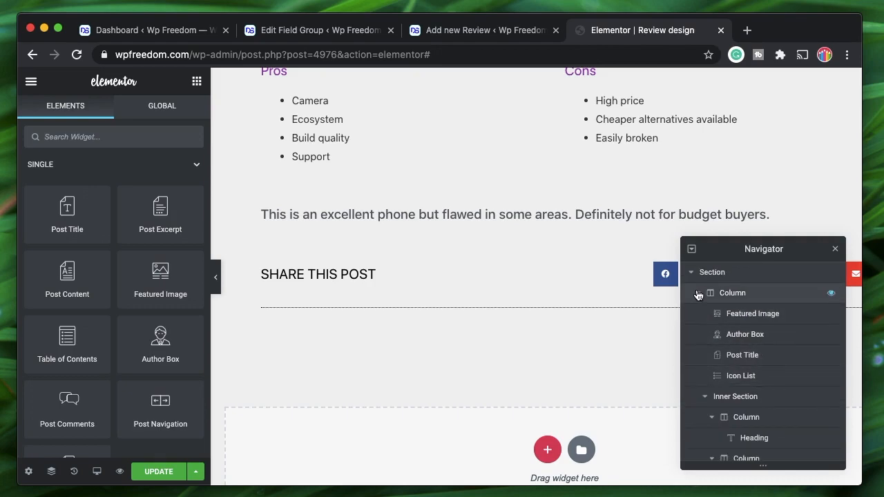
{"action": "double_click", "coordinate": [741, 377]}
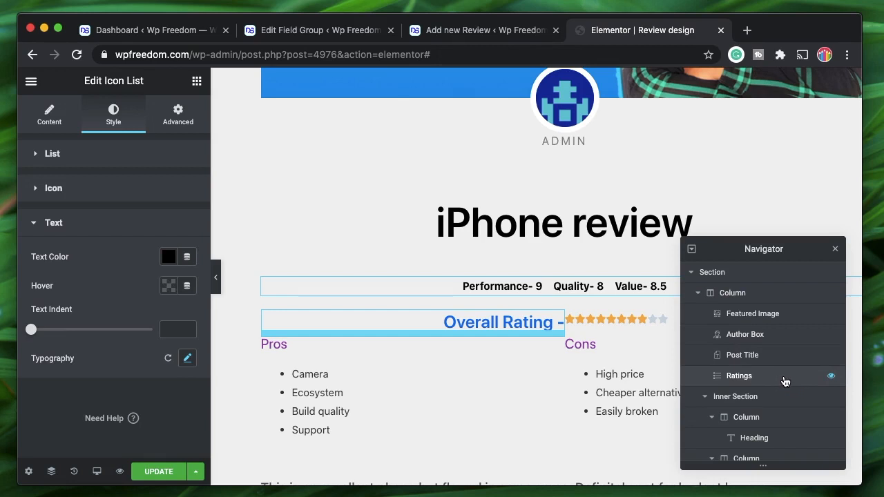
- Examine the template's remaining inner sections, columns and widgets in the Navigator, and close it
{"action": "scroll", "coordinate": [732, 407], "scroll_direction": "down", "scroll_amount": 2}
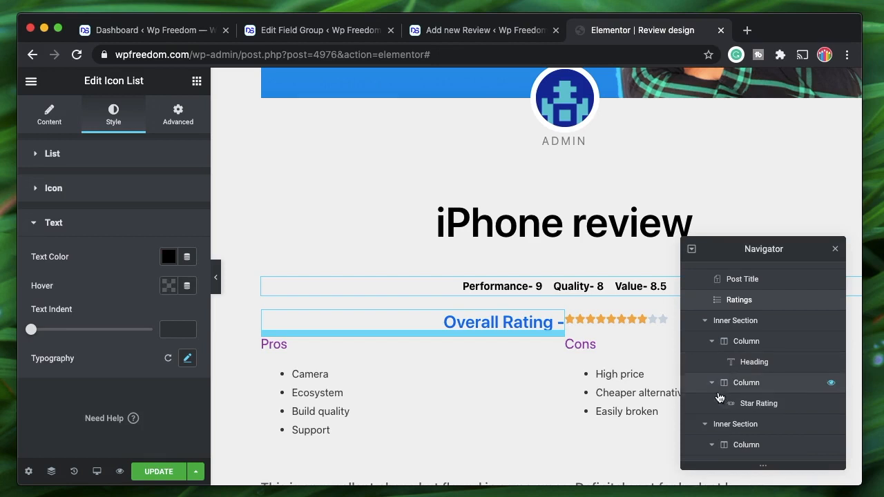
{"action": "double_click", "coordinate": [772, 409]}
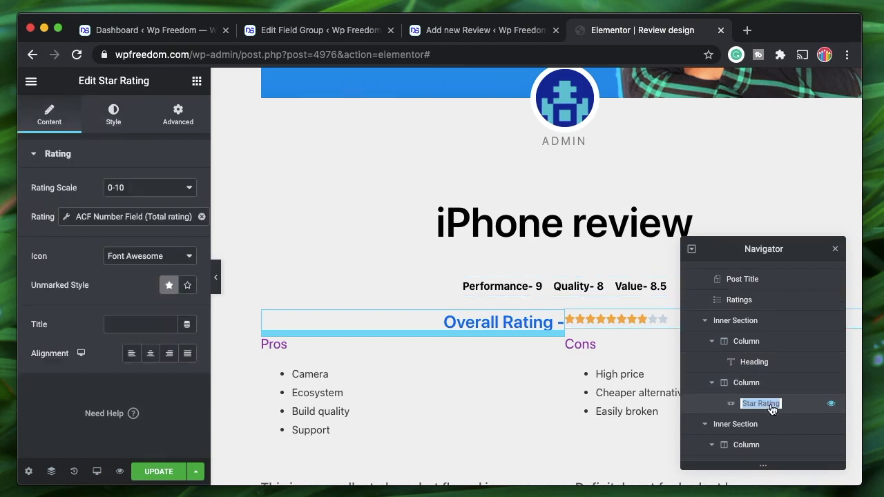
{"action": "left_click", "coordinate": [712, 383]}
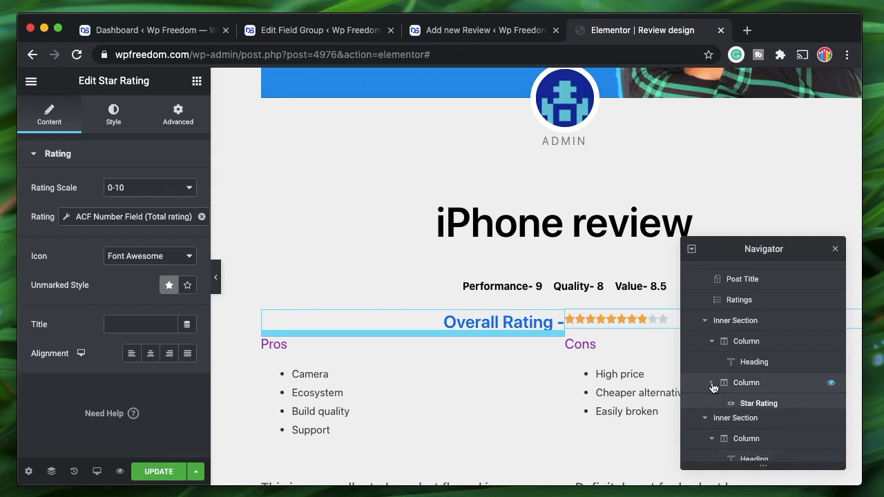
{"action": "left_click", "coordinate": [712, 383]}
{"action": "scroll", "coordinate": [713, 388], "scroll_direction": "down", "scroll_amount": 1}
{"action": "scroll", "coordinate": [715, 386], "scroll_direction": "down", "scroll_amount": 1}
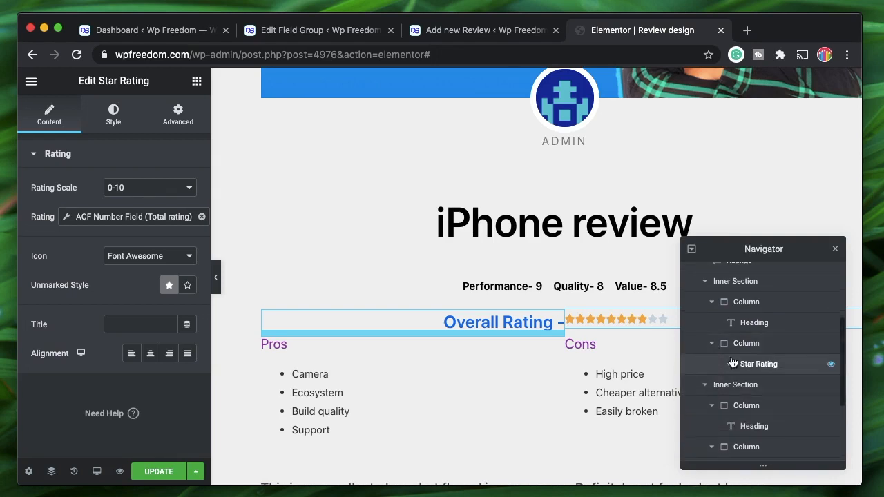
{"action": "scroll", "coordinate": [755, 425], "scroll_direction": "down", "scroll_amount": 3}
{"action": "scroll", "coordinate": [755, 425], "scroll_direction": "down", "scroll_amount": 3}
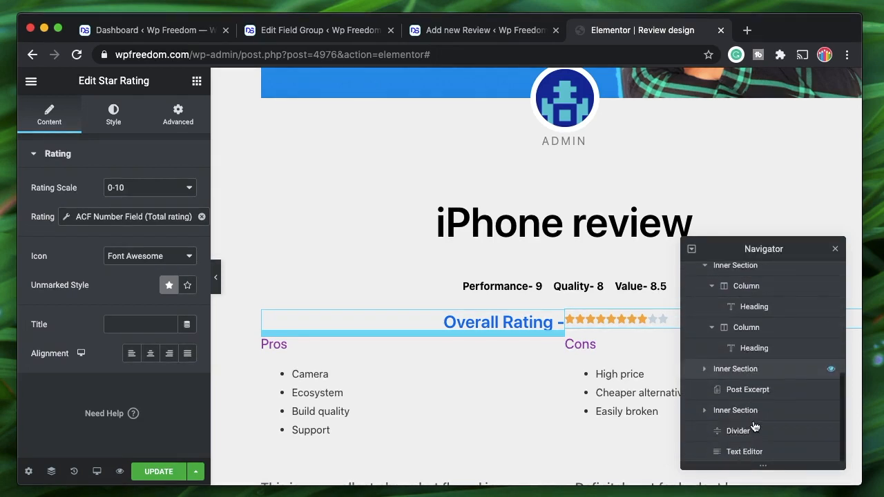
{"action": "left_click", "coordinate": [836, 252]}
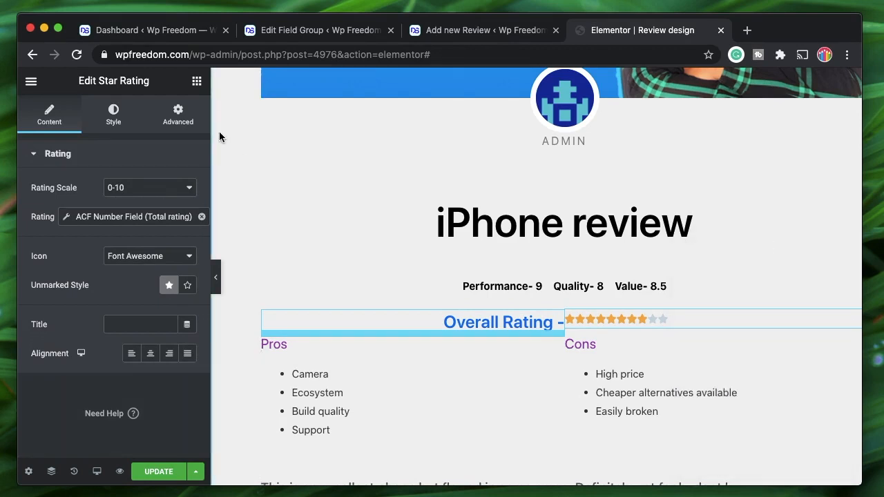
- Find the grid-style Gallery widget and place it between the Pros and Cons lists and the post excerpt
{"action": "left_click", "coordinate": [197, 81]}
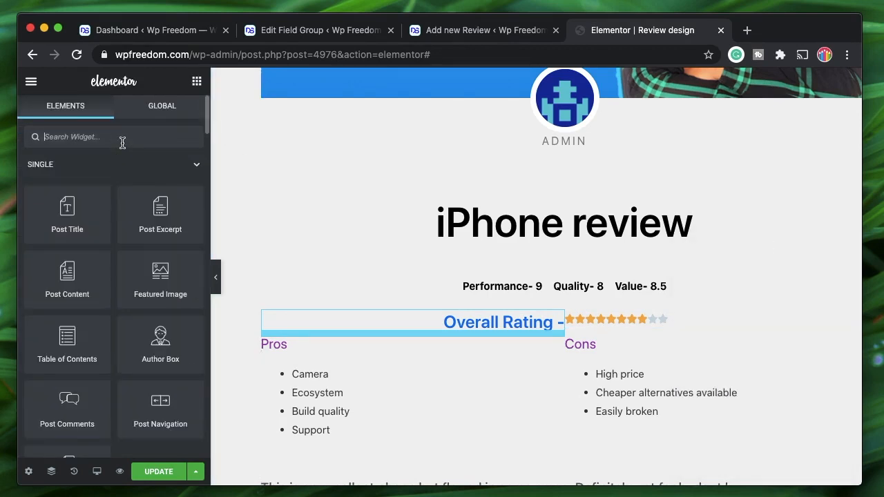
{"action": "type", "text": "galle"}
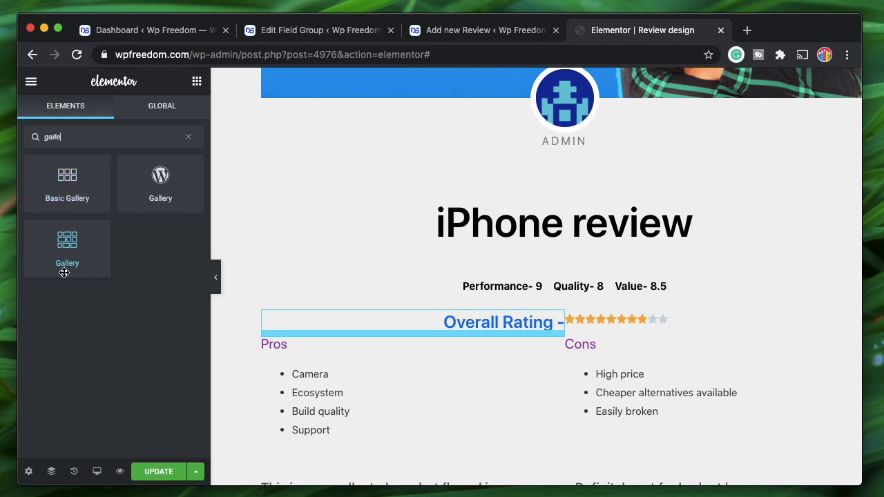
{"action": "left_click_drag", "start_coordinate": [64, 273], "coordinate": [381, 331]}
{"action": "scroll", "coordinate": [472, 353], "scroll_direction": "down", "scroll_amount": 2}
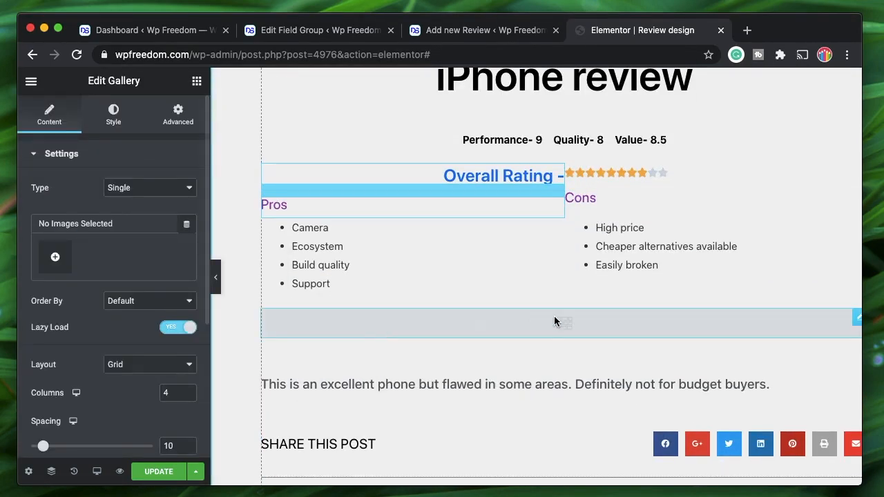
- Link the gallery's images to the dynamic ACF Gallery Field with the key Gallery
{"action": "left_click", "coordinate": [185, 226]}
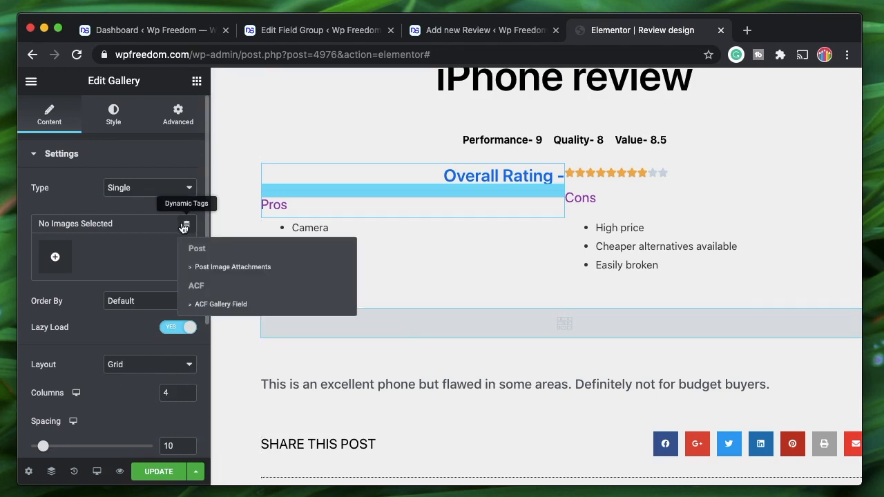
{"action": "left_click", "coordinate": [207, 305]}
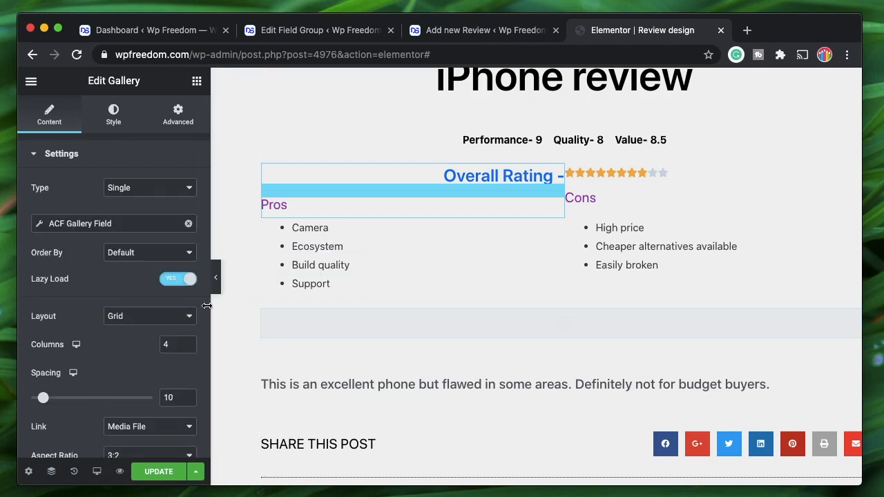
{"action": "left_click", "coordinate": [123, 227]}
{"action": "left_click", "coordinate": [147, 283]}
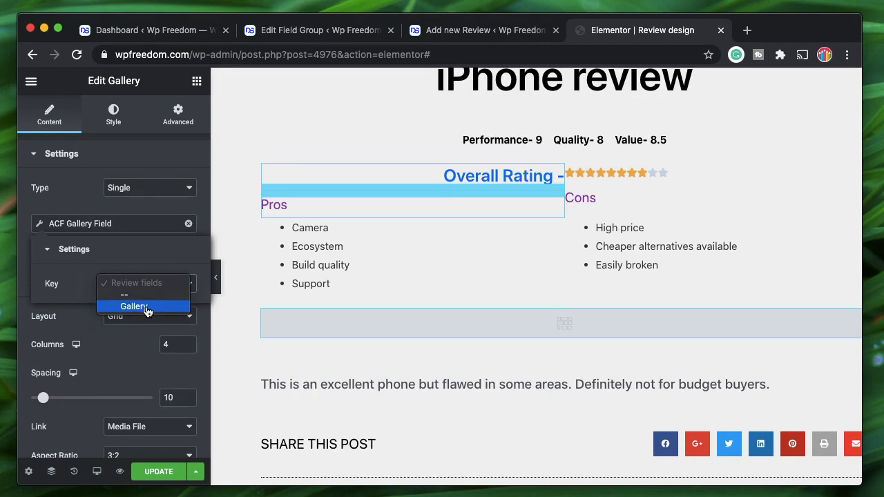
{"action": "left_click", "coordinate": [134, 306]}
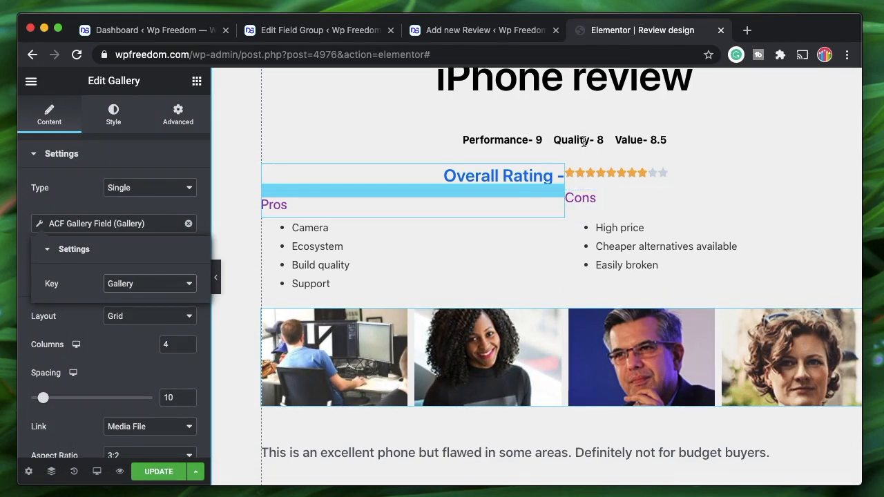
- Delete the Share This Post inner section with its social buttons below the excerpt
{"action": "scroll", "coordinate": [581, 139], "scroll_direction": "up", "scroll_amount": 2}
{"action": "scroll", "coordinate": [603, 151], "scroll_direction": "down", "scroll_amount": 5}
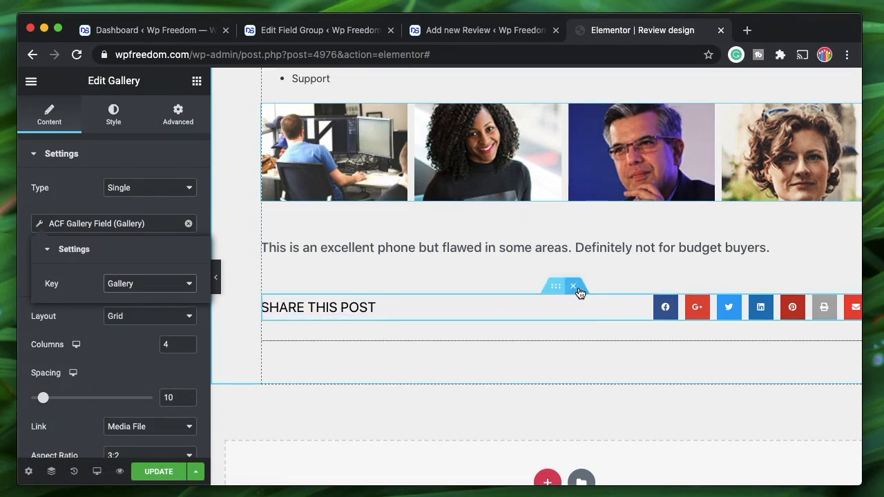
{"action": "left_click", "coordinate": [574, 286]}
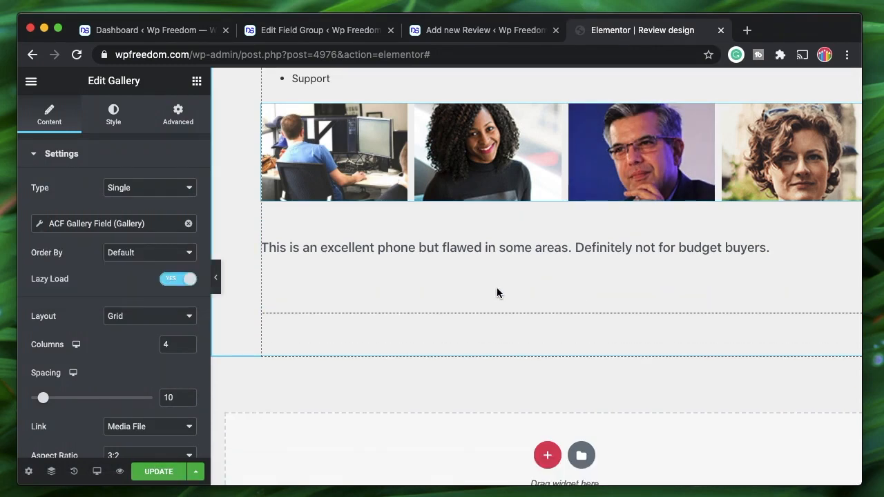
- Find the Text Editor widget and add it below the divider at the end of the template
{"action": "left_click", "coordinate": [198, 81]}
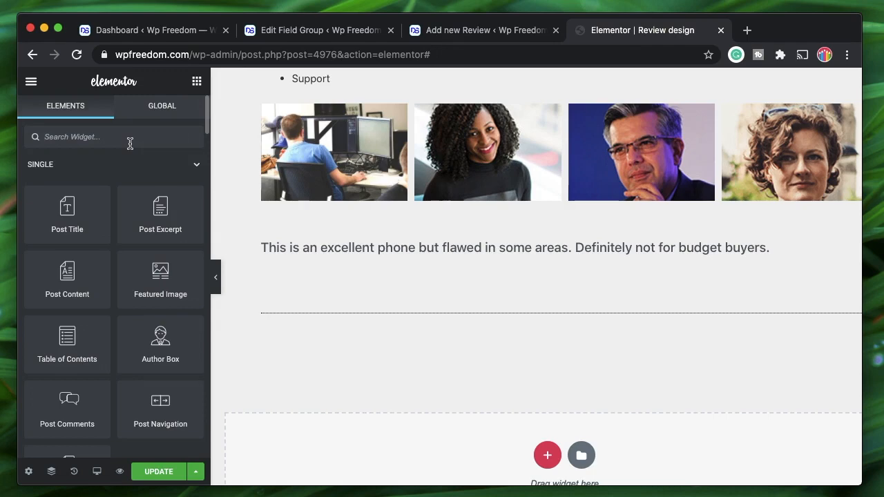
{"action": "type", "text": "text"}
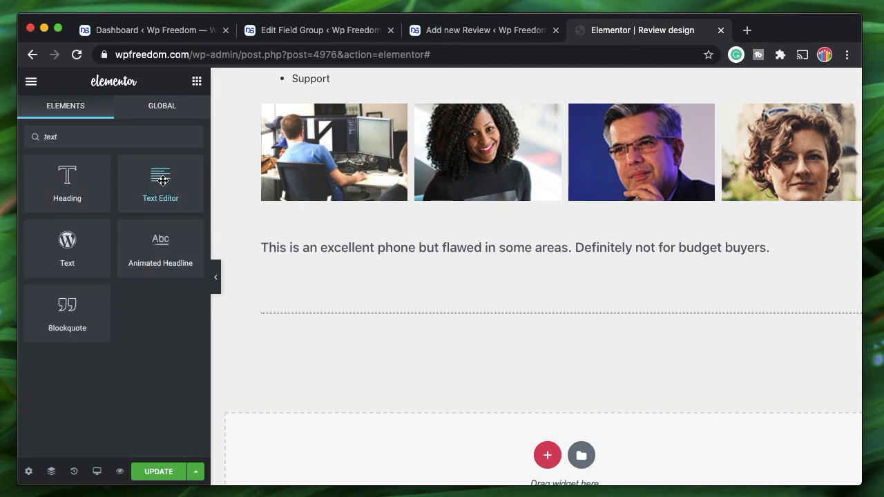
{"action": "left_click_drag", "start_coordinate": [163, 180], "coordinate": [416, 338]}
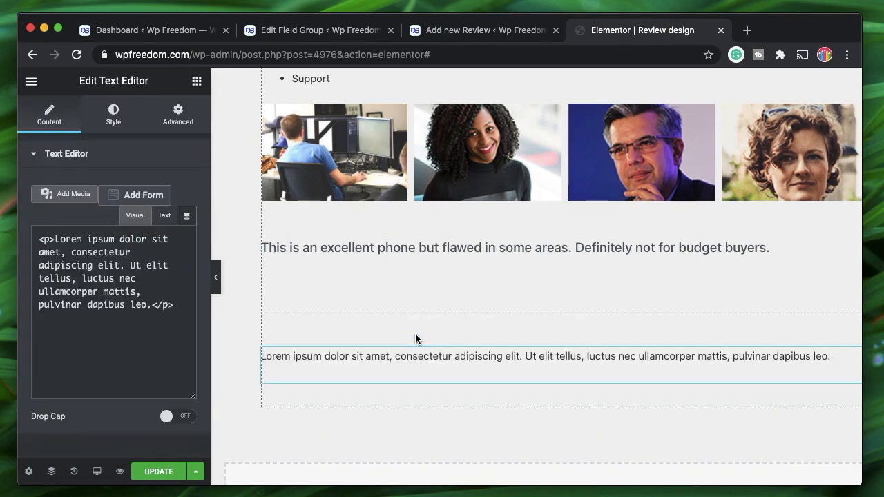
- Link the text editor below the divider to the dynamic ACF Field with the key Final review
{"action": "left_click", "coordinate": [186, 216]}
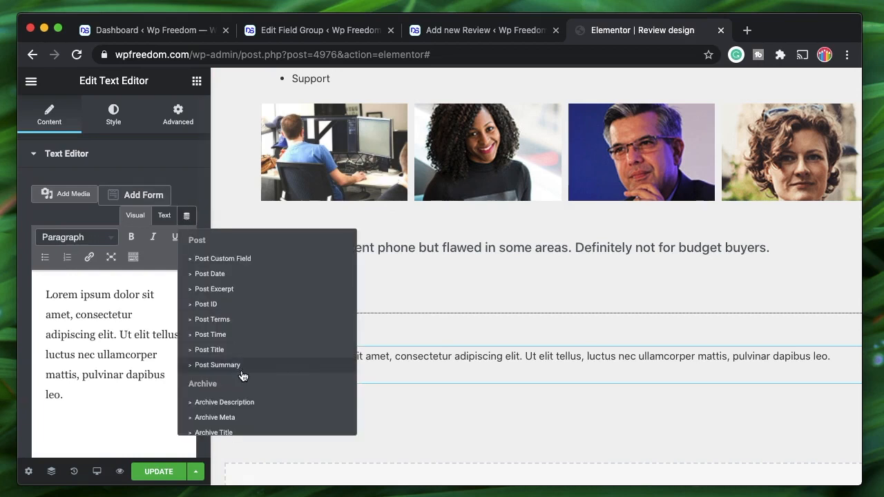
{"action": "scroll", "coordinate": [243, 376], "scroll_direction": "down", "scroll_amount": 5}
{"action": "left_click", "coordinate": [227, 422]}
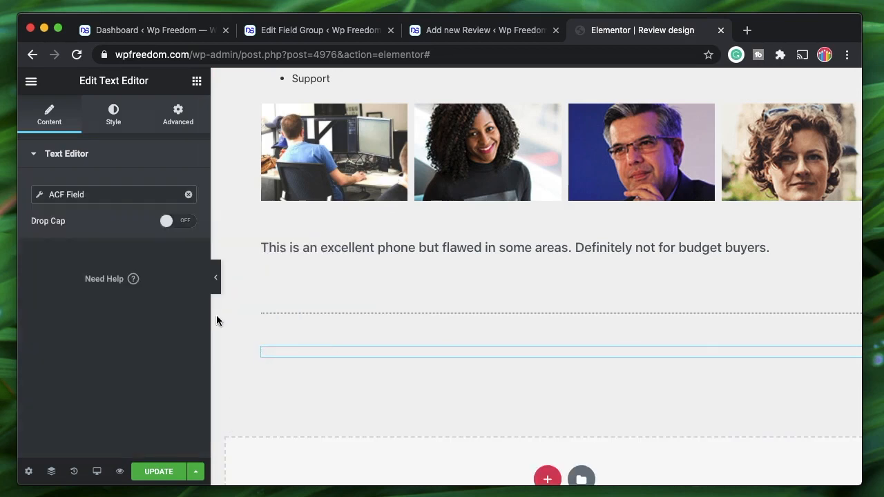
{"action": "left_click", "coordinate": [126, 197]}
{"action": "left_click", "coordinate": [146, 258]}
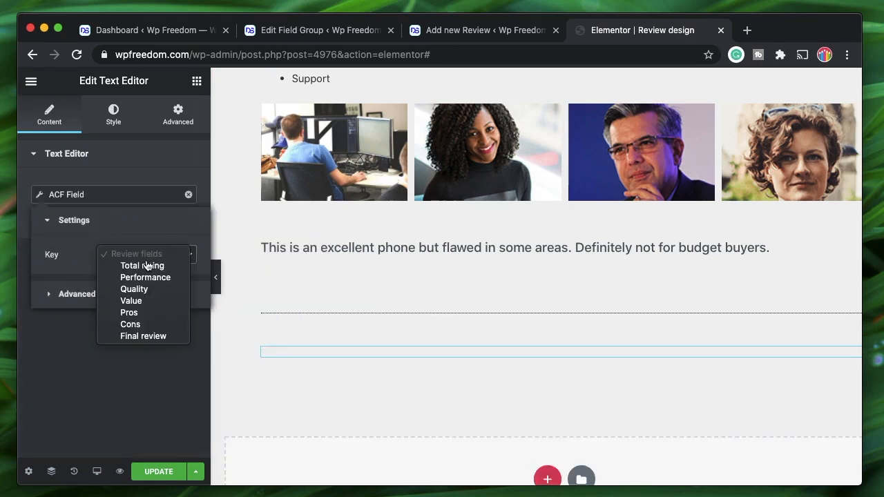
{"action": "left_click", "coordinate": [144, 336]}
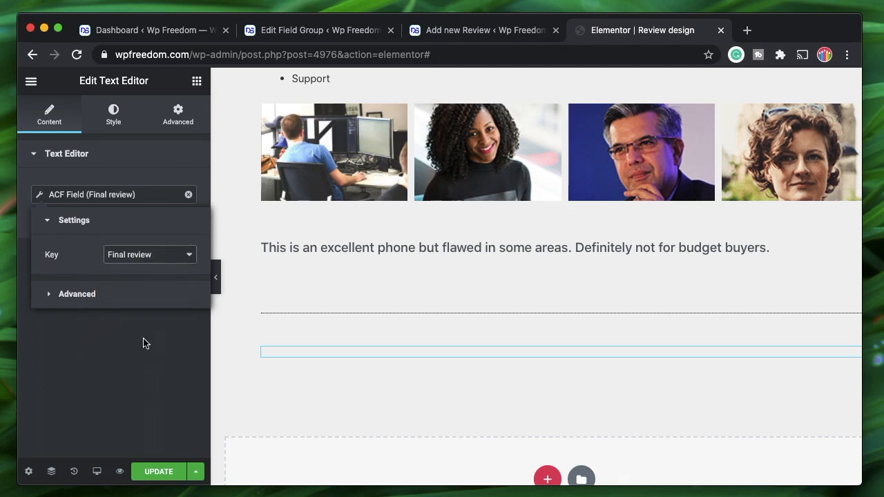
- Look over the ACF field group's list of fields and the review template's layout from the gallery up to the featured image
{"action": "left_click", "coordinate": [323, 33]}
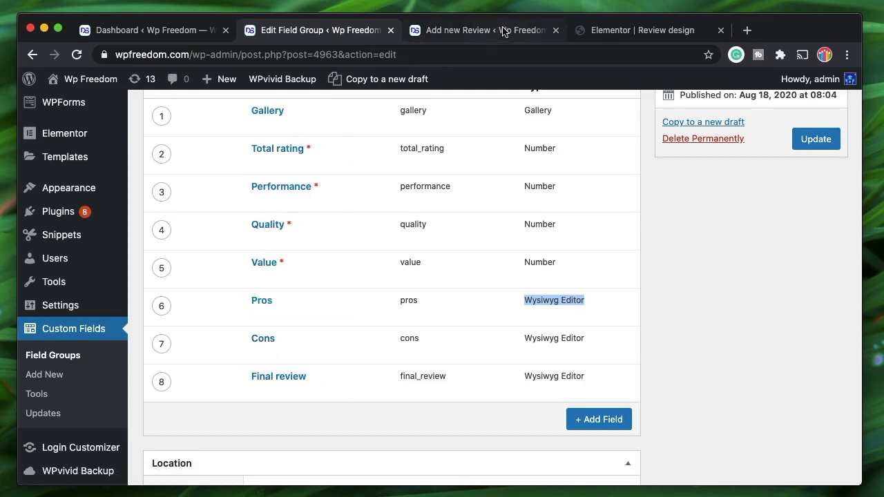
{"action": "left_click", "coordinate": [639, 36]}
{"action": "scroll", "coordinate": [554, 333], "scroll_direction": "up", "scroll_amount": 4}
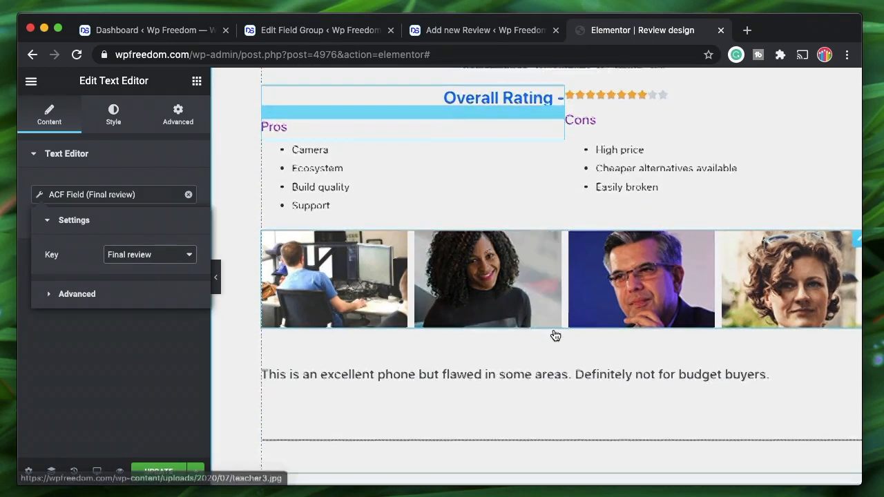
{"action": "scroll", "coordinate": [555, 334], "scroll_direction": "down", "scroll_amount": 3}
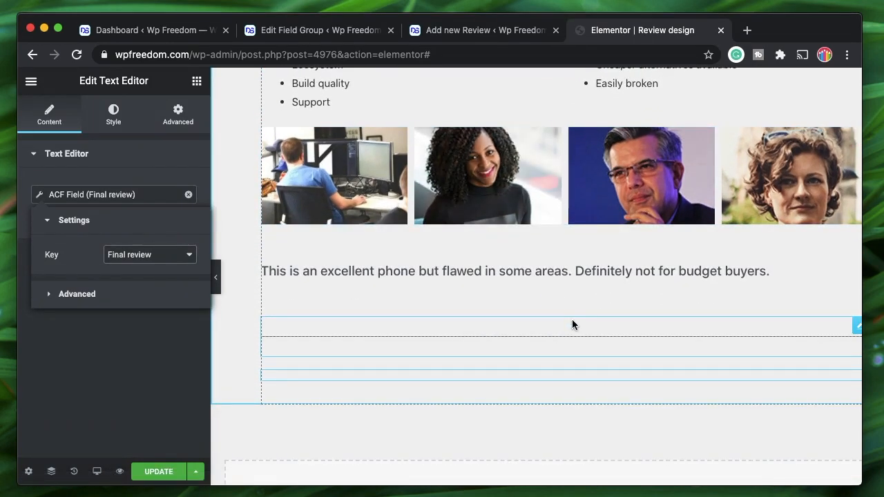
{"action": "scroll", "coordinate": [573, 325], "scroll_direction": "up", "scroll_amount": 10}
{"action": "left_click", "coordinate": [608, 271]}
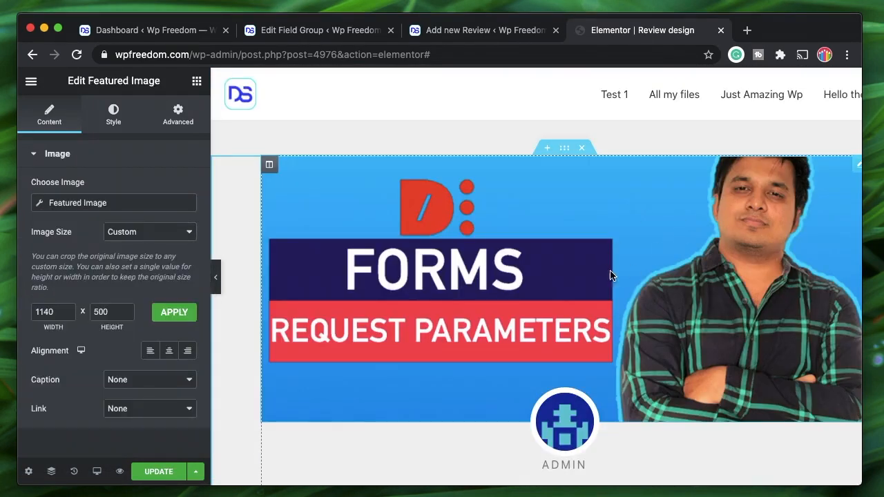
{"action": "scroll", "coordinate": [610, 275], "scroll_direction": "down", "scroll_amount": 3}
{"action": "scroll", "coordinate": [616, 352], "scroll_direction": "down", "scroll_amount": 2}
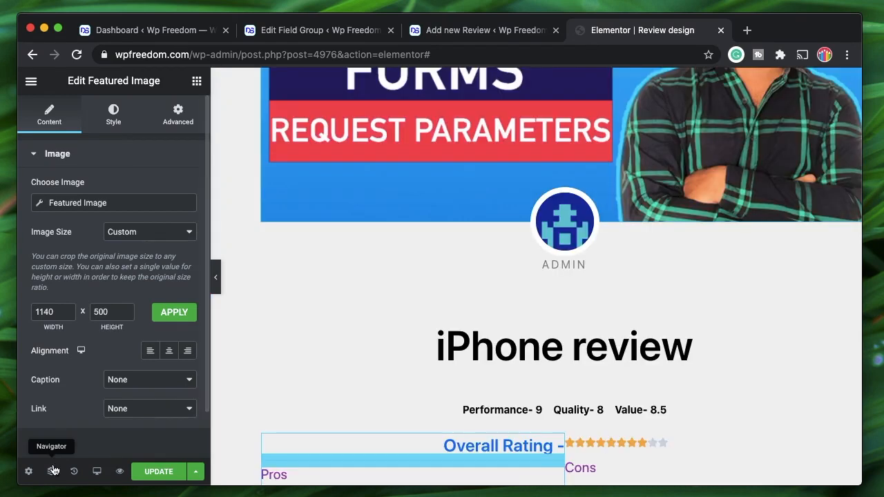
- Examine the template's structure in the Navigator, including the Author Box, Post Title, Ratings and the first Inner Section
{"action": "left_click", "coordinate": [51, 471]}
{"action": "scroll", "coordinate": [737, 353], "scroll_direction": "up", "scroll_amount": 1}
{"action": "scroll", "coordinate": [738, 353], "scroll_direction": "up", "scroll_amount": 3}
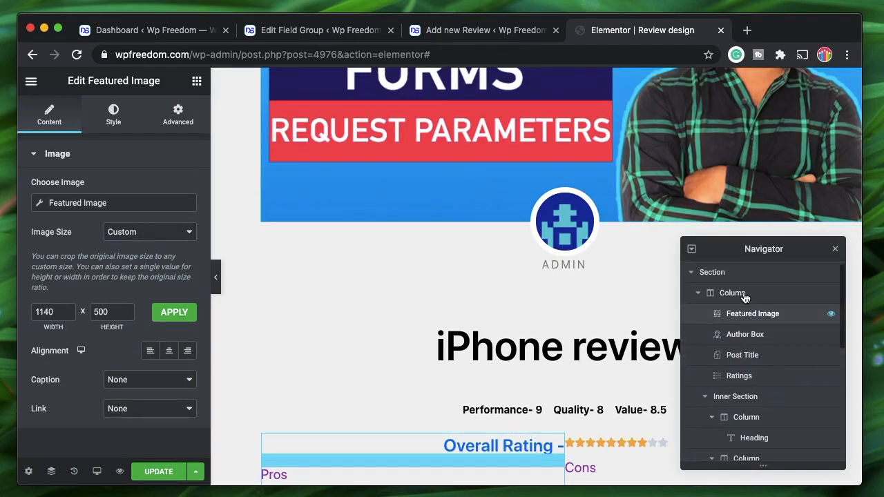
{"action": "left_click", "coordinate": [753, 336]}
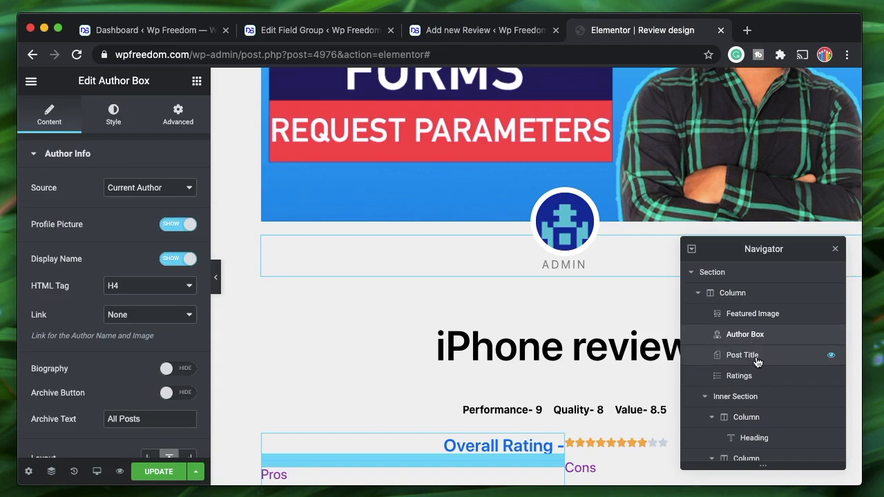
{"action": "left_click", "coordinate": [744, 355]}
{"action": "left_click", "coordinate": [756, 376]}
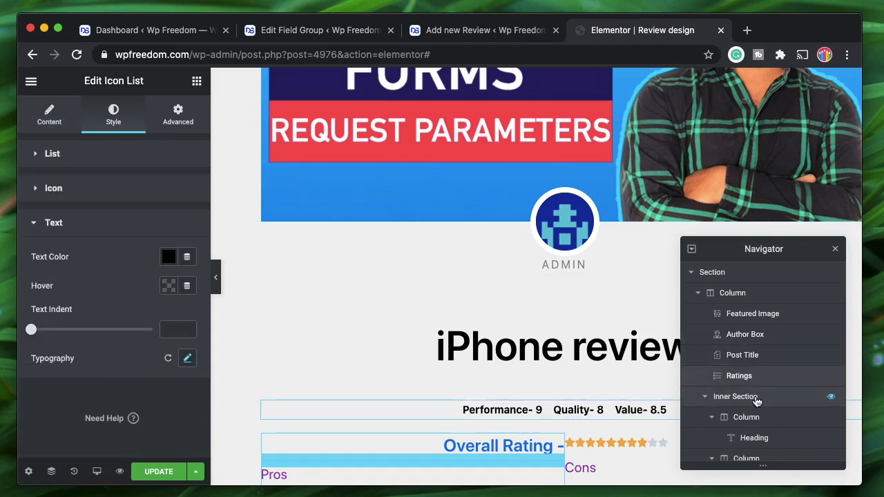
{"action": "left_click", "coordinate": [757, 401]}
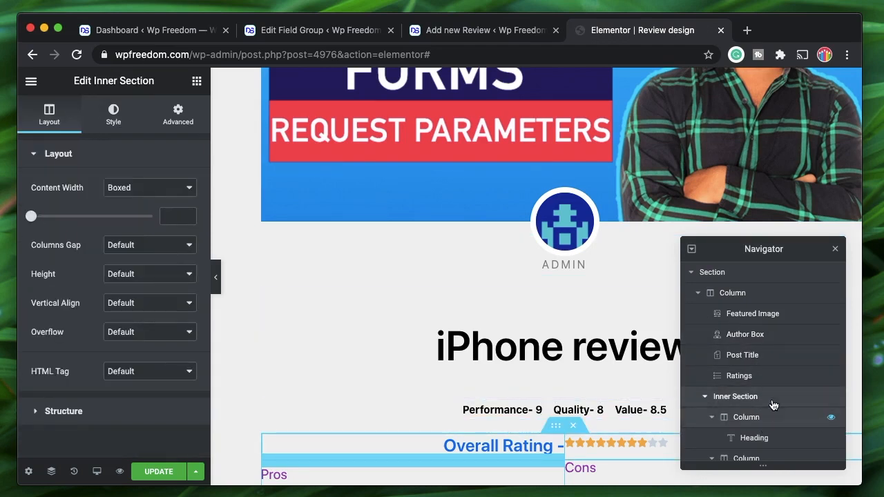
{"action": "scroll", "coordinate": [777, 442], "scroll_direction": "down", "scroll_amount": 5}
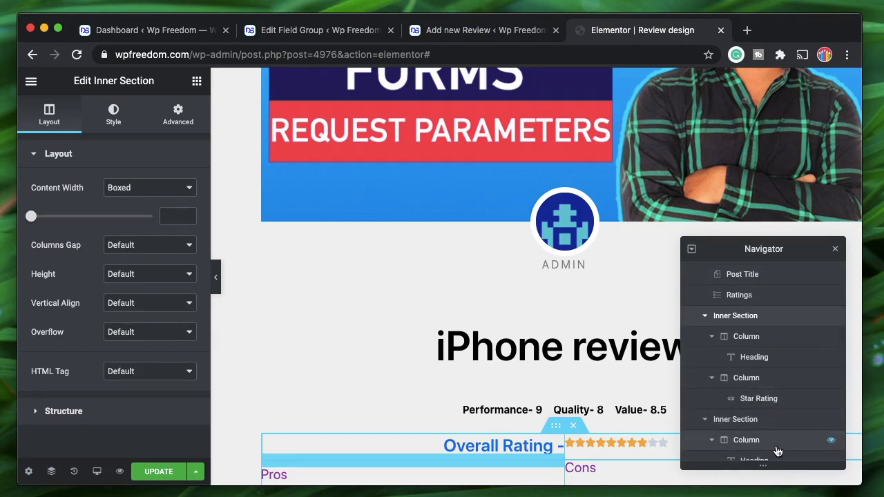
{"action": "scroll", "coordinate": [787, 342], "scroll_direction": "up", "scroll_amount": 5}
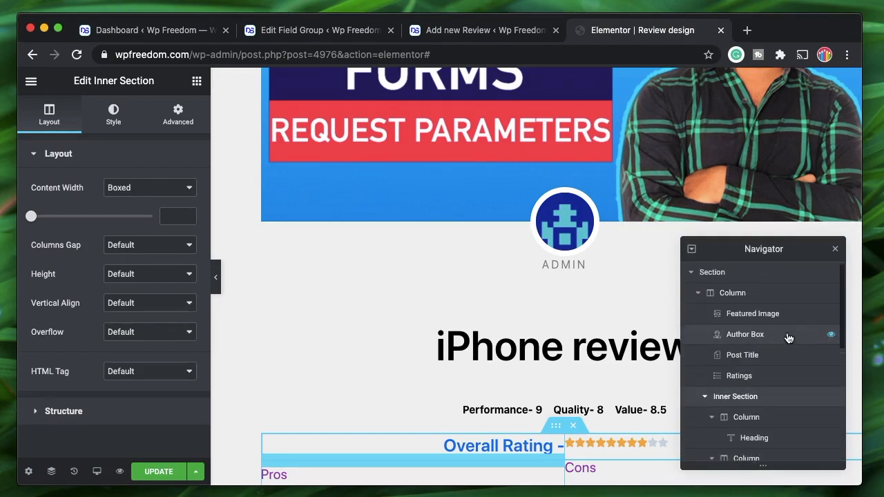
{"action": "left_click", "coordinate": [835, 251]}
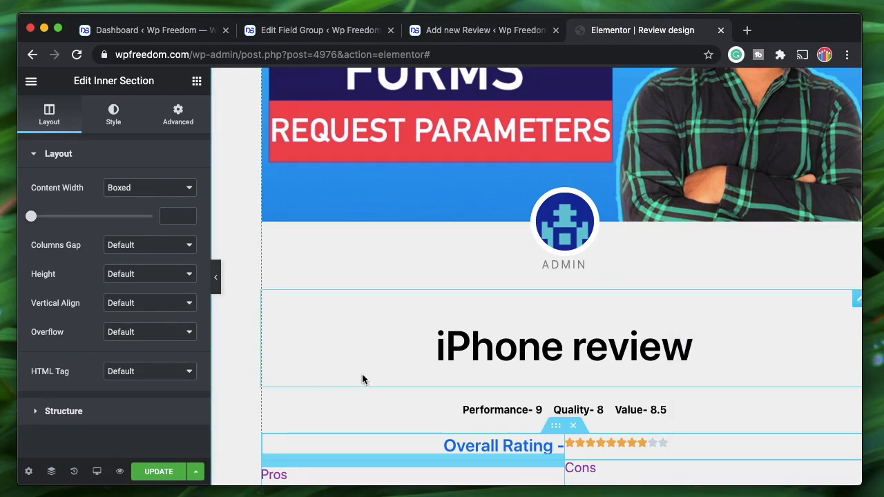
- Save the template with its display condition set to include all Reviews
{"action": "left_click", "coordinate": [195, 473]}
{"action": "left_click", "coordinate": [124, 408]}
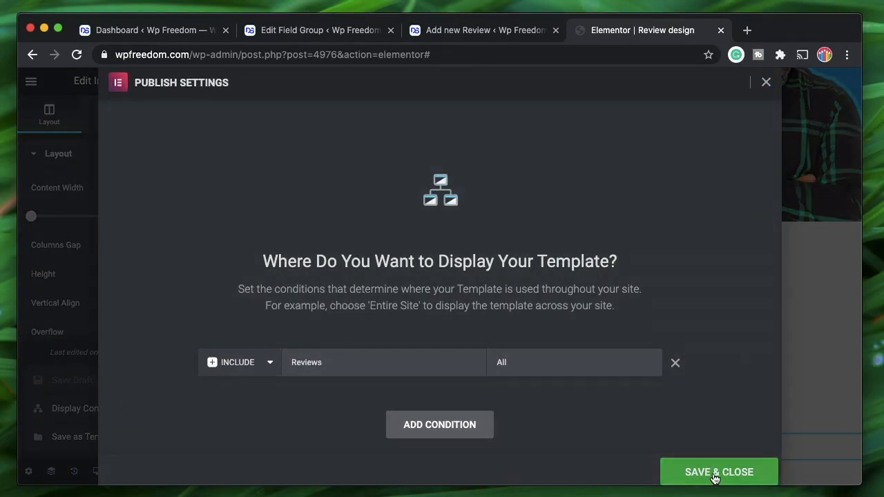
{"action": "left_click", "coordinate": [767, 83]}
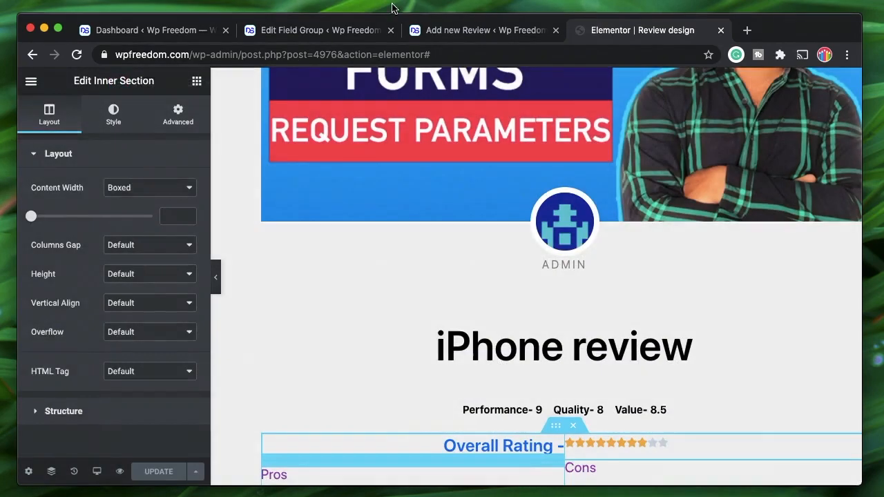
- Open the iPhone review from the list of all reviews for editing and go to its Final review field
{"action": "left_click", "coordinate": [446, 36]}
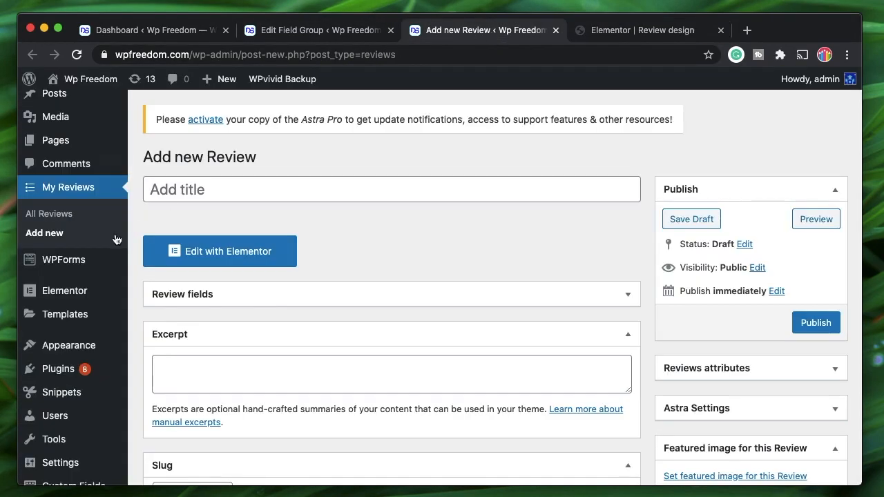
{"action": "left_click", "coordinate": [49, 216]}
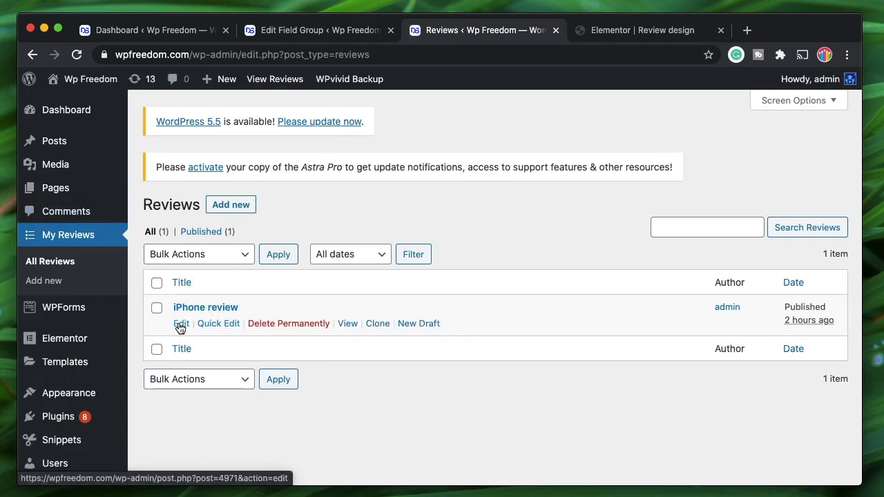
{"action": "left_click", "coordinate": [180, 324]}
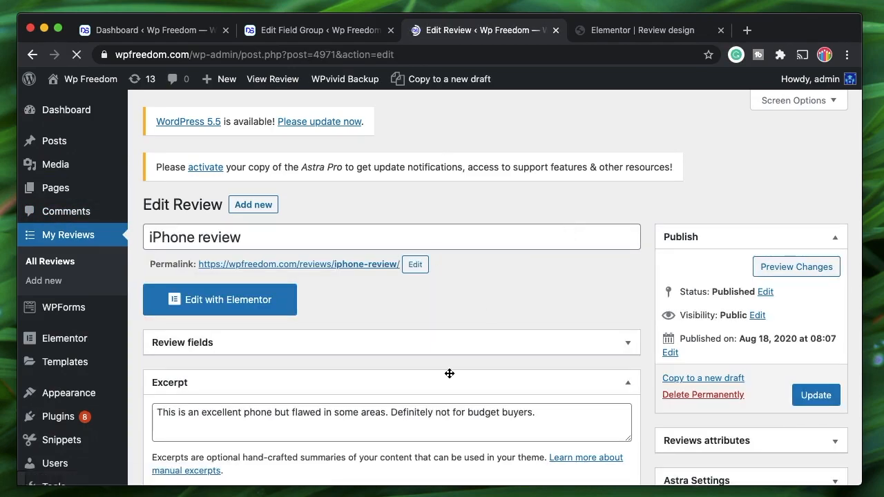
{"action": "scroll", "coordinate": [373, 335], "scroll_direction": "down", "scroll_amount": 15}
{"action": "scroll", "coordinate": [371, 332], "scroll_direction": "down", "scroll_amount": 1}
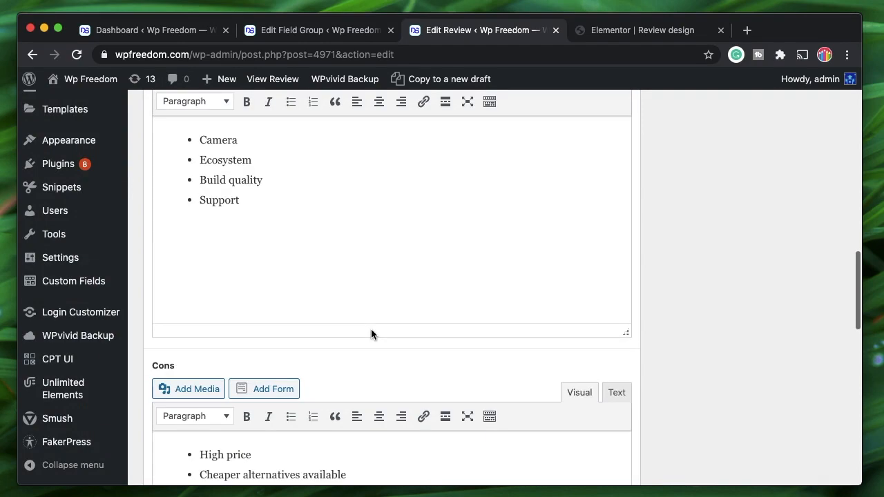
{"action": "scroll", "coordinate": [371, 331], "scroll_direction": "down", "scroll_amount": 6}
{"action": "scroll", "coordinate": [372, 328], "scroll_direction": "up", "scroll_amount": 1}
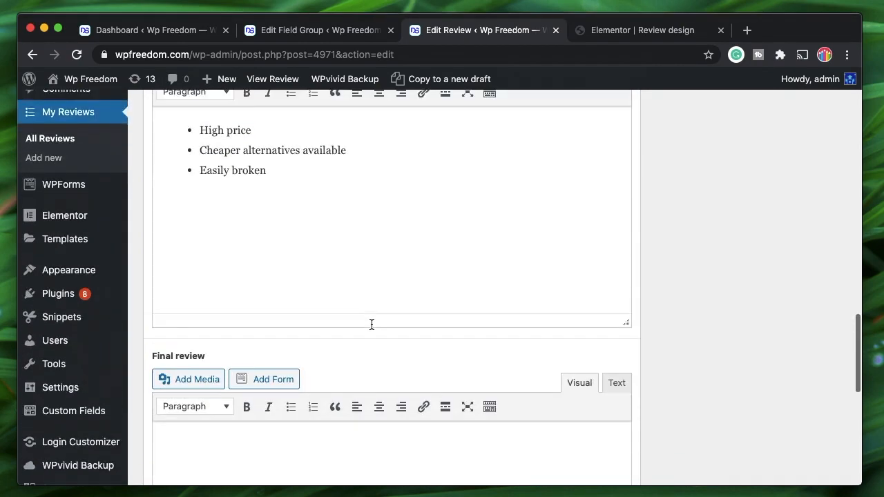
{"action": "scroll", "coordinate": [371, 324], "scroll_direction": "down", "scroll_amount": 3}
- Search Google for "lorem ipsum text" in a new browser tab and open the lipsum.com generator site
{"action": "left_click", "coordinate": [748, 31]}
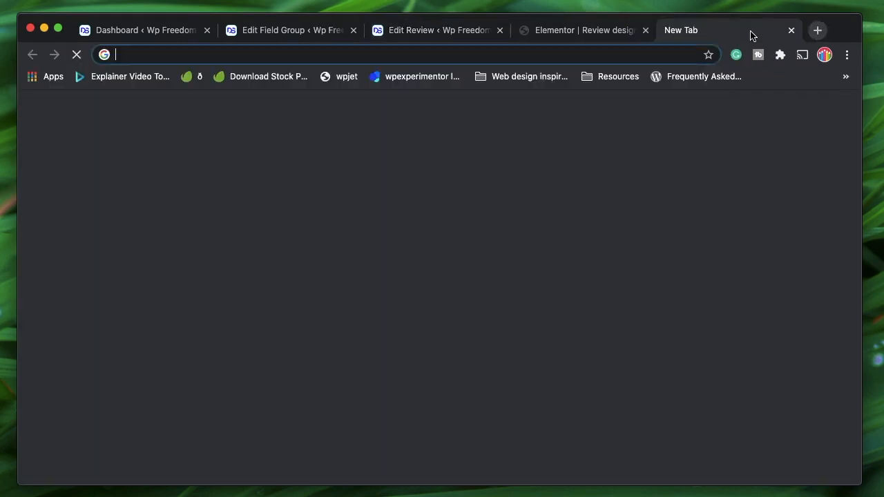
{"action": "type", "text": "lorem"}
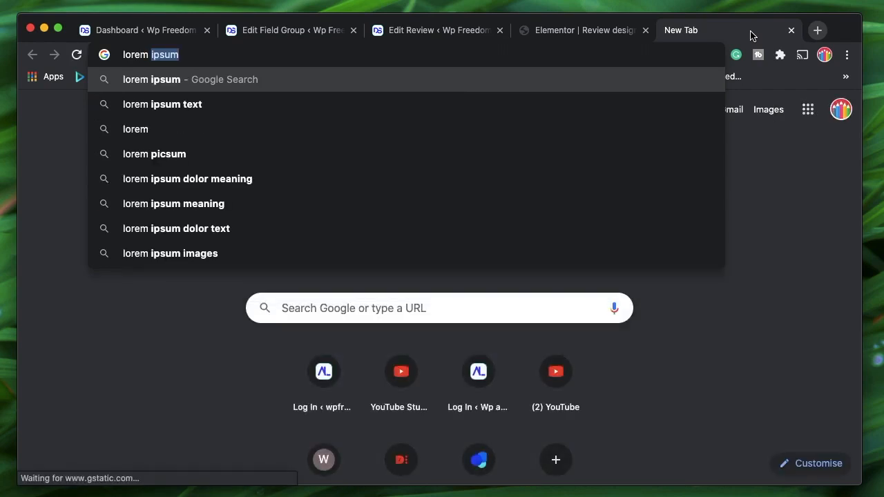
{"action": "key", "text": "Down"}
{"action": "key", "text": "Down"}
{"action": "key", "text": "Return"}
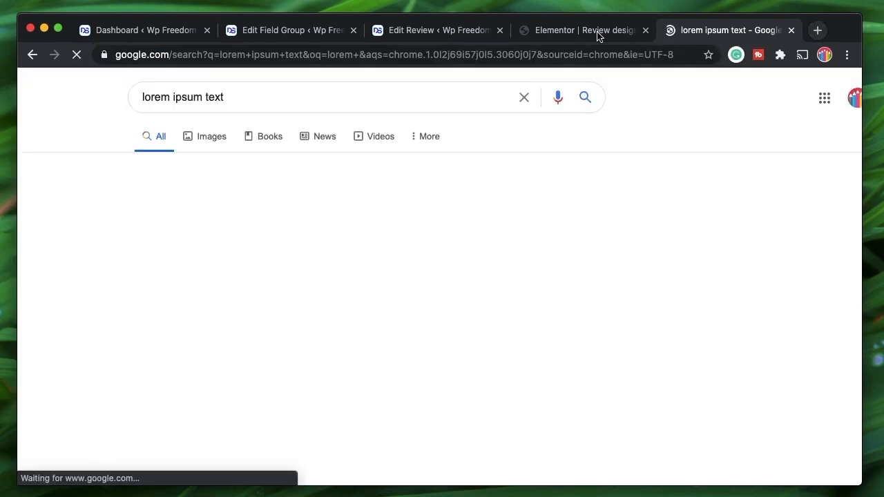
{"action": "left_click", "coordinate": [340, 216]}
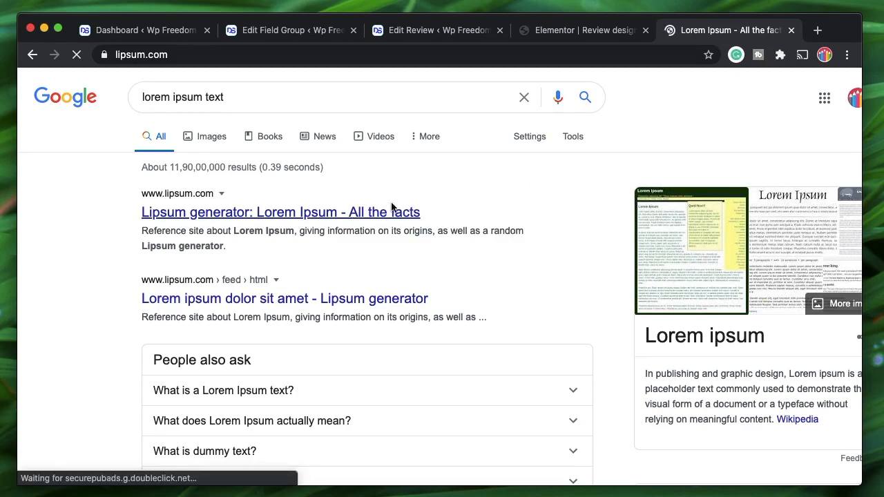
- Copy the "Where does it come from?" heading and its first paragraph, ending at "section 1.10.32."
{"action": "scroll", "coordinate": [284, 280], "scroll_direction": "down", "scroll_amount": 3}
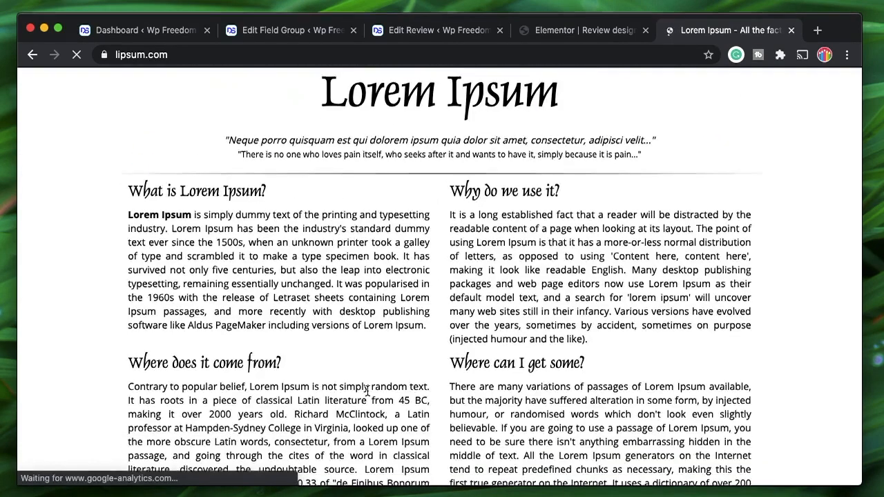
{"action": "left_click_drag", "start_coordinate": [129, 185], "coordinate": [591, 164]}
{"action": "scroll", "coordinate": [561, 340], "scroll_direction": "up", "scroll_amount": 1}
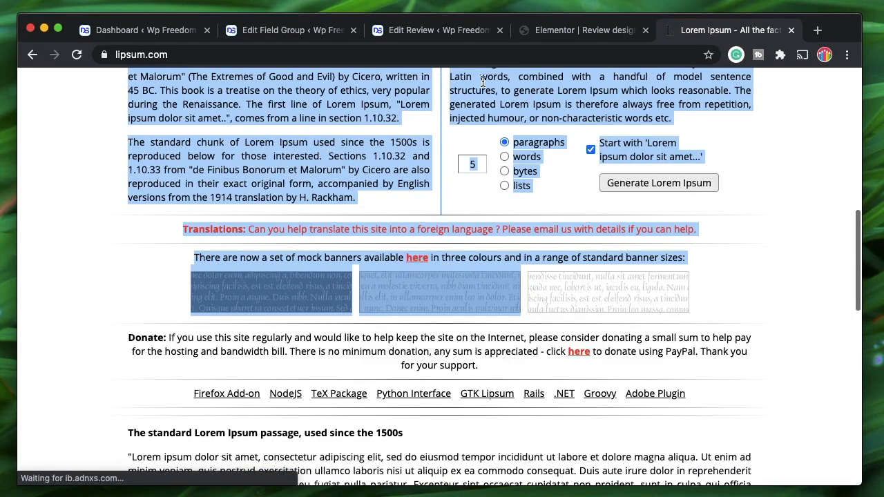
{"action": "left_click_drag", "start_coordinate": [483, 82], "coordinate": [400, 117]}
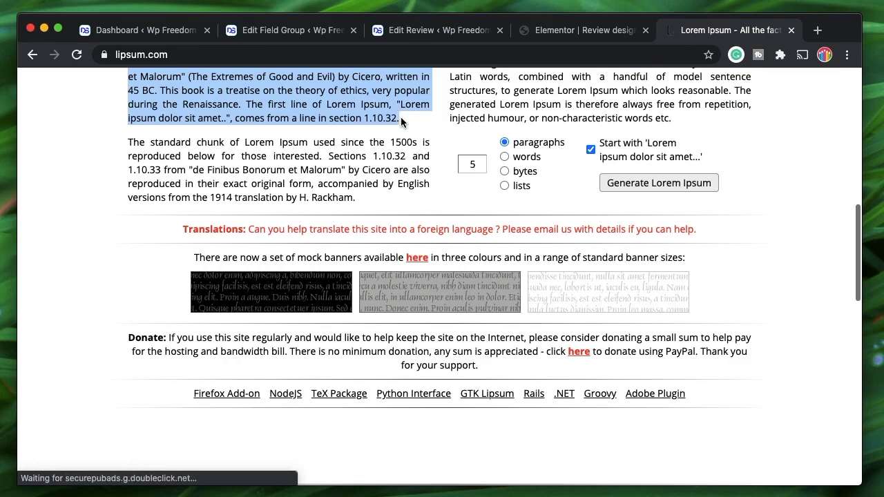
{"action": "left_click", "coordinate": [266, 25]}
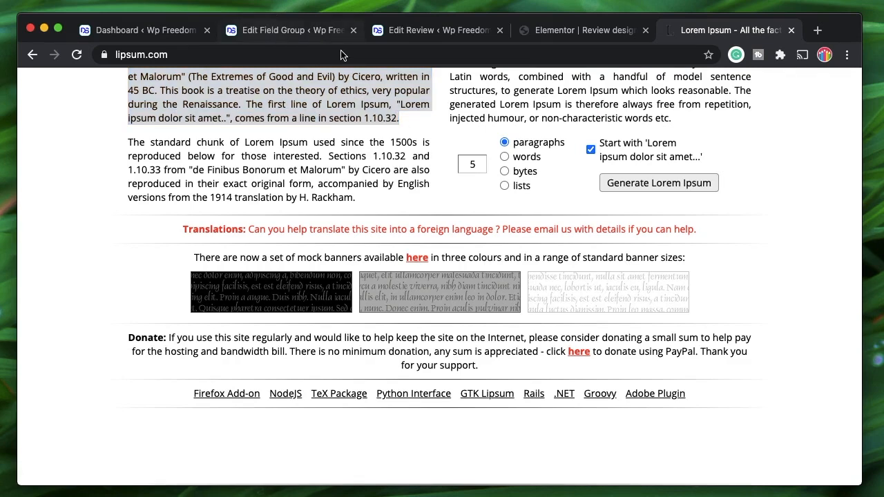
- Paste the copied lorem ipsum passage into the iPhone review's Final review field and update the review
{"action": "left_click", "coordinate": [413, 31]}
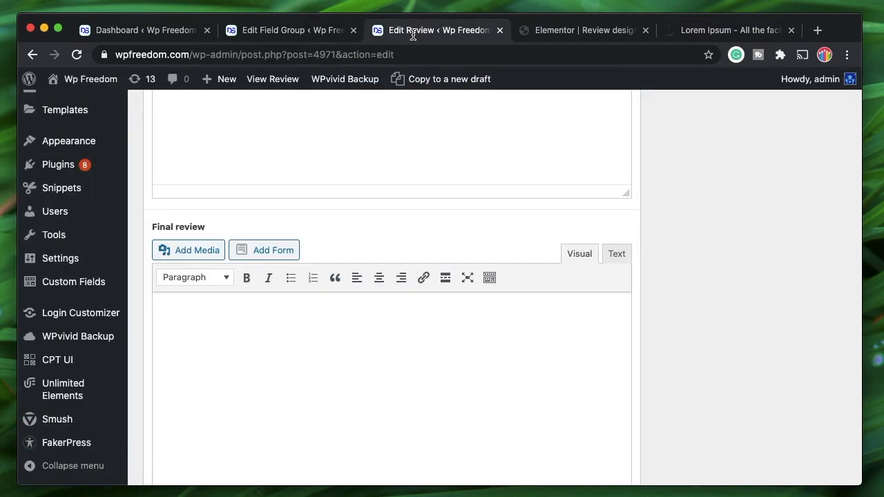
{"action": "left_click", "coordinate": [357, 331]}
{"action": "type", "text": "Where does it come from? Contrary to popular belief, Lorem Ipsum is not simply random text. It has roots in a piece of classical Latin literature from 45 BC, making it over 2000 years old. Richard McClintock, a Latin professor at Hampden-Sydney College in Virginia, looked up one of the more obscure Latin words, consectetur, from a Lorem Ipsum passage, and going through the cites of the word in classical literature, discovered the undoubtable source. Lorem Ipsum comes from sections 1.10.32 and 1.10.33 of \"de Finibus Bonorum et Malorum\" (The Extremes of Good and Evil) by Cicero, written in 45 BC. This book is a treatise on the theory of ethics, very popular during the Renaissance. The first line of Lorem Ipsum, \"Lorem ipsum dolor sit amet..\", comes from a line in section 1.10.32."}
{"action": "scroll", "coordinate": [417, 366], "scroll_direction": "down", "scroll_amount": 10}
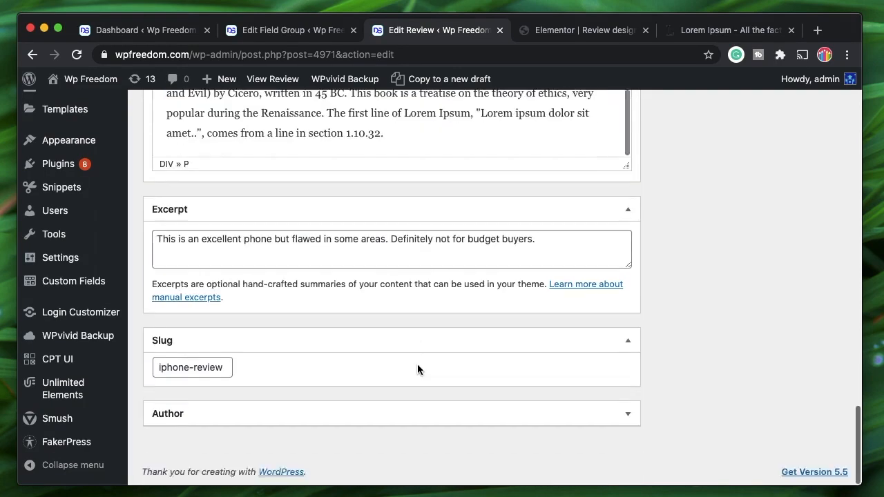
{"action": "scroll", "coordinate": [417, 370], "scroll_direction": "up", "scroll_amount": 15}
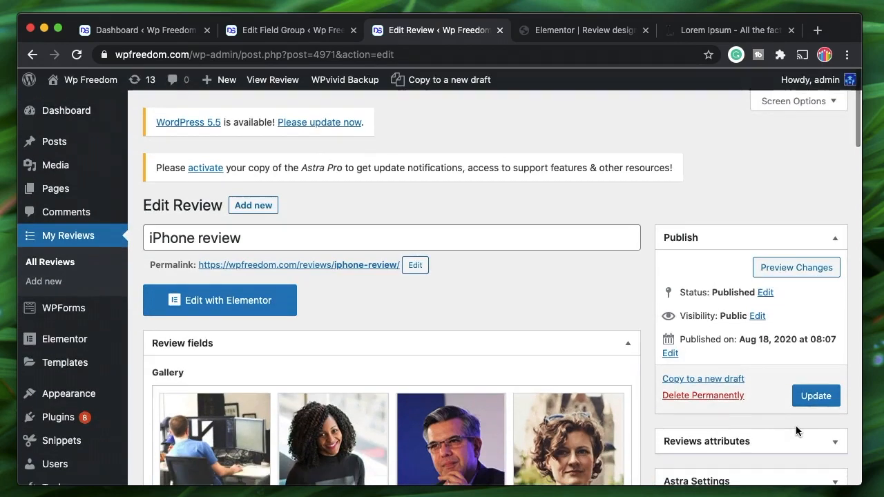
{"action": "left_click", "coordinate": [818, 396]}
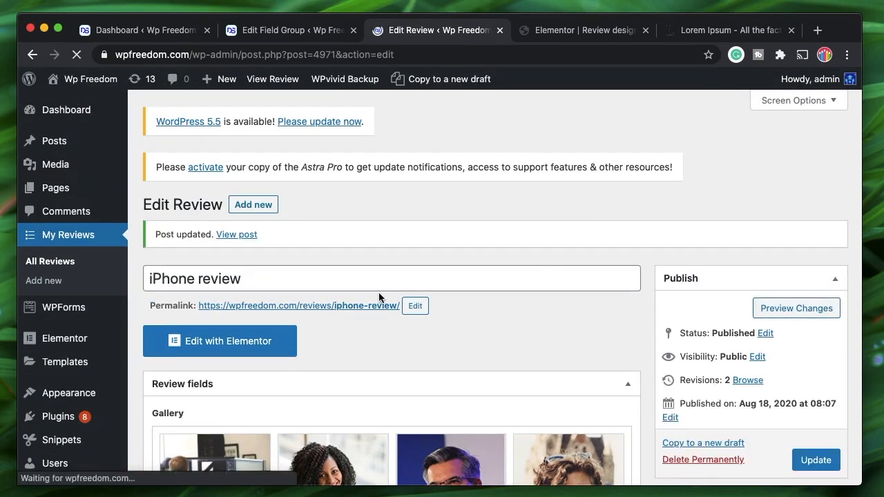
- Open the published iPhone review in a new tab and examine its ratings, pros, cons, gallery and final review text
{"action": "left_click", "coordinate": [373, 306], "text": "super"}
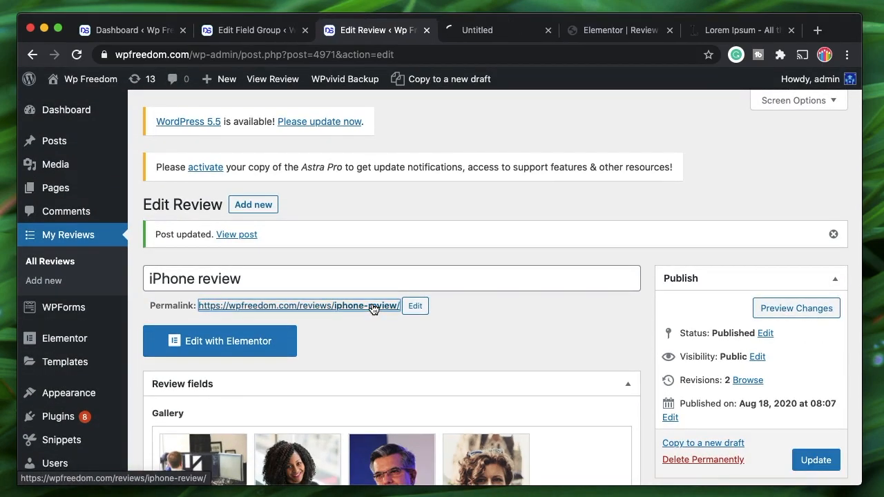
{"action": "left_click", "coordinate": [487, 32]}
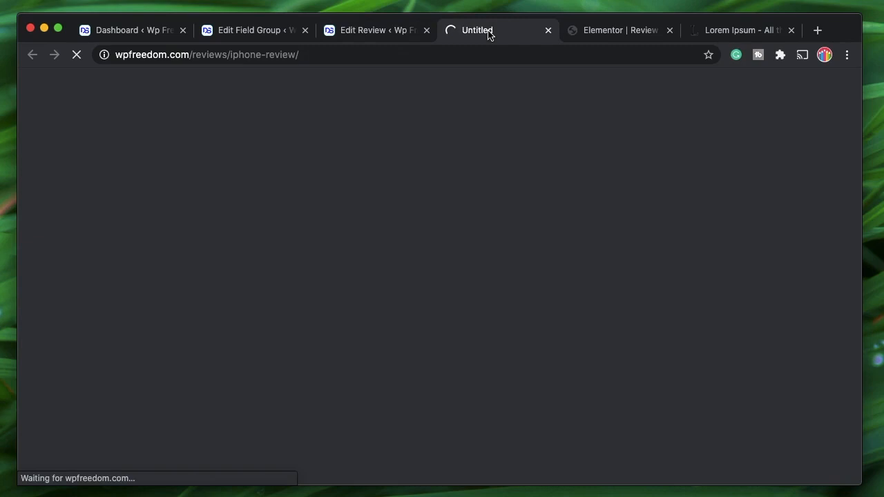
{"action": "left_click", "coordinate": [739, 30]}
{"action": "left_click", "coordinate": [600, 30]}
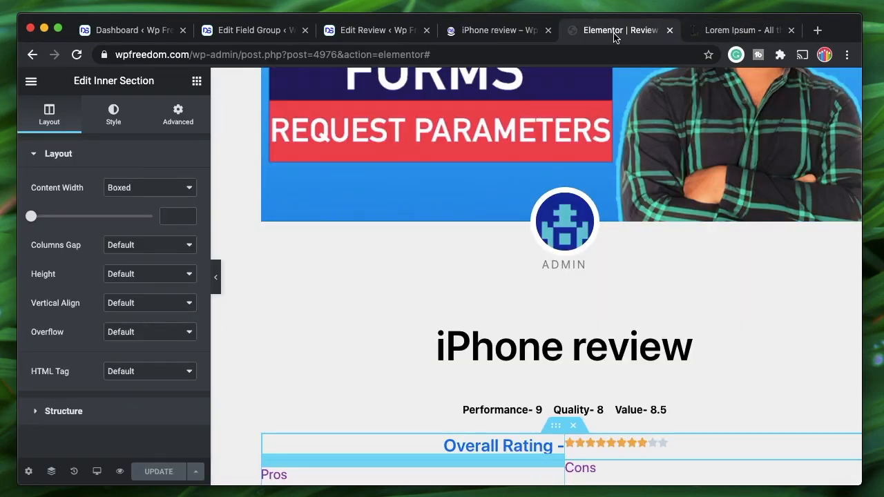
{"action": "left_click", "coordinate": [496, 30]}
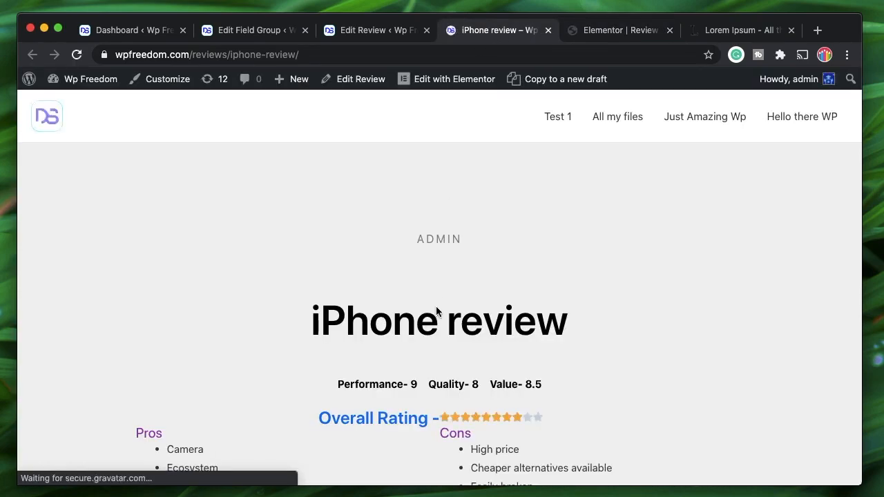
{"action": "scroll", "coordinate": [436, 312], "scroll_direction": "down", "scroll_amount": 10}
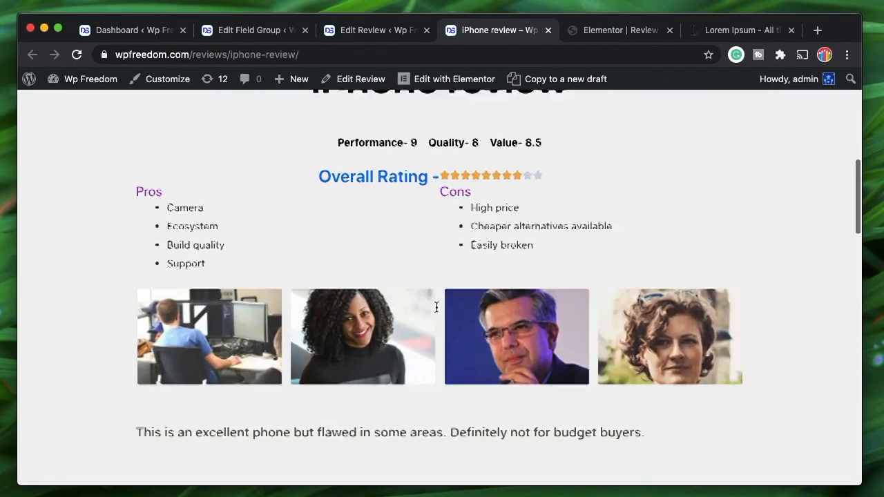
{"action": "scroll", "coordinate": [437, 307], "scroll_direction": "down", "scroll_amount": 10}
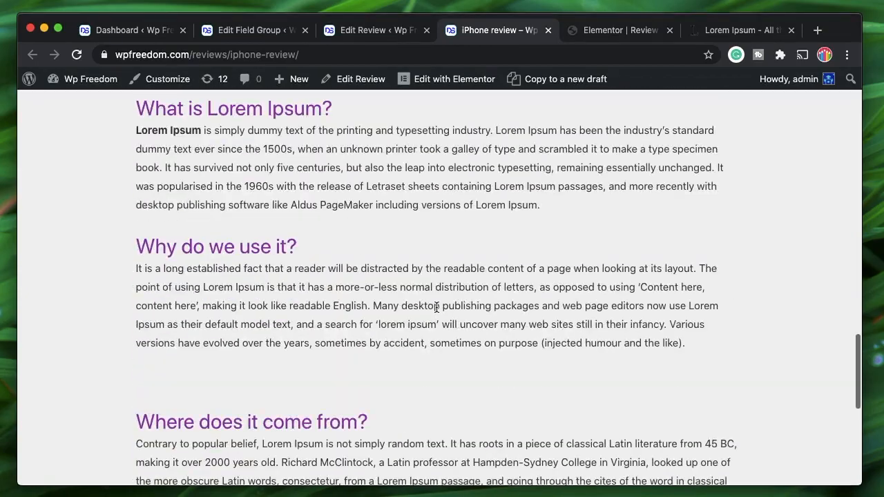
{"action": "scroll", "coordinate": [435, 311], "scroll_direction": "up", "scroll_amount": 15}
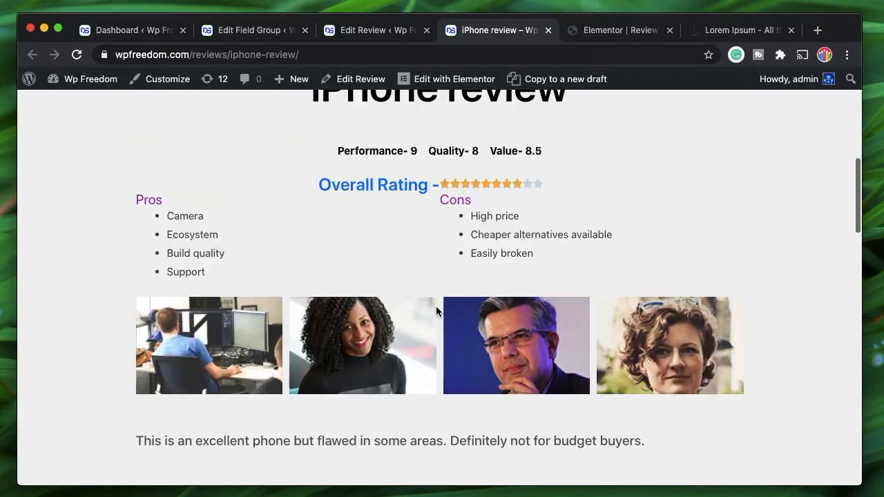
{"action": "double_click", "coordinate": [509, 242]}
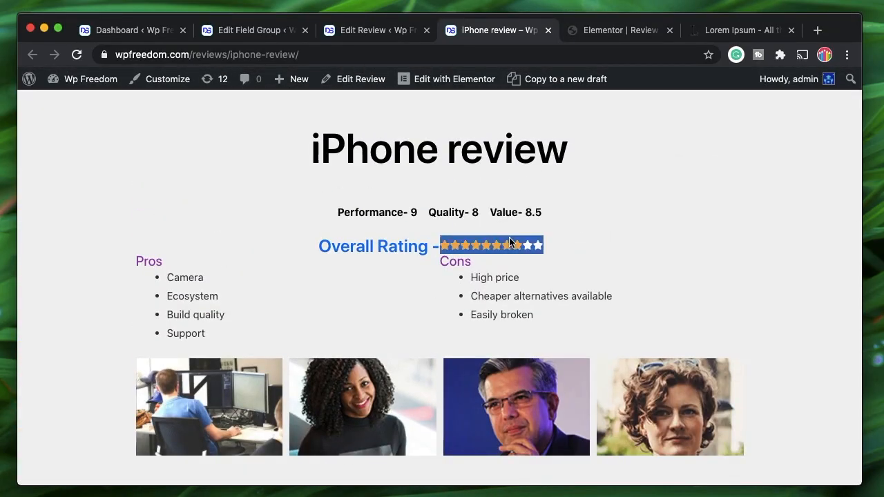
{"action": "left_click", "coordinate": [212, 268]}
{"action": "scroll", "coordinate": [422, 357], "scroll_direction": "down", "scroll_amount": 3}
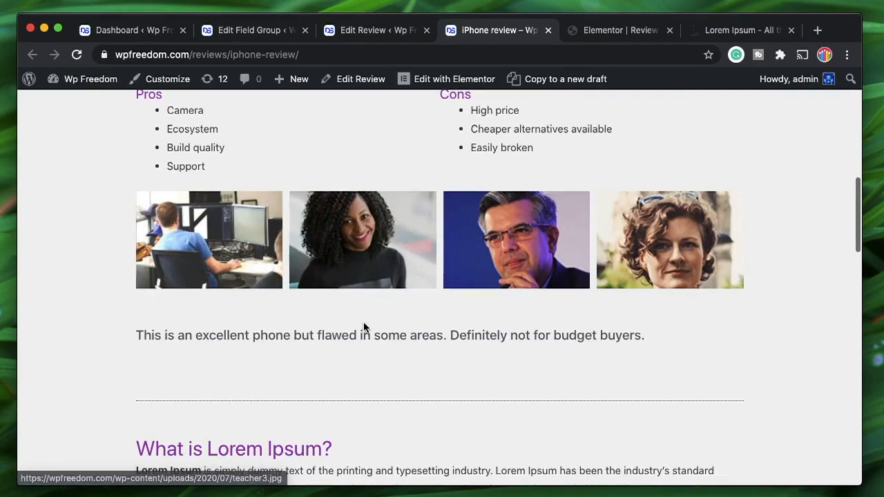
{"action": "triple_click", "coordinate": [392, 332]}
{"action": "scroll", "coordinate": [392, 331], "scroll_direction": "up", "scroll_amount": 10}
- Set the template's main section background colour to white, update the template and check the refreshed iPhone review page
{"action": "left_click", "coordinate": [620, 29]}
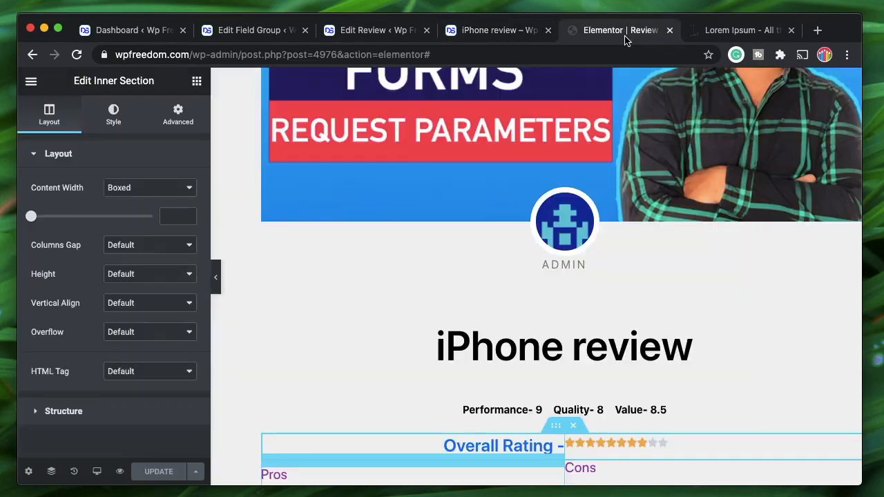
{"action": "scroll", "coordinate": [471, 331], "scroll_direction": "up", "scroll_amount": 4}
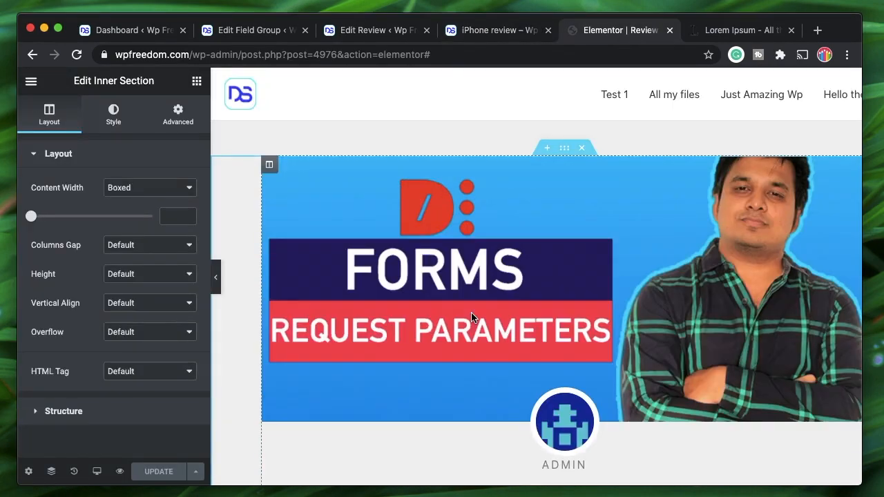
{"action": "left_click", "coordinate": [567, 151]}
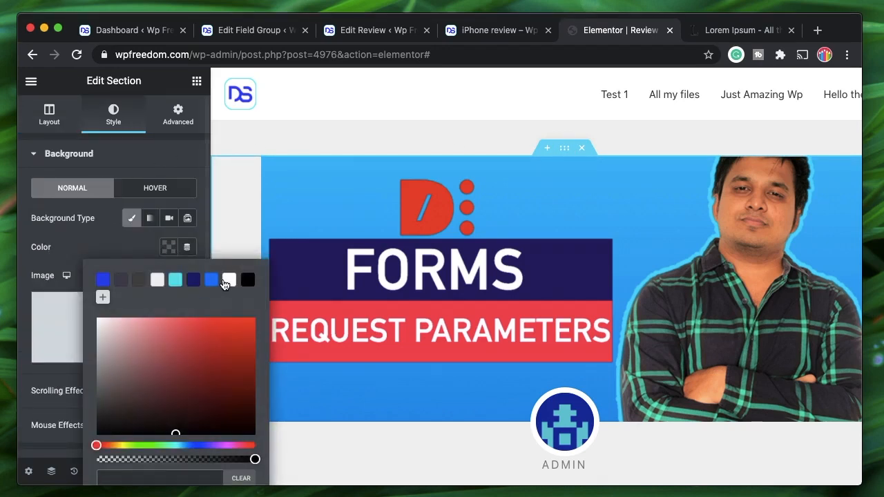
{"action": "left_click", "coordinate": [229, 279]}
{"action": "left_click", "coordinate": [108, 251]}
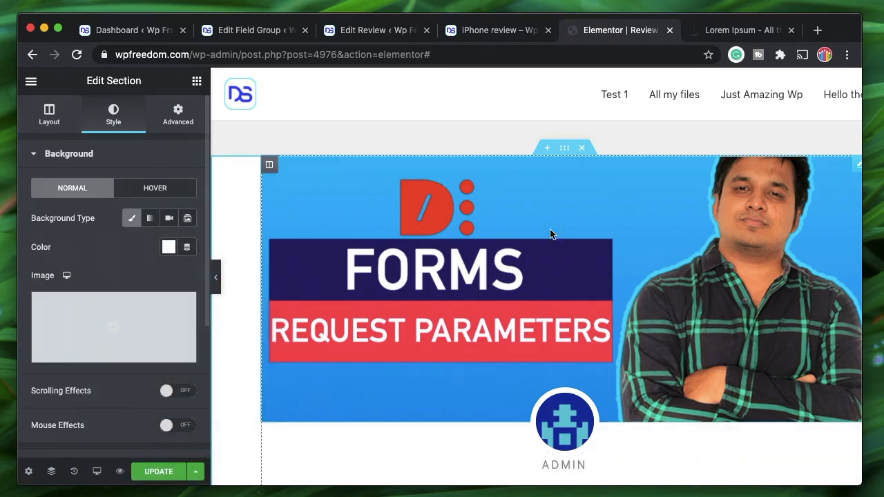
{"action": "left_click", "coordinate": [154, 477]}
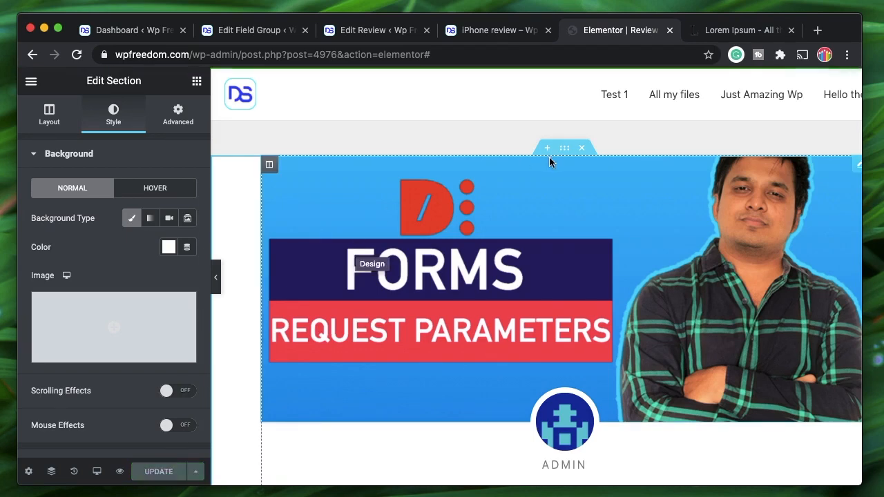
{"action": "left_click", "coordinate": [490, 31]}
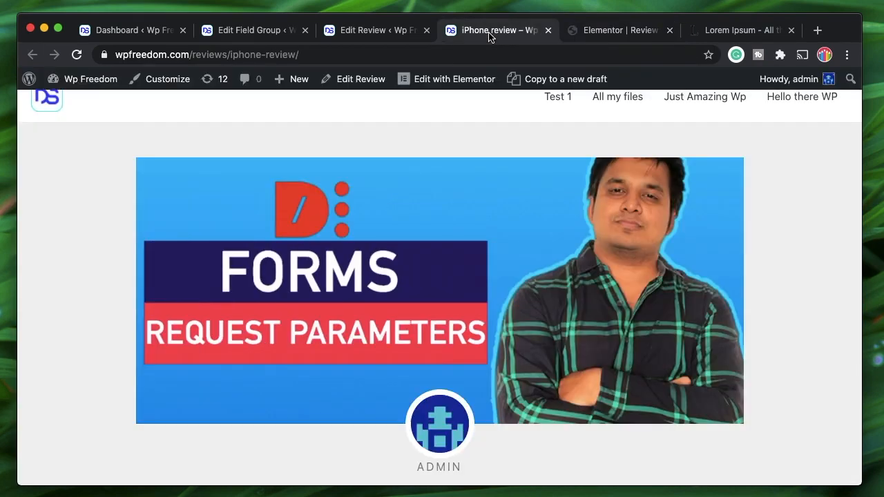
{"action": "scroll", "coordinate": [436, 319], "scroll_direction": "down", "scroll_amount": 3}
{"action": "scroll", "coordinate": [446, 321], "scroll_direction": "up", "scroll_amount": 4}
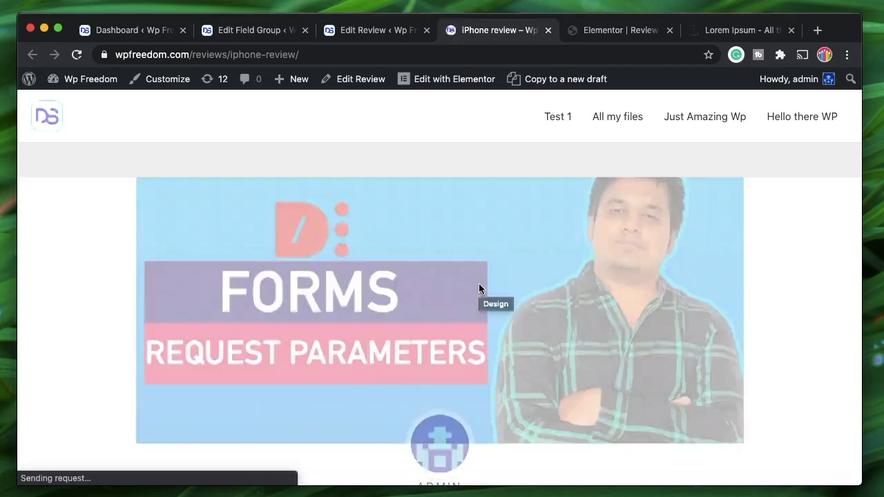
{"action": "scroll", "coordinate": [481, 289], "scroll_direction": "down", "scroll_amount": 5}
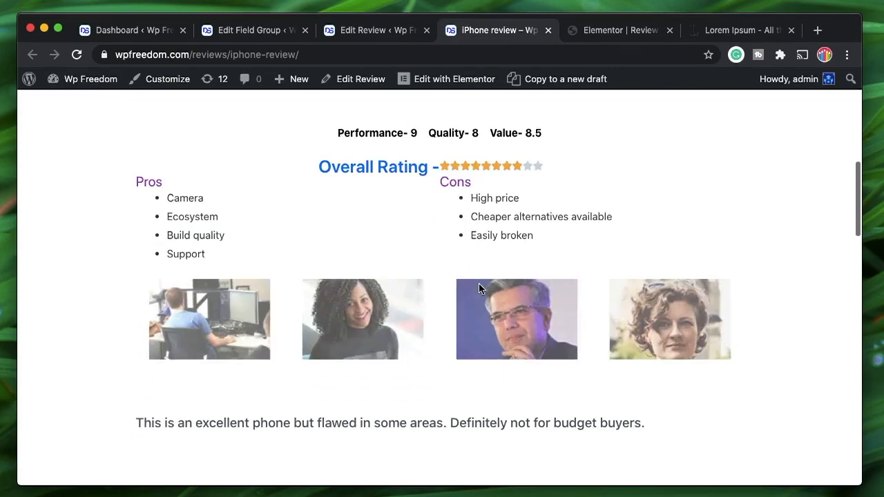
{"action": "double_click", "coordinate": [499, 164]}
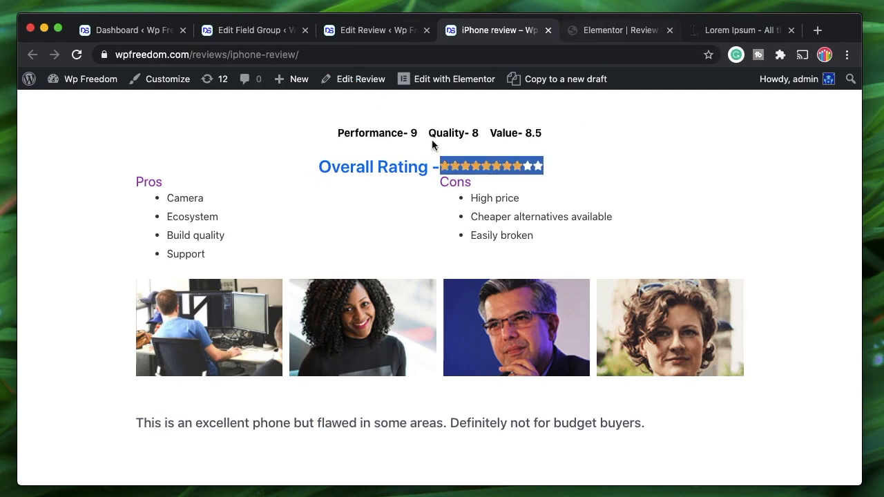
- Give the Overall Rating inner section a 50 px top and bottom margin and update the template
{"action": "left_click", "coordinate": [651, 30]}
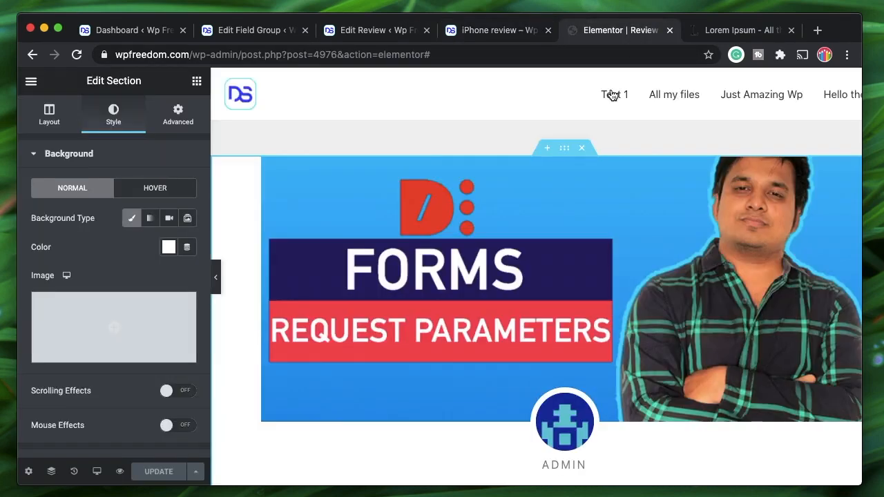
{"action": "scroll", "coordinate": [586, 363], "scroll_direction": "down", "scroll_amount": 6}
{"action": "scroll", "coordinate": [585, 362], "scroll_direction": "up", "scroll_amount": 2}
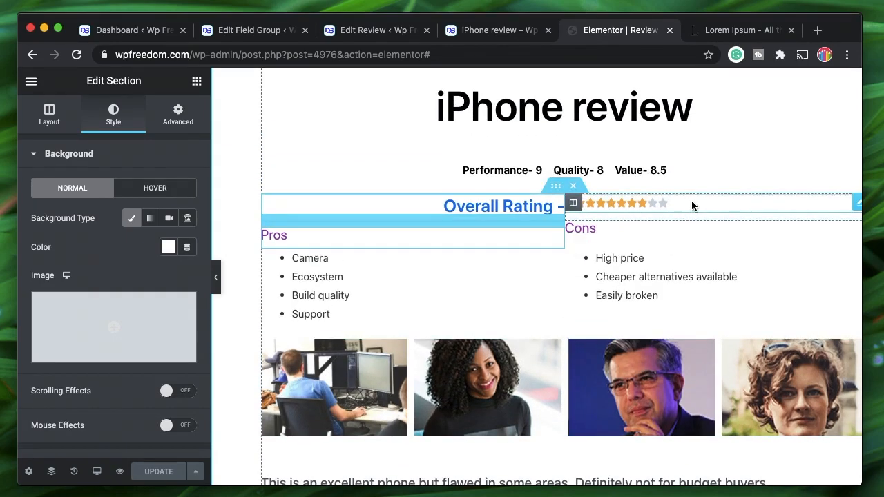
{"action": "left_click", "coordinate": [550, 192]}
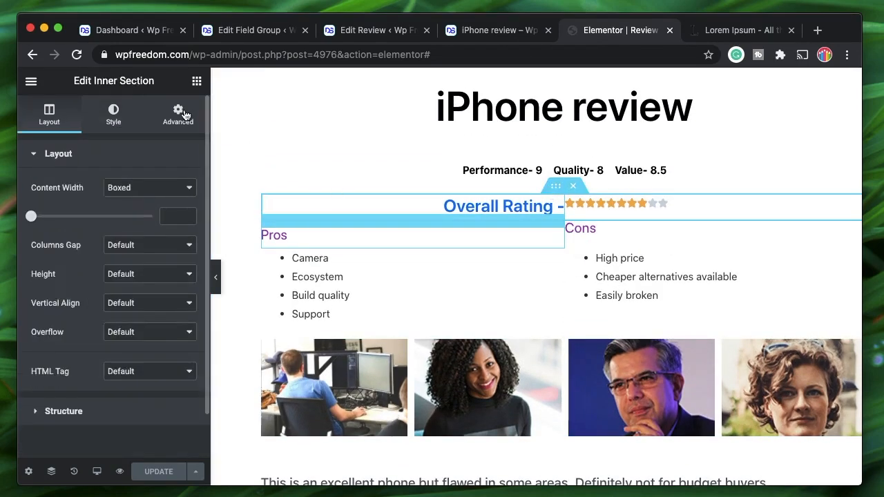
{"action": "left_click", "coordinate": [181, 114]}
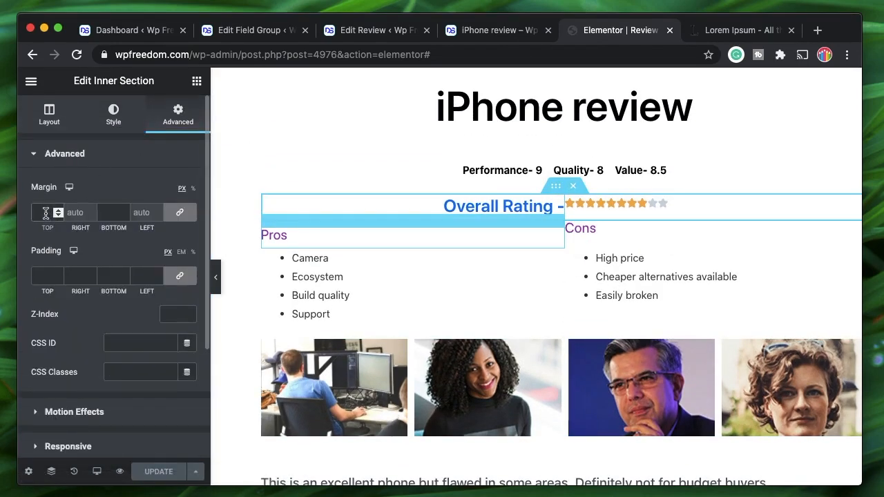
{"action": "left_click", "coordinate": [46, 213]}
{"action": "type", "text": "50"}
{"action": "left_click", "coordinate": [142, 472]}
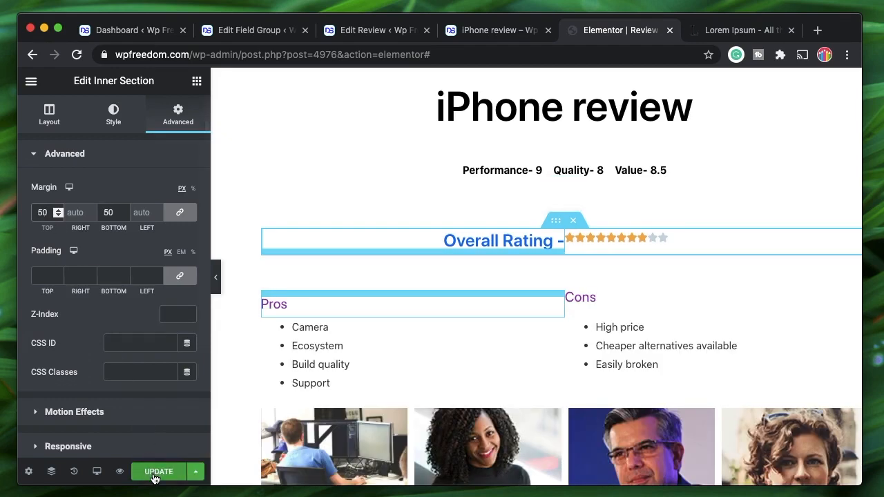
- Reload the published iPhone review and check the spacing around the Overall Rating row and the content below it
{"action": "left_click", "coordinate": [505, 31]}
{"action": "key", "text": "super+r"}
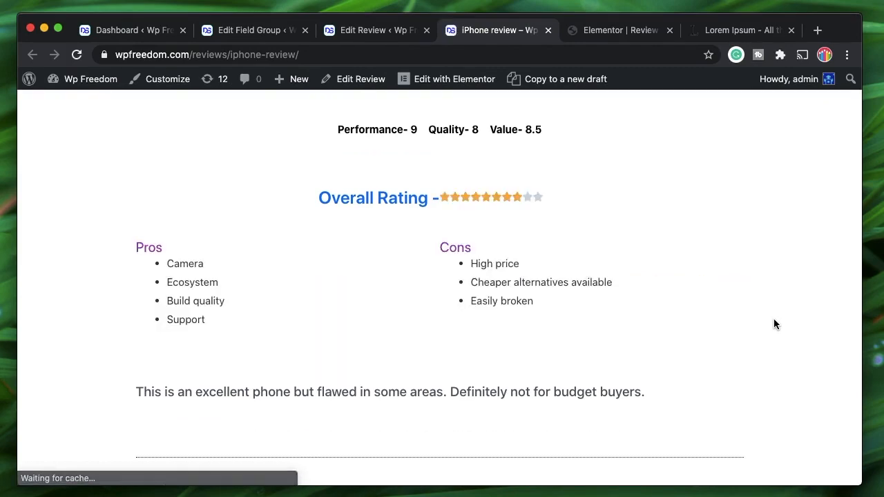
{"action": "scroll", "coordinate": [640, 292], "scroll_direction": "up", "scroll_amount": 3}
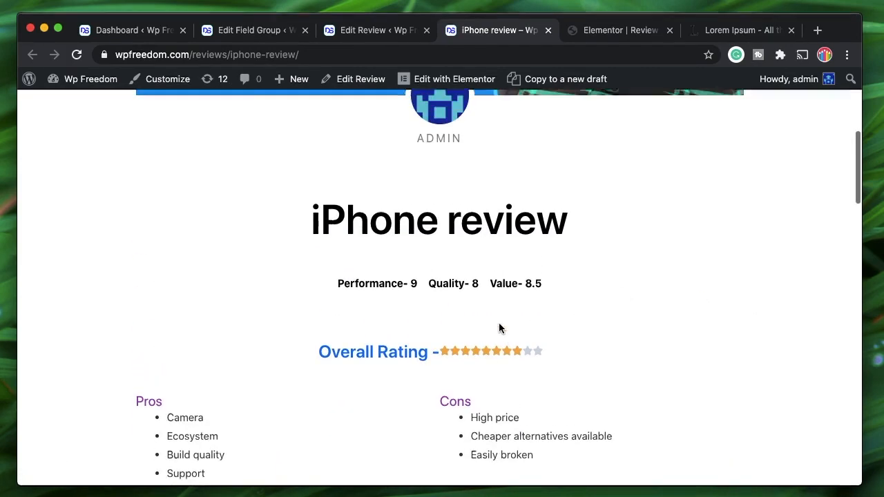
{"action": "double_click", "coordinate": [399, 369]}
{"action": "triple_click", "coordinate": [398, 370]}
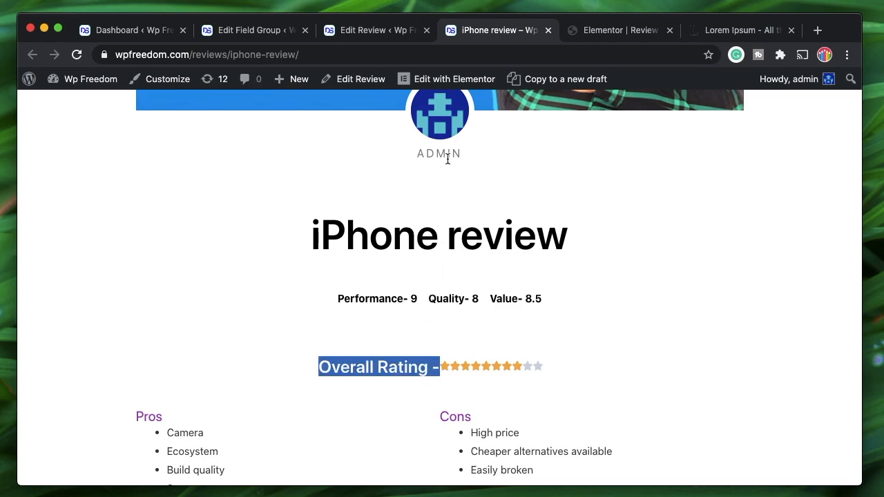
{"action": "triple_click", "coordinate": [460, 298]}
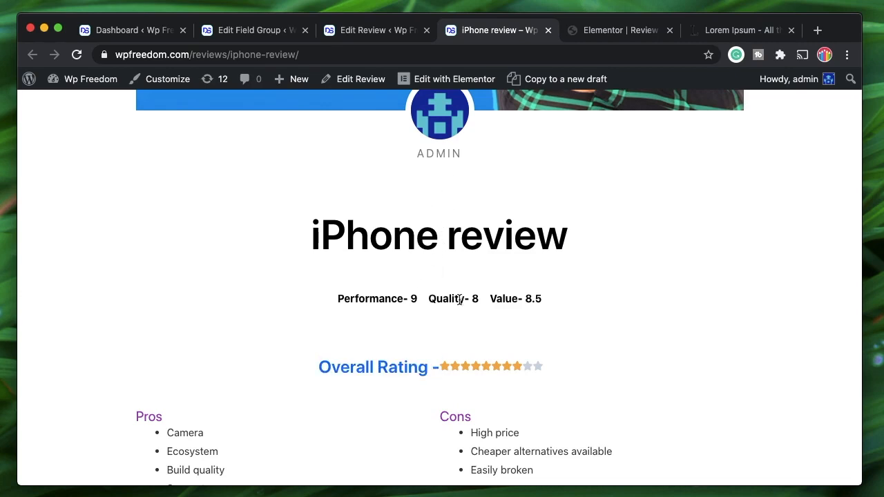
{"action": "scroll", "coordinate": [514, 297], "scroll_direction": "down", "scroll_amount": 5}
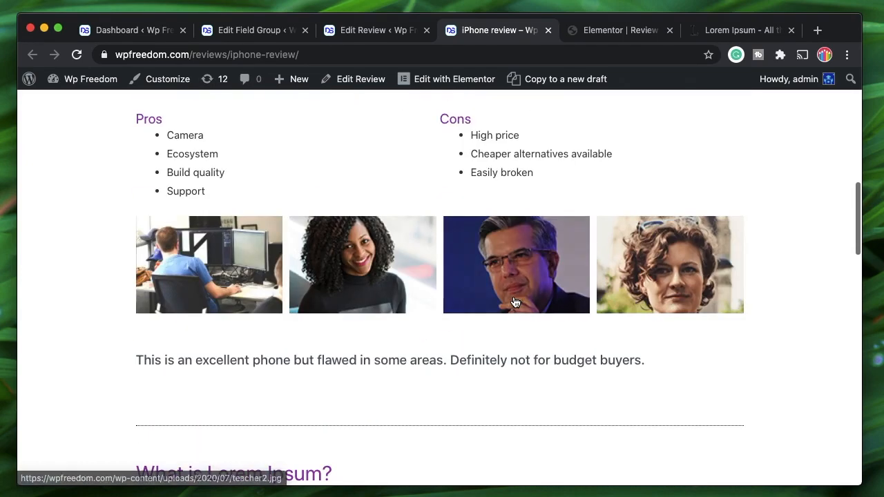
- Move the Overall Rating inner section between the Author Box and the Post Title in the template structure
{"action": "left_click", "coordinate": [627, 32]}
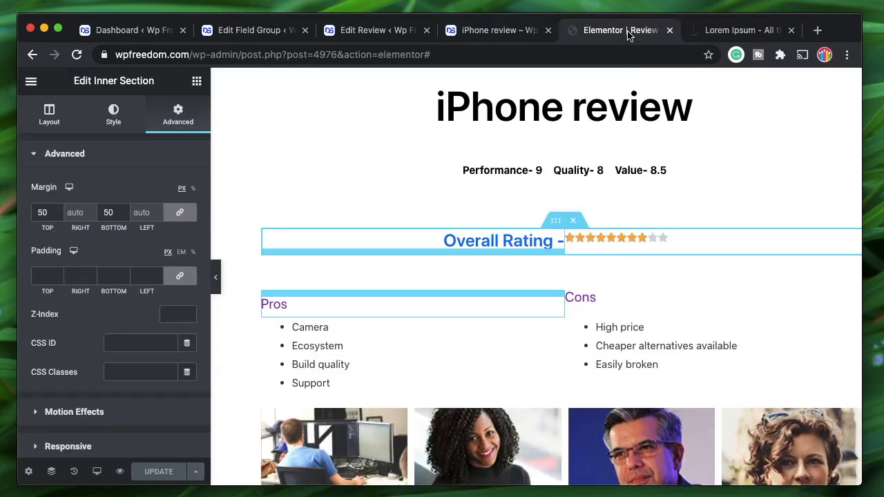
{"action": "left_click", "coordinate": [52, 472]}
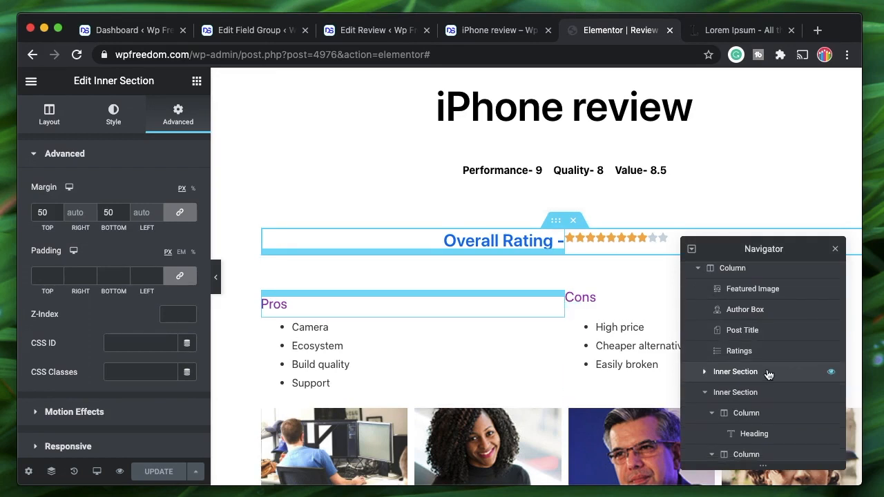
{"action": "left_click_drag", "start_coordinate": [769, 373], "coordinate": [786, 335]}
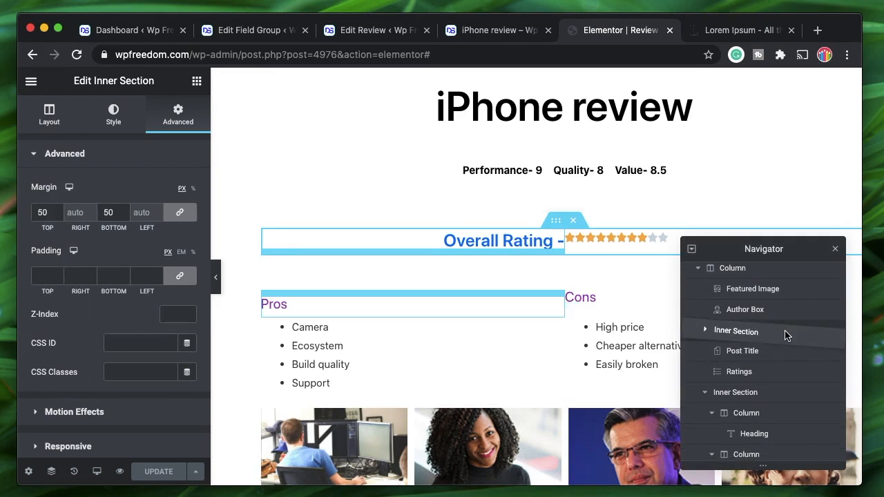
{"action": "left_click_drag", "start_coordinate": [800, 222], "coordinate": [762, 136]}
{"action": "scroll", "coordinate": [654, 149], "scroll_direction": "up", "scroll_amount": 2}
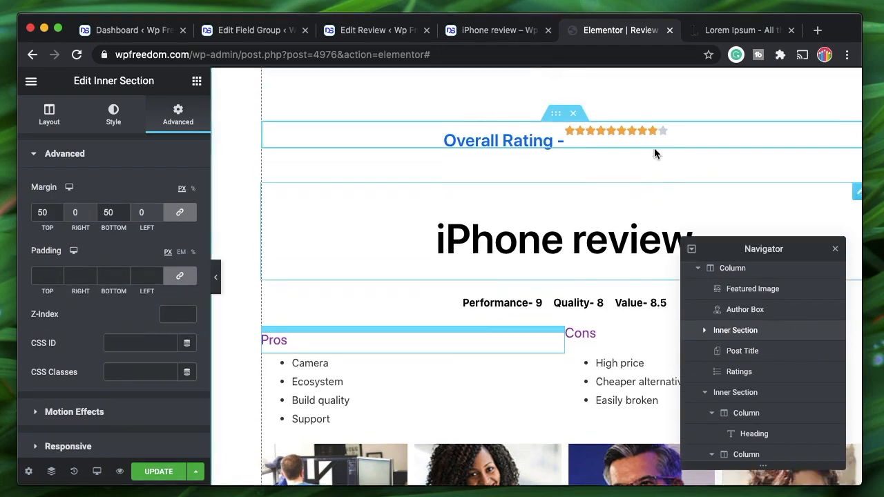
- Set the vertical alignment of the column holding the Overall Rating stars to Bottom
{"action": "left_click", "coordinate": [572, 191]}
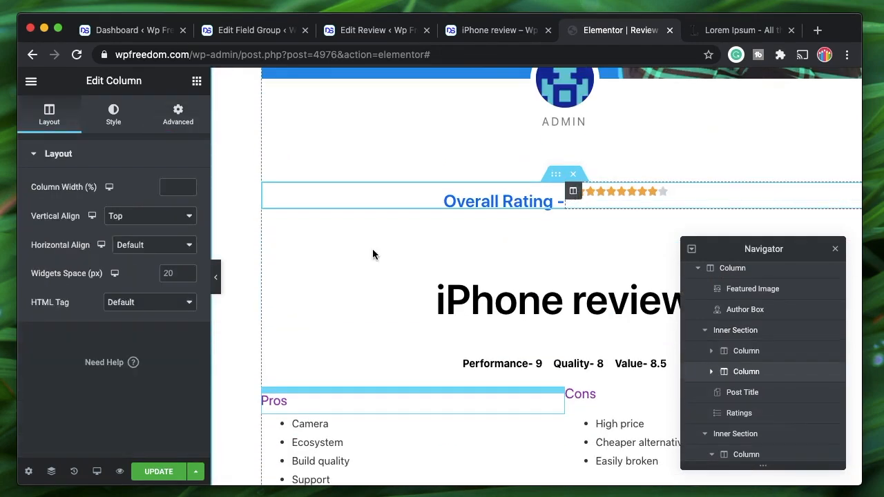
{"action": "left_click", "coordinate": [133, 217]}
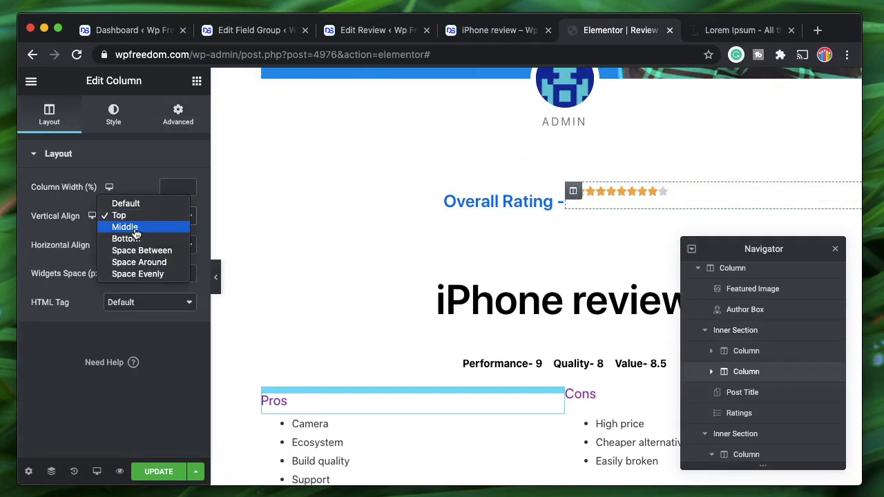
{"action": "left_click", "coordinate": [135, 229]}
{"action": "left_click", "coordinate": [134, 217]}
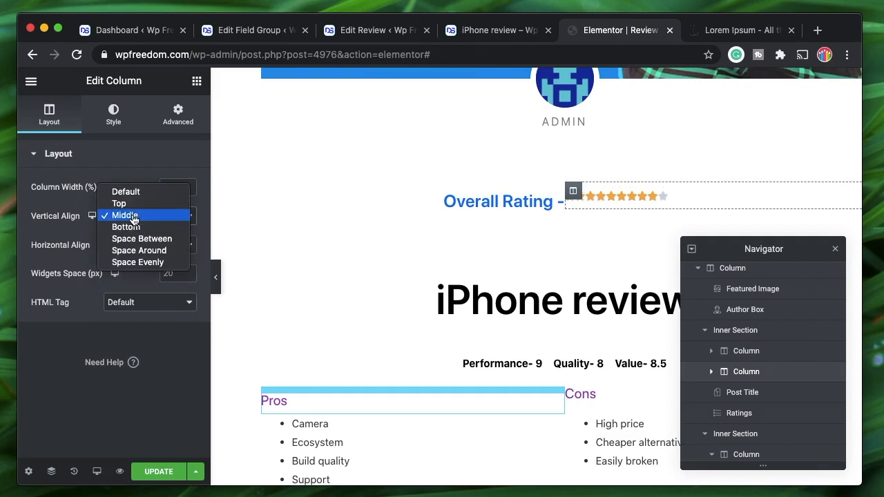
{"action": "left_click", "coordinate": [134, 228]}
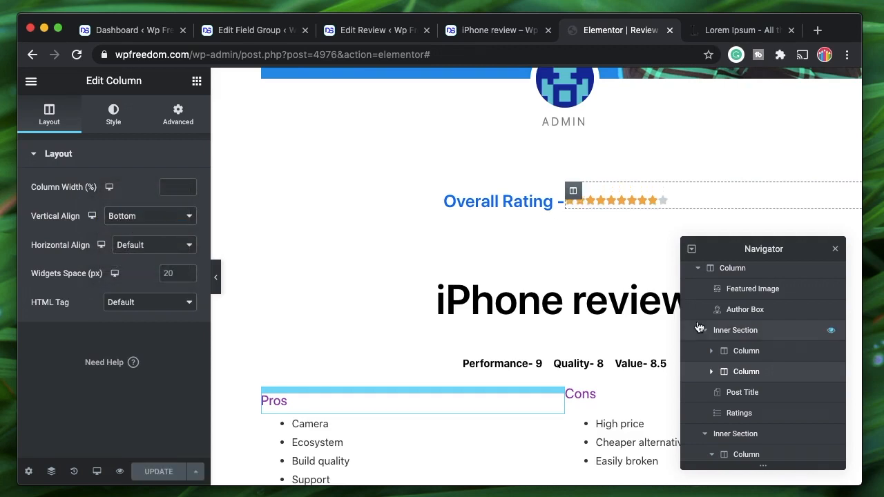
- Move the Post Title between the Author Box and the Overall Rating inner section, and close the Navigator
{"action": "scroll", "coordinate": [544, 339], "scroll_direction": "up", "scroll_amount": 1}
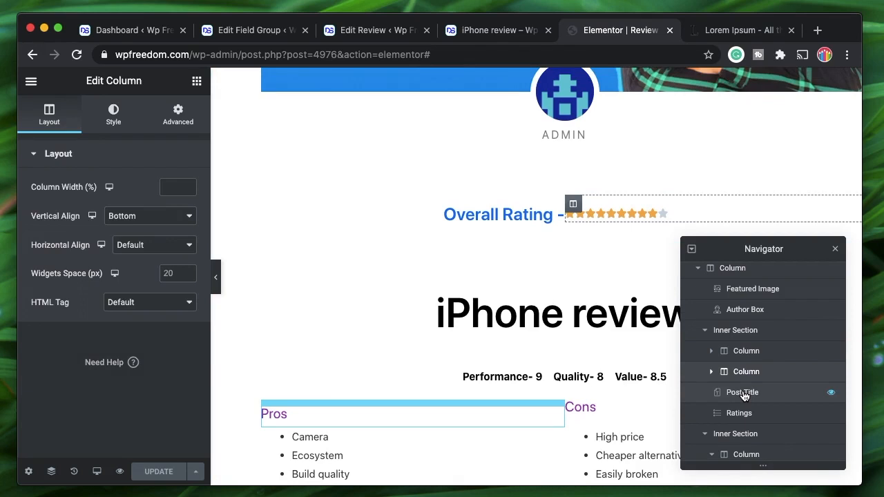
{"action": "left_click_drag", "start_coordinate": [744, 393], "coordinate": [759, 338]}
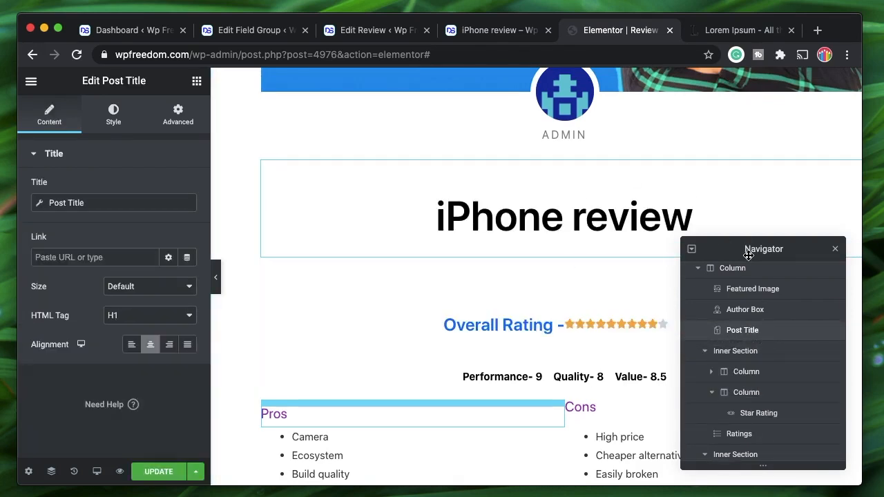
{"action": "left_click", "coordinate": [836, 252]}
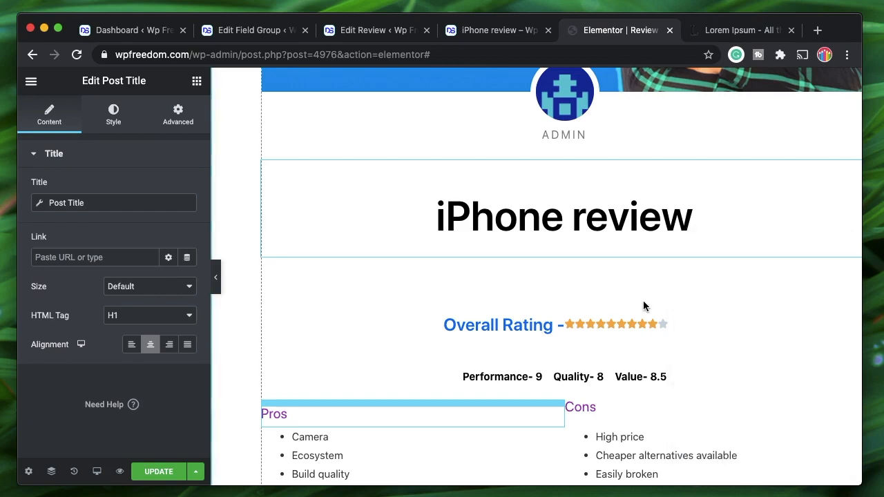
- Check the reordered template from the featured image to the closing paragraph and update it
{"action": "scroll", "coordinate": [588, 306], "scroll_direction": "down", "scroll_amount": 4}
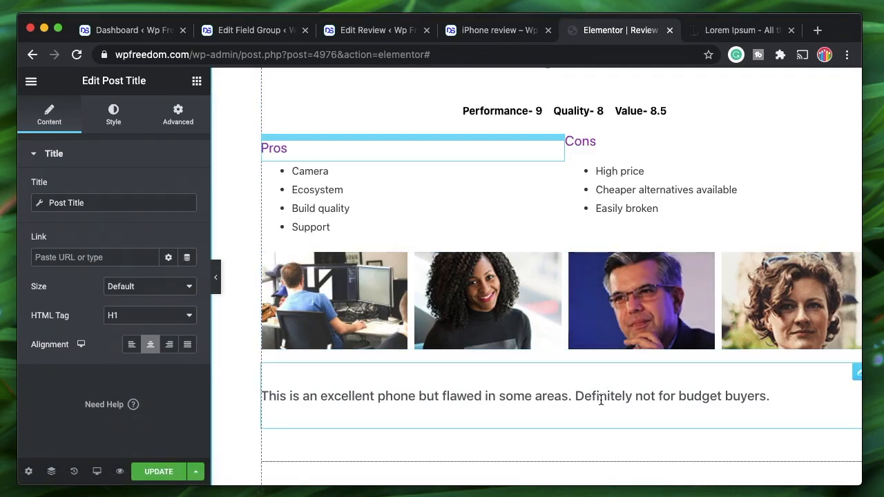
{"action": "scroll", "coordinate": [602, 405], "scroll_direction": "down", "scroll_amount": 2}
{"action": "scroll", "coordinate": [599, 386], "scroll_direction": "up", "scroll_amount": 5}
{"action": "scroll", "coordinate": [596, 362], "scroll_direction": "up", "scroll_amount": 6}
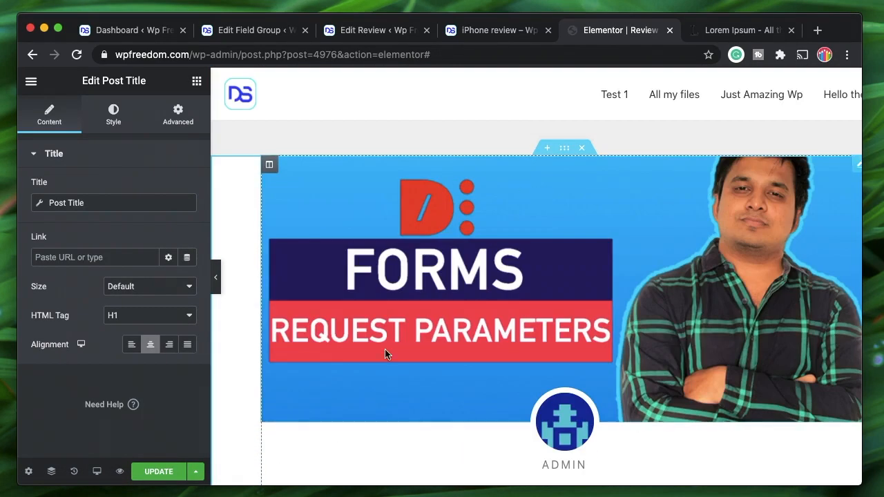
{"action": "scroll", "coordinate": [477, 322], "scroll_direction": "down", "scroll_amount": 7}
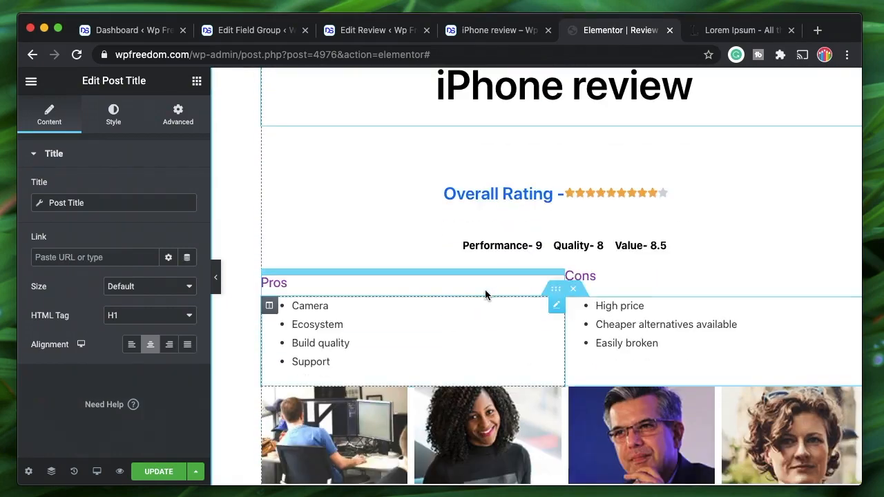
{"action": "left_click", "coordinate": [151, 472]}
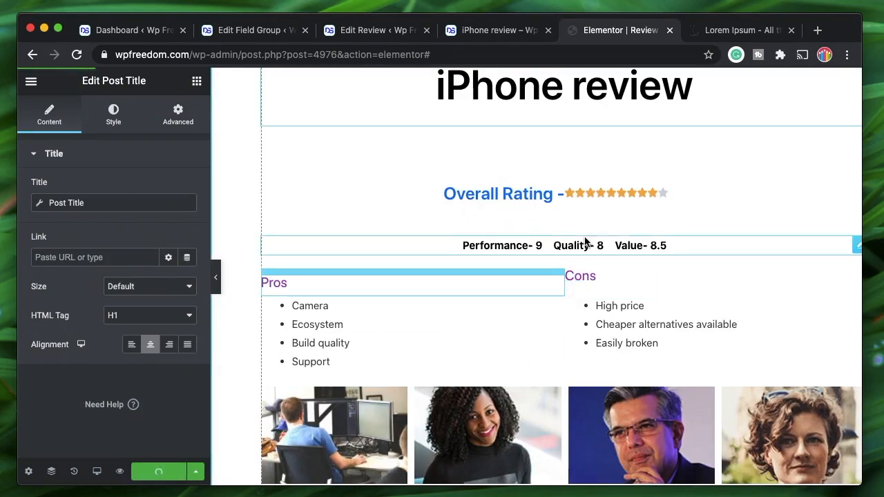
- Browse the available widgets and try to place a Table of Contents between the Overall Rating and the Performance, Quality and Value row
{"action": "left_click", "coordinate": [615, 195]}
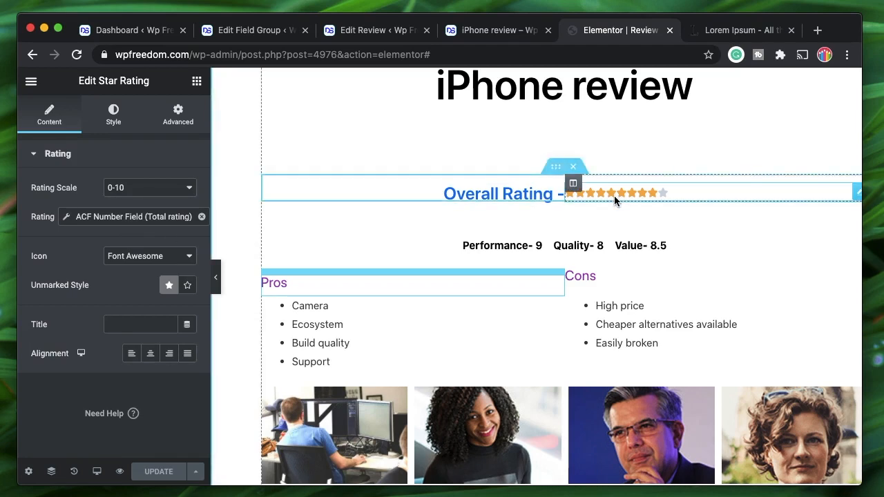
{"action": "mouse_move", "coordinate": [615, 195]}
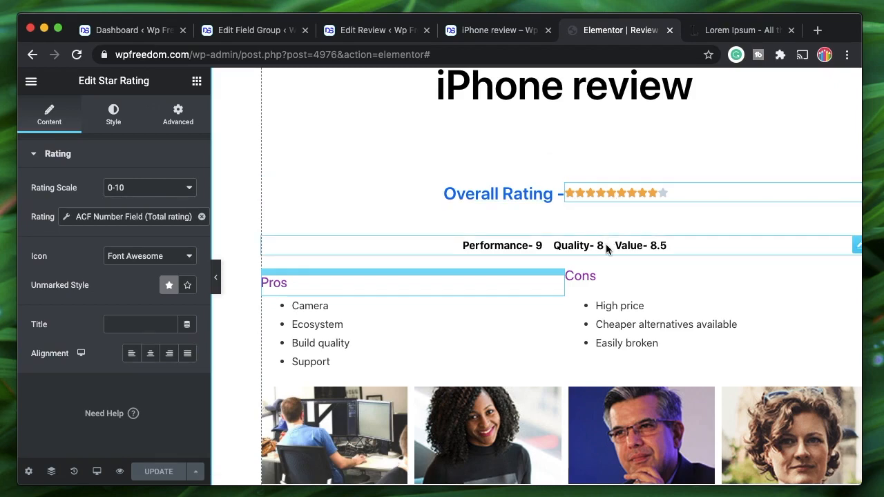
{"action": "left_click", "coordinate": [197, 81]}
{"action": "scroll", "coordinate": [133, 314], "scroll_direction": "down", "scroll_amount": 2}
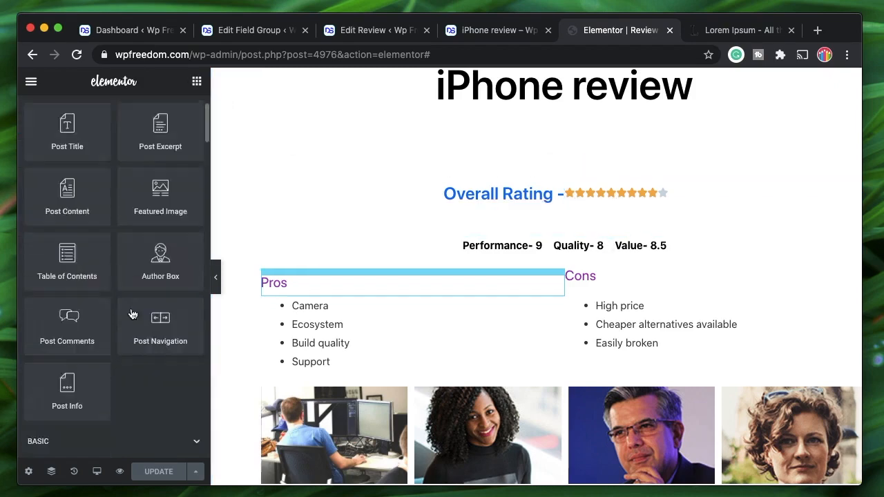
{"action": "scroll", "coordinate": [133, 314], "scroll_direction": "down", "scroll_amount": 6}
{"action": "scroll", "coordinate": [133, 314], "scroll_direction": "up", "scroll_amount": 4}
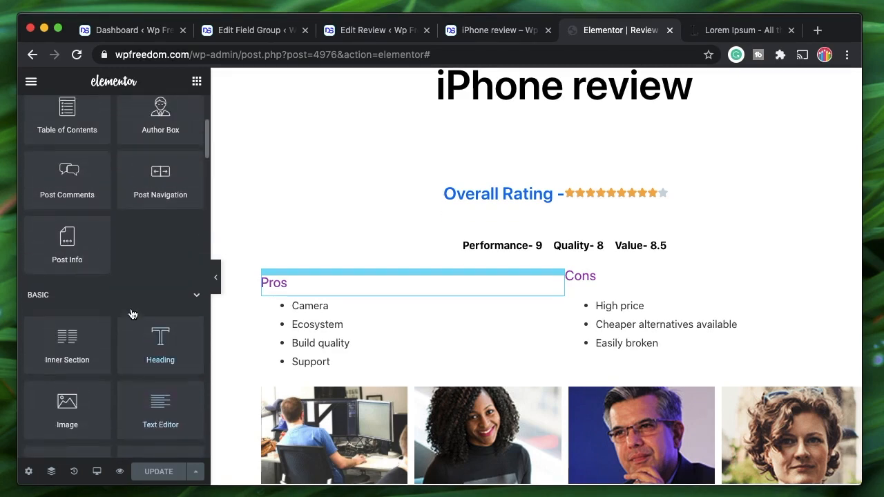
{"action": "scroll", "coordinate": [133, 314], "scroll_direction": "up", "scroll_amount": 1}
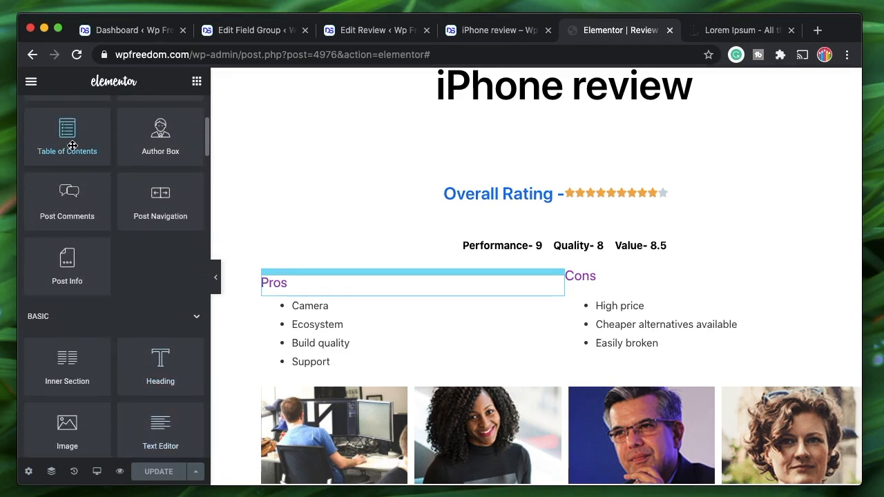
{"action": "left_click_drag", "start_coordinate": [72, 146], "coordinate": [504, 235]}
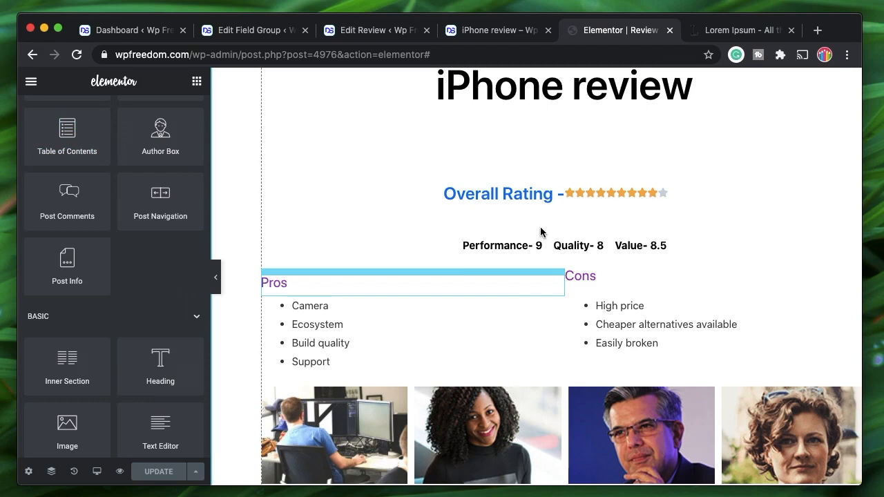
- Examine the whole review template layout, from the featured image to the footer widget areas
{"action": "scroll", "coordinate": [541, 230], "scroll_direction": "down", "scroll_amount": 5}
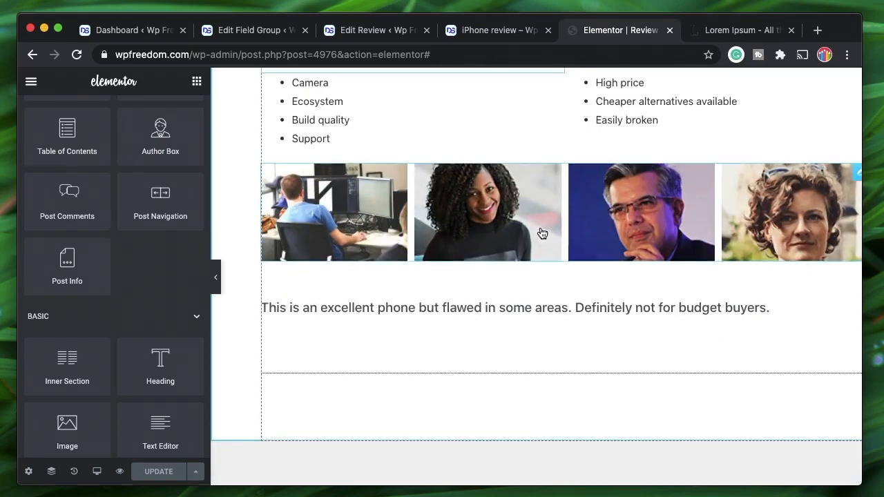
{"action": "scroll", "coordinate": [542, 234], "scroll_direction": "up", "scroll_amount": 10}
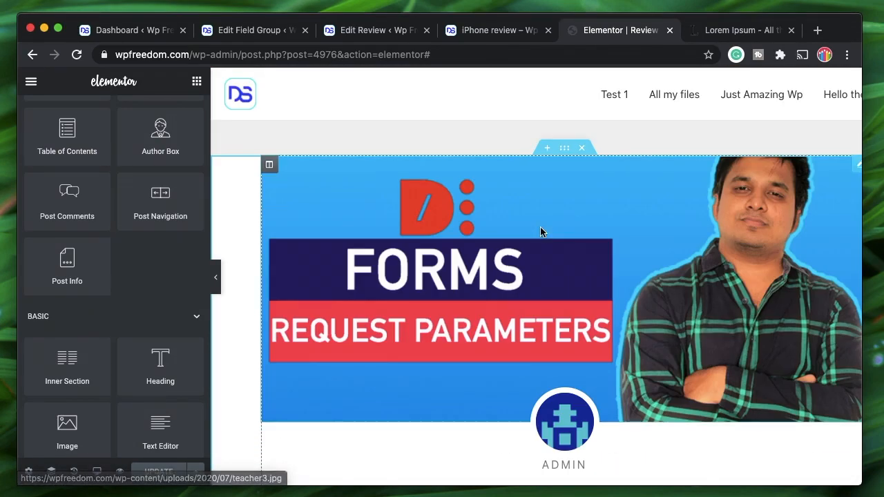
{"action": "scroll", "coordinate": [542, 233], "scroll_direction": "down", "scroll_amount": 5}
{"action": "scroll", "coordinate": [540, 233], "scroll_direction": "down", "scroll_amount": 8}
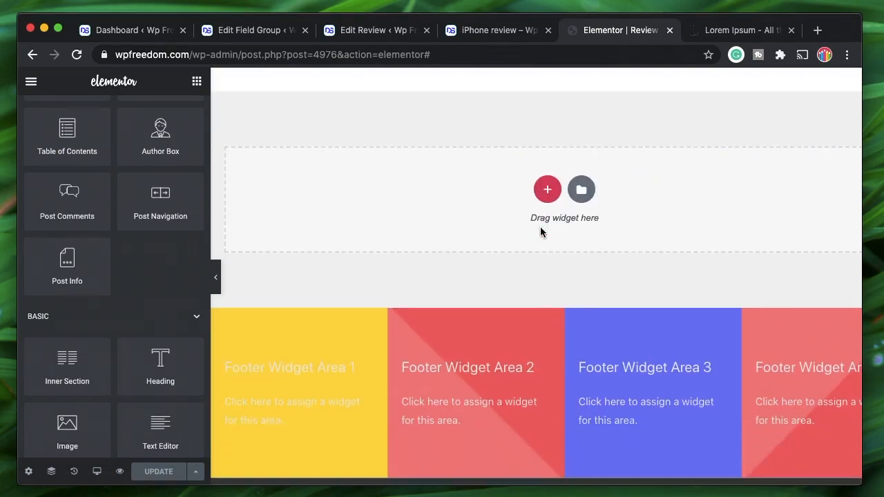
{"action": "scroll", "coordinate": [543, 231], "scroll_direction": "up", "scroll_amount": 5}
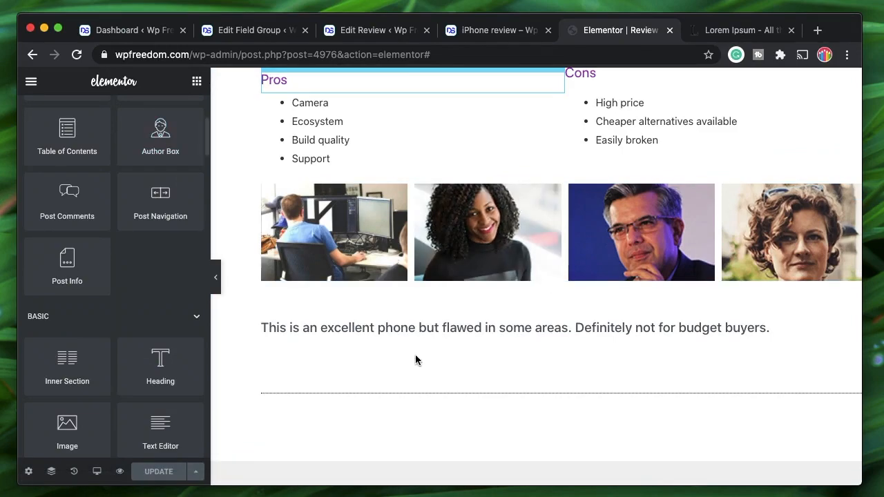
{"action": "scroll", "coordinate": [415, 354], "scroll_direction": "down", "scroll_amount": 3}
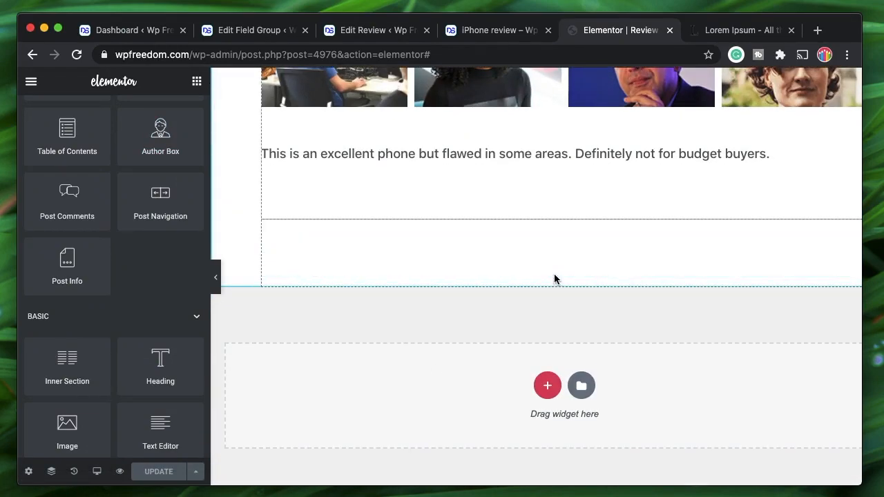
- View the published iPhone review from its footer to its featured image and return to the template editor
{"action": "left_click", "coordinate": [512, 31]}
{"action": "scroll", "coordinate": [345, 256], "scroll_direction": "down", "scroll_amount": 4}
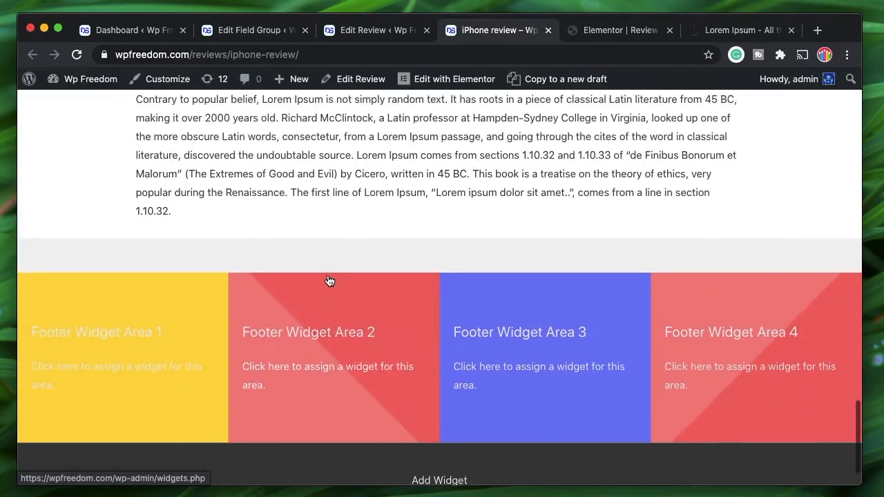
{"action": "scroll", "coordinate": [317, 270], "scroll_direction": "up", "scroll_amount": 1}
{"action": "scroll", "coordinate": [347, 327], "scroll_direction": "up", "scroll_amount": 10}
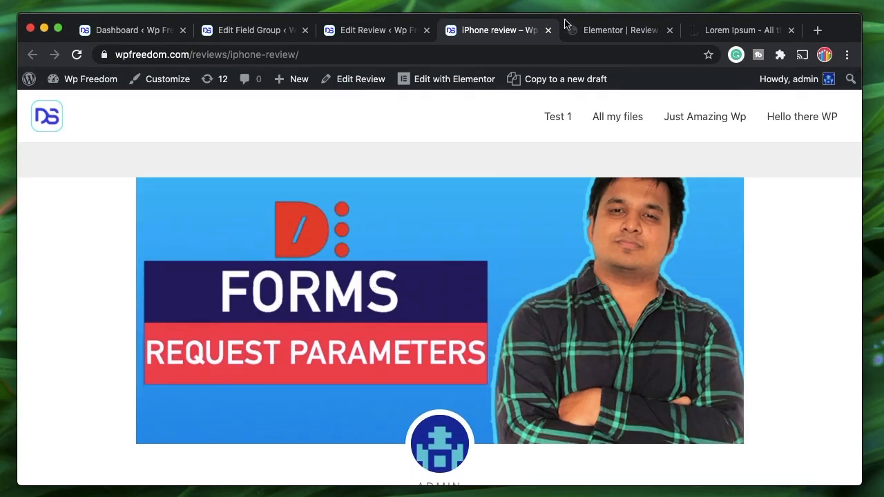
{"action": "left_click", "coordinate": [608, 32]}
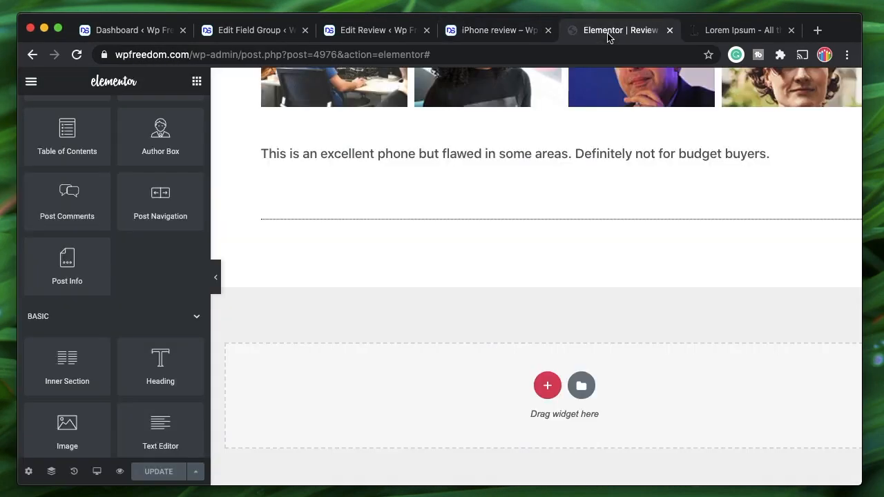
- Go from the published iPhone review to the reviews archive at wpfreedom.com/reviews/
{"action": "left_click", "coordinate": [490, 32]}
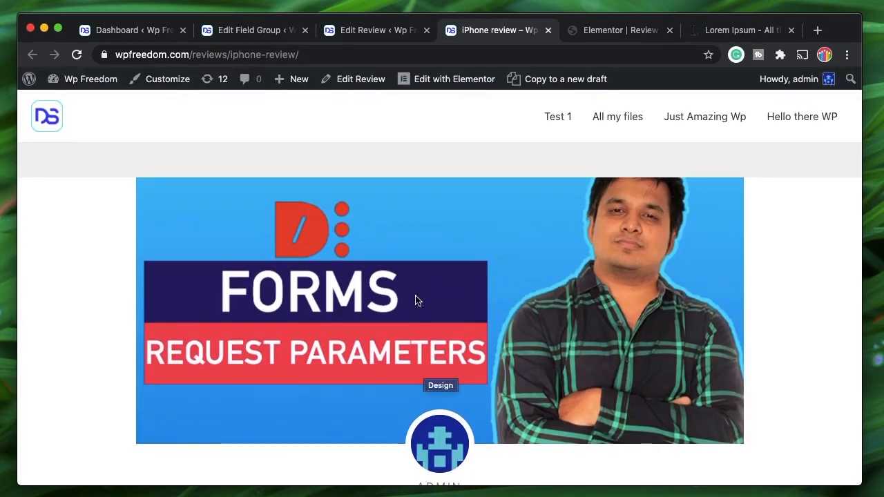
{"action": "left_click", "coordinate": [305, 54]}
{"action": "key", "text": "Right"}
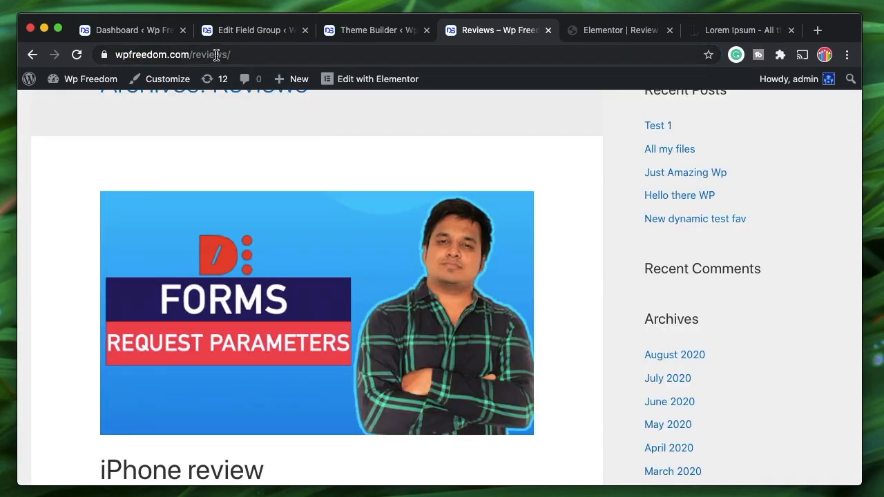
{"action": "double_click", "coordinate": [217, 55]}
{"action": "left_click", "coordinate": [267, 55]}
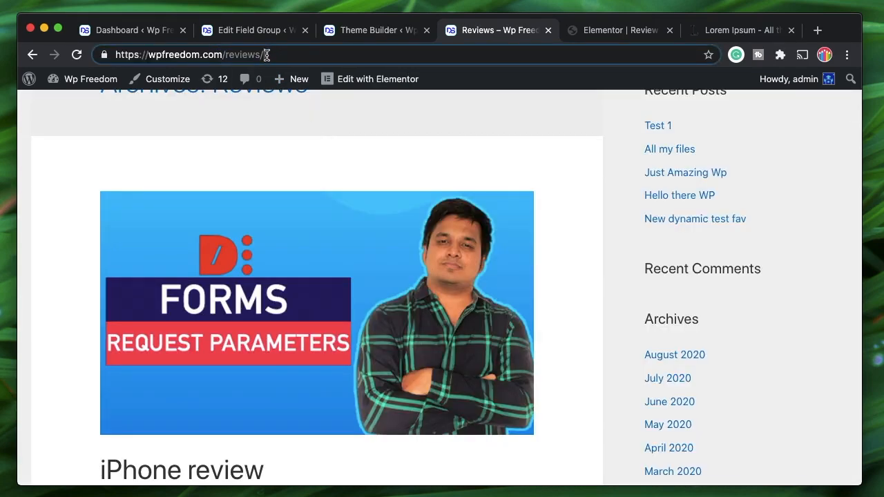
- Examine the default reviews archive page, including its Archives: Reviews heading and the iPhone review's image, title and excerpt
{"action": "scroll", "coordinate": [310, 176], "scroll_direction": "up", "scroll_amount": 3}
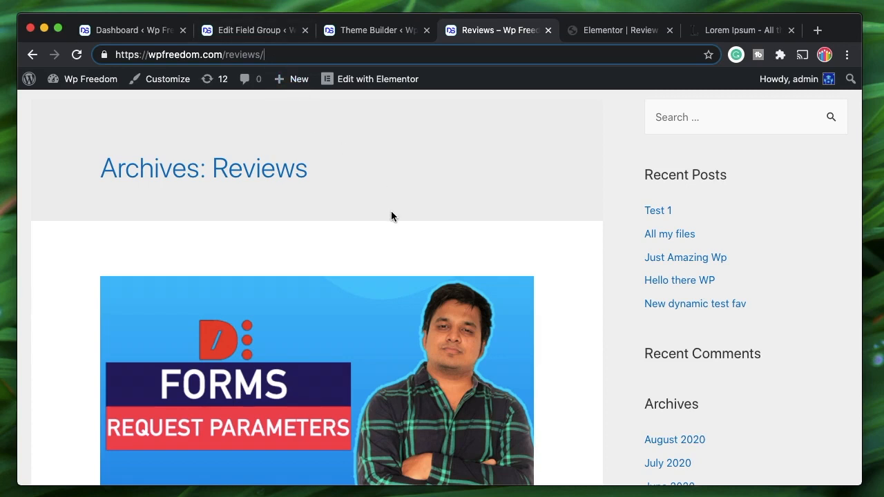
{"action": "double_click", "coordinate": [244, 55]}
{"action": "triple_click", "coordinate": [257, 172]}
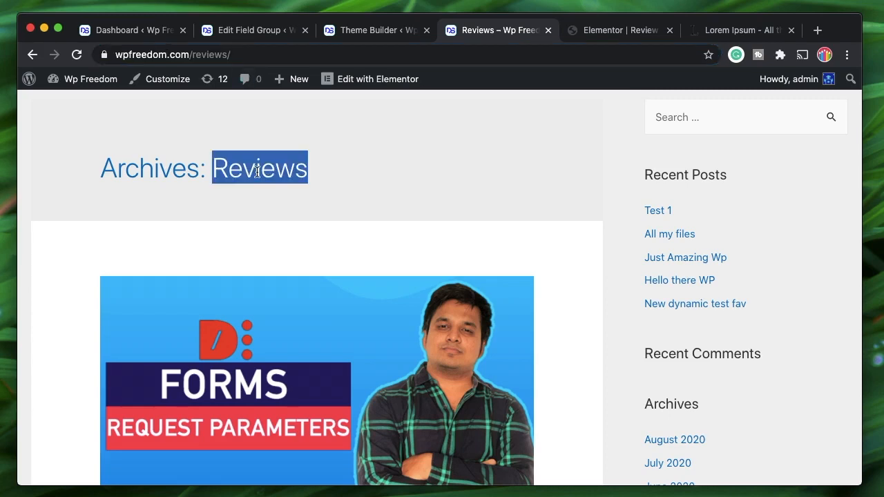
{"action": "scroll", "coordinate": [257, 172], "scroll_direction": "down", "scroll_amount": 2}
{"action": "scroll", "coordinate": [256, 176], "scroll_direction": "down", "scroll_amount": 4}
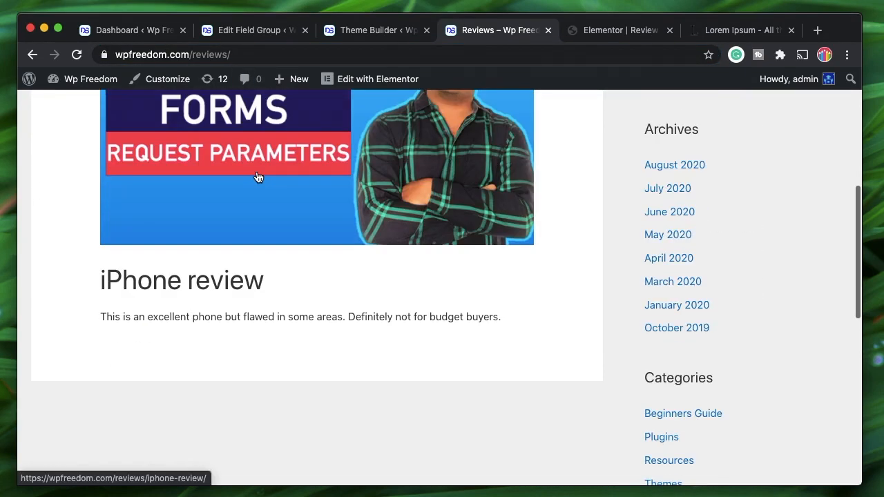
{"action": "scroll", "coordinate": [278, 205], "scroll_direction": "up", "scroll_amount": 2}
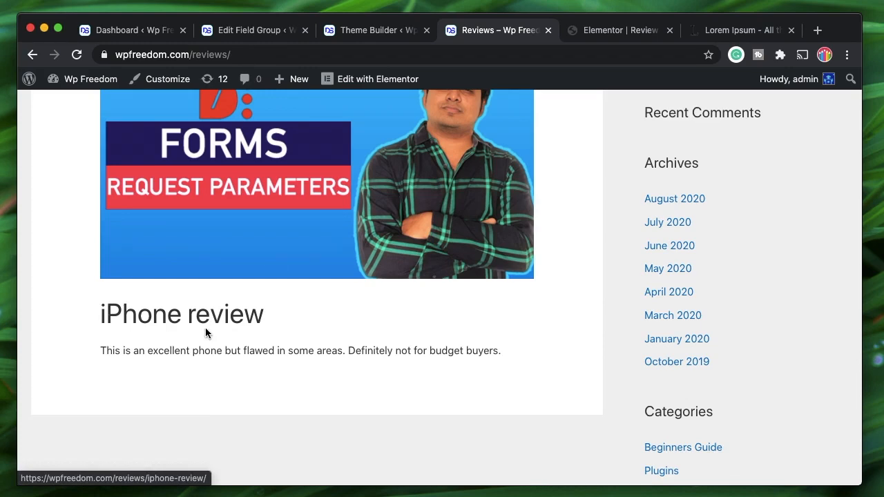
{"action": "triple_click", "coordinate": [205, 352]}
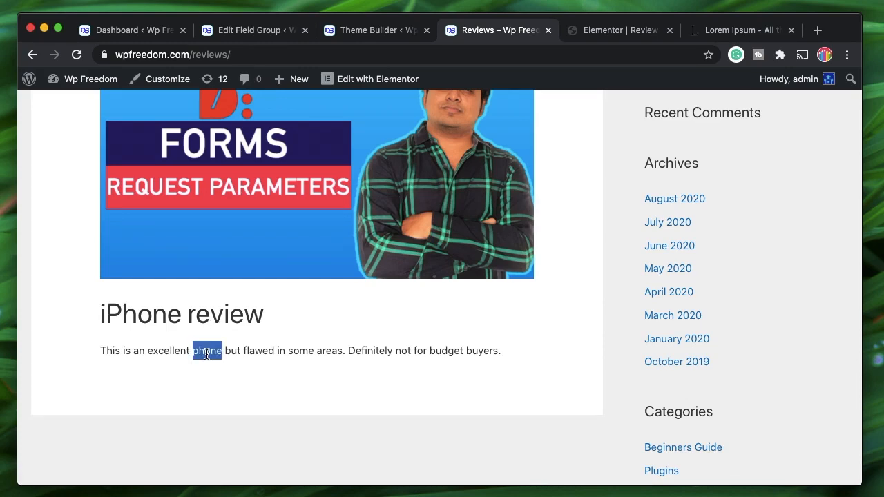
{"action": "scroll", "coordinate": [373, 243], "scroll_direction": "up", "scroll_amount": 2}
{"action": "scroll", "coordinate": [373, 244], "scroll_direction": "up", "scroll_amount": 5}
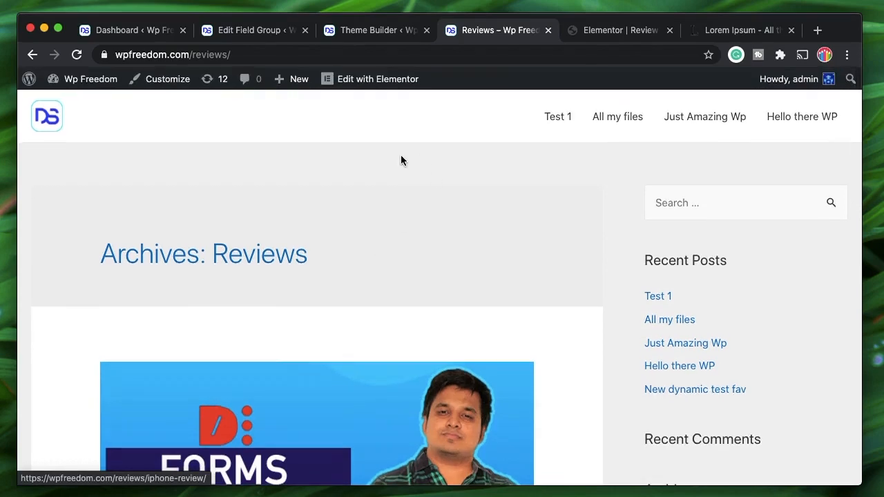
- Create an Archive template named "Reviews blog" in the Theme Builder
{"action": "left_click", "coordinate": [371, 31]}
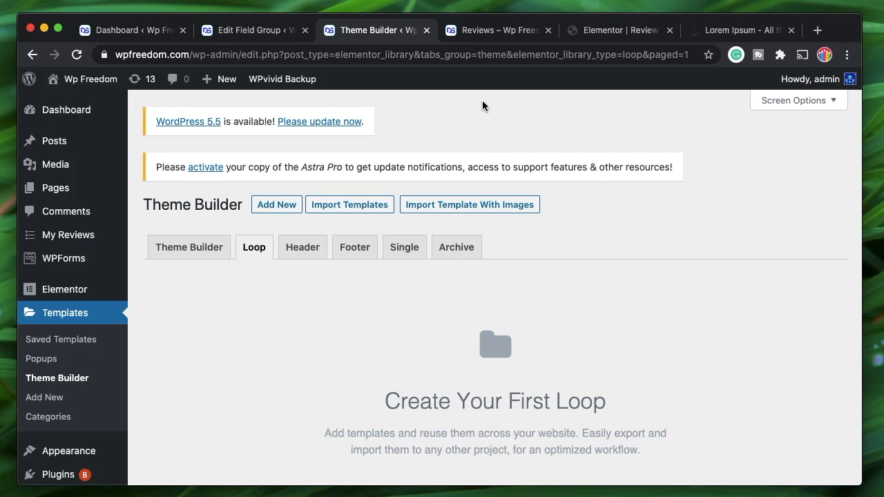
{"action": "left_click", "coordinate": [488, 32]}
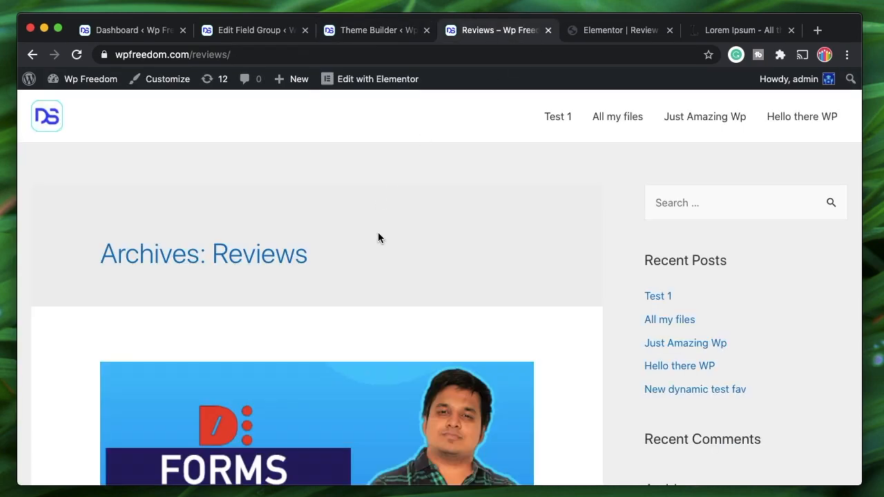
{"action": "left_click", "coordinate": [364, 33]}
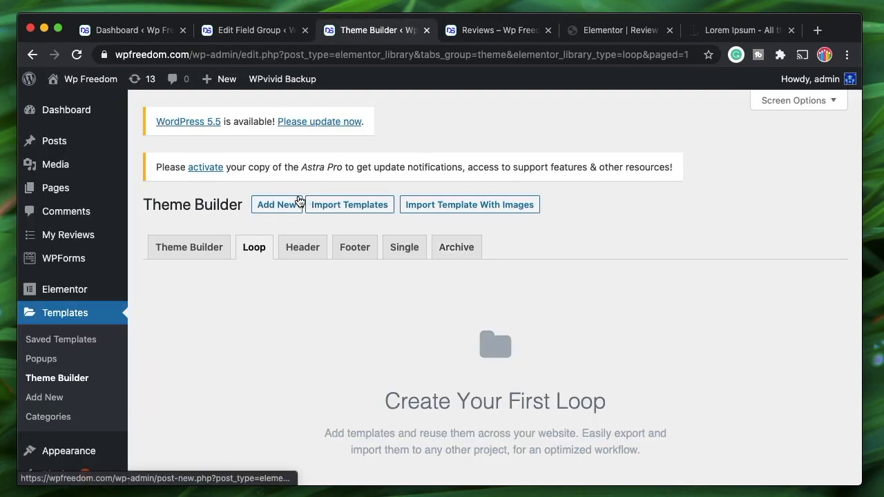
{"action": "left_click", "coordinate": [278, 206]}
{"action": "left_click", "coordinate": [556, 273]}
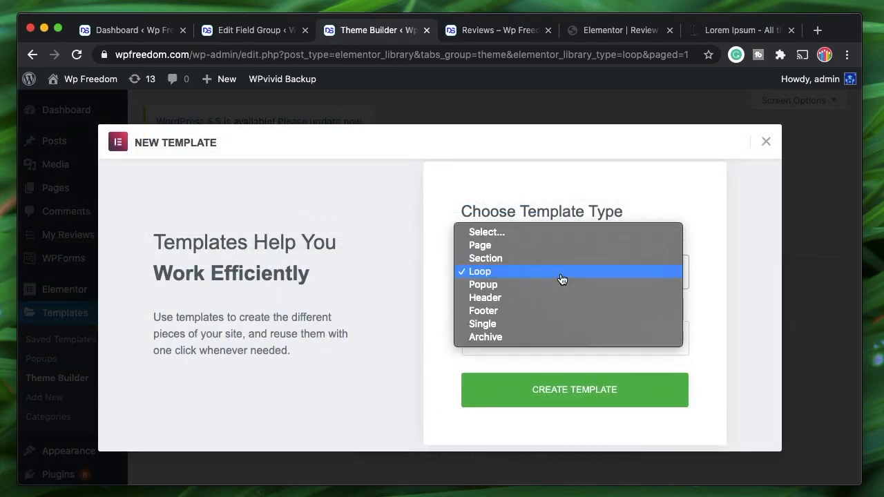
{"action": "left_click", "coordinate": [519, 337]}
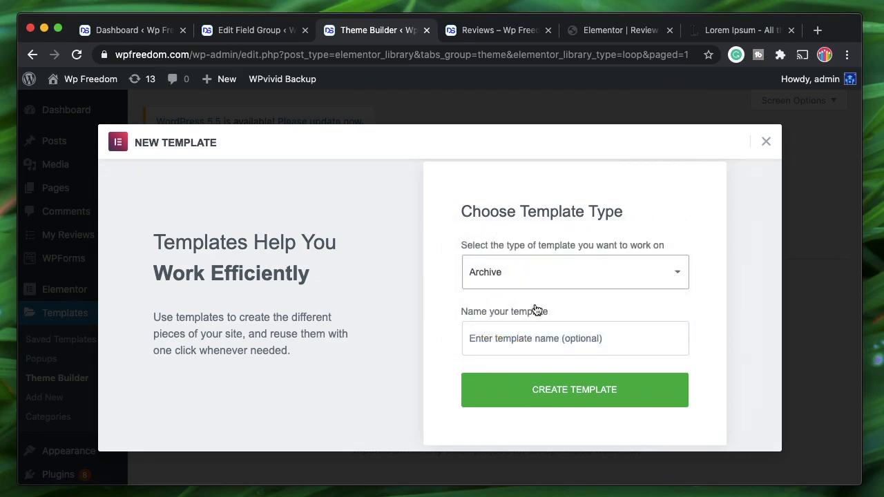
{"action": "left_click", "coordinate": [520, 339]}
{"action": "type", "text": "Reviews blog"}
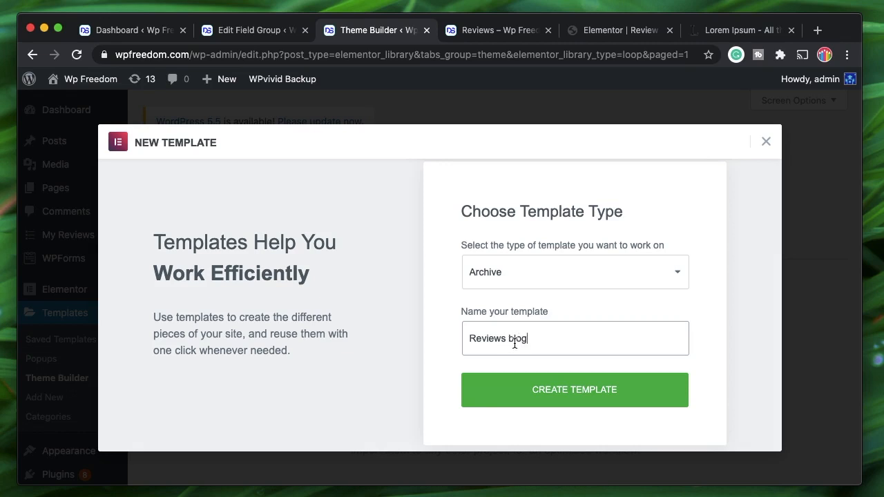
{"action": "left_click", "coordinate": [547, 389]}
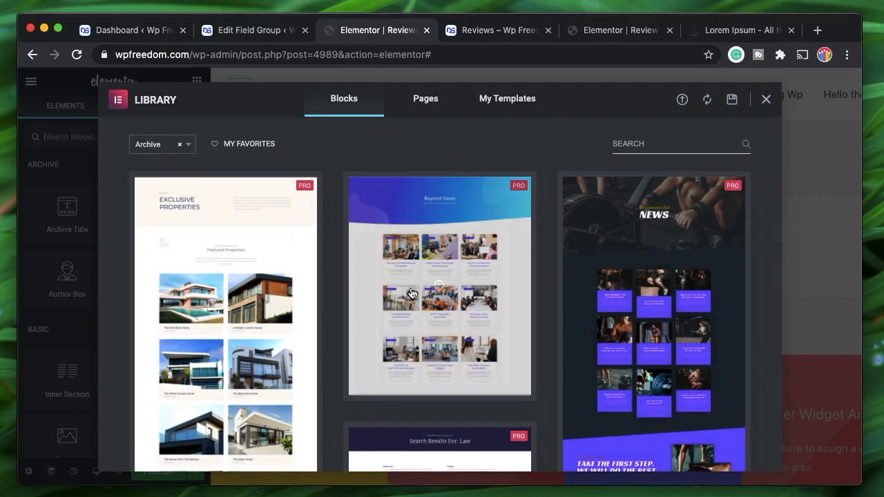
- Insert the blue "Beyond News" archive block from the library and check its header and post cards on the page
{"action": "mouse_move", "coordinate": [482, 287]}
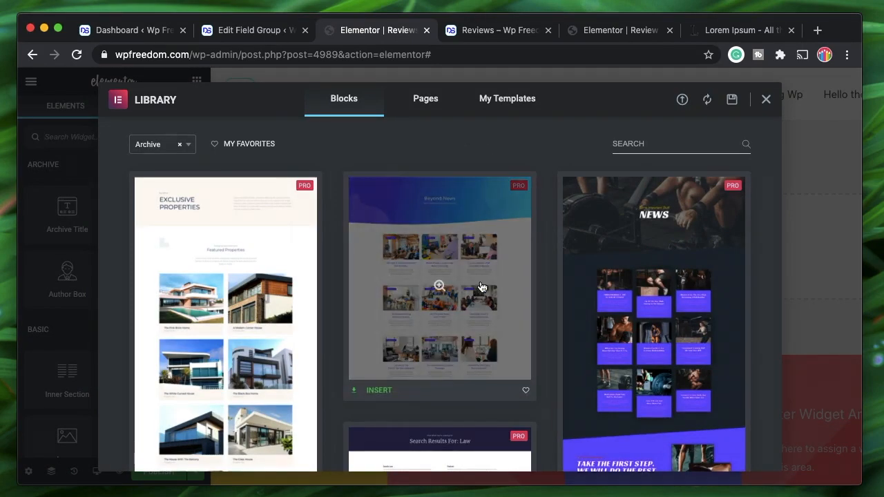
{"action": "left_click", "coordinate": [376, 391]}
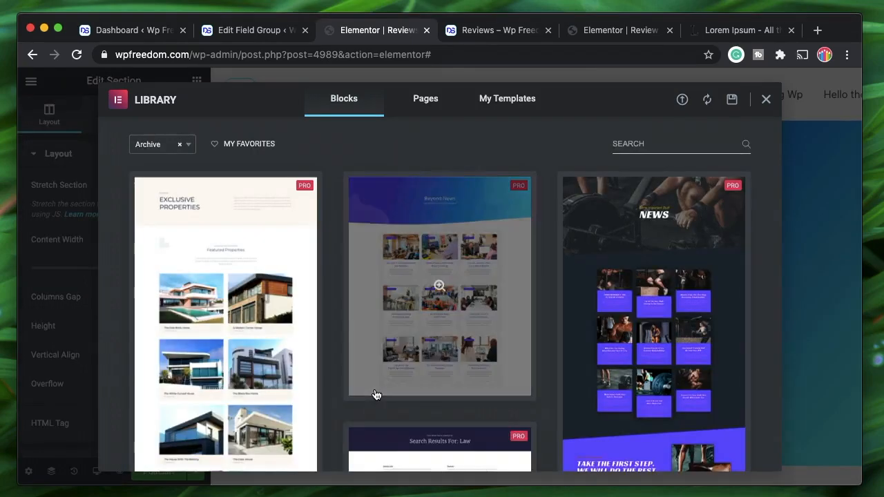
{"action": "scroll", "coordinate": [592, 270], "scroll_direction": "down", "scroll_amount": 5}
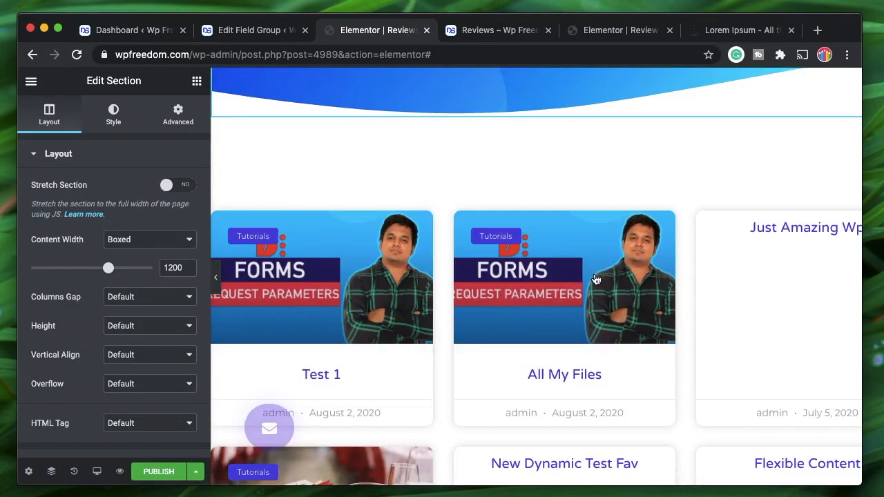
{"action": "scroll", "coordinate": [578, 256], "scroll_direction": "right", "scroll_amount": 1}
{"action": "scroll", "coordinate": [578, 258], "scroll_direction": "up", "scroll_amount": 5}
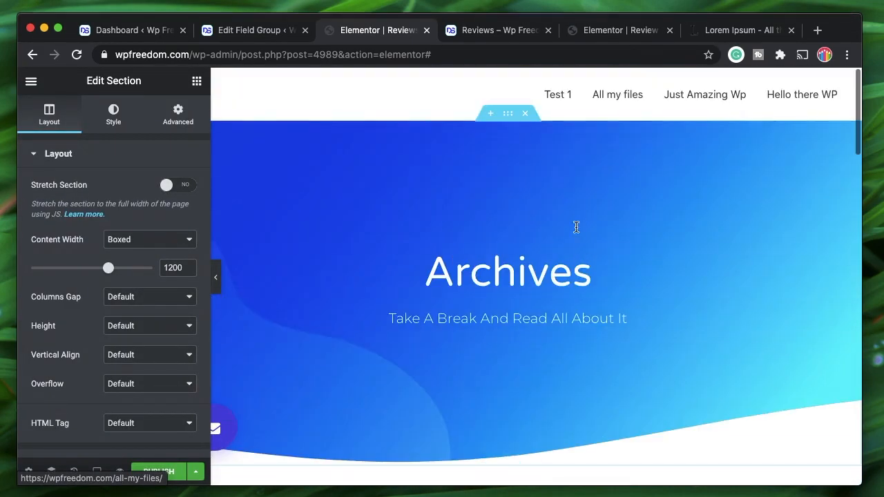
{"action": "scroll", "coordinate": [542, 328], "scroll_direction": "down", "scroll_amount": 3}
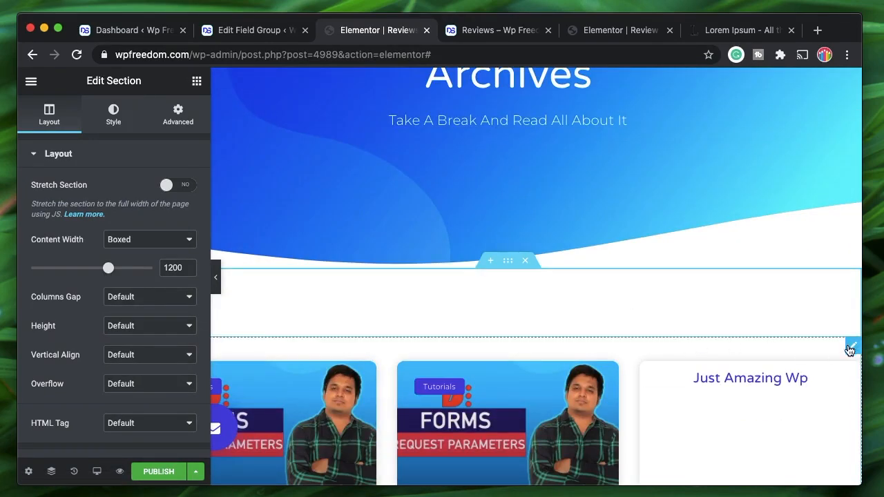
- Open the Archive Posts widget's settings and look through its layout, pagination and advanced options
{"action": "left_click", "coordinate": [853, 348]}
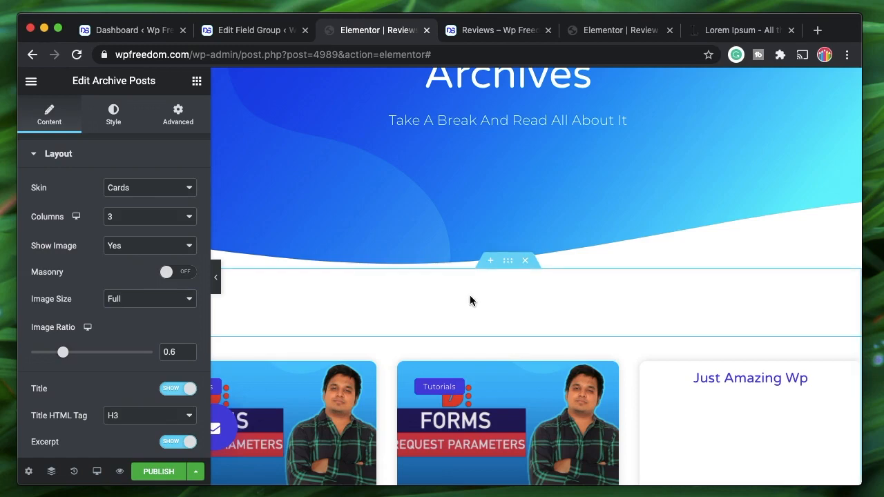
{"action": "scroll", "coordinate": [470, 300], "scroll_direction": "down", "scroll_amount": 3}
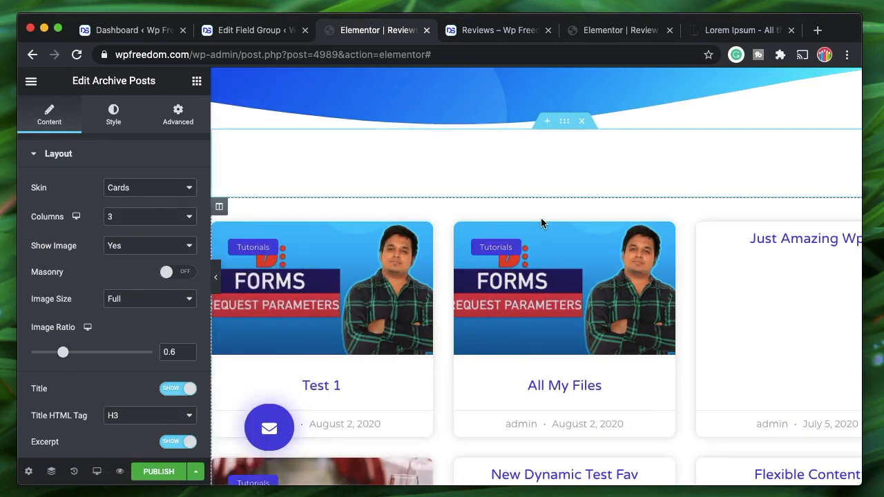
{"action": "scroll", "coordinate": [718, 147], "scroll_direction": "down", "scroll_amount": 2}
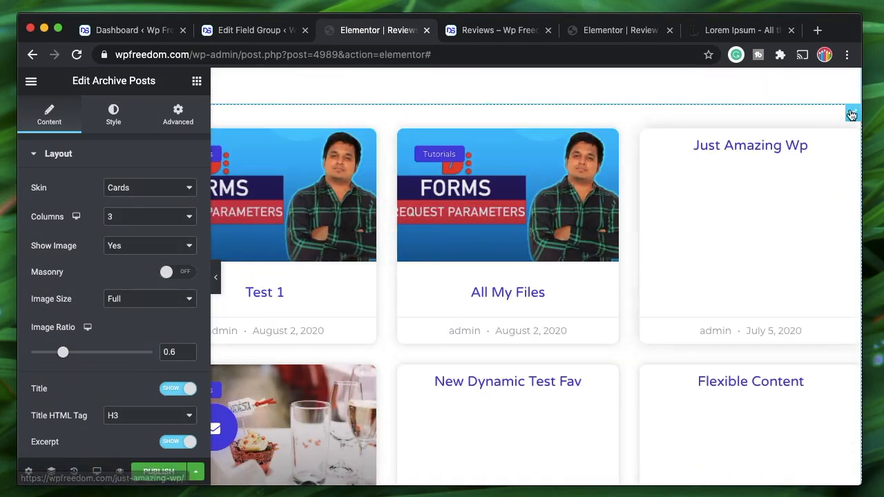
{"action": "scroll", "coordinate": [83, 367], "scroll_direction": "down", "scroll_amount": 10}
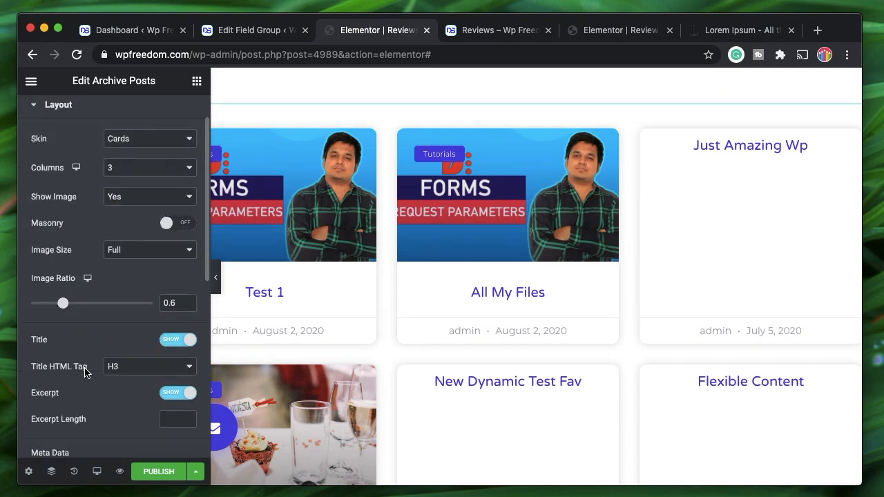
{"action": "left_click", "coordinate": [69, 362]}
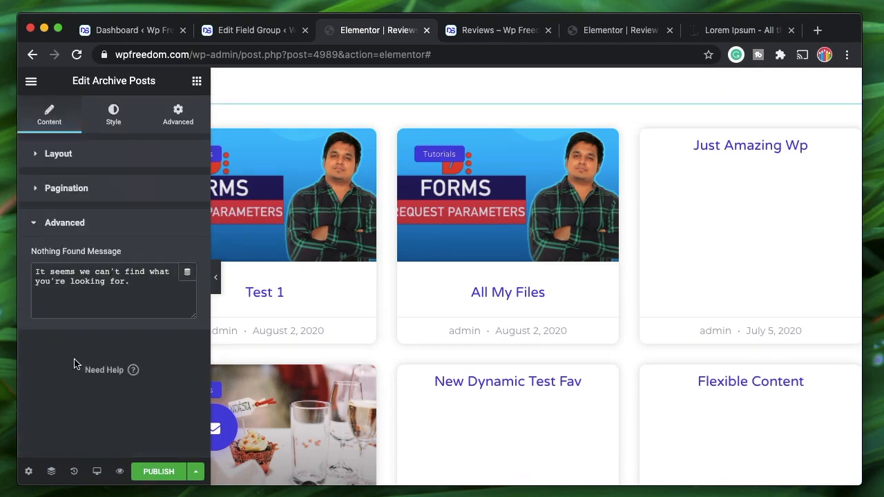
{"action": "left_click", "coordinate": [69, 362]}
{"action": "scroll", "coordinate": [592, 330], "scroll_direction": "up", "scroll_amount": 2}
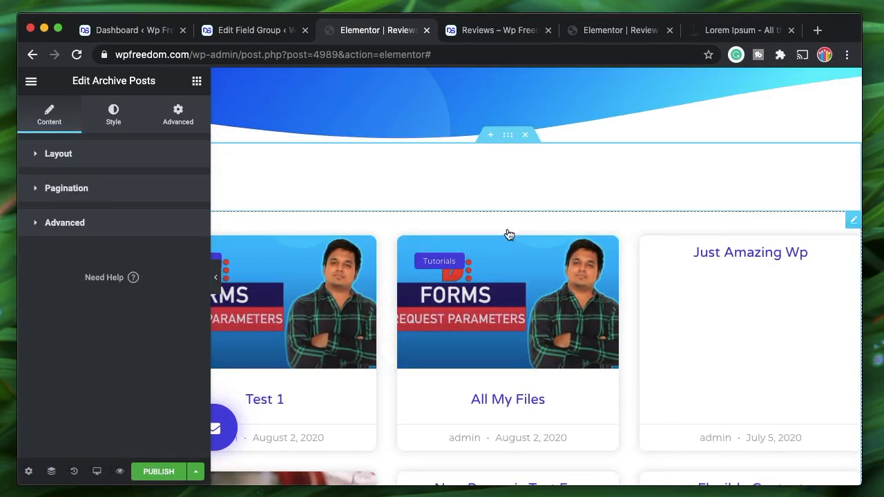
- Publish the Reviews blog template with a display condition that includes All Archives
{"action": "left_click", "coordinate": [147, 477]}
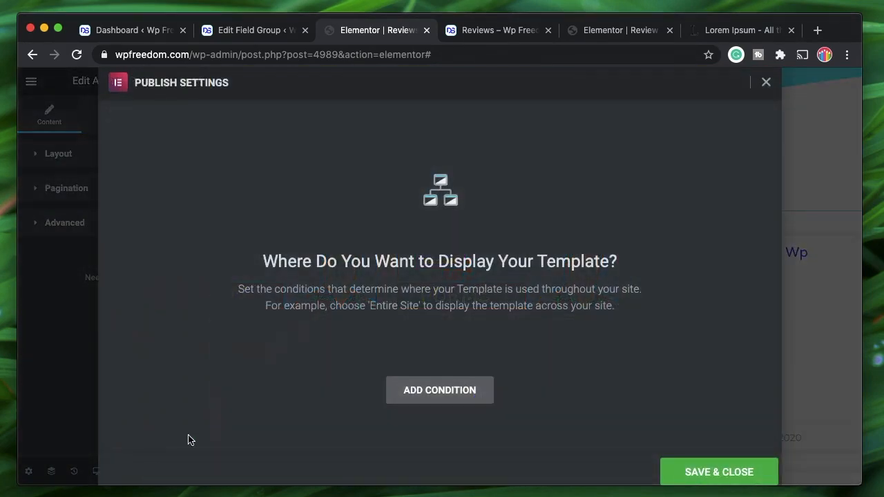
{"action": "left_click", "coordinate": [452, 398]}
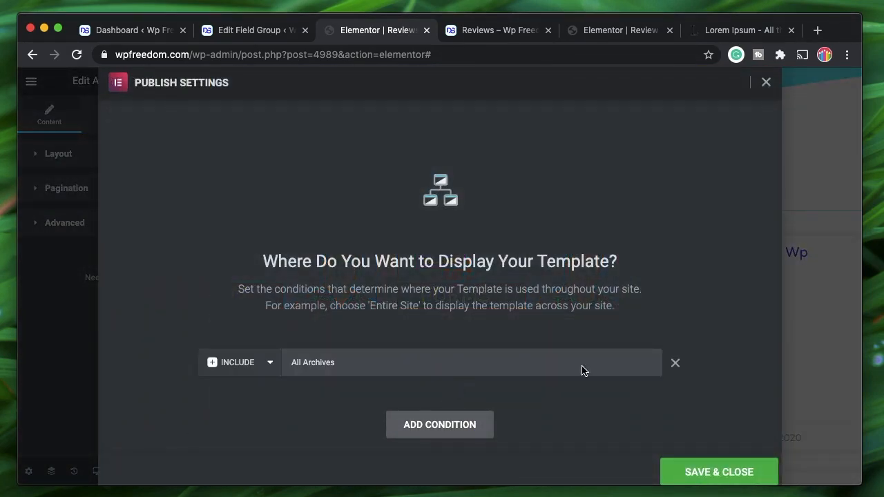
{"action": "left_click", "coordinate": [730, 470]}
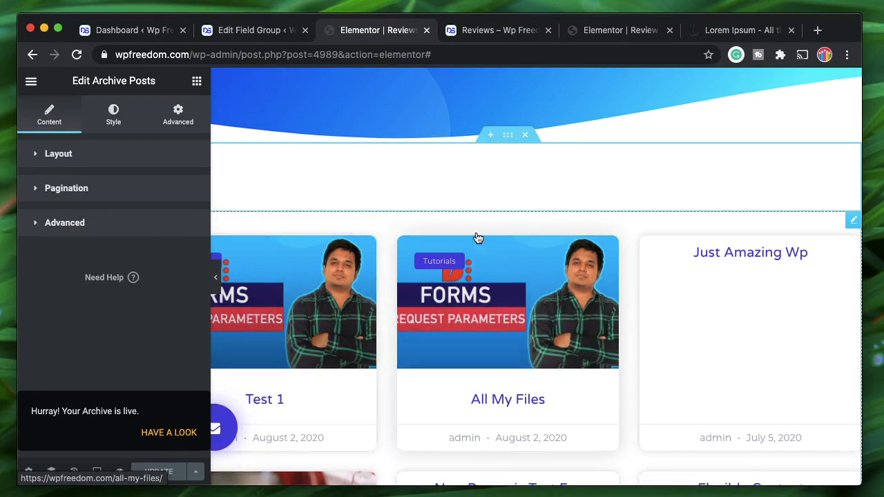
- Close the field group page and open the Theme Builder template list from the WordPress dashboard
{"action": "left_click", "coordinate": [260, 30]}
{"action": "left_click", "coordinate": [306, 31]}
{"action": "left_click", "coordinate": [132, 30]}
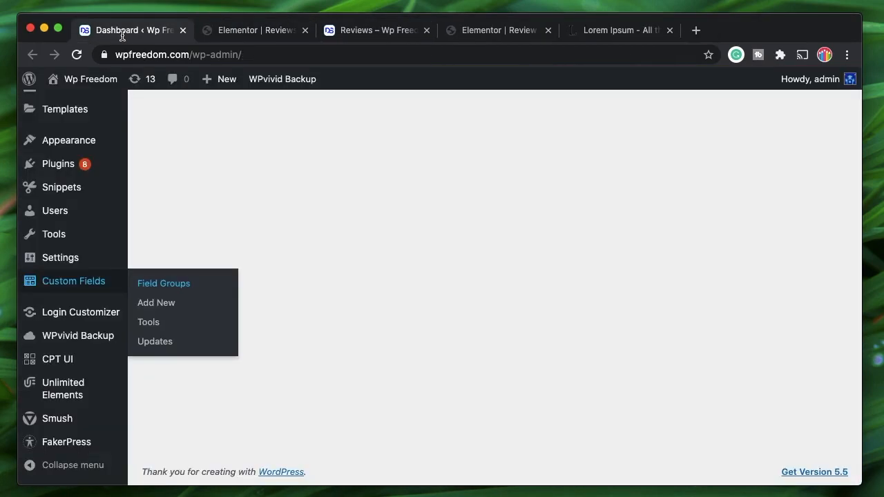
{"action": "mouse_move", "coordinate": [74, 238]}
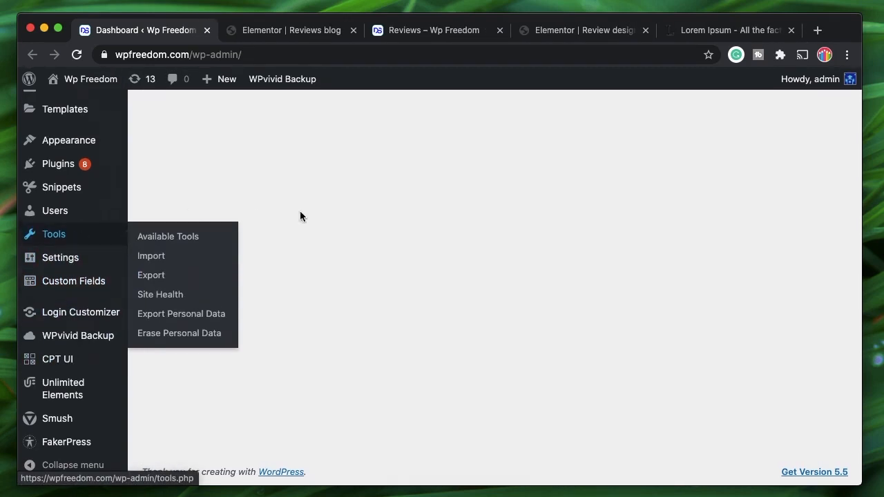
{"action": "scroll", "coordinate": [318, 214], "scroll_direction": "up", "scroll_amount": 3}
{"action": "mouse_move", "coordinate": [65, 191]}
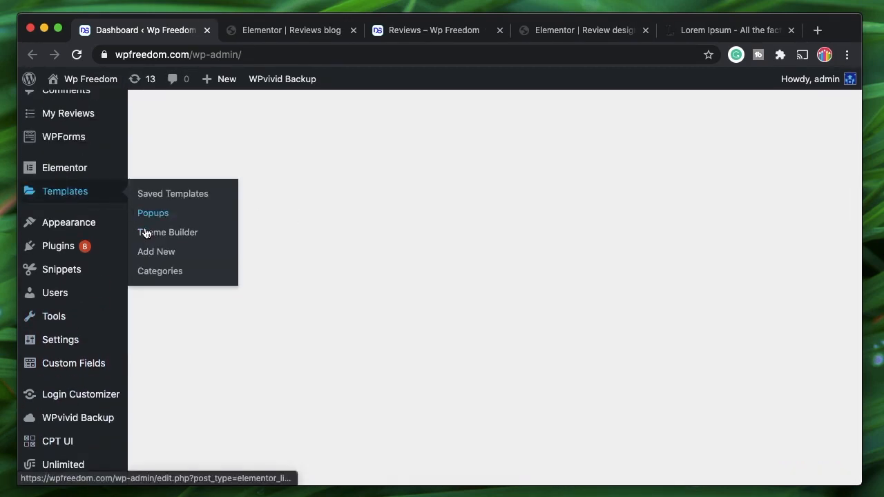
{"action": "left_click", "coordinate": [166, 235]}
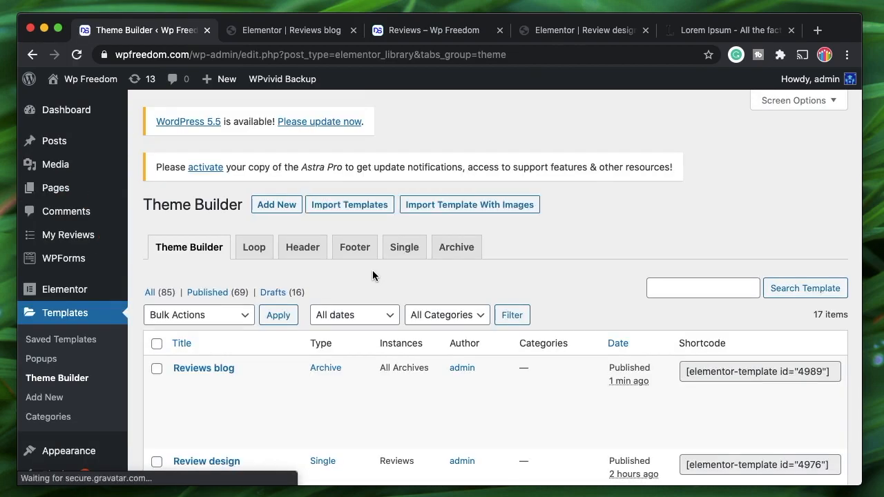
- Create a Loop template named "Reviews loop" in the Theme Builder
{"action": "left_click", "coordinate": [254, 247]}
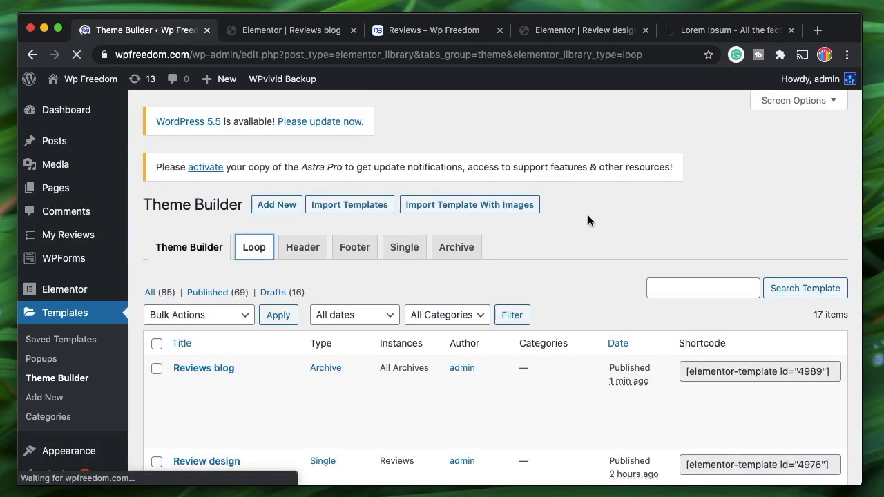
{"action": "left_click", "coordinate": [287, 202]}
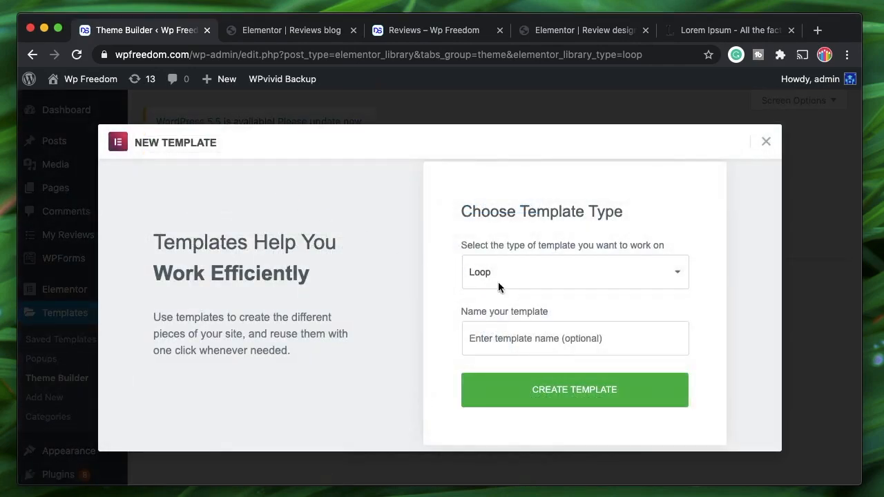
{"action": "left_click", "coordinate": [508, 346]}
{"action": "type", "text": "Reviews loop"}
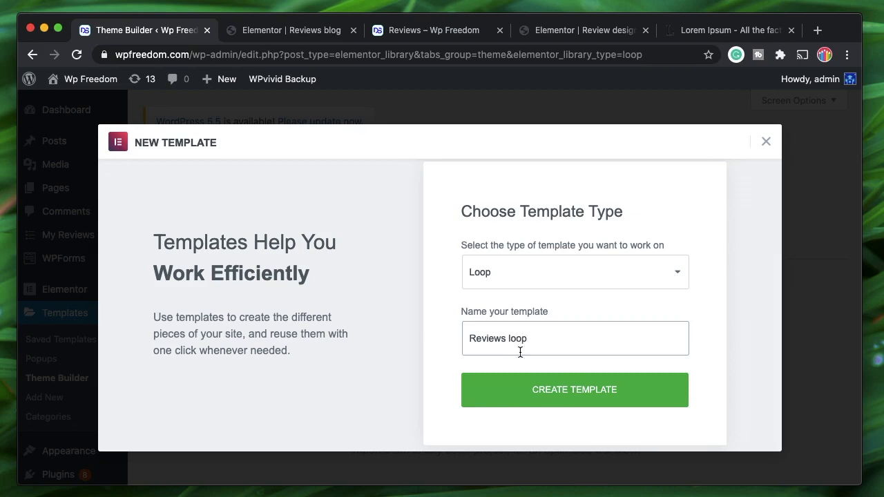
{"action": "left_click", "coordinate": [532, 388]}
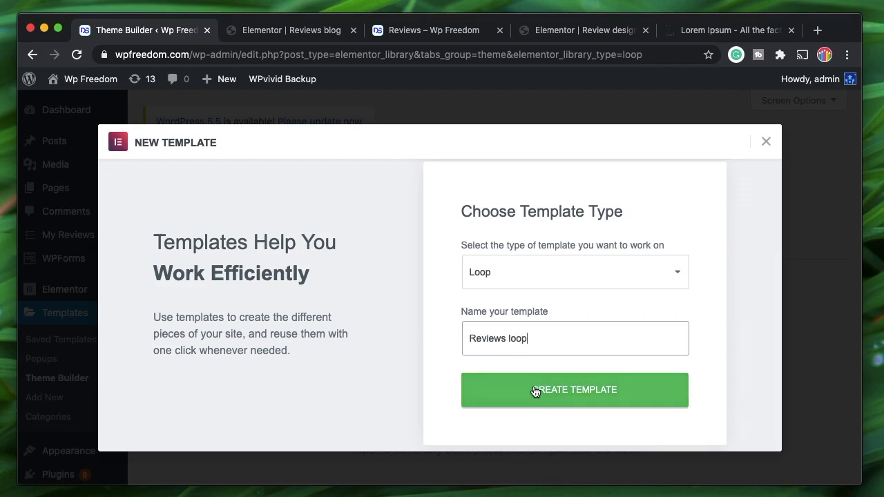
- Examine the Archive Posts widget's layout options in the Reviews blog template and return to the Reviews loop template
{"action": "left_click", "coordinate": [415, 30]}
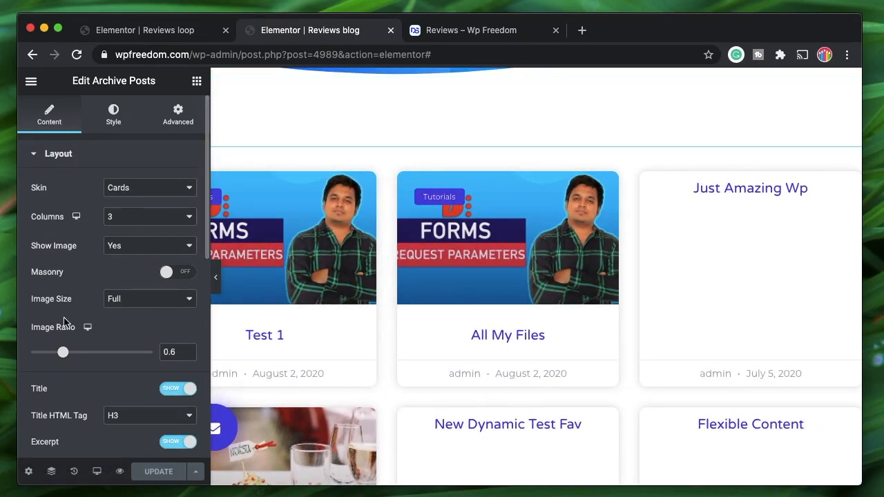
{"action": "scroll", "coordinate": [63, 322], "scroll_direction": "down", "scroll_amount": 10}
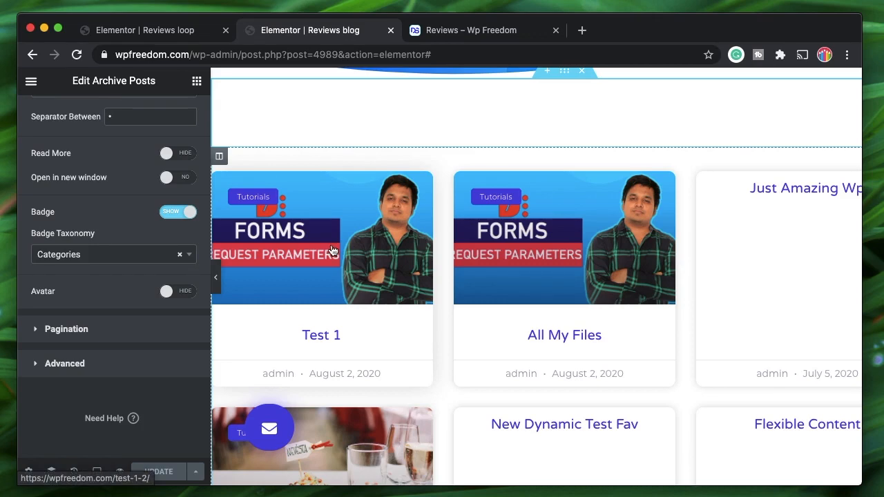
{"action": "left_click", "coordinate": [167, 29]}
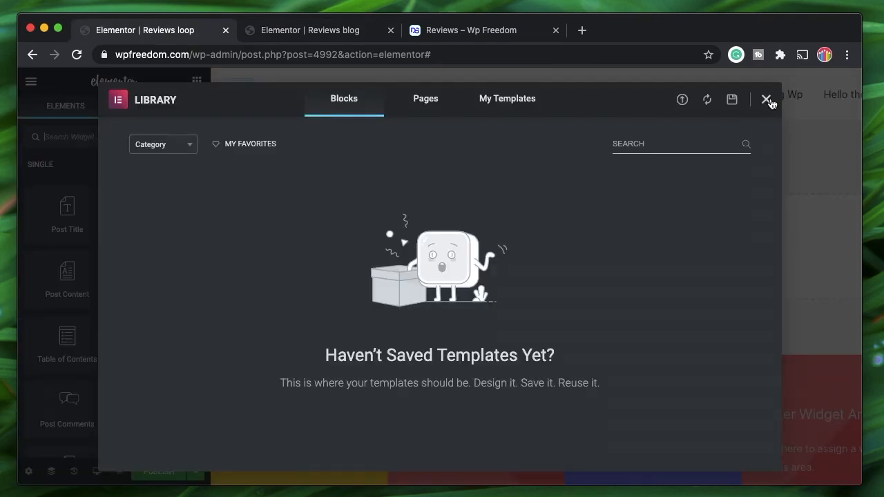
- Dismiss the template library and add a Featured Image widget to the empty Reviews loop template
{"action": "left_click", "coordinate": [767, 100]}
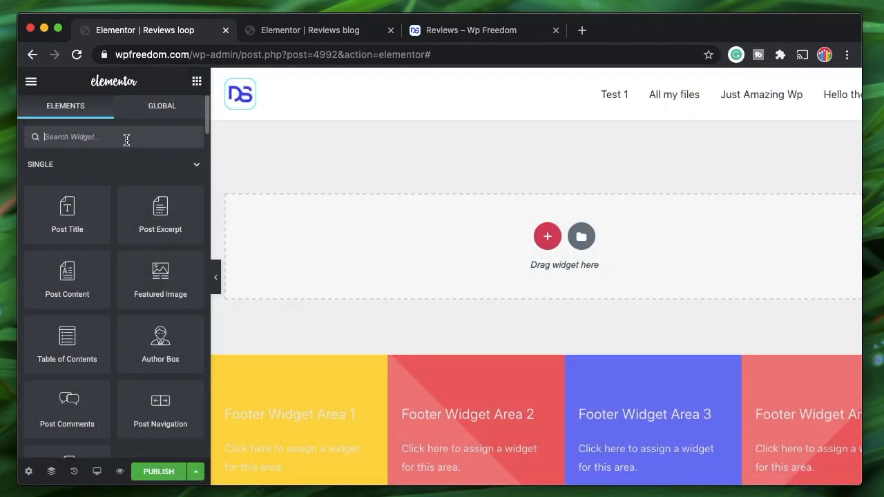
{"action": "left_click", "coordinate": [126, 140]}
{"action": "type", "text": "fea"}
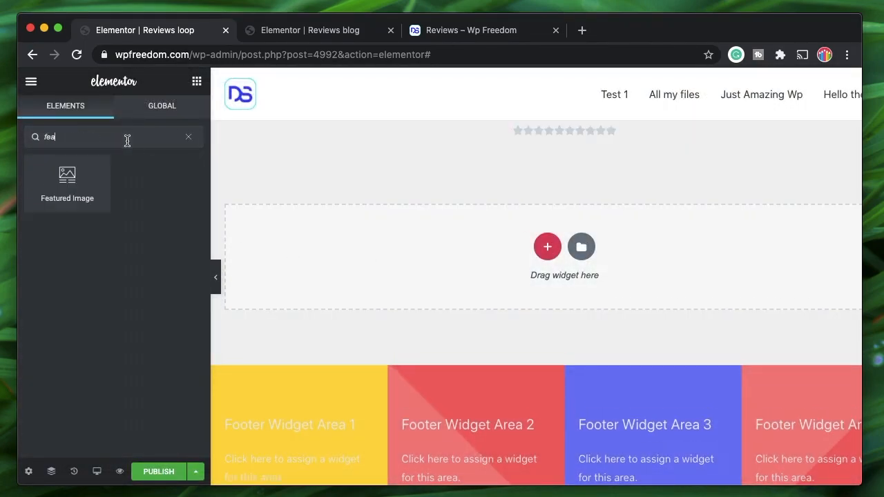
{"action": "left_click_drag", "start_coordinate": [81, 174], "coordinate": [555, 123]}
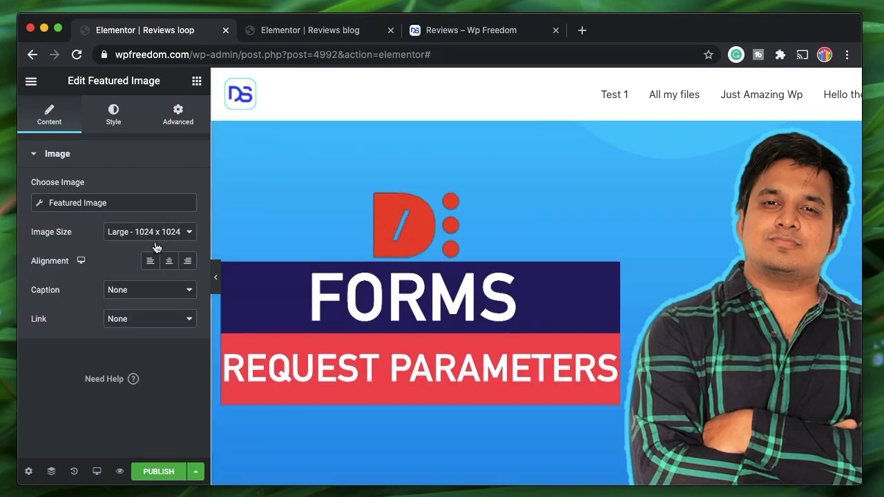
- Set the featured image's size to Medium - 300 x 300 and center it
{"action": "left_click", "coordinate": [169, 233]}
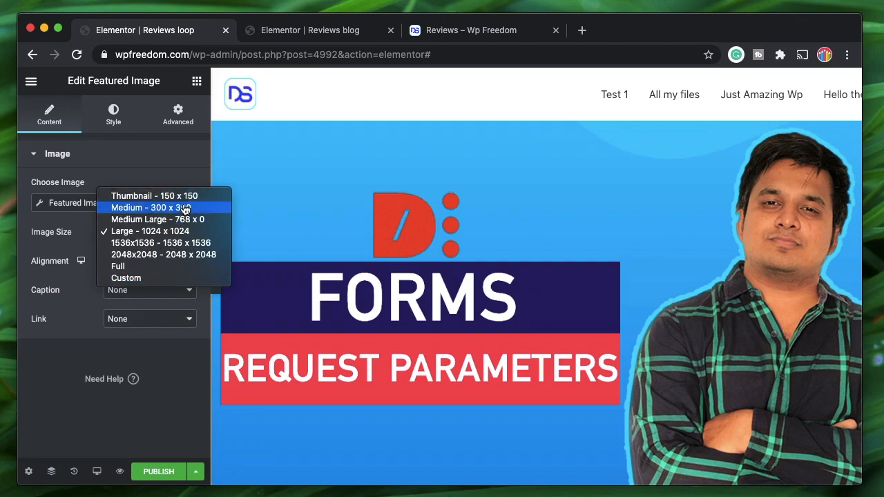
{"action": "left_click", "coordinate": [185, 208]}
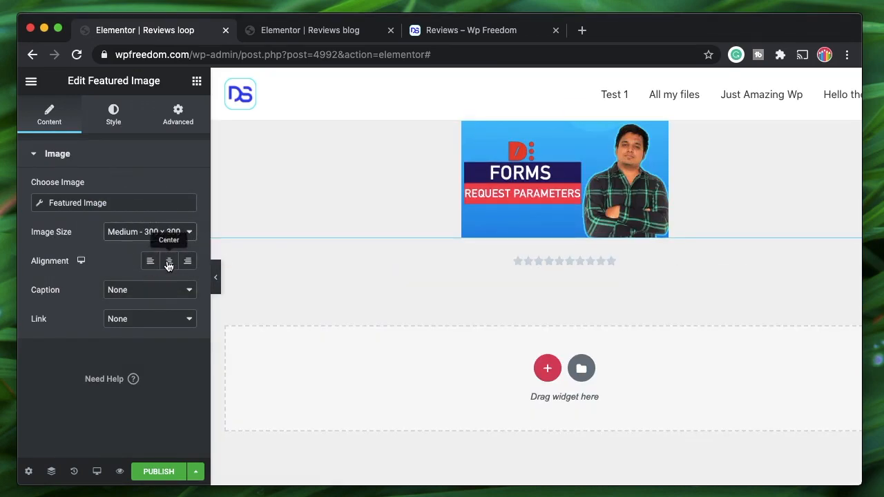
{"action": "left_click", "coordinate": [169, 263]}
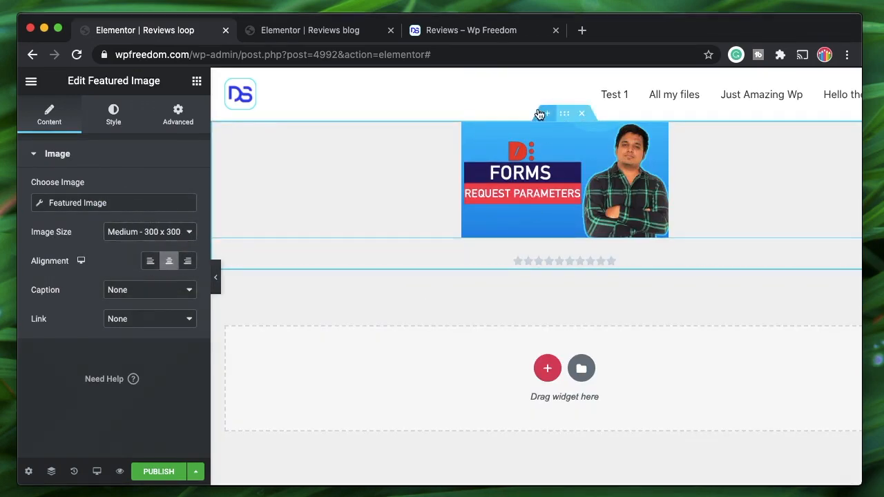
- Add a Post Title widget between the featured image and the star rating and center it
{"action": "left_click", "coordinate": [196, 82]}
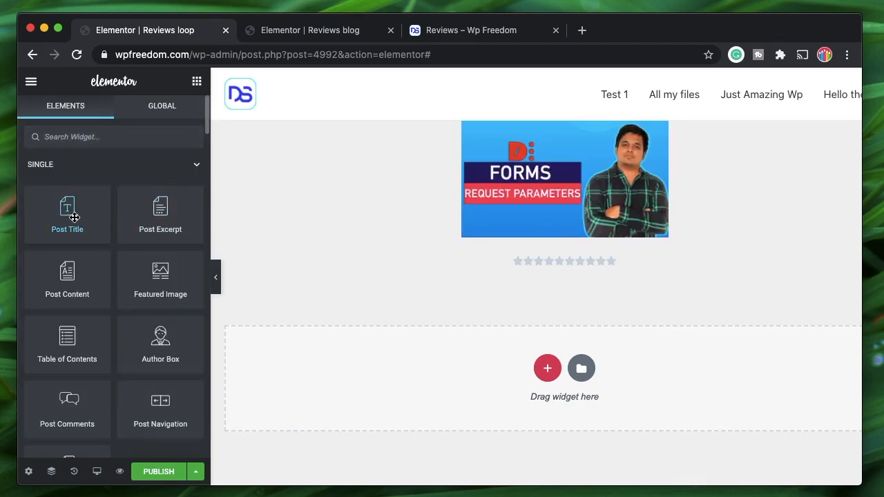
{"action": "left_click_drag", "start_coordinate": [98, 221], "coordinate": [602, 237]}
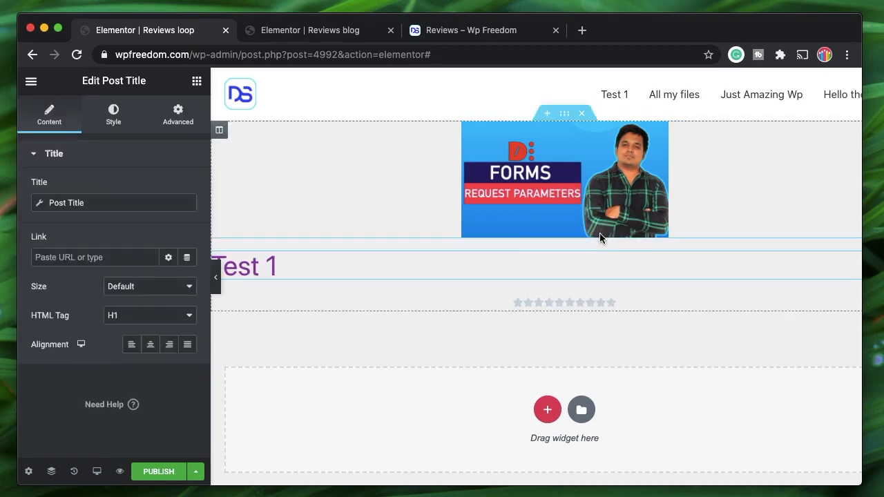
{"action": "left_click", "coordinate": [150, 349]}
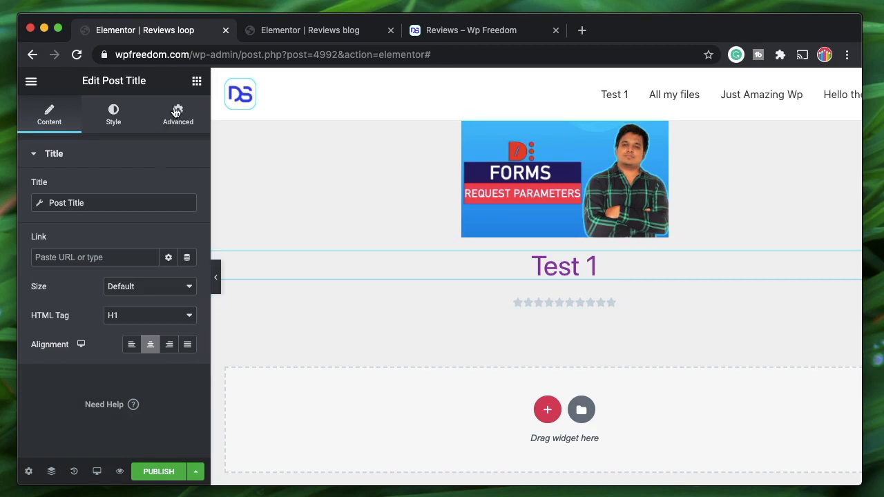
{"action": "left_click", "coordinate": [197, 83]}
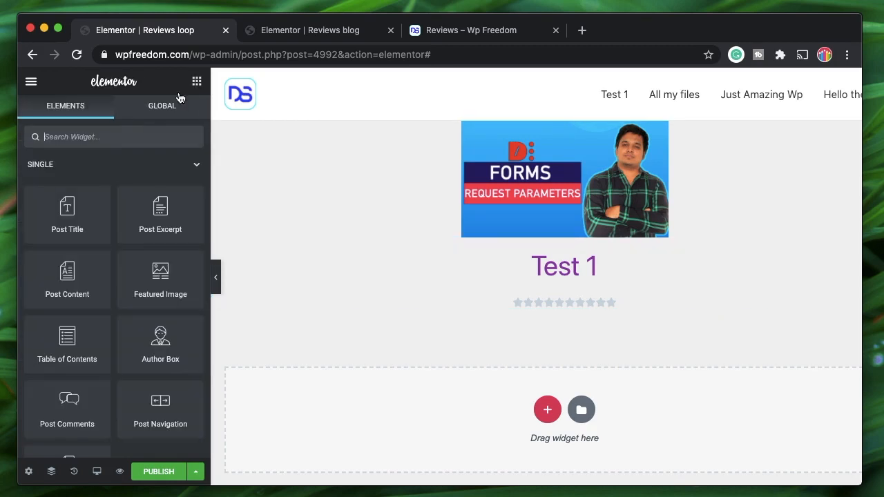
{"action": "left_click", "coordinate": [120, 135]}
{"action": "type", "text": "icon"}
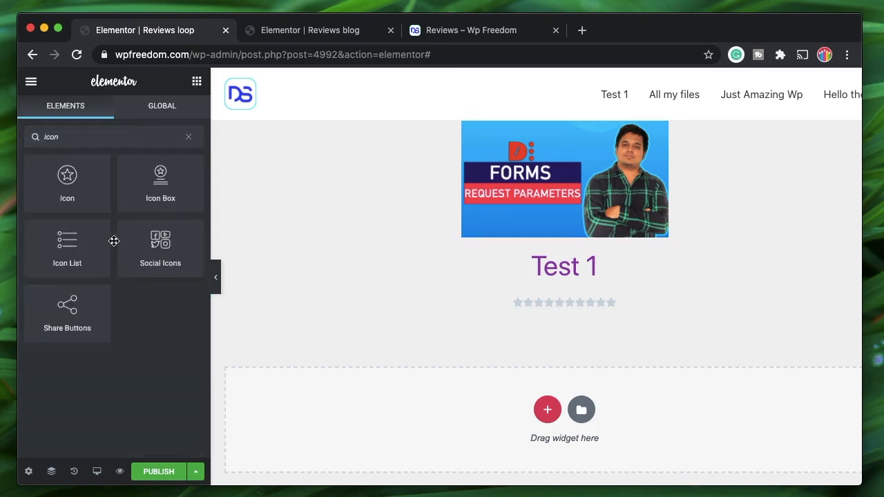
{"action": "left_click_drag", "start_coordinate": [114, 240], "coordinate": [580, 309]}
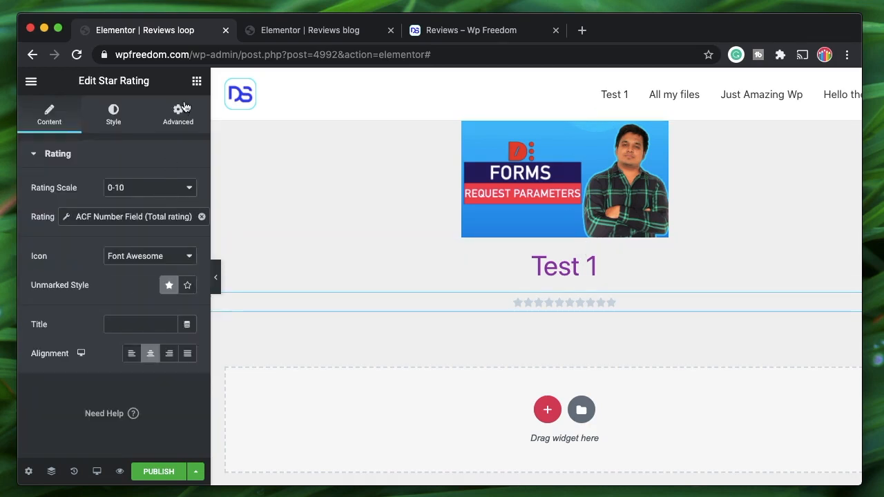
- Add a Button widget below the star rating and center it
{"action": "left_click", "coordinate": [197, 81]}
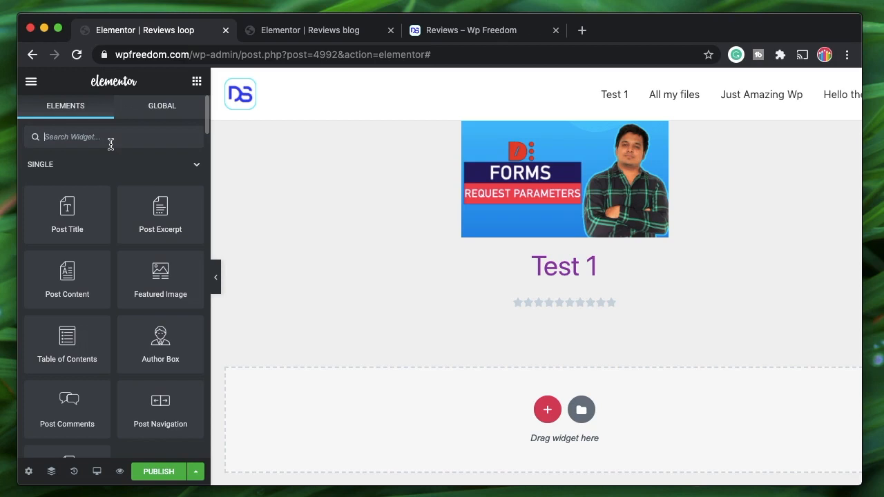
{"action": "type", "text": "butt"}
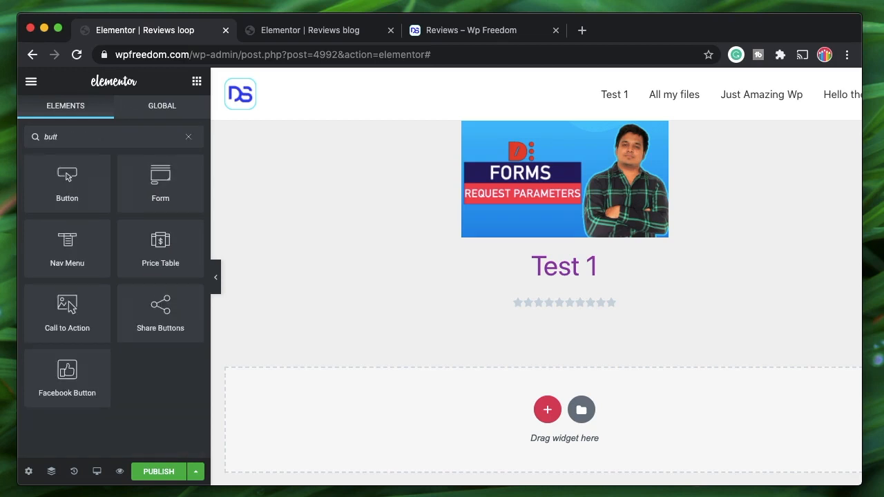
{"action": "left_click_drag", "start_coordinate": [76, 173], "coordinate": [615, 310]}
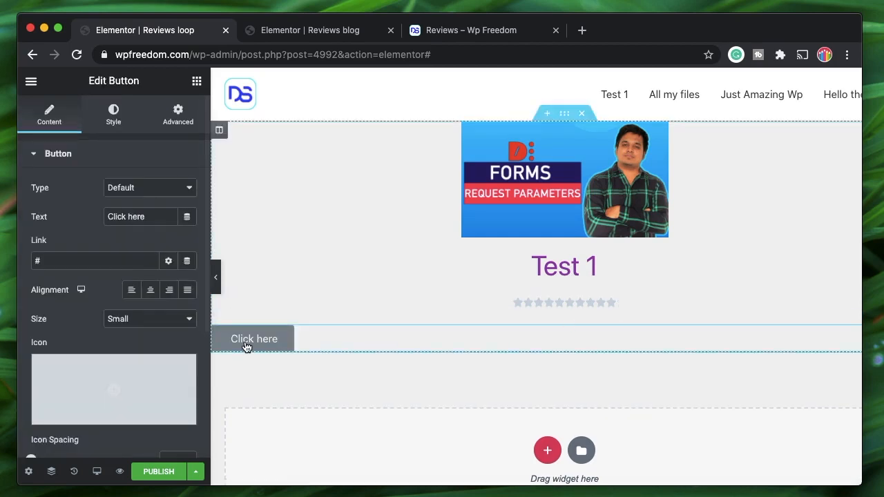
{"action": "left_click", "coordinate": [150, 296]}
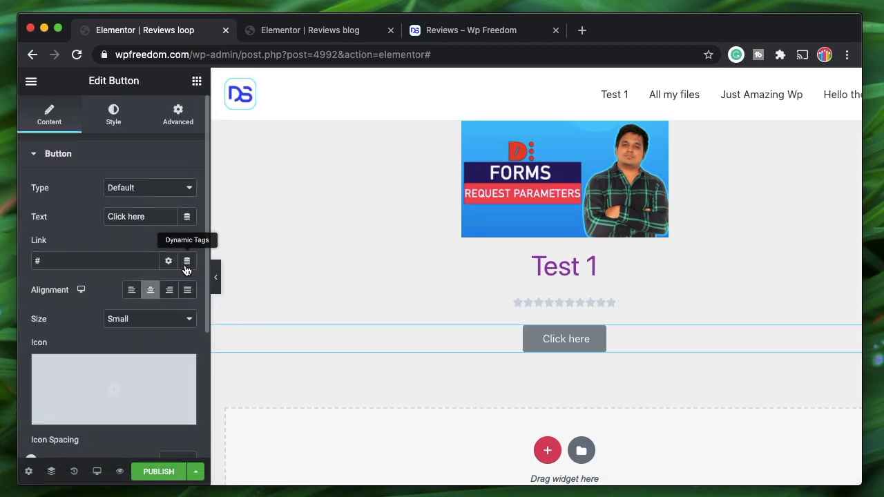
- Set the button's text to "Read Review" and link it dynamically to the Post URL
{"action": "triple_click", "coordinate": [148, 217]}
{"action": "type", "text": "R"}
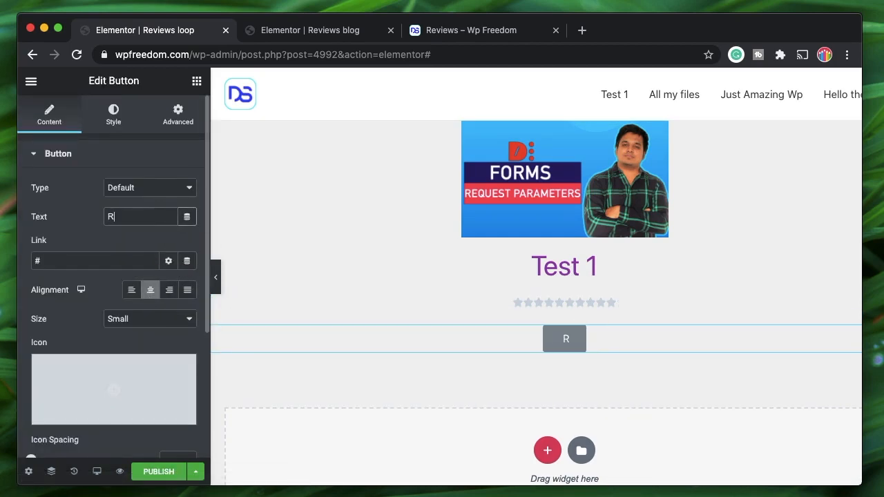
{"action": "type", "text": "ead Review"}
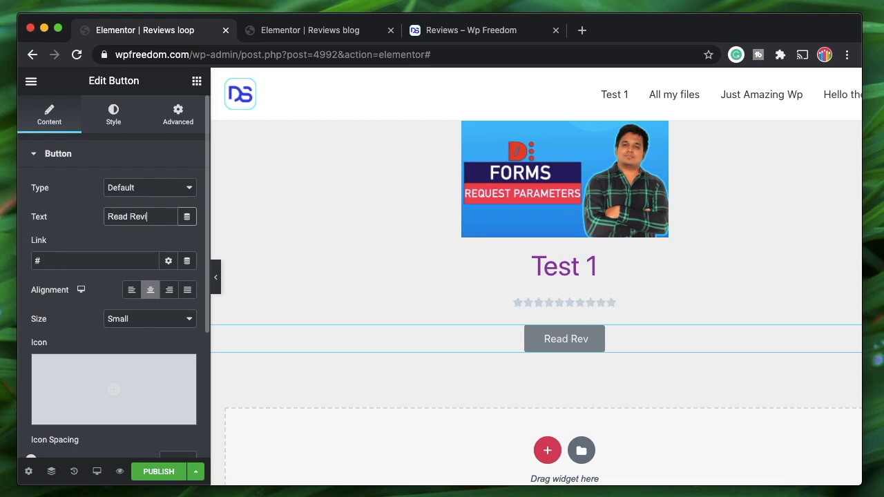
{"action": "left_click", "coordinate": [192, 261]}
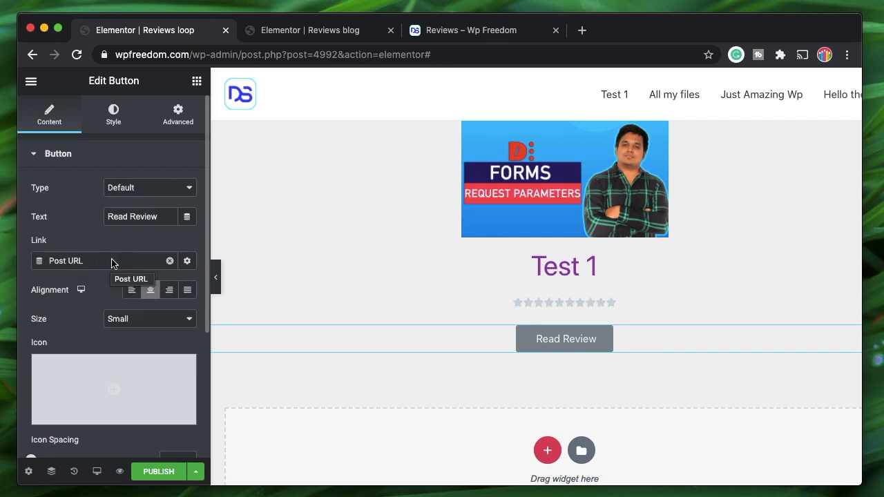
- Publish the Reviews loop template with the display condition Include Archives > Reviews Archive
{"action": "left_click", "coordinate": [594, 266]}
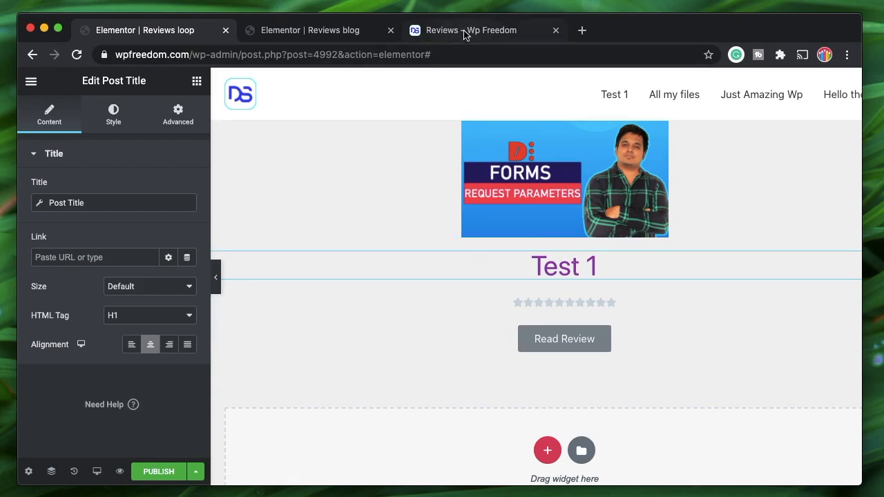
{"action": "left_click", "coordinate": [158, 472]}
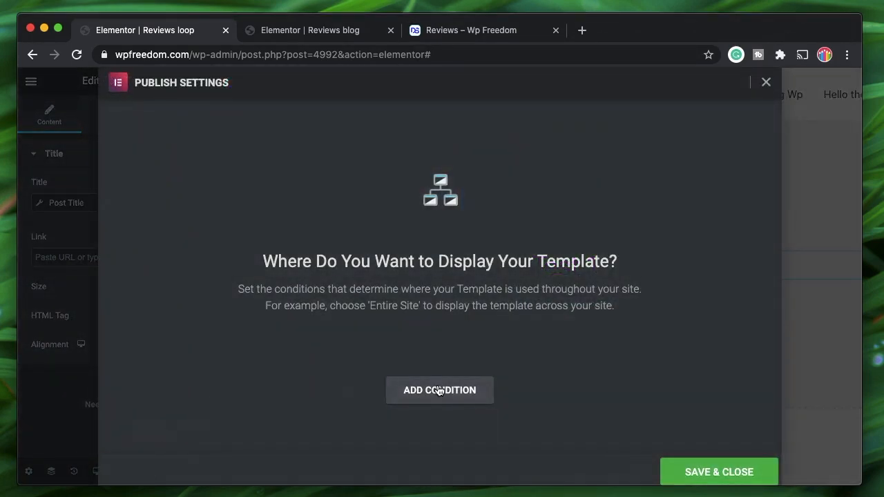
{"action": "left_click", "coordinate": [419, 391]}
{"action": "left_click", "coordinate": [356, 364]}
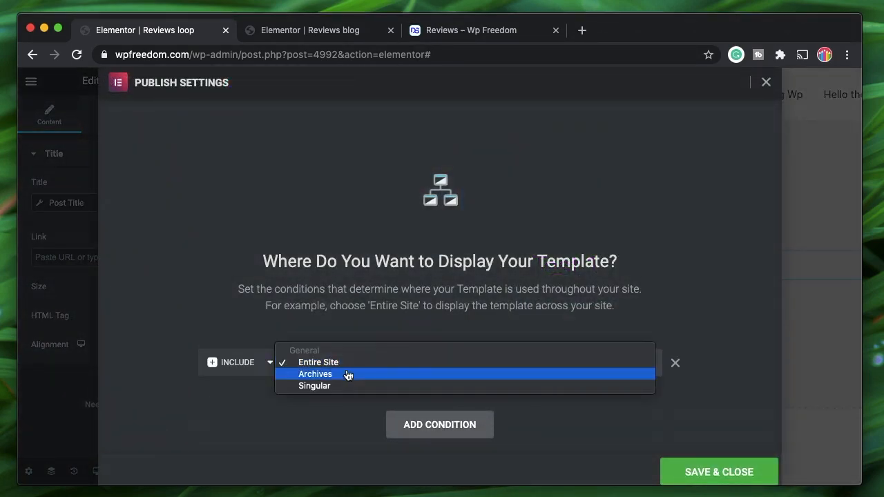
{"action": "left_click", "coordinate": [346, 374]}
{"action": "left_click", "coordinate": [567, 364]}
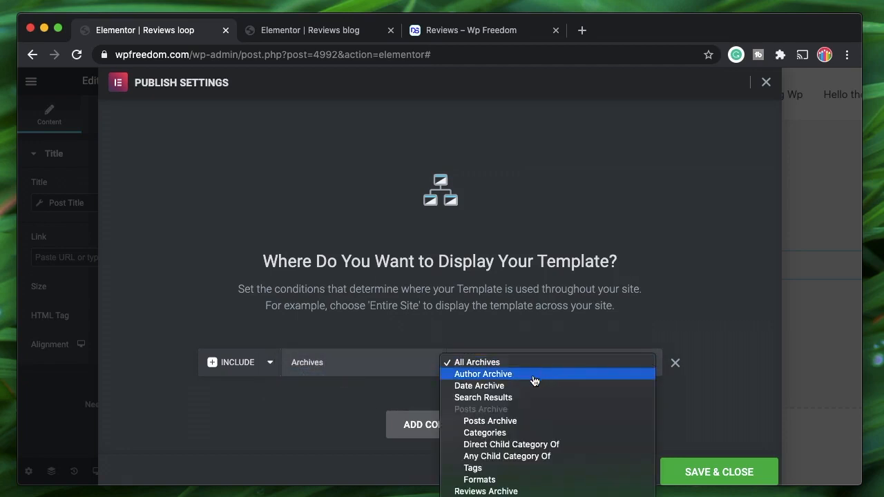
{"action": "left_click", "coordinate": [504, 490]}
{"action": "left_click", "coordinate": [684, 472]}
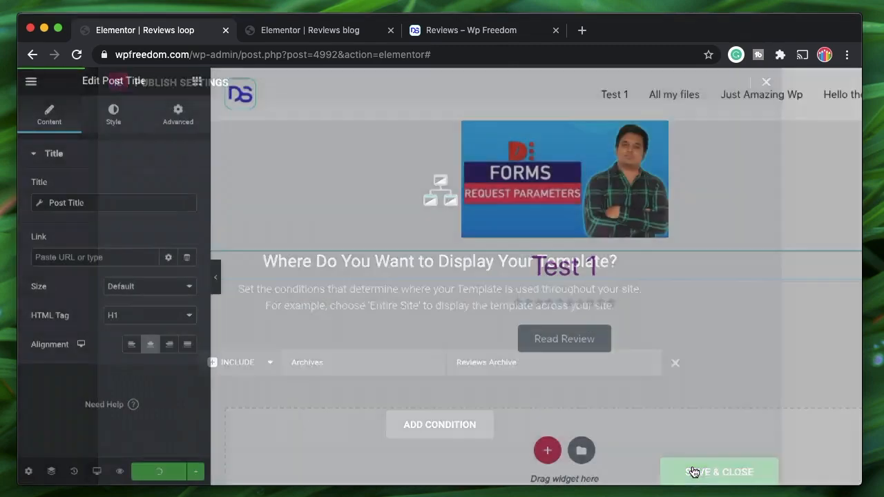
- Change the Reviews blog template's display condition to include only Reviews Archive and save it
{"action": "left_click", "coordinate": [326, 30]}
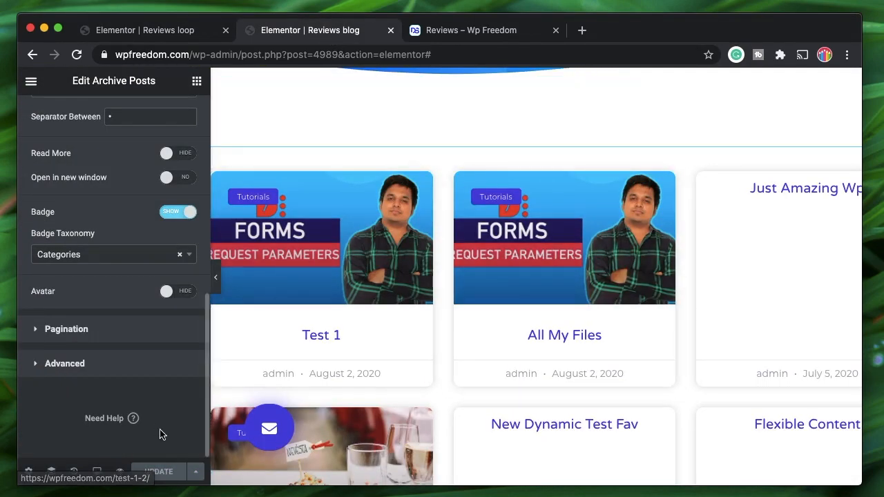
{"action": "left_click", "coordinate": [196, 472]}
{"action": "left_click", "coordinate": [161, 415]}
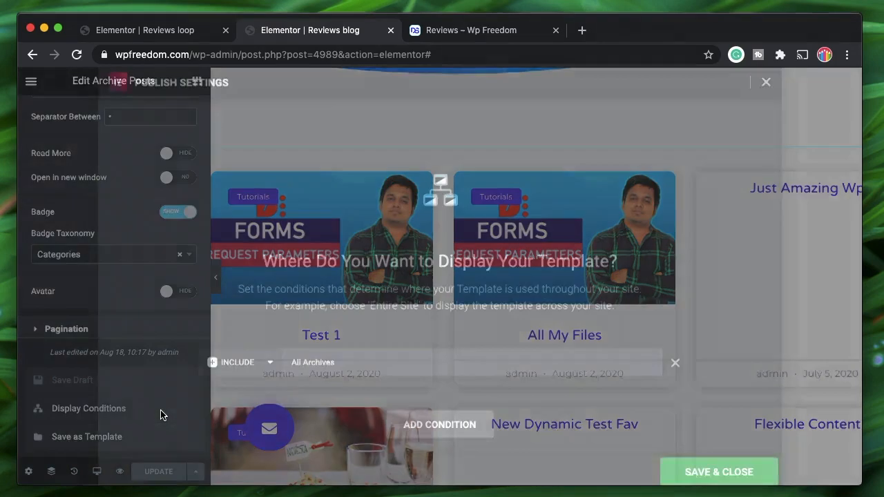
{"action": "left_click", "coordinate": [456, 366]}
{"action": "left_click", "coordinate": [455, 373]}
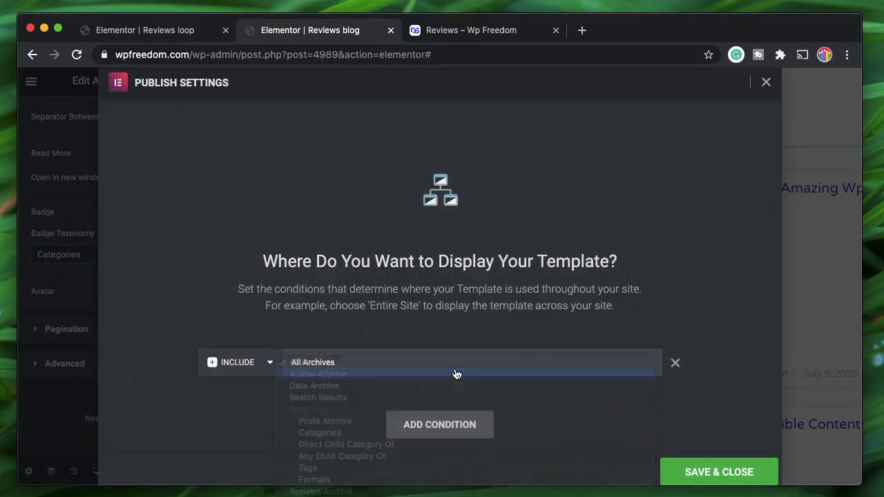
{"action": "left_click", "coordinate": [444, 358]}
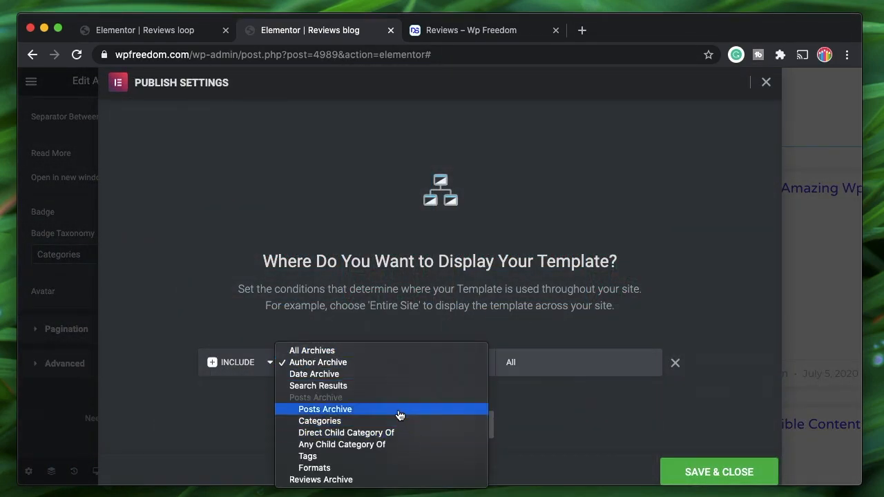
{"action": "left_click", "coordinate": [371, 481]}
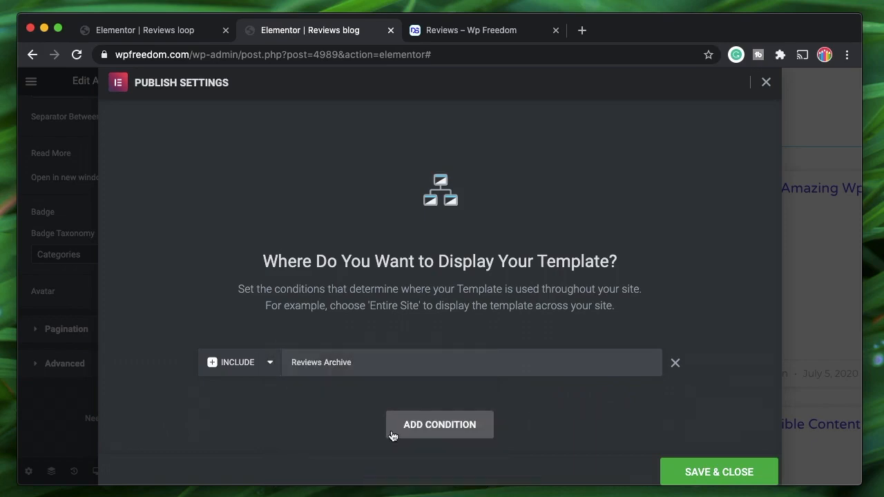
{"action": "left_click", "coordinate": [732, 476]}
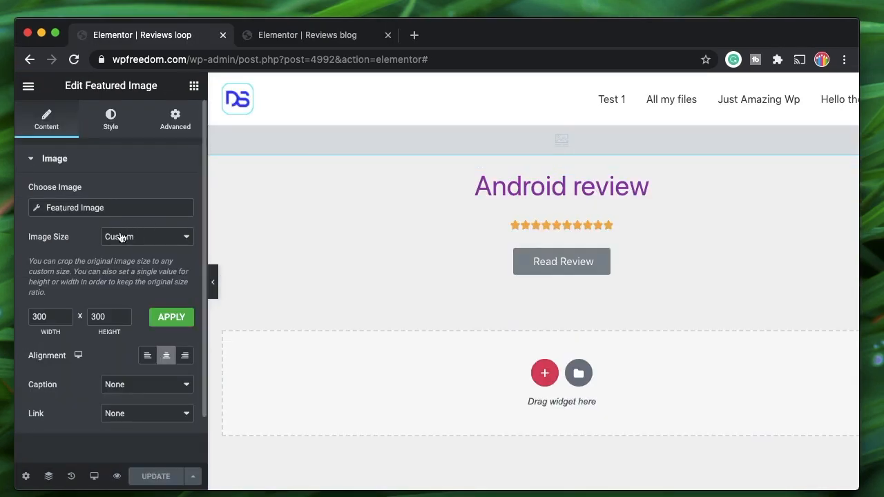
{"action": "left_click", "coordinate": [141, 245]}
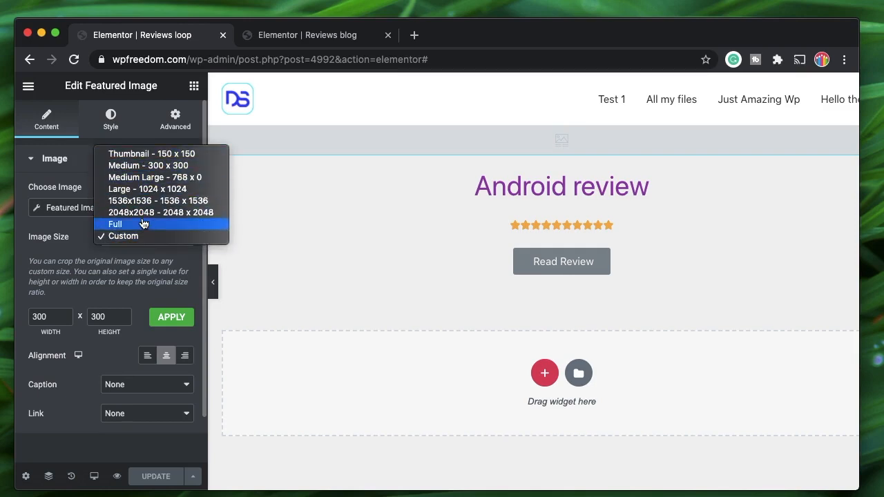
{"action": "left_click", "coordinate": [142, 238]}
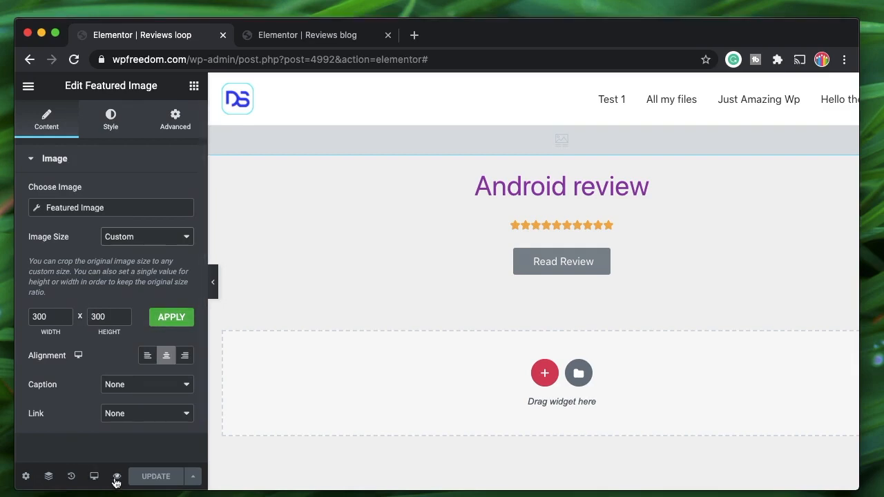
- Set the Reviews loop template's preview content to the "iPhone review" post and apply the preview
{"action": "mouse_move", "coordinate": [117, 481]}
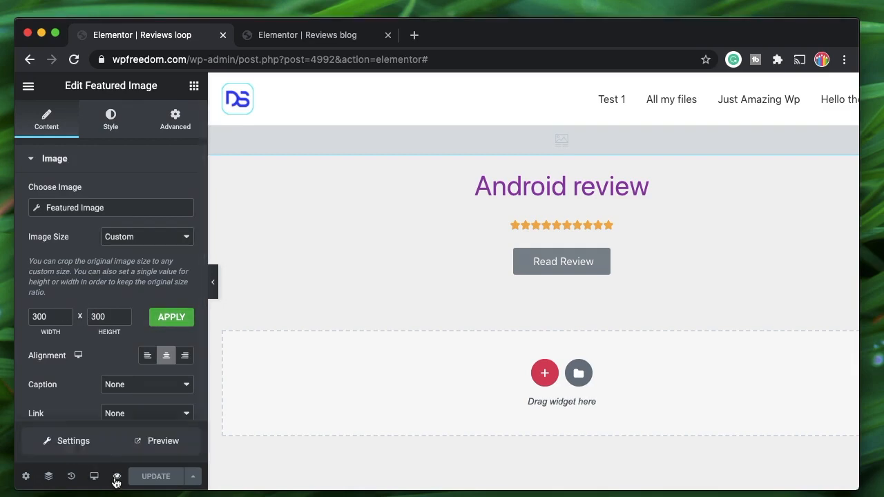
{"action": "left_click", "coordinate": [77, 448]}
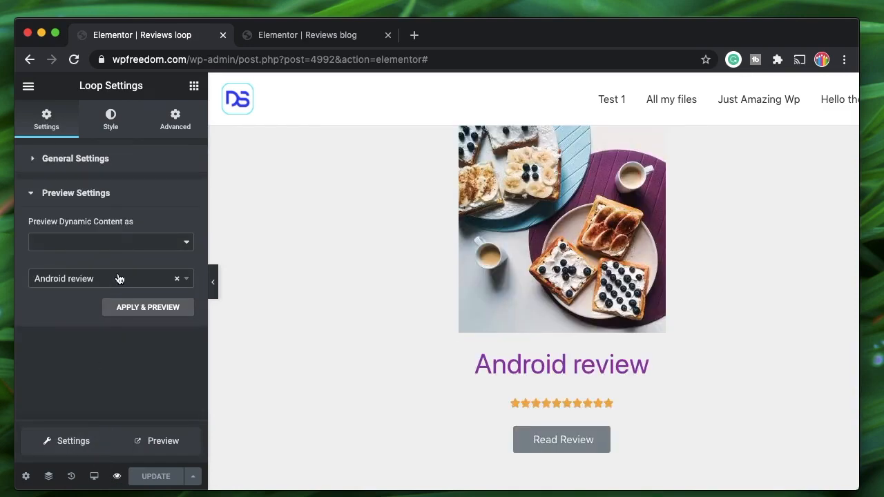
{"action": "left_click", "coordinate": [138, 287]}
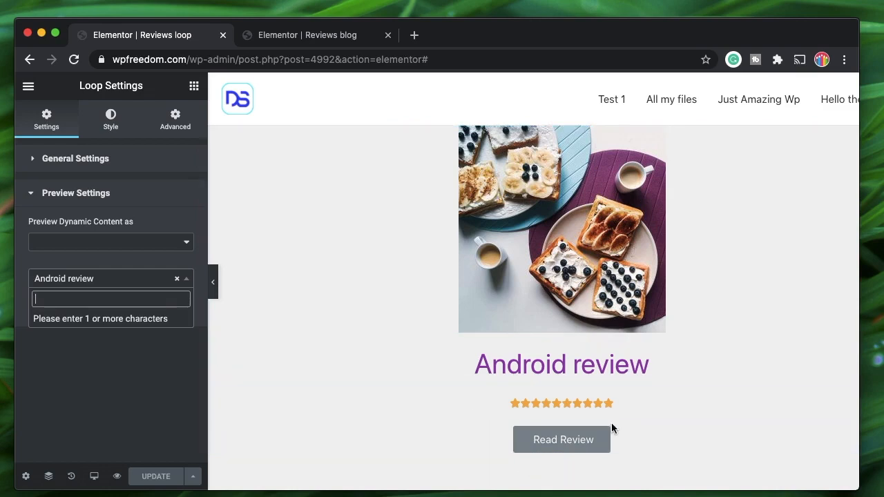
{"action": "type", "text": "iphone"}
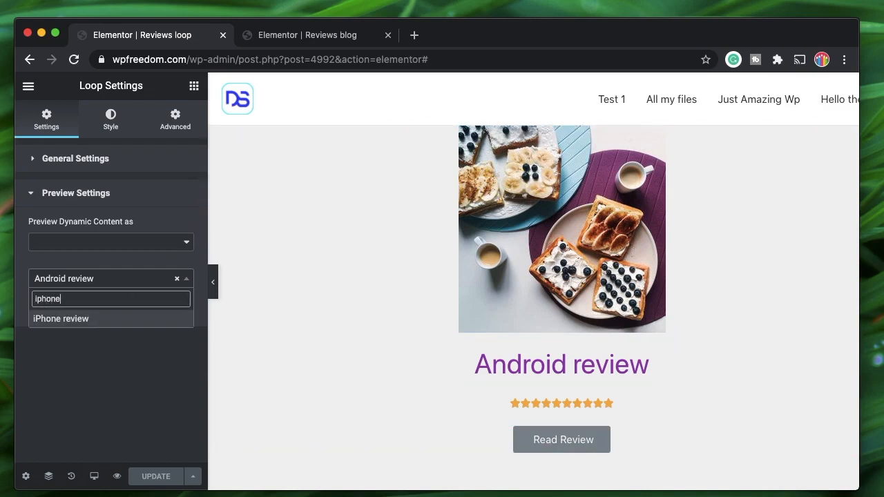
{"action": "left_click", "coordinate": [86, 322]}
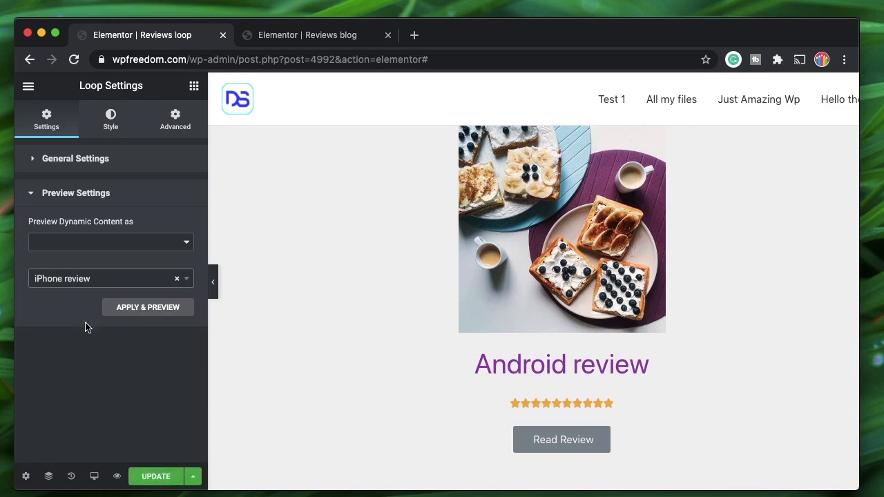
{"action": "left_click", "coordinate": [148, 309]}
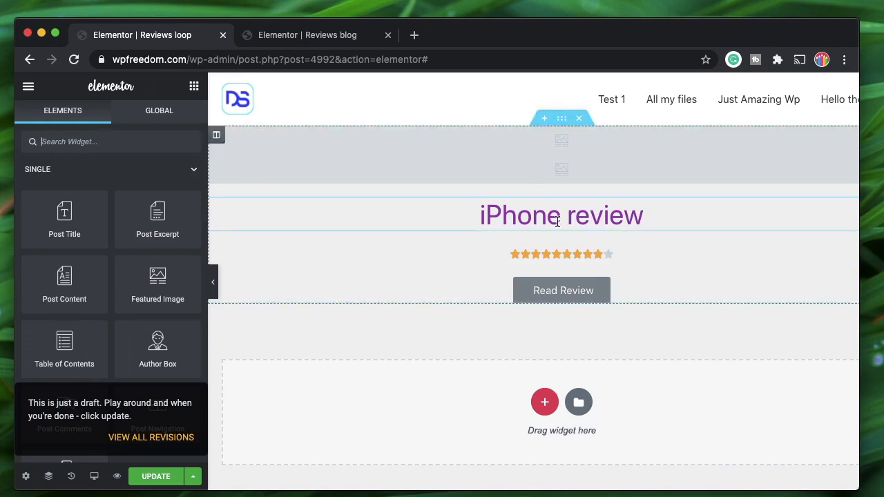
- Update the Reviews loop template and select the Custom skin with the Reviews loop default template for the Reviews blog's Archive Posts
{"action": "left_click", "coordinate": [158, 477]}
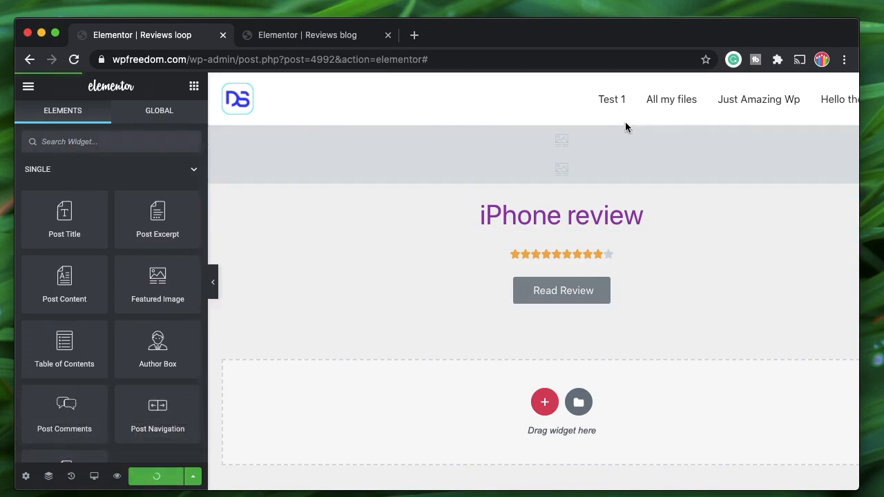
{"action": "left_click", "coordinate": [308, 38]}
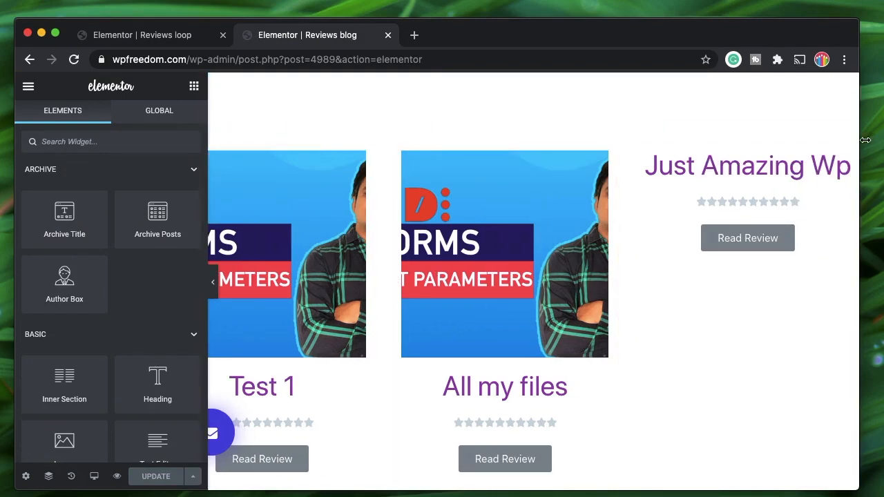
{"action": "left_click", "coordinate": [850, 138]}
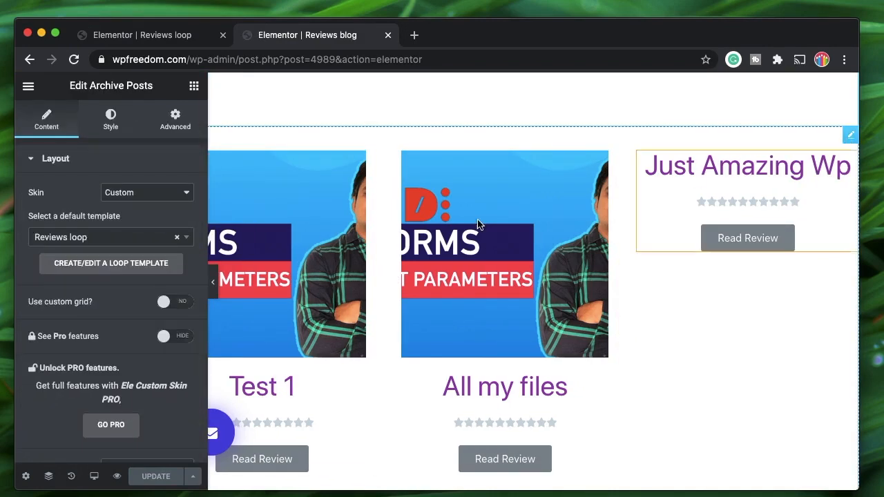
{"action": "left_click", "coordinate": [151, 199]}
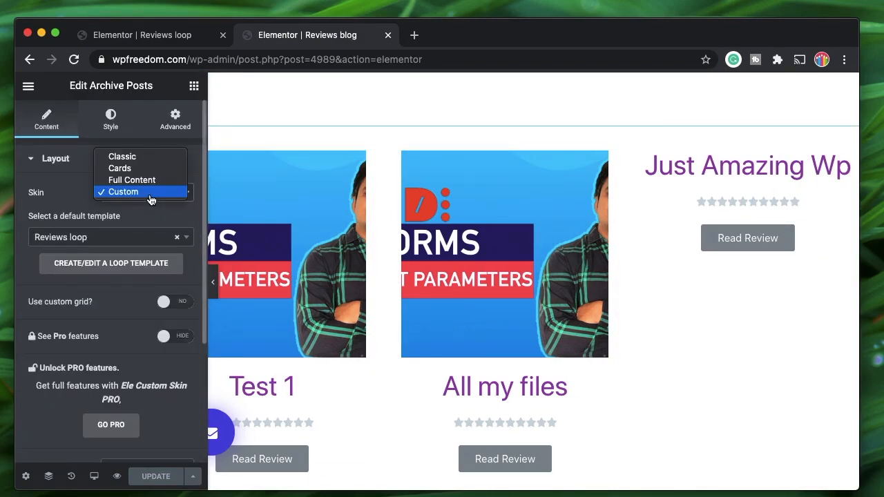
{"action": "left_click", "coordinate": [150, 195]}
{"action": "left_click", "coordinate": [124, 237]}
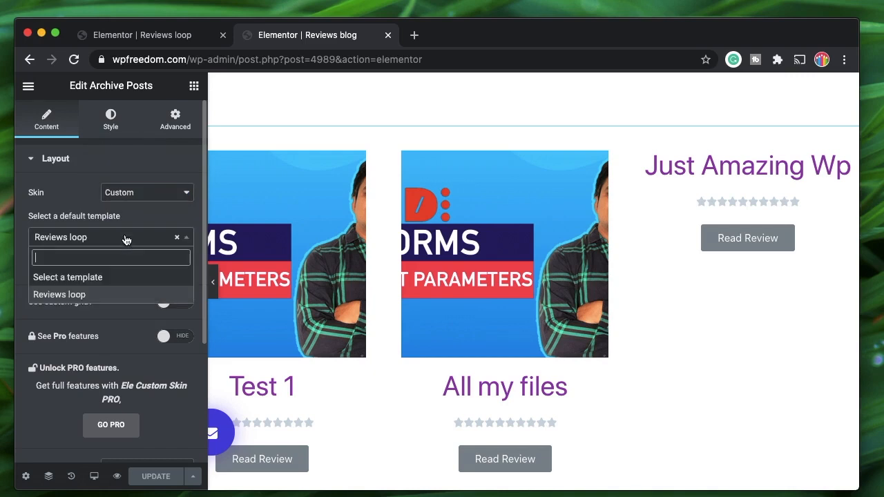
{"action": "left_click", "coordinate": [90, 295]}
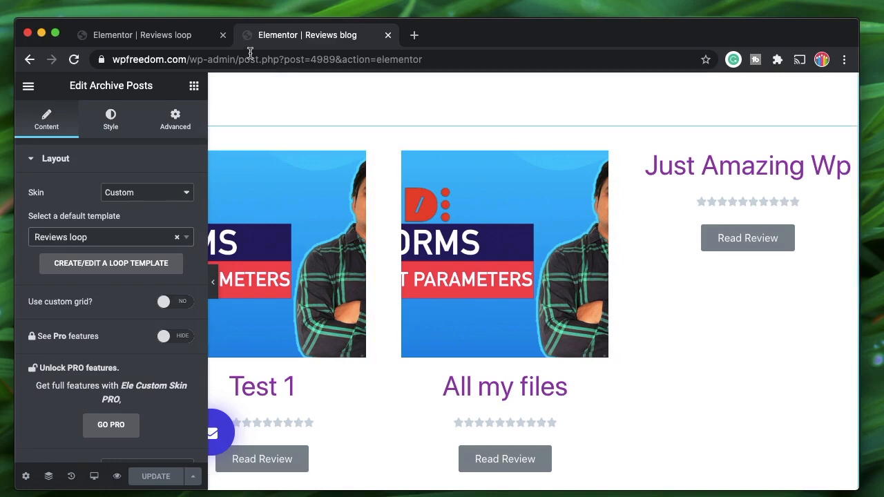
- Open wpfreedom.com/reviews/ in a new browser tab and examine the image, title, star rating and link button of each review
{"action": "left_click", "coordinate": [415, 35]}
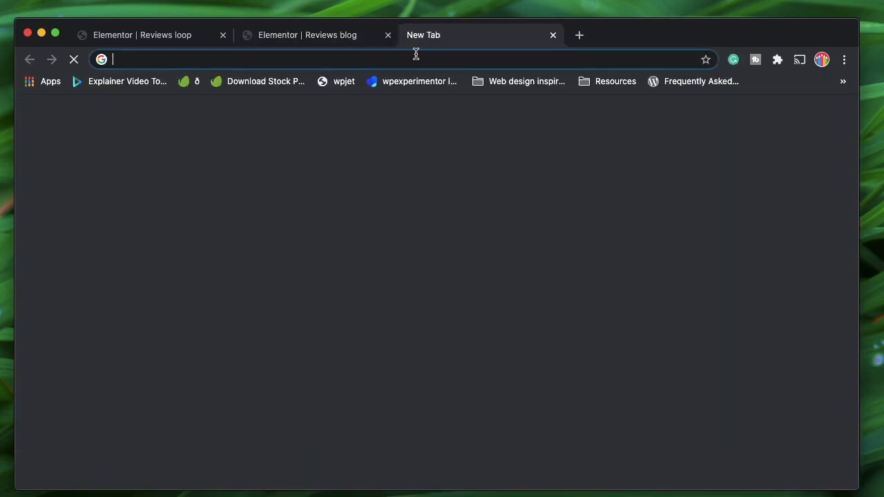
{"action": "type", "text": "wp"}
{"action": "key", "text": "Right"}
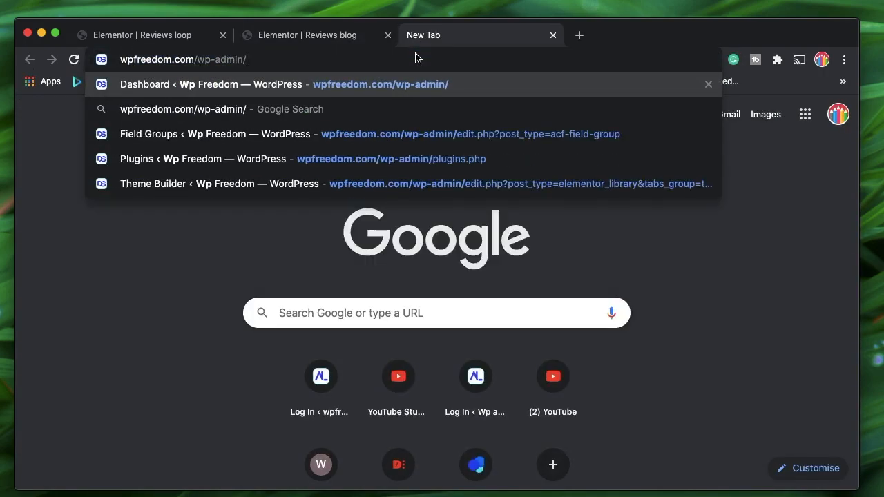
{"action": "left_click_drag", "start_coordinate": [197, 60], "coordinate": [267, 81]}
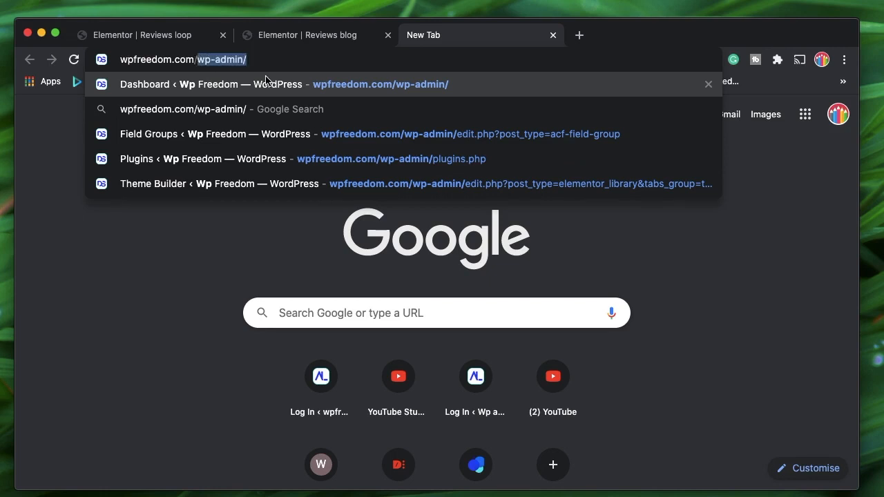
{"action": "type", "text": "r"}
{"action": "key", "text": "Return"}
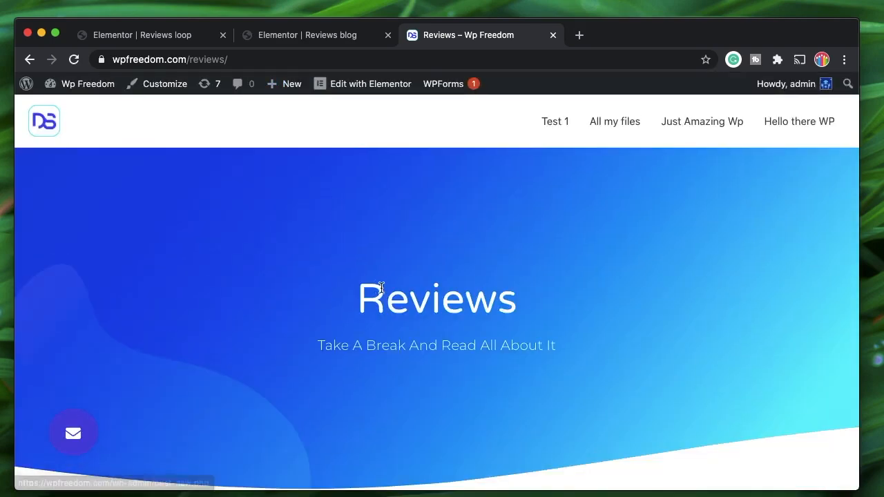
{"action": "double_click", "coordinate": [382, 289]}
{"action": "scroll", "coordinate": [382, 293], "scroll_direction": "down", "scroll_amount": 5}
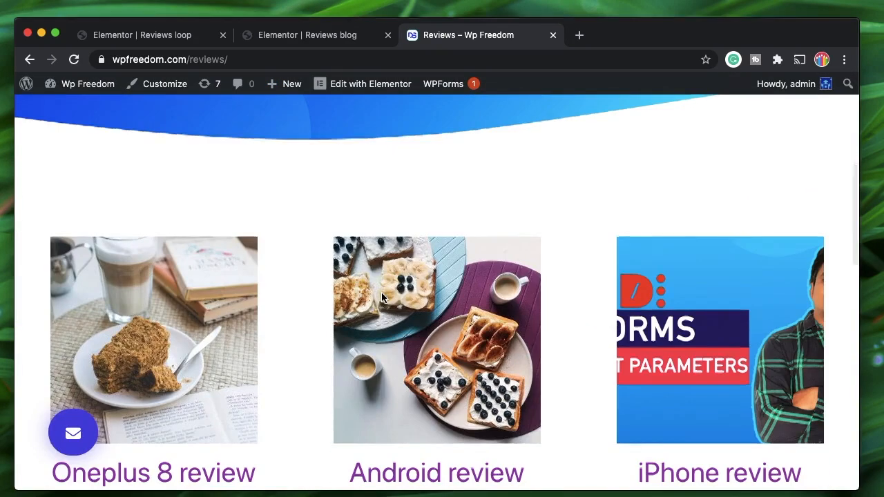
{"action": "scroll", "coordinate": [382, 296], "scroll_direction": "down", "scroll_amount": 3}
{"action": "scroll", "coordinate": [212, 197], "scroll_direction": "down", "scroll_amount": 4}
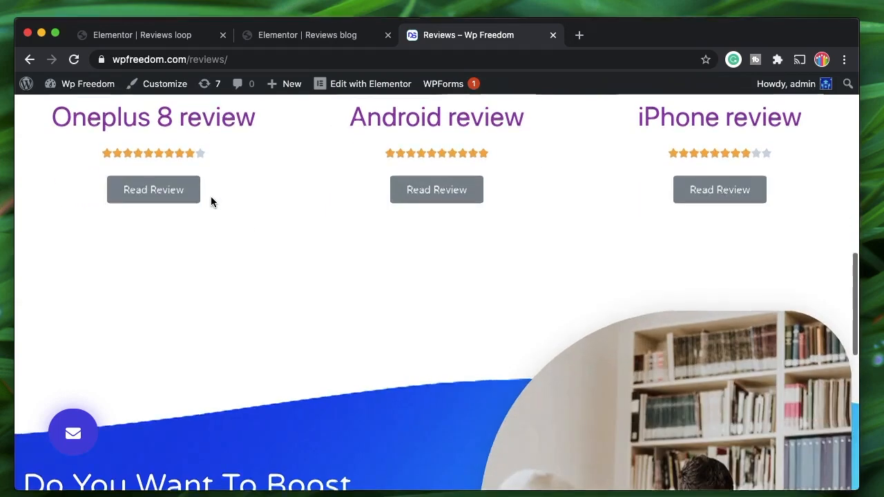
{"action": "scroll", "coordinate": [211, 197], "scroll_direction": "up", "scroll_amount": 4}
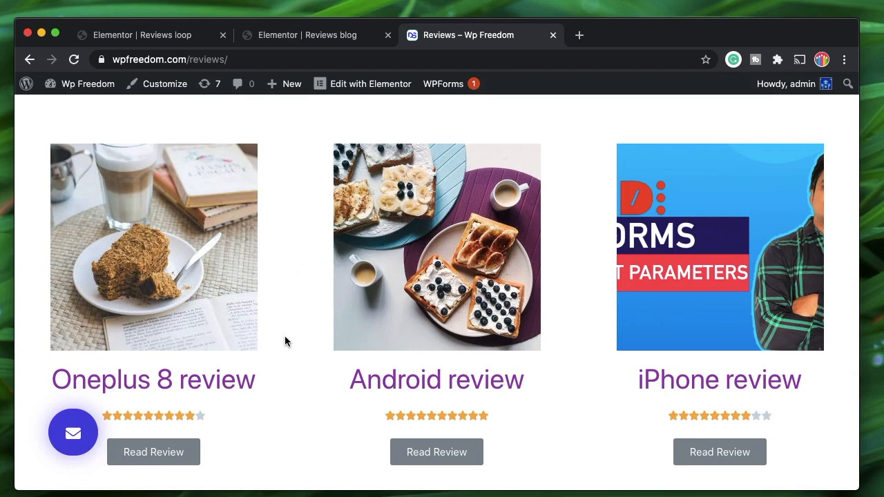
{"action": "scroll", "coordinate": [285, 338], "scroll_direction": "down", "scroll_amount": 3}
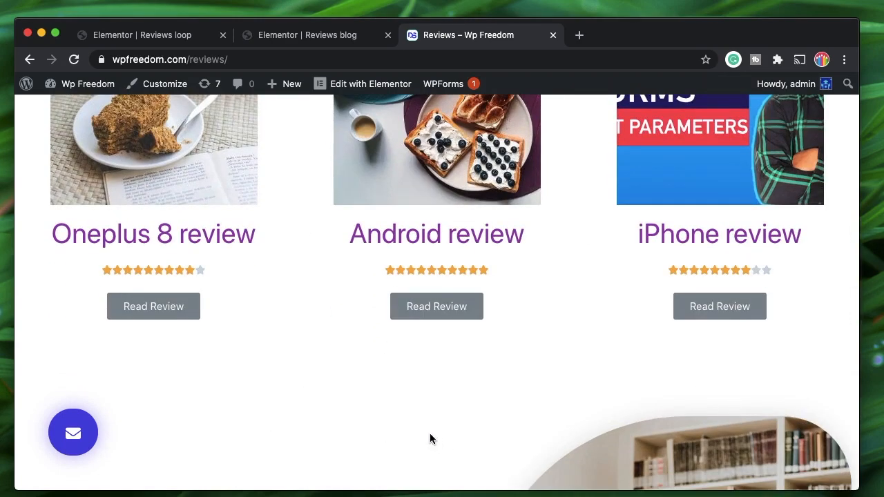
- Follow the Read Review link of the Oneplus 8 review, look through the post and return to the Reviews archive
{"action": "left_click", "coordinate": [177, 309]}
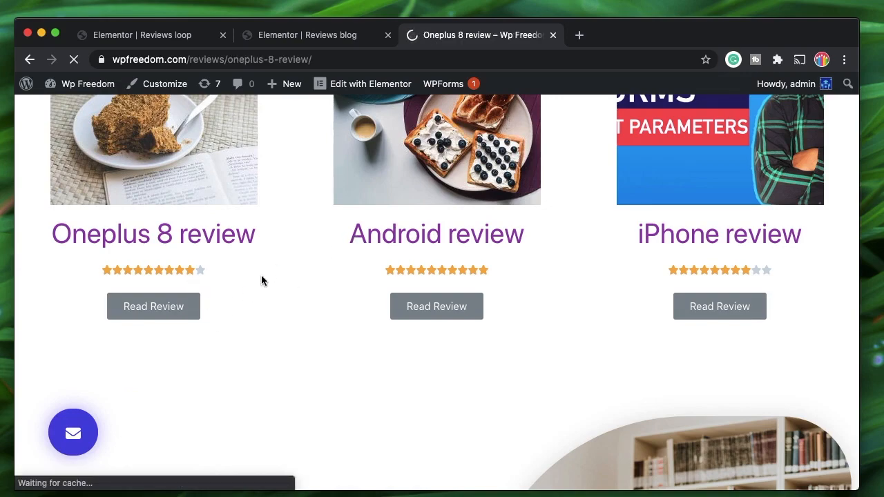
{"action": "scroll", "coordinate": [363, 325], "scroll_direction": "down", "scroll_amount": 10}
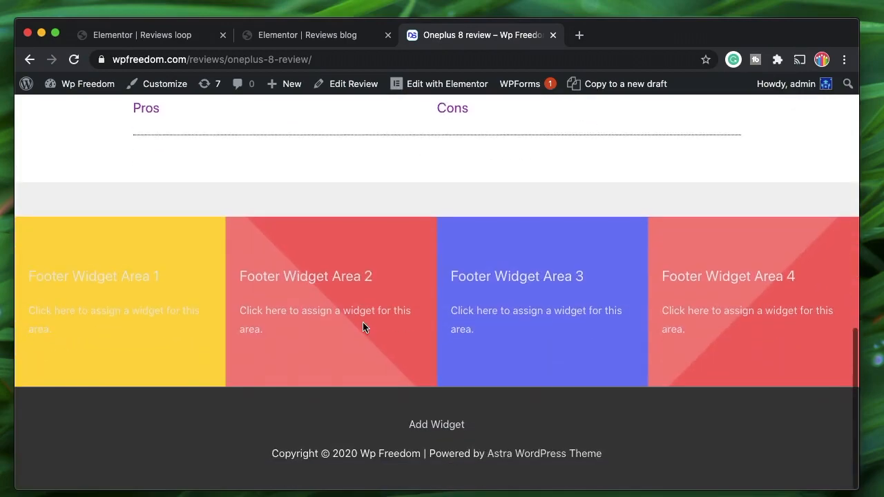
{"action": "scroll", "coordinate": [363, 328], "scroll_direction": "up", "scroll_amount": 5}
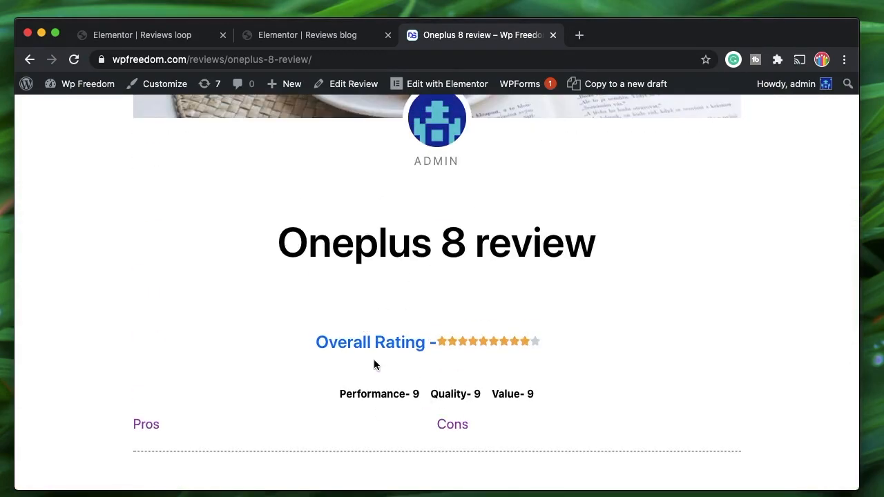
{"action": "scroll", "coordinate": [288, 281], "scroll_direction": "left", "scroll_amount": 5}
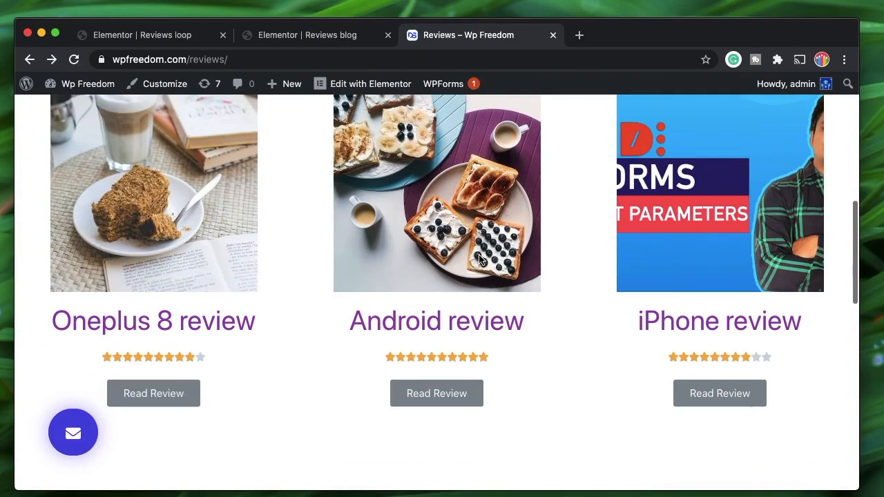
- Follow the Read Review link of the iPhone review, look through the post, and return to examine the Reviews archive's heading and listing
{"action": "left_click", "coordinate": [722, 395]}
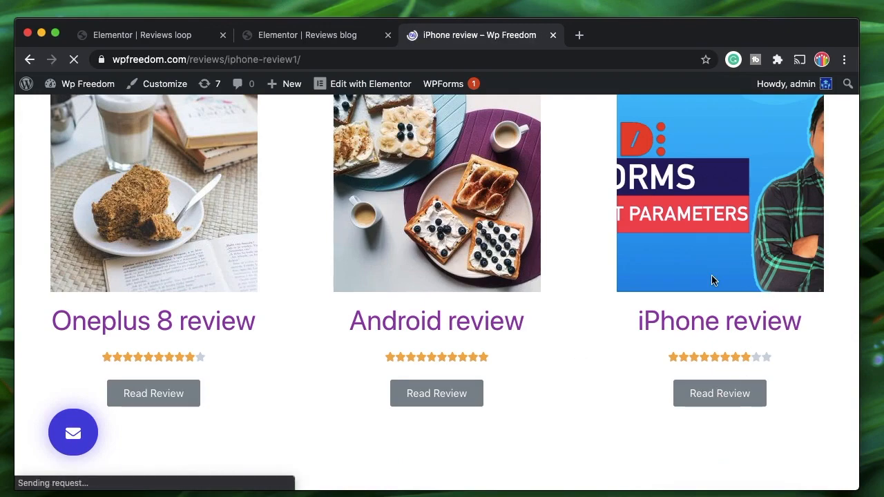
{"action": "scroll", "coordinate": [461, 364], "scroll_direction": "down", "scroll_amount": 10}
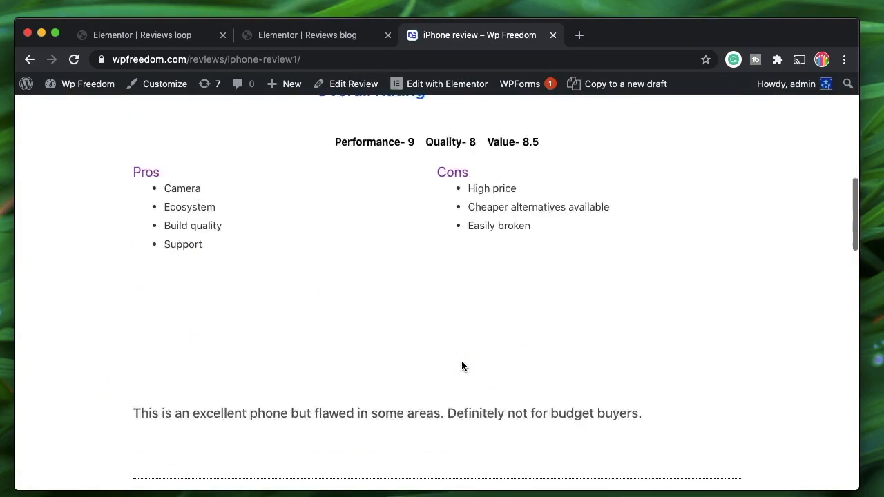
{"action": "scroll", "coordinate": [462, 366], "scroll_direction": "down", "scroll_amount": 8}
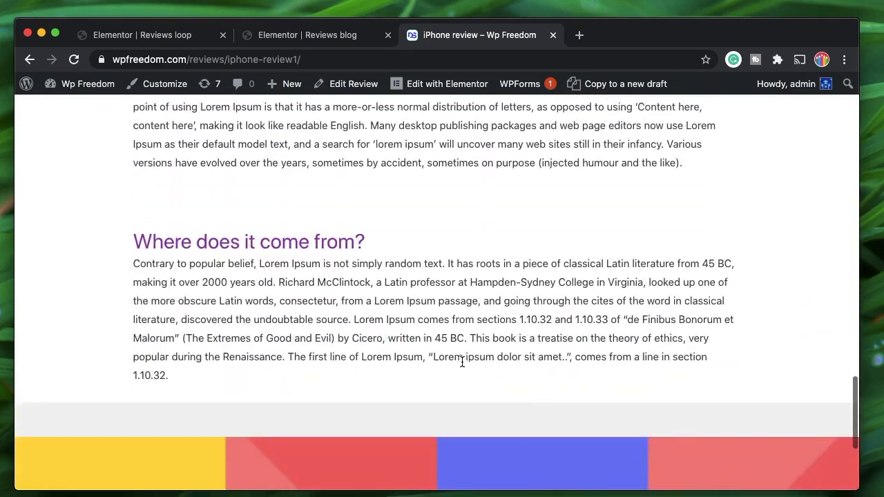
{"action": "scroll", "coordinate": [461, 366], "scroll_direction": "left", "scroll_amount": 5}
{"action": "scroll", "coordinate": [389, 228], "scroll_direction": "up", "scroll_amount": 10}
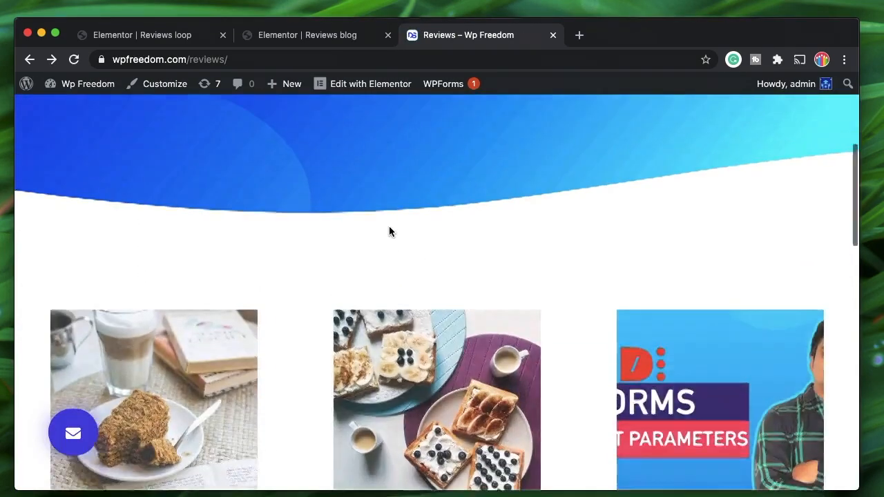
{"action": "double_click", "coordinate": [468, 315]}
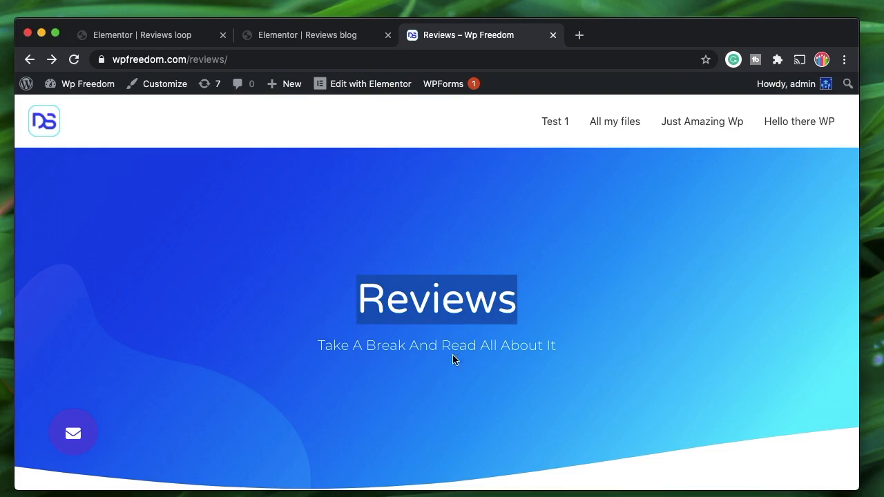
{"action": "scroll", "coordinate": [440, 450], "scroll_direction": "down", "scroll_amount": 10}
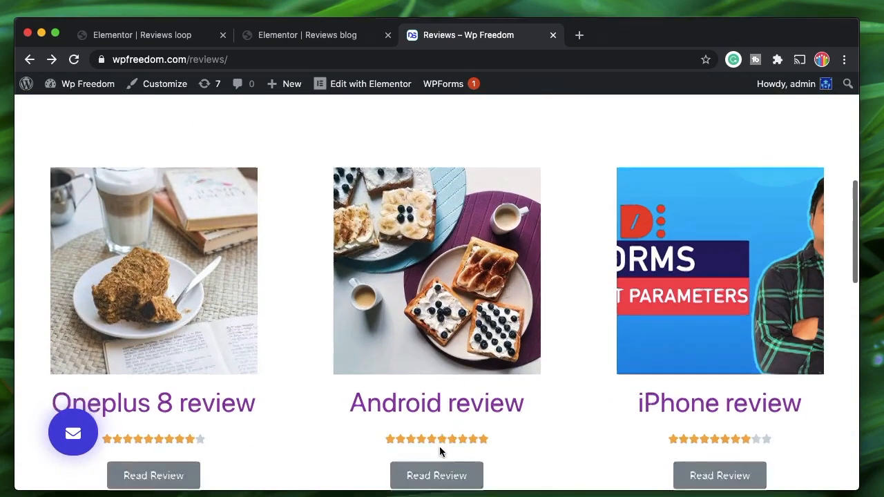
{"action": "scroll", "coordinate": [440, 450], "scroll_direction": "down", "scroll_amount": 2}
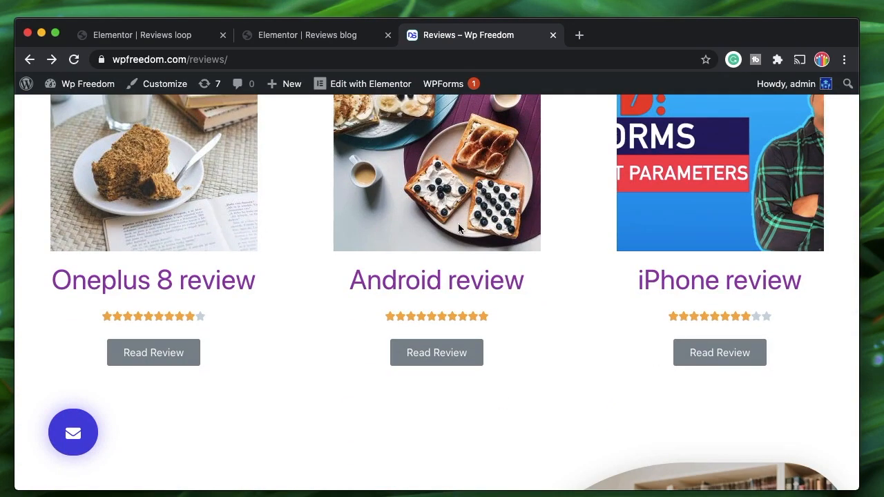
{"action": "scroll", "coordinate": [458, 228], "scroll_direction": "up", "scroll_amount": 2}
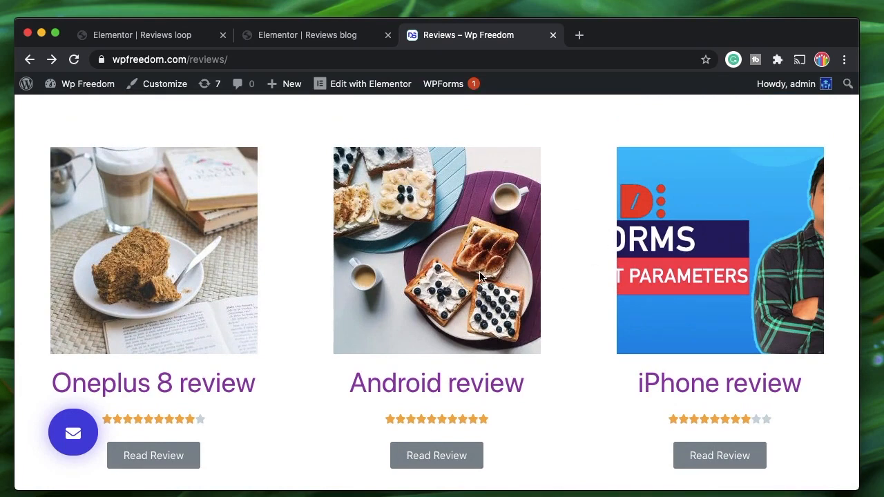
- Inspect the settings of the Post Title and Star Rating widgets in the Reviews loop template
{"action": "left_click", "coordinate": [176, 36]}
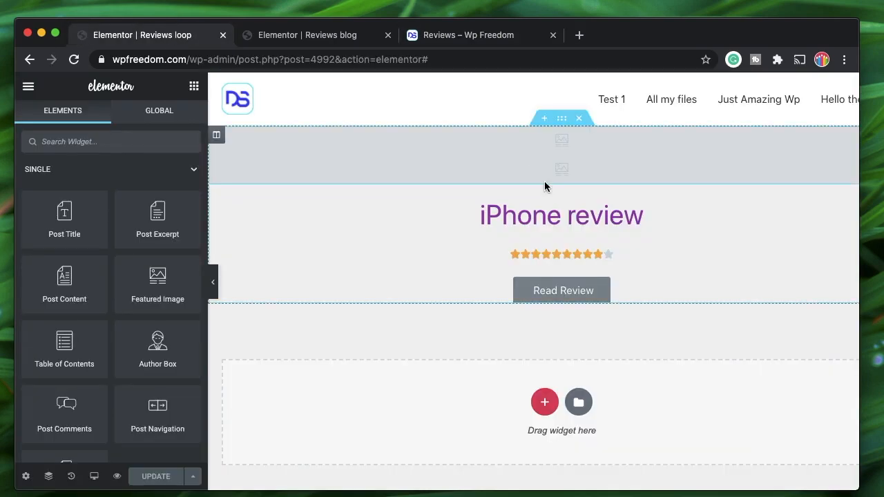
{"action": "left_click", "coordinate": [573, 218]}
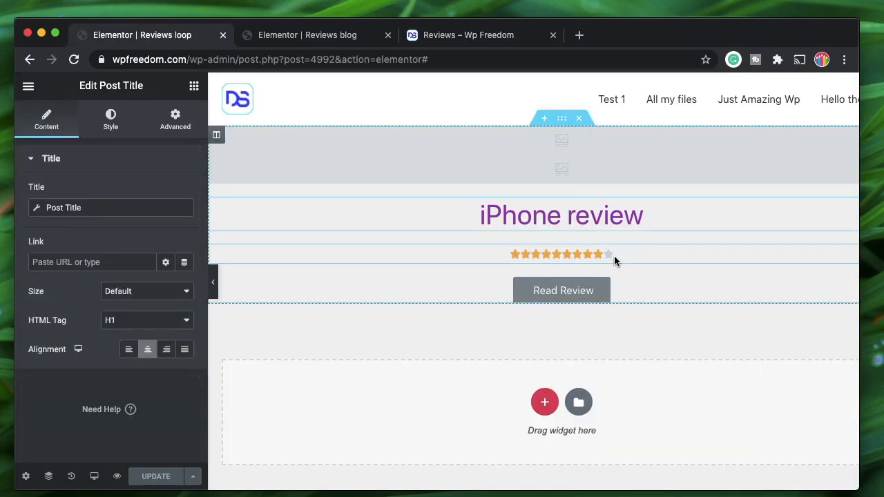
{"action": "left_click", "coordinate": [615, 255]}
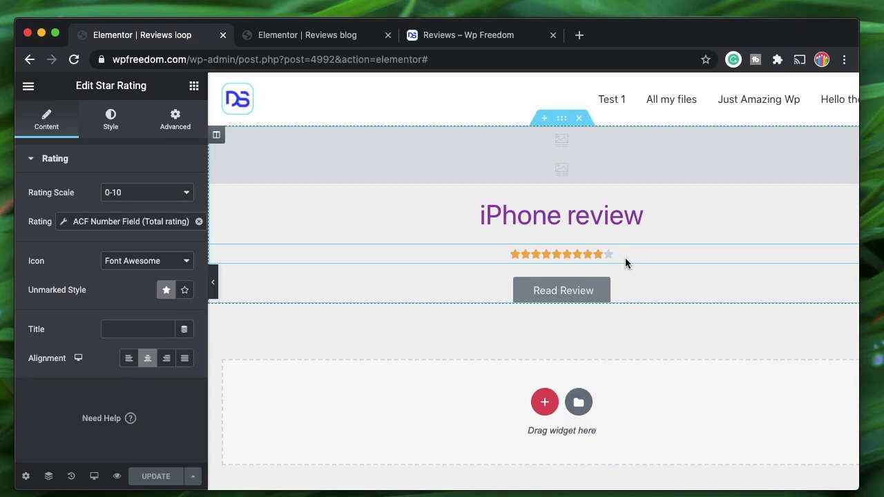
- Compare the Reviews loop and Reviews blog templates with the heading and review listing on the live Reviews archive page
{"action": "left_click", "coordinate": [294, 39]}
{"action": "left_click", "coordinate": [463, 31]}
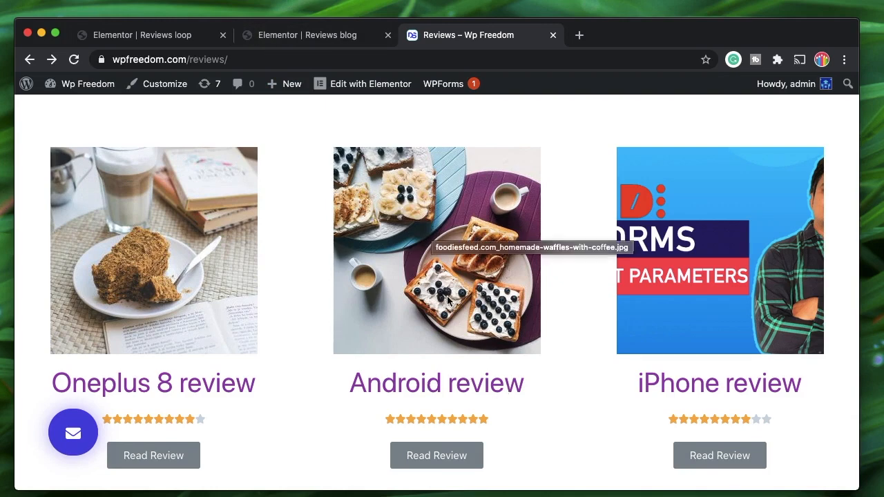
{"action": "left_click", "coordinate": [292, 35]}
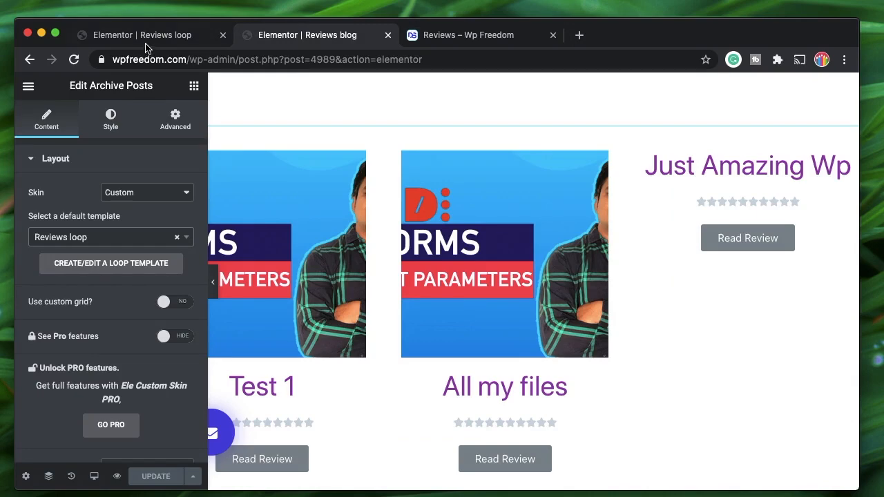
{"action": "left_click", "coordinate": [146, 43]}
{"action": "left_click", "coordinate": [286, 40]}
{"action": "left_click", "coordinate": [468, 35]}
{"action": "scroll", "coordinate": [450, 278], "scroll_direction": "up", "scroll_amount": 10}
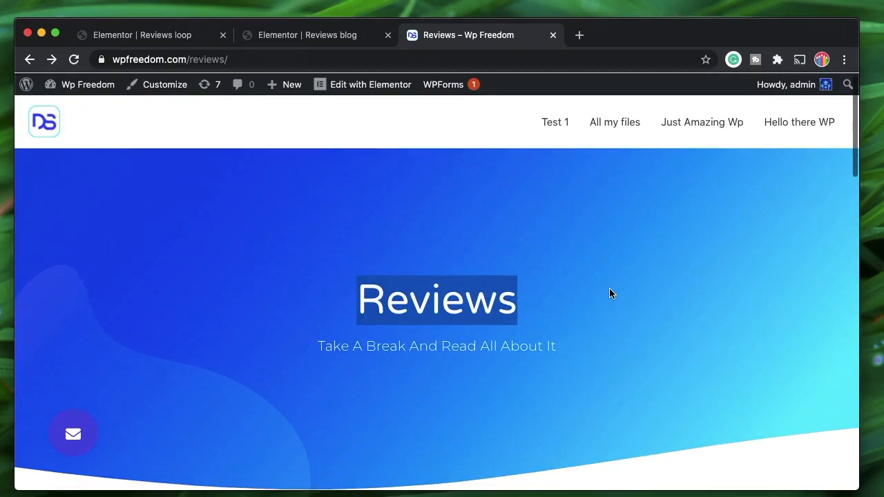
{"action": "left_click", "coordinate": [609, 294]}
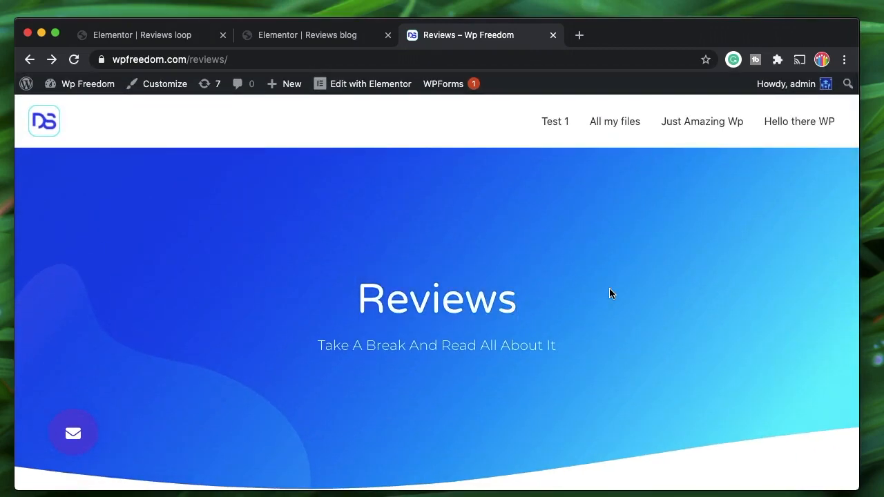
{"action": "scroll", "coordinate": [610, 289], "scroll_direction": "down", "scroll_amount": 6}
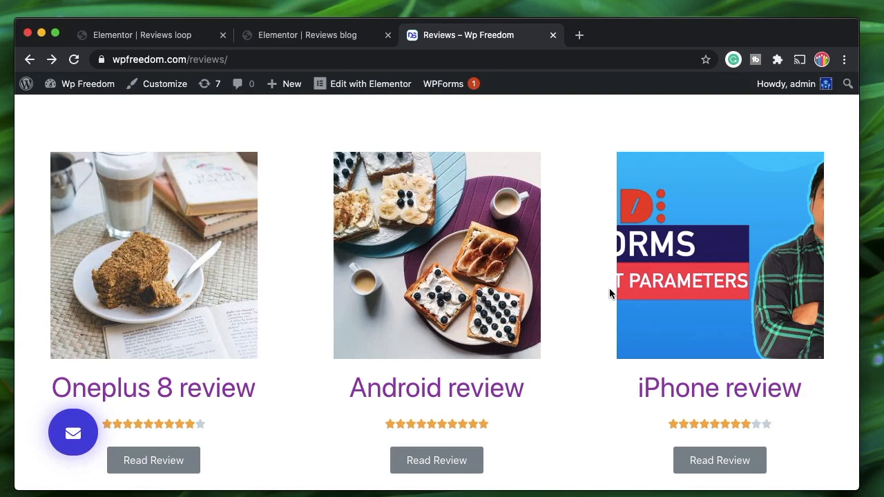
{"action": "left_click", "coordinate": [285, 40]}
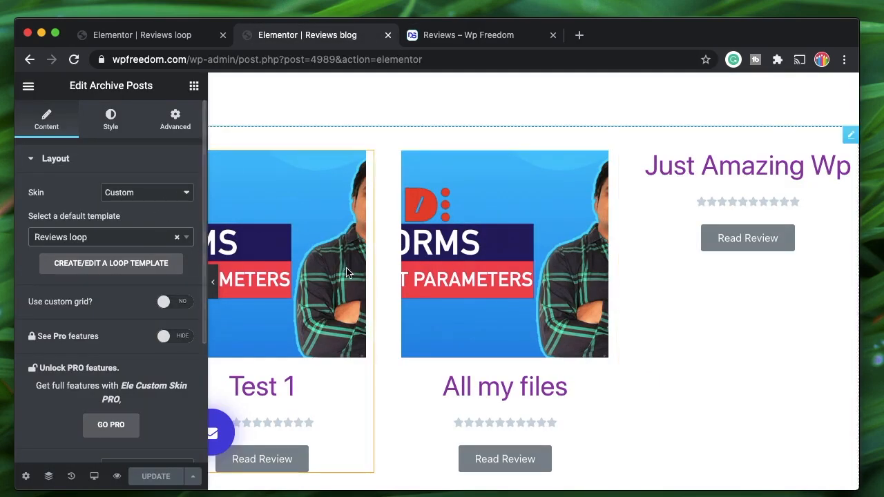
- Inspect the Featured Image, Star Rating and Post Title widget settings in the Reviews loop template
{"action": "left_click", "coordinate": [181, 35]}
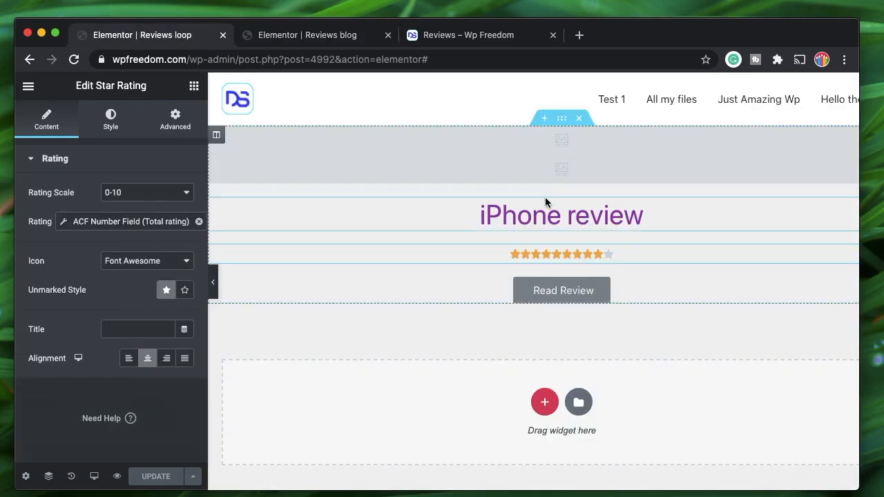
{"action": "left_click", "coordinate": [555, 163]}
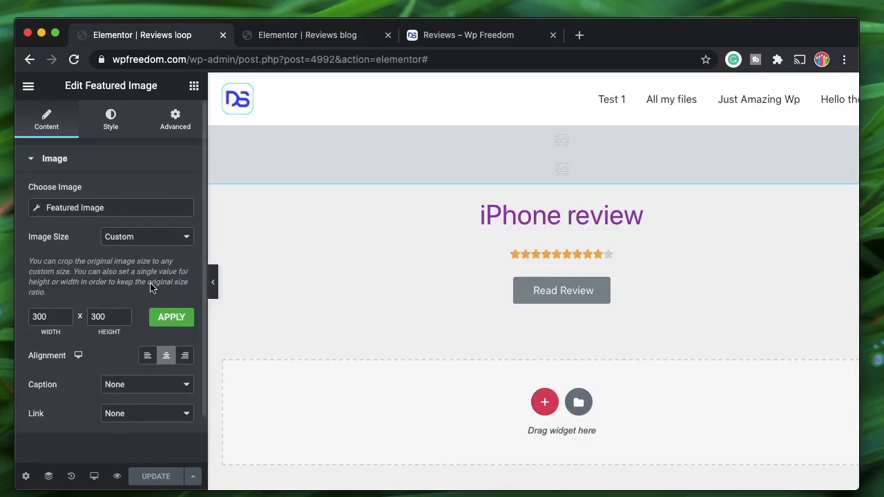
{"action": "left_click", "coordinate": [565, 252]}
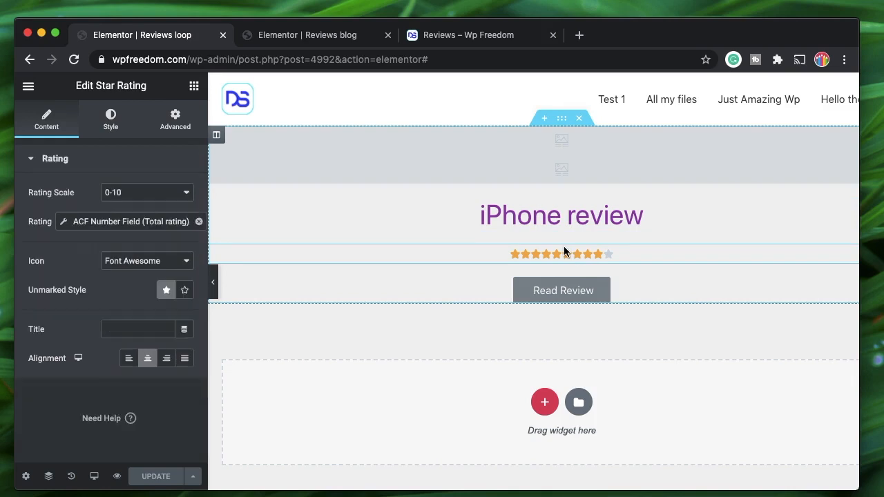
{"action": "left_click", "coordinate": [610, 212]}
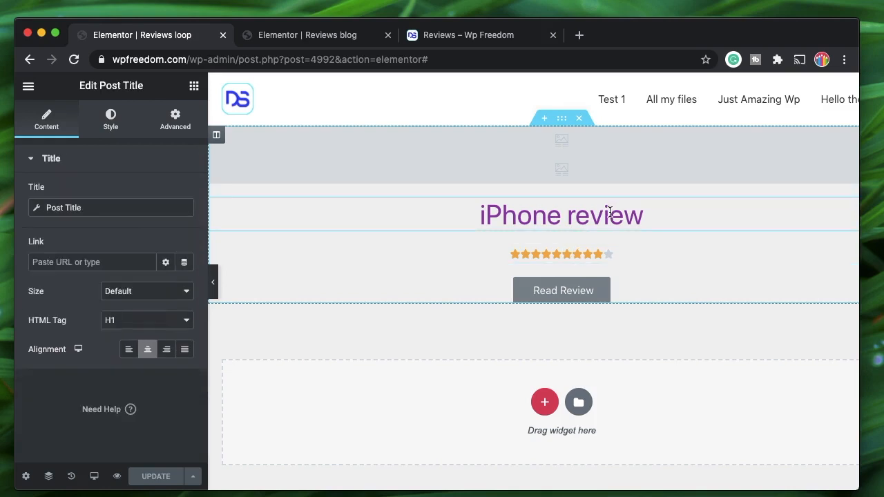
{"action": "left_click", "coordinate": [531, 251]}
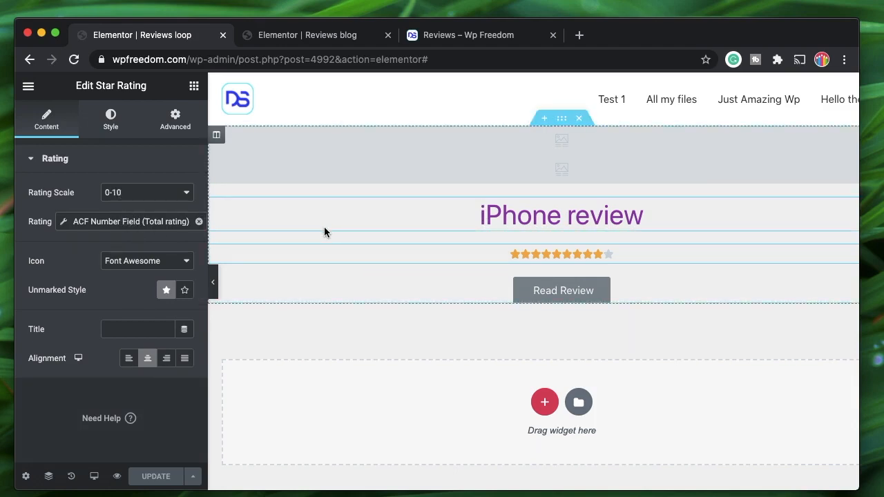
- Examine the live Reviews archive page, from its header banner through the review images, titles, star ratings and Read Review links
{"action": "left_click", "coordinate": [460, 38]}
{"action": "scroll", "coordinate": [574, 305], "scroll_direction": "up", "scroll_amount": 6}
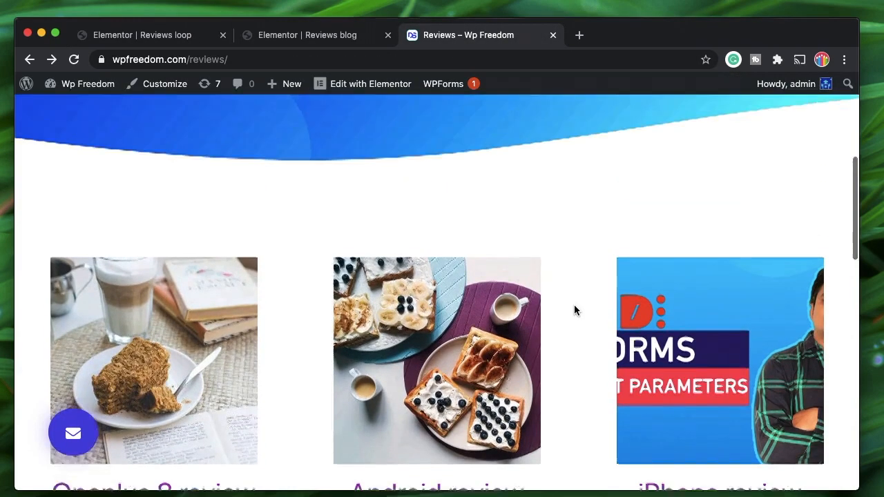
{"action": "scroll", "coordinate": [574, 304], "scroll_direction": "down", "scroll_amount": 10}
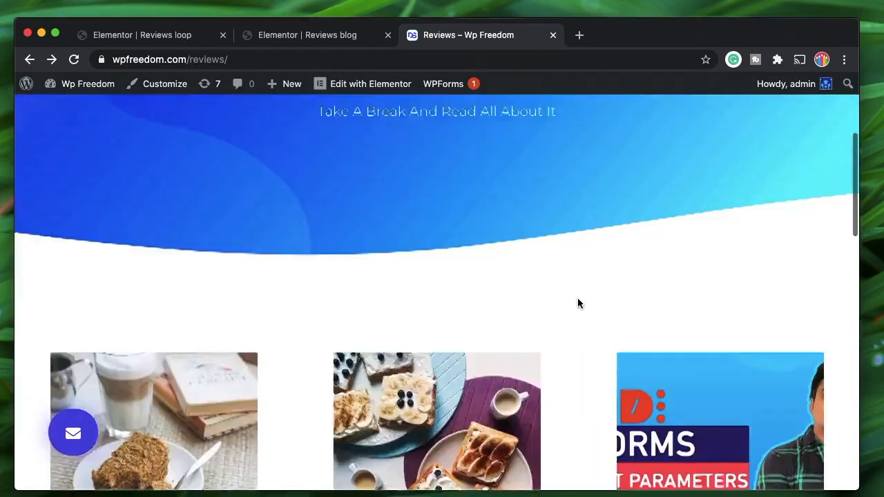
{"action": "scroll", "coordinate": [578, 298], "scroll_direction": "up", "scroll_amount": 6}
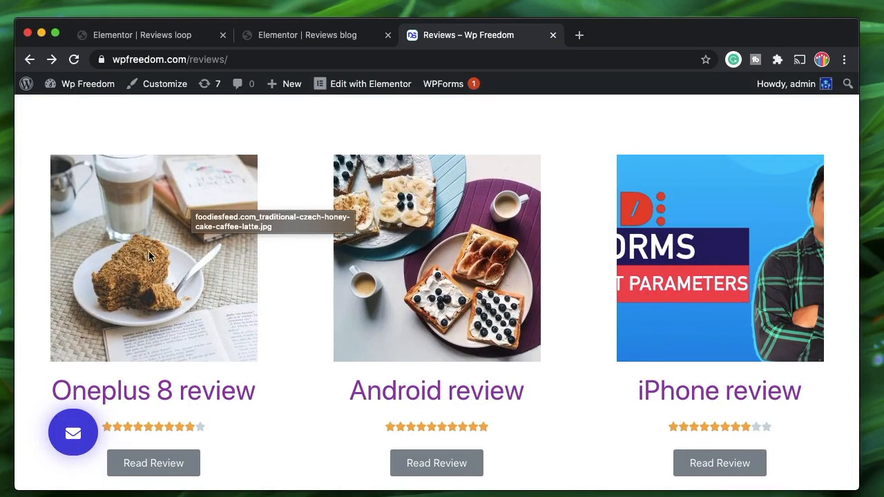
{"action": "scroll", "coordinate": [284, 261], "scroll_direction": "up", "scroll_amount": 5}
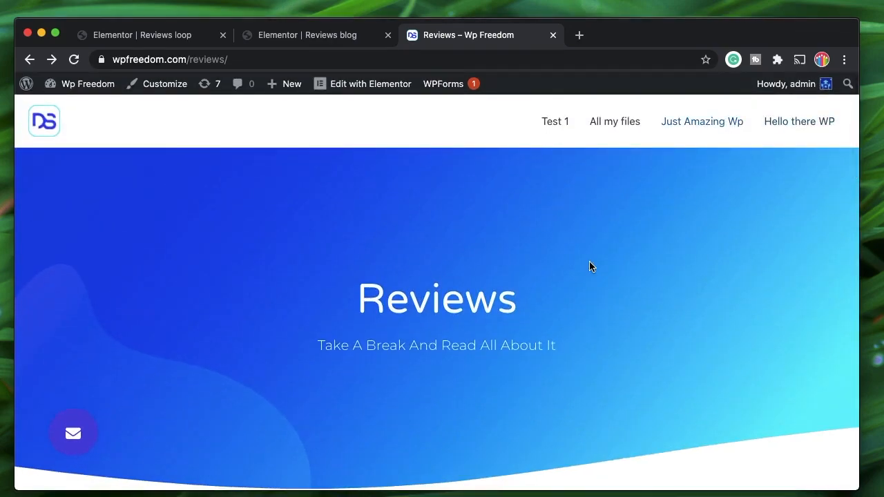
{"action": "scroll", "coordinate": [590, 265], "scroll_direction": "down", "scroll_amount": 5}
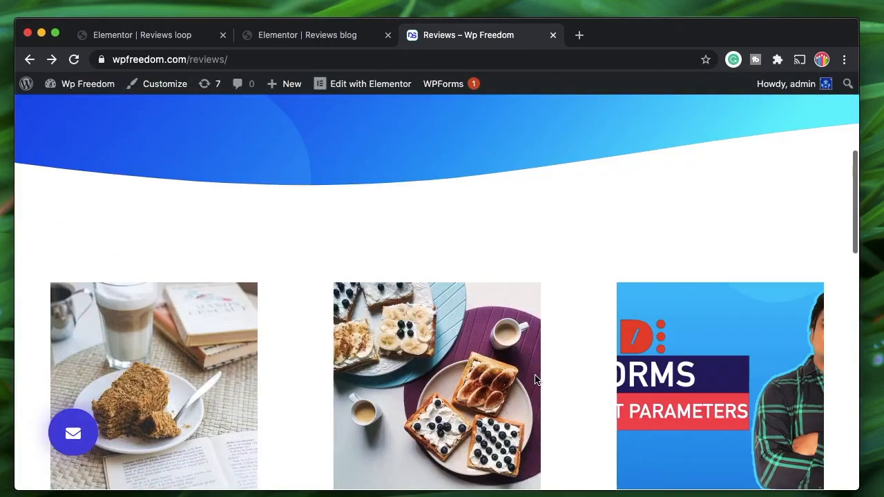
{"action": "scroll", "coordinate": [535, 375], "scroll_direction": "down", "scroll_amount": 5}
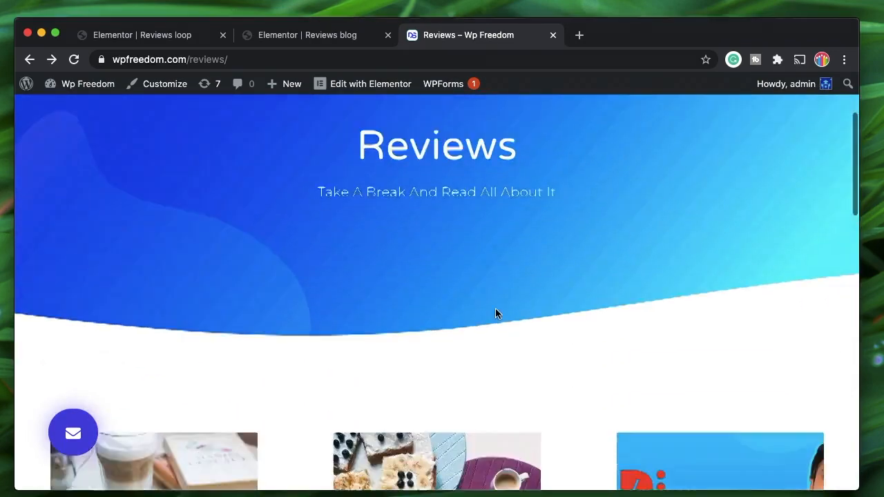
{"action": "scroll", "coordinate": [495, 314], "scroll_direction": "down", "scroll_amount": 15}
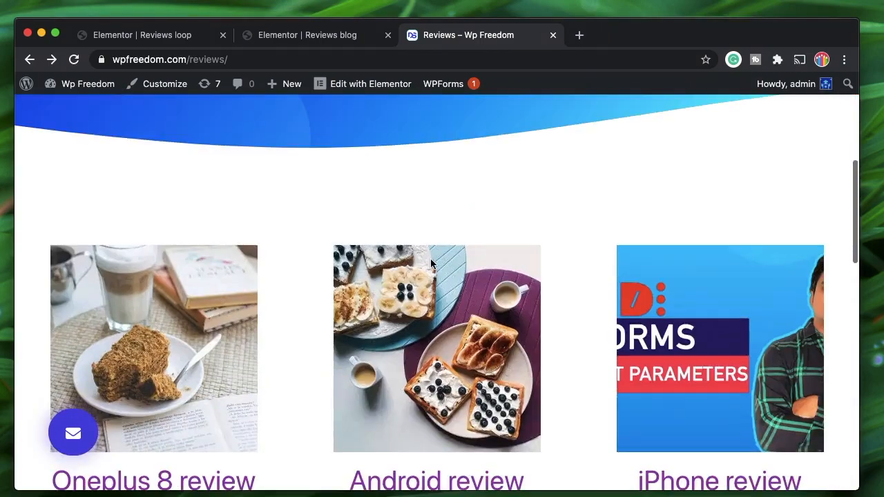
{"action": "scroll", "coordinate": [436, 257], "scroll_direction": "up", "scroll_amount": 5}
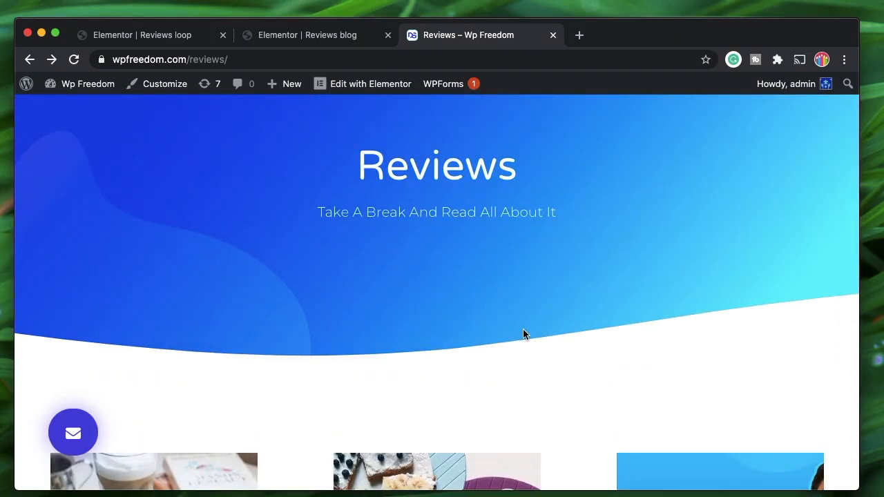
{"action": "scroll", "coordinate": [523, 334], "scroll_direction": "up", "scroll_amount": 2}
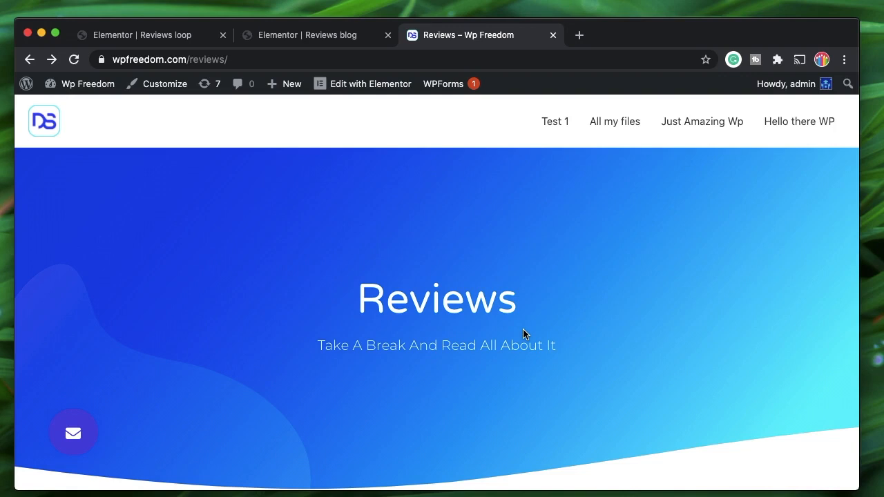
- Compare the Reviews loop template with the Archive Posts listing in the Reviews blog template
{"action": "left_click", "coordinate": [124, 38]}
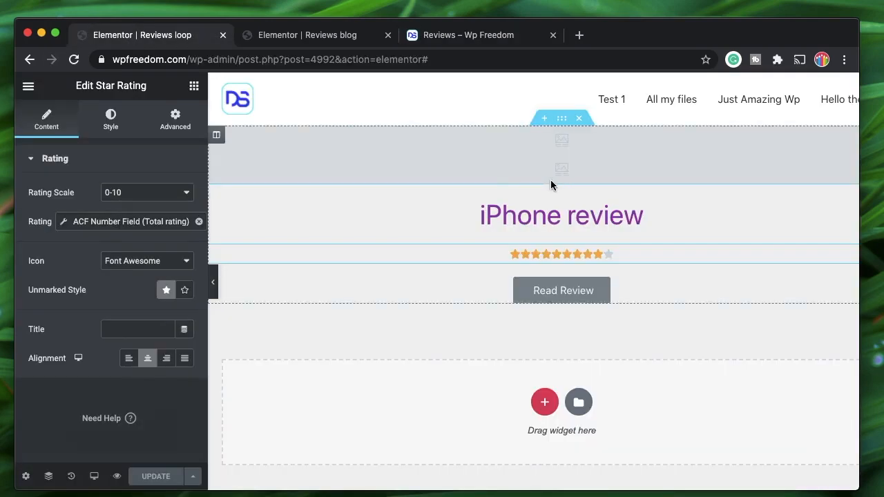
{"action": "left_click", "coordinate": [311, 40]}
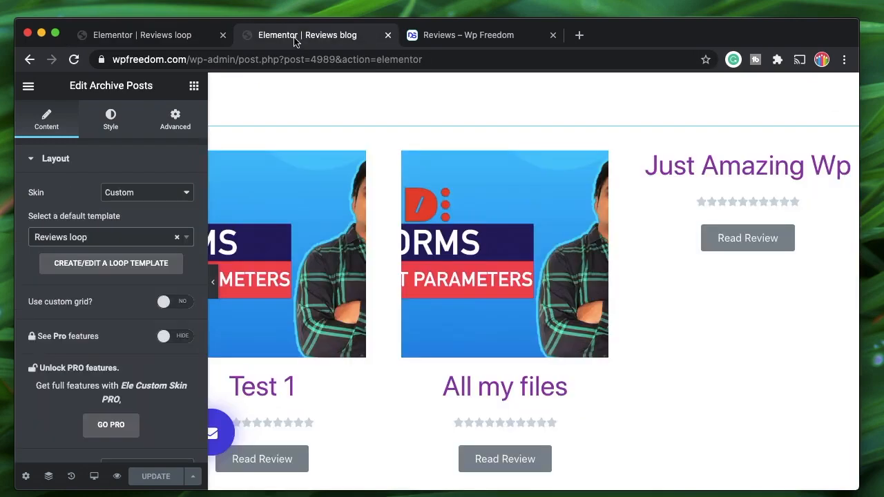
{"action": "left_click", "coordinate": [173, 34]}
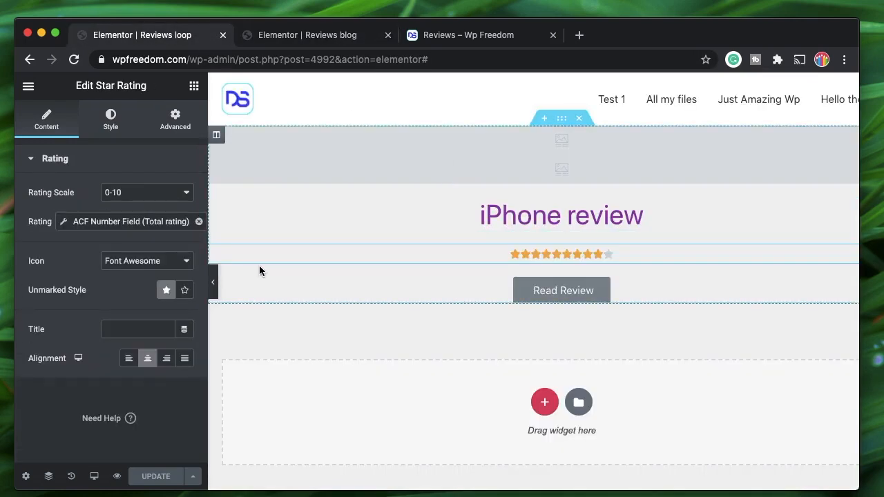
{"action": "left_click", "coordinate": [304, 35]}
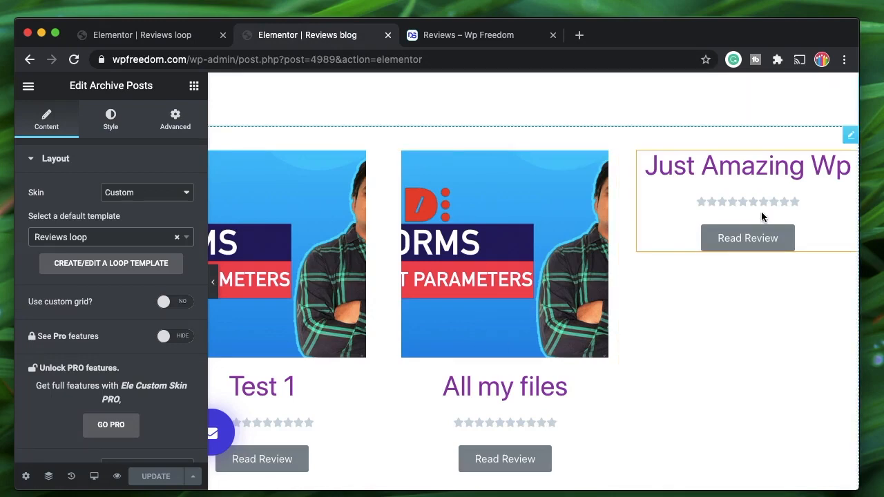
- Preview the Reviews blog template at tablet and mobile sizes, checking how the archive listing stacks on each device
{"action": "left_click", "coordinate": [95, 477]}
{"action": "left_click", "coordinate": [97, 414]}
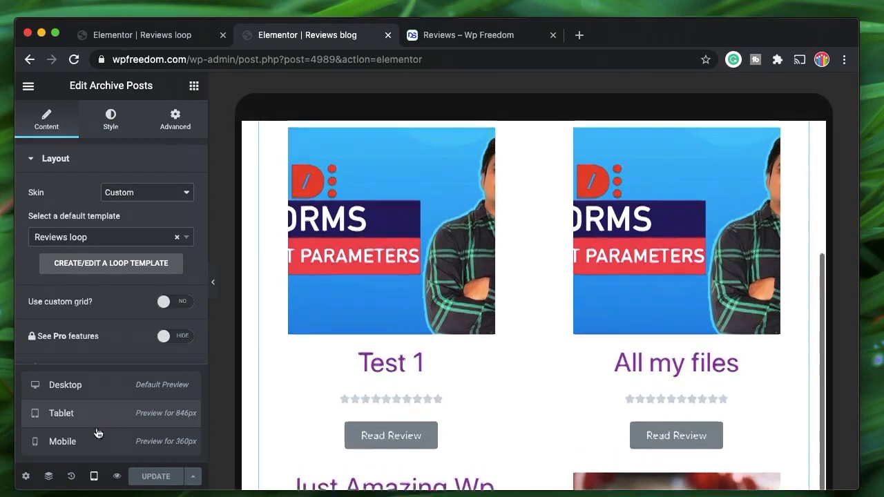
{"action": "scroll", "coordinate": [375, 402], "scroll_direction": "down", "scroll_amount": 5}
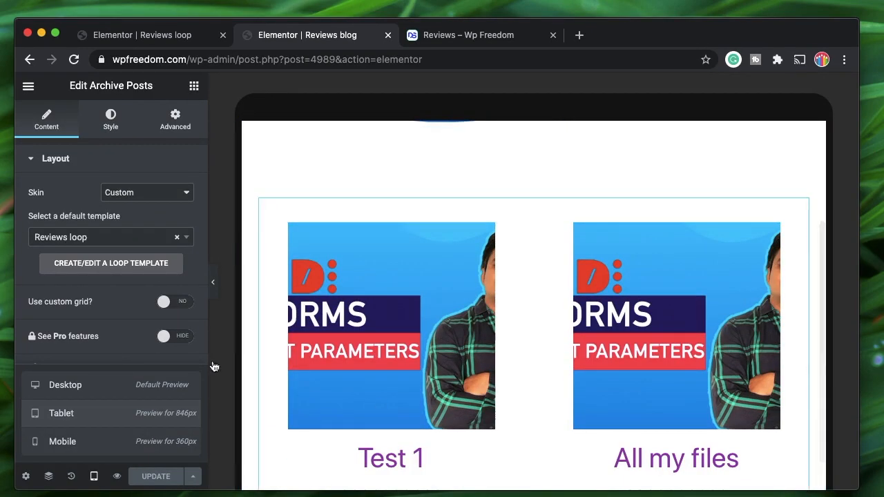
{"action": "left_click", "coordinate": [125, 446]}
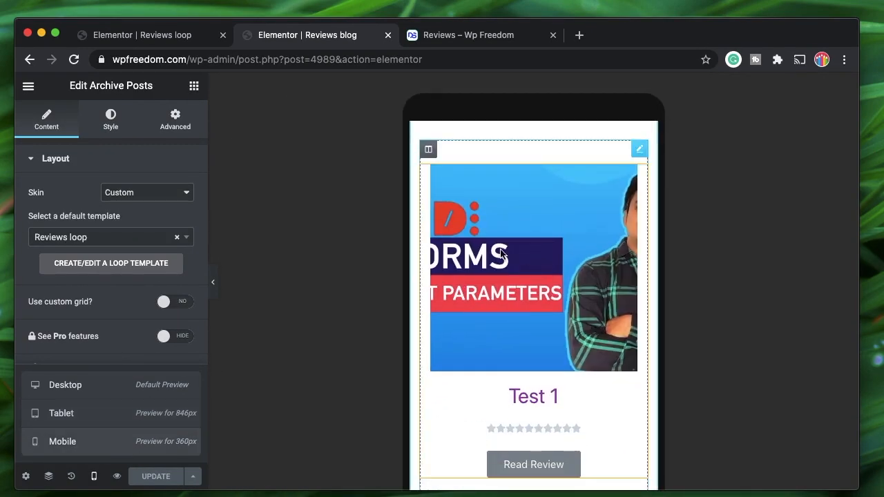
{"action": "scroll", "coordinate": [487, 309], "scroll_direction": "down", "scroll_amount": 3}
{"action": "scroll", "coordinate": [487, 310], "scroll_direction": "down", "scroll_amount": 10}
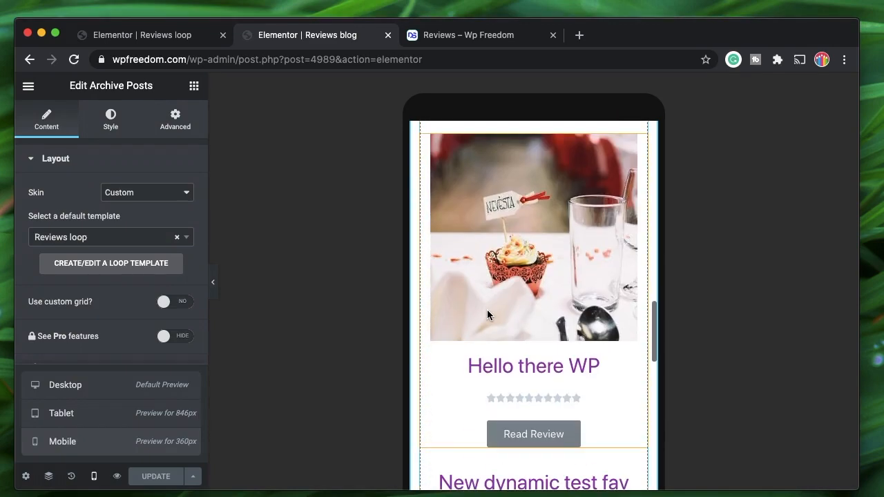
{"action": "scroll", "coordinate": [545, 304], "scroll_direction": "down", "scroll_amount": 5}
{"action": "scroll", "coordinate": [545, 323], "scroll_direction": "up", "scroll_amount": 3}
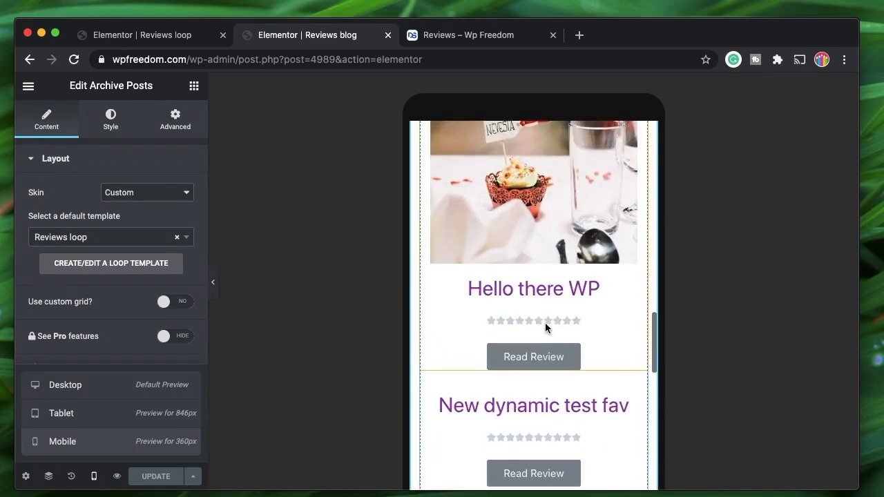
{"action": "scroll", "coordinate": [545, 323], "scroll_direction": "down", "scroll_amount": 4}
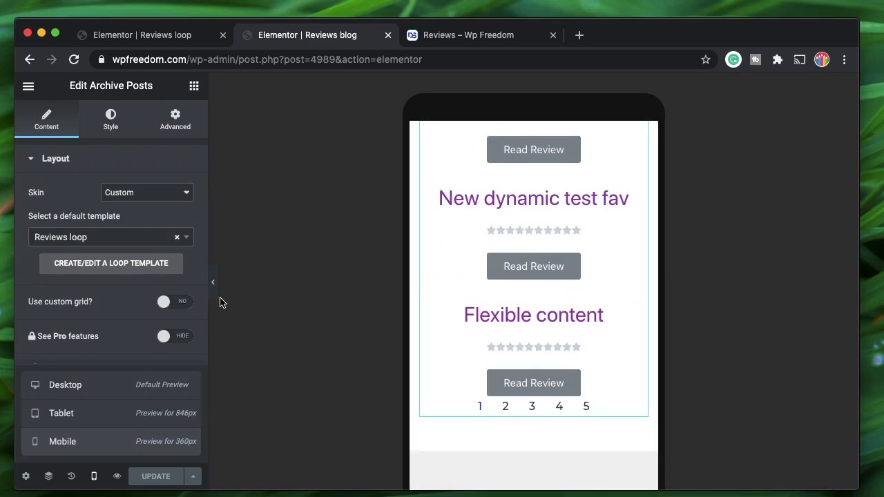
- Return the Reviews blog template to the desktop preview and look over its post grid, pagination and header banner
{"action": "left_click", "coordinate": [74, 403]}
{"action": "scroll", "coordinate": [405, 358], "scroll_direction": "up", "scroll_amount": 10}
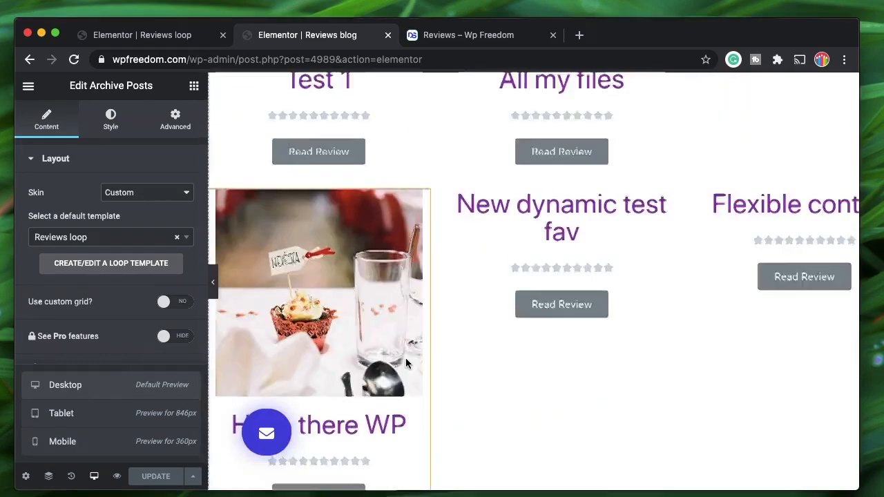
{"action": "scroll", "coordinate": [406, 358], "scroll_direction": "down", "scroll_amount": 3}
{"action": "scroll", "coordinate": [556, 322], "scroll_direction": "down", "scroll_amount": 5}
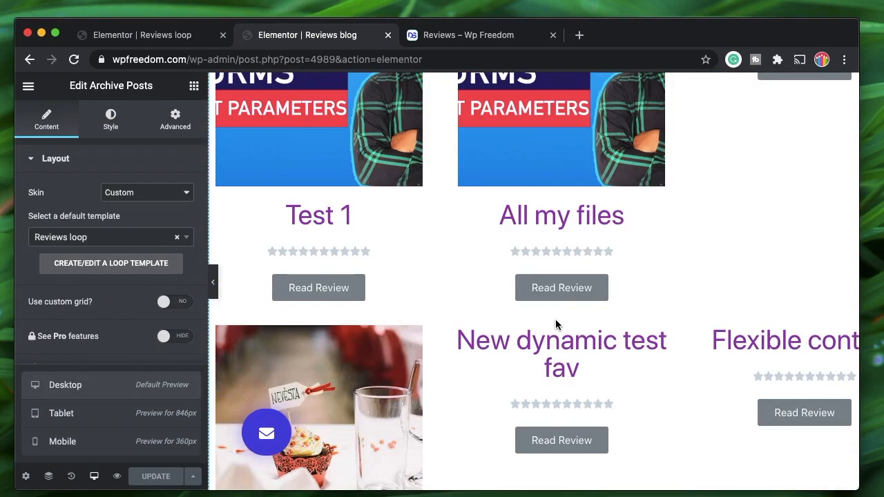
{"action": "scroll", "coordinate": [470, 347], "scroll_direction": "down", "scroll_amount": 4}
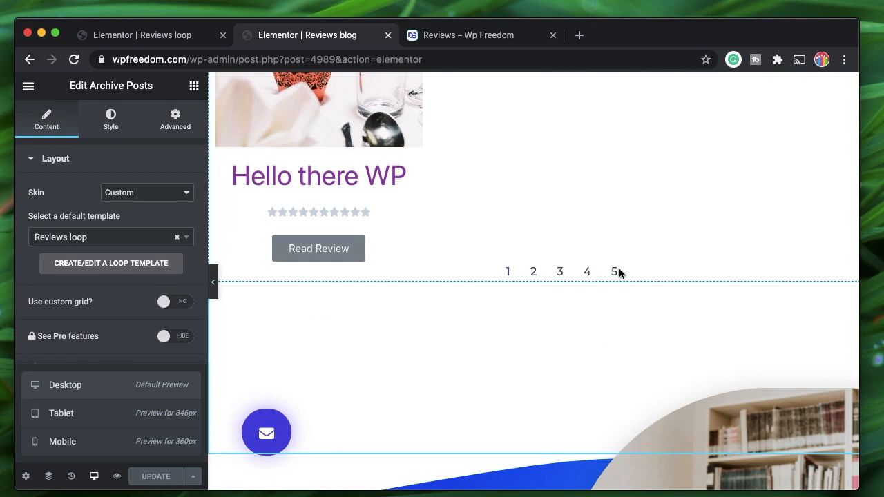
{"action": "scroll", "coordinate": [448, 276], "scroll_direction": "up", "scroll_amount": 12}
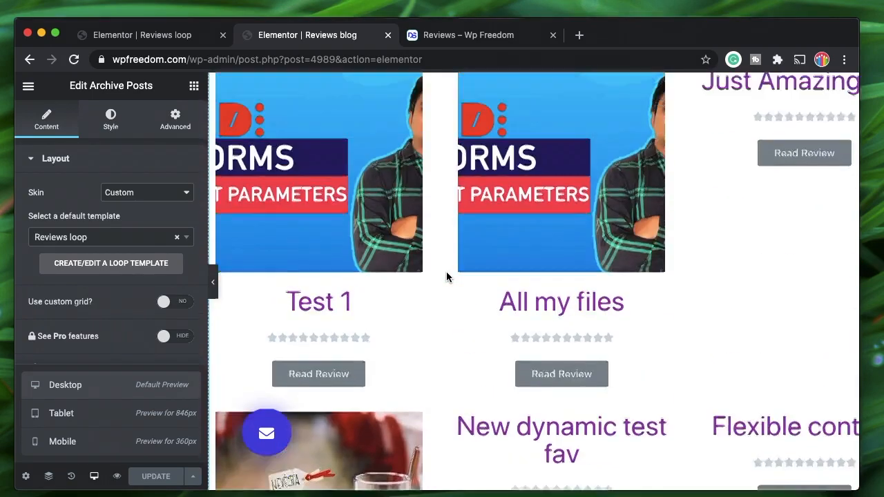
{"action": "scroll", "coordinate": [446, 273], "scroll_direction": "up", "scroll_amount": 2}
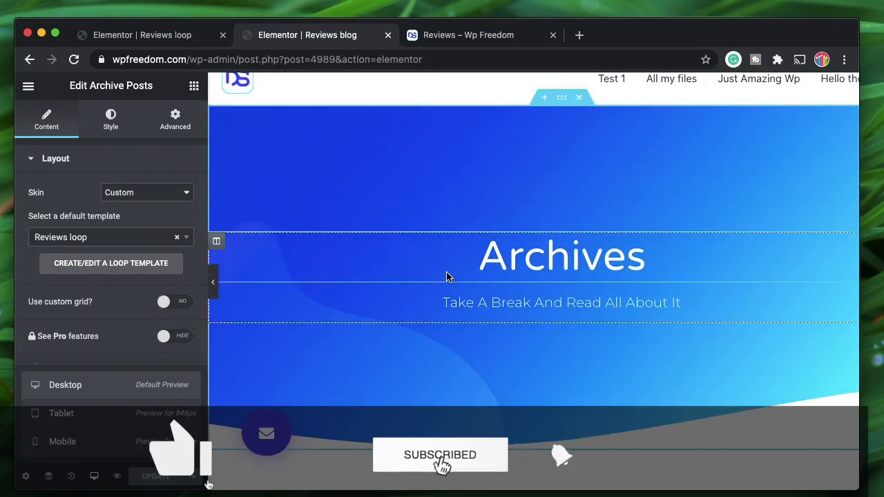